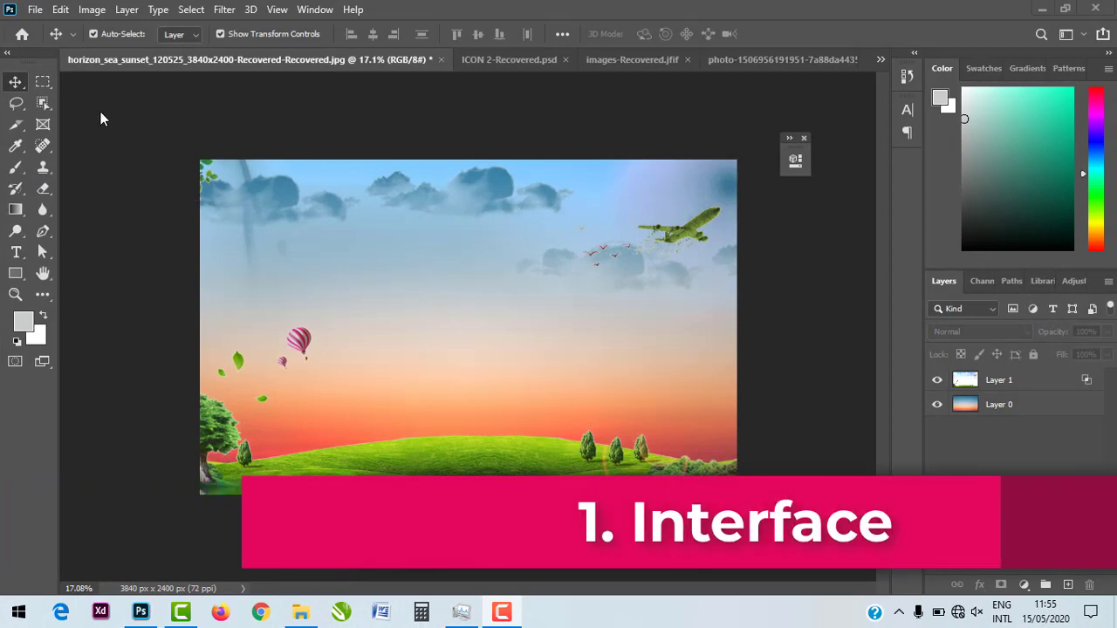
# Open the New Document dialog and examine its recent items, saved templates, and photo presets and templates.
pyautogui.click(34, 10)
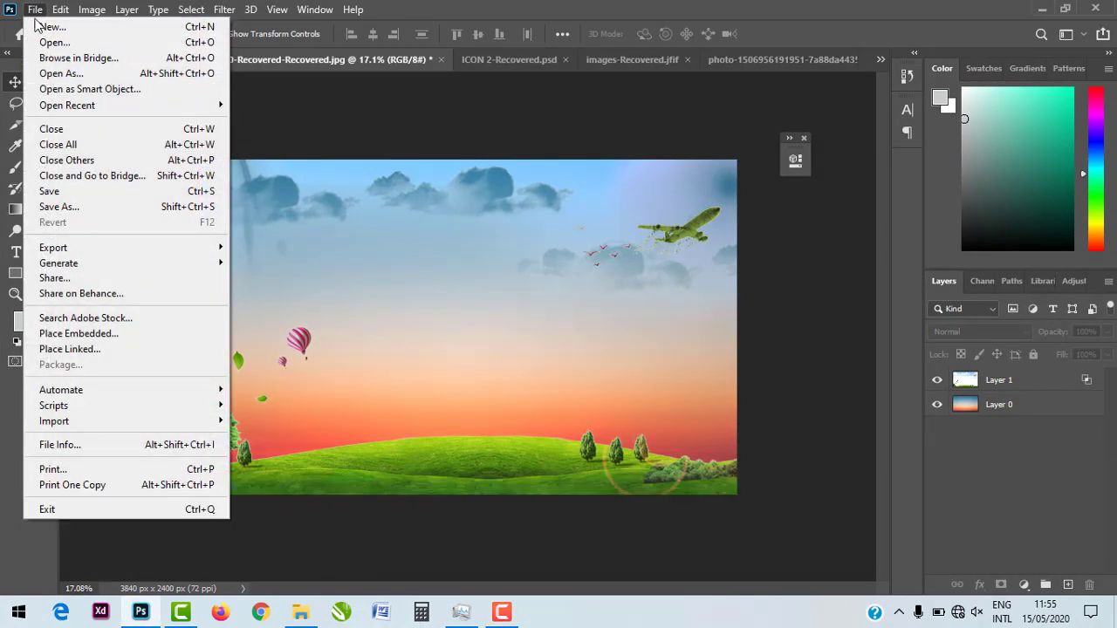
pyautogui.click(45, 31)
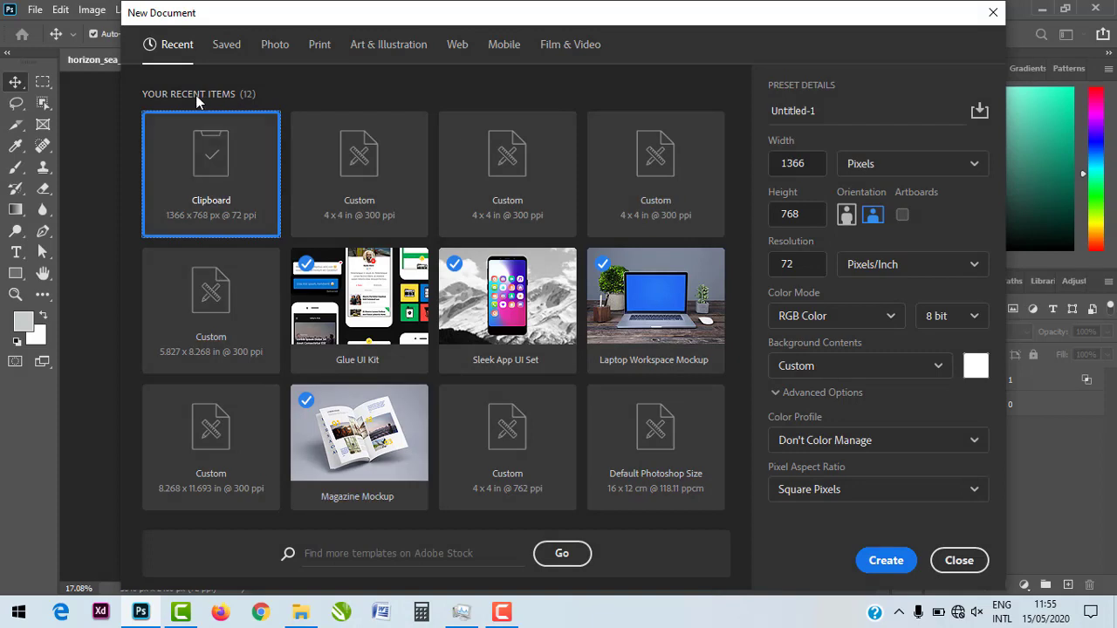
pyautogui.click(228, 46)
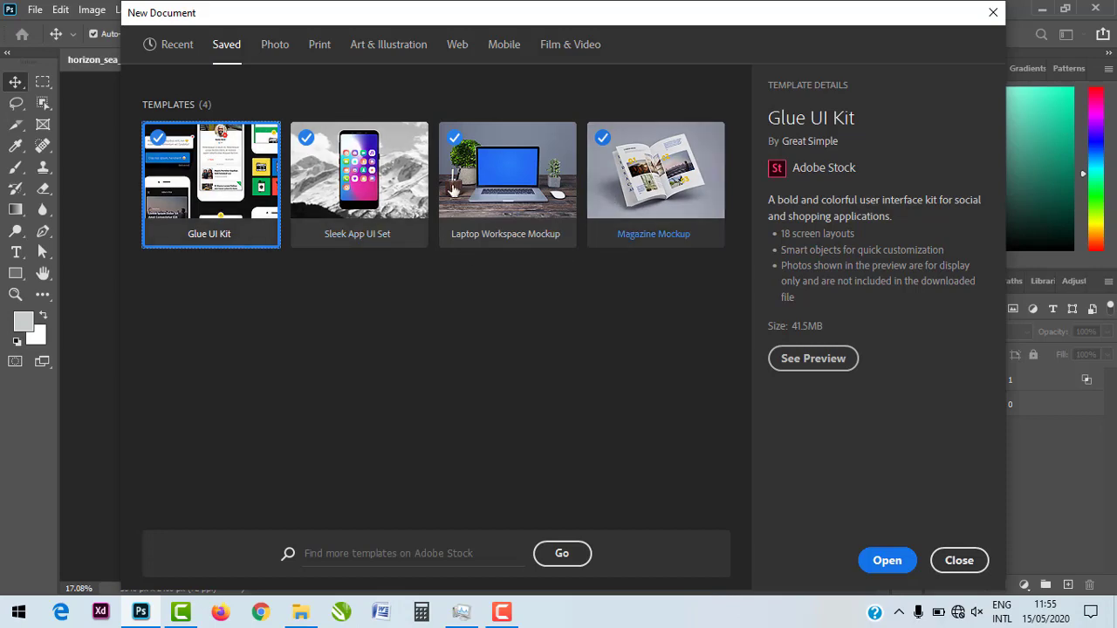
pyautogui.click(274, 45)
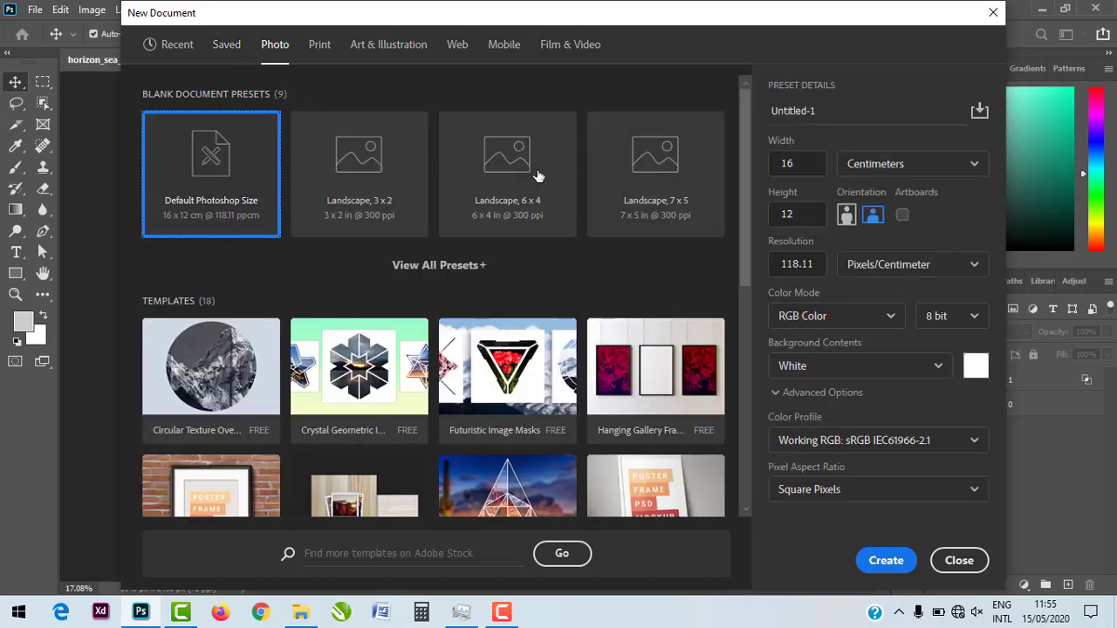
pyautogui.scroll(-5, 589, 331)
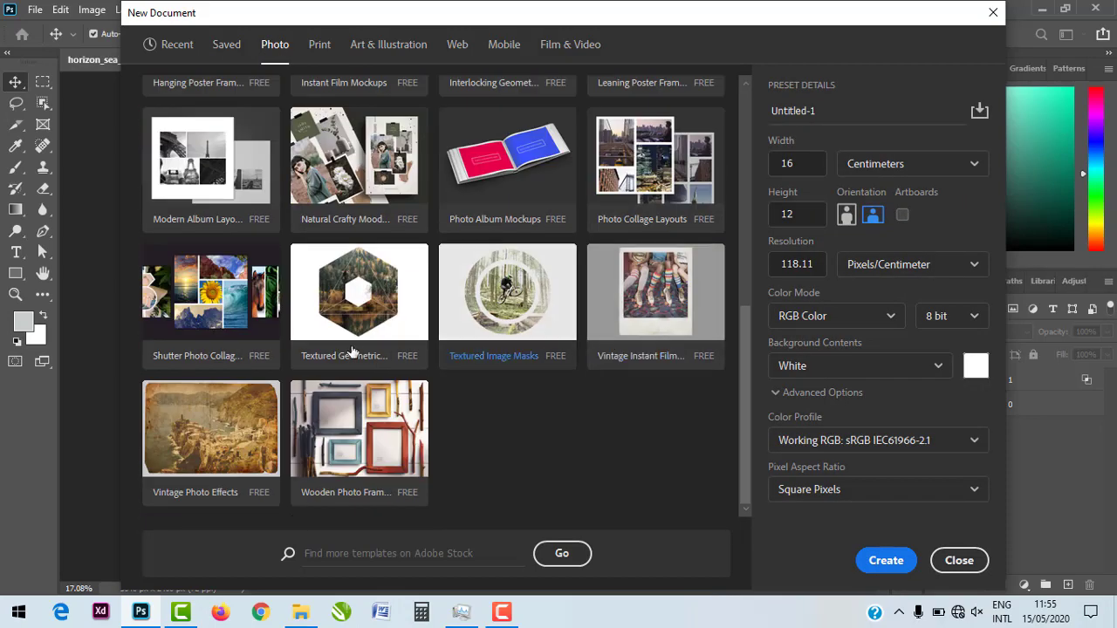
pyautogui.scroll(6, 361, 352)
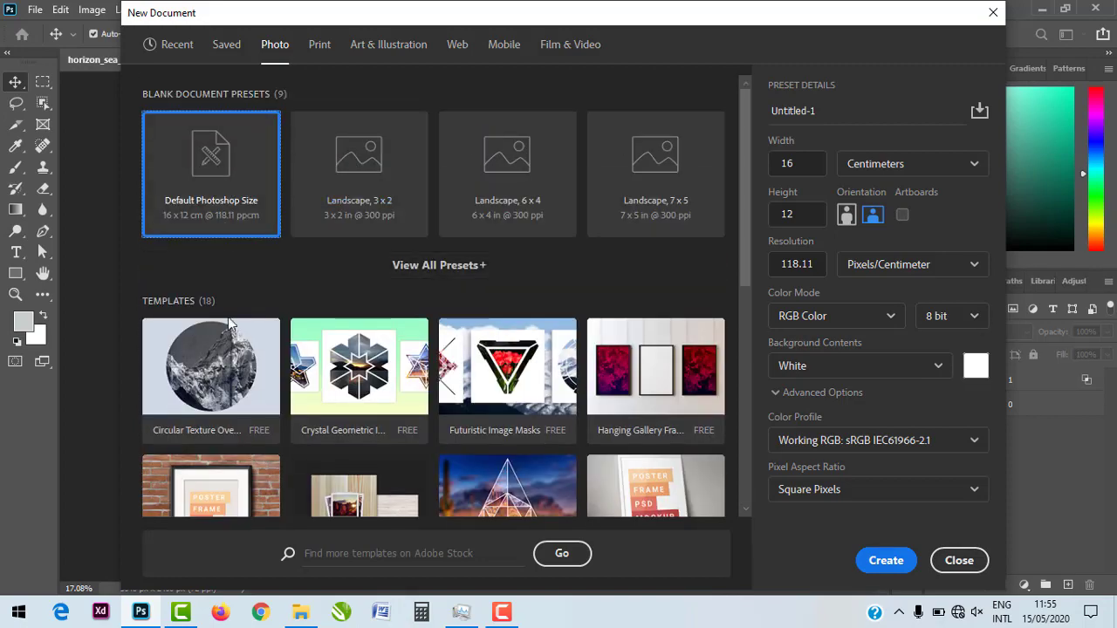
pyautogui.scroll(-2, 225, 390)
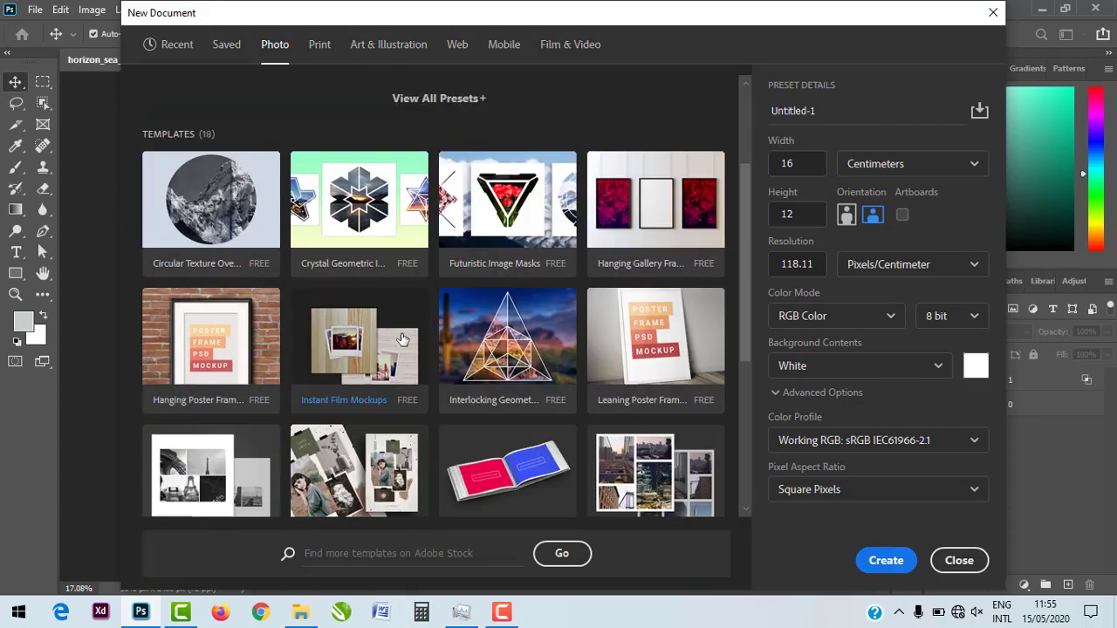
pyautogui.scroll(1, 431, 332)
pyautogui.scroll(-4, 535, 292)
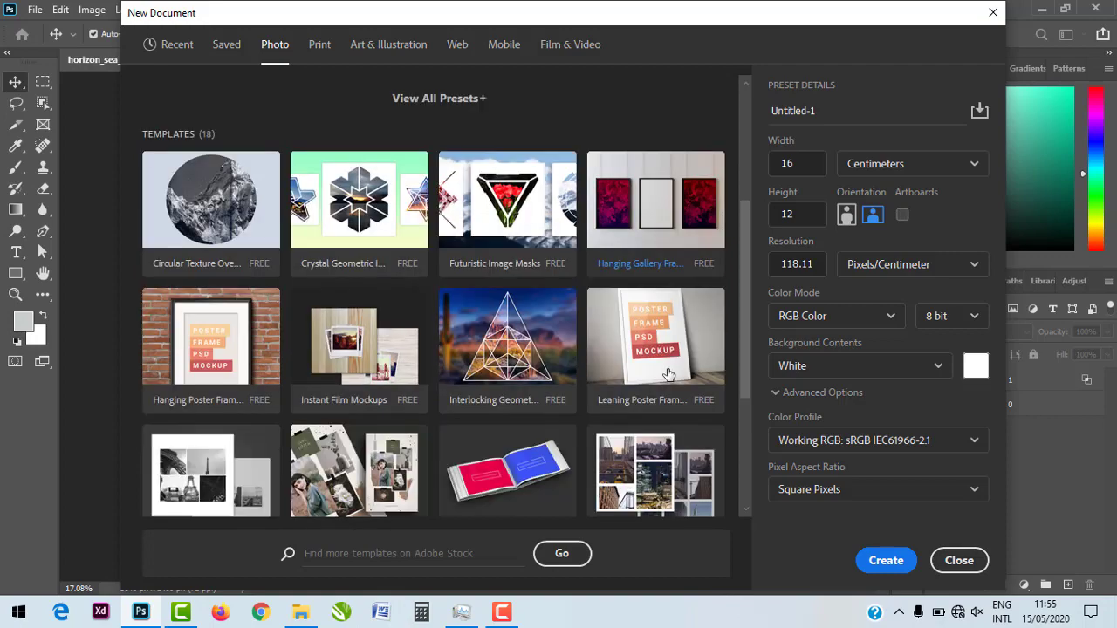
pyautogui.scroll(2, 437, 312)
pyautogui.scroll(3, 434, 312)
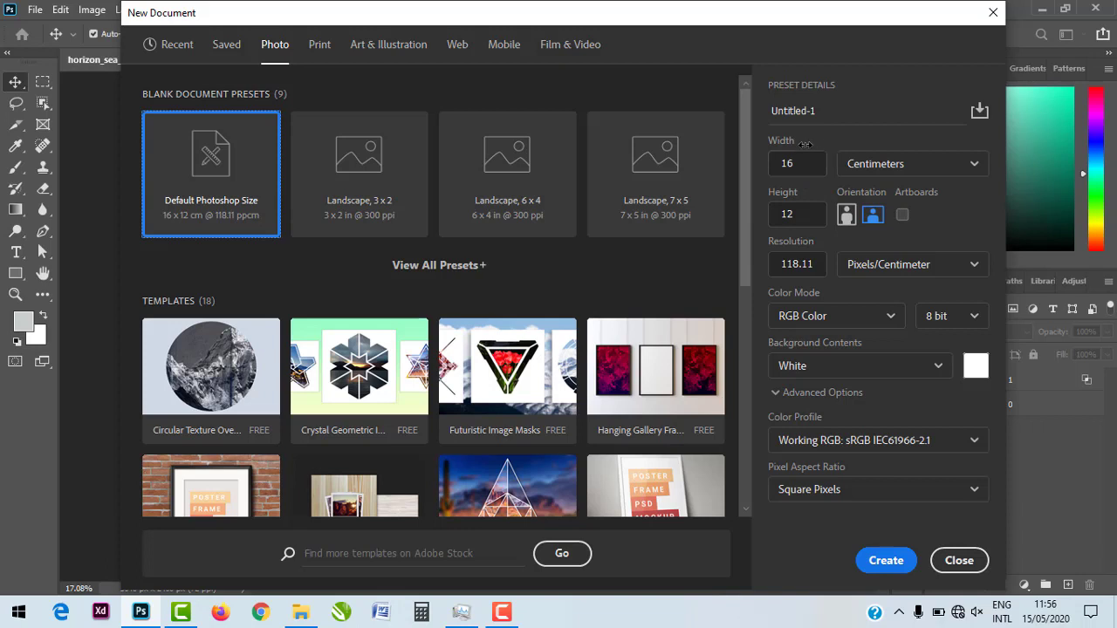
# Set the new document's width and height to 4 centimeters and its resolution to 300 pixels per centimeter.
pyautogui.click(900, 166)
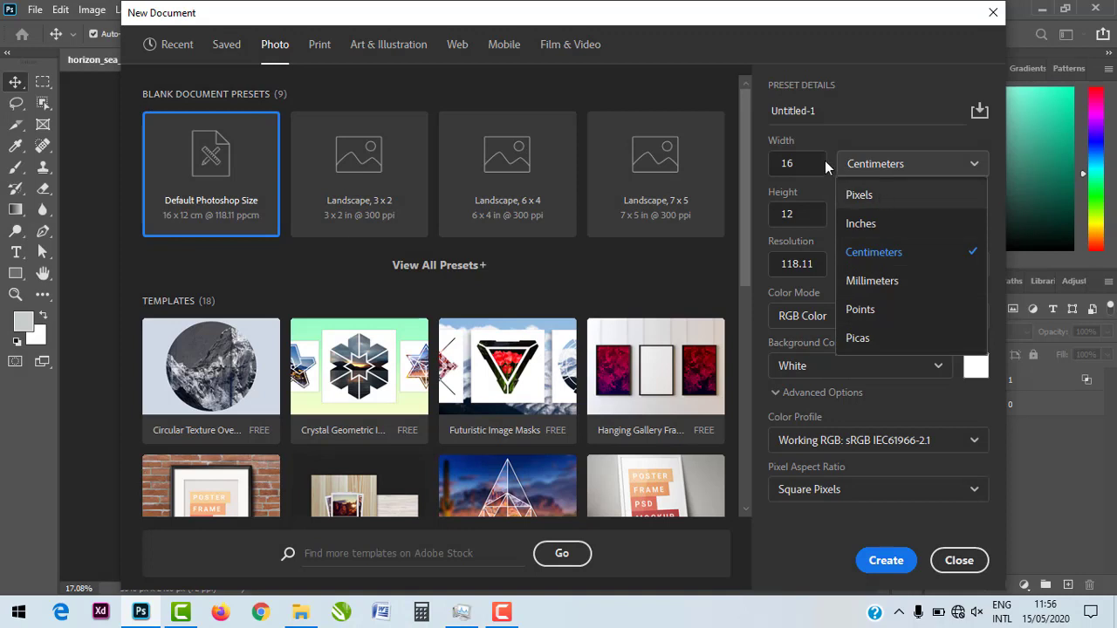
pyautogui.click(796, 163)
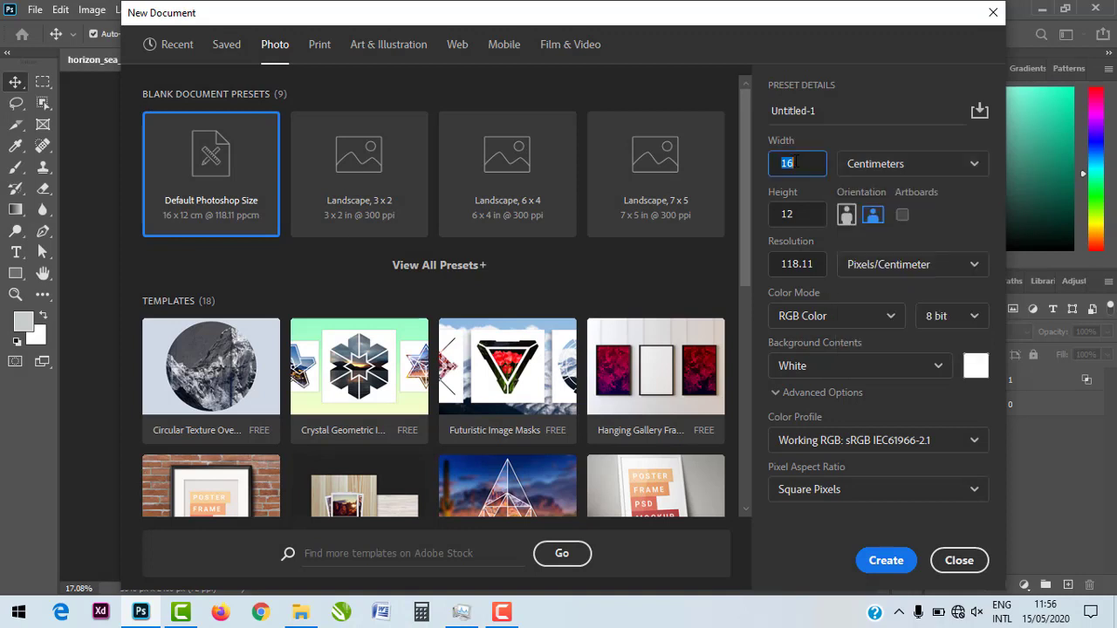
pyautogui.click(794, 212)
pyautogui.click(771, 163)
pyautogui.click(800, 213)
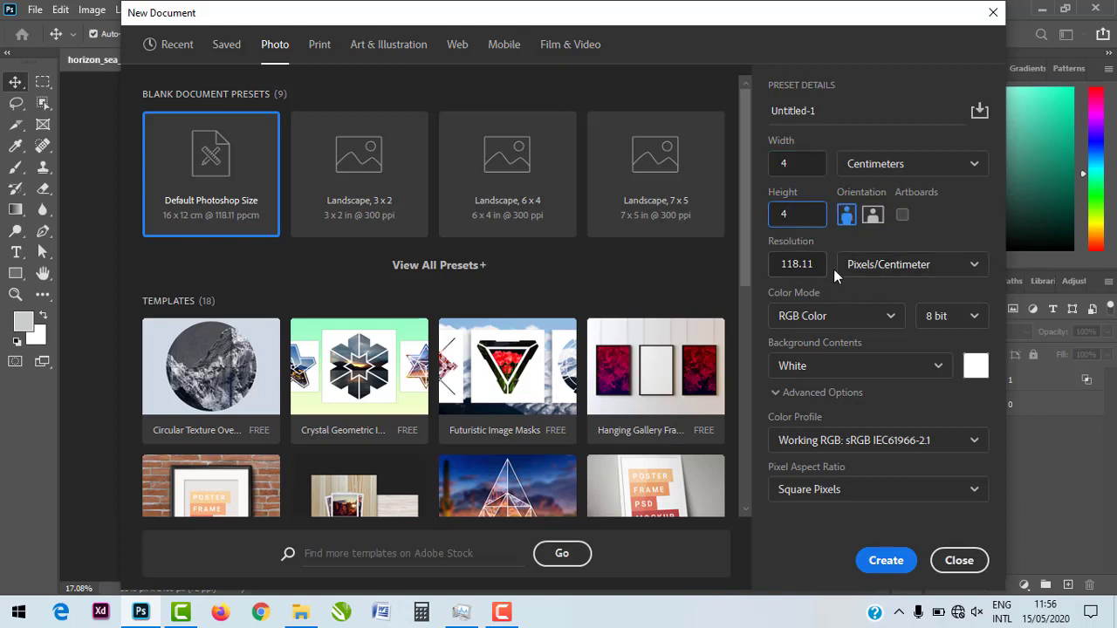
pyautogui.click(762, 259)
pyautogui.moveTo(812, 263); pyautogui.dragTo(776, 263)
pyautogui.write('300')
# Review the color mode, bit depth and background choices, and create the document in 8-bit RGB Color with a white background.
pyautogui.click(801, 315)
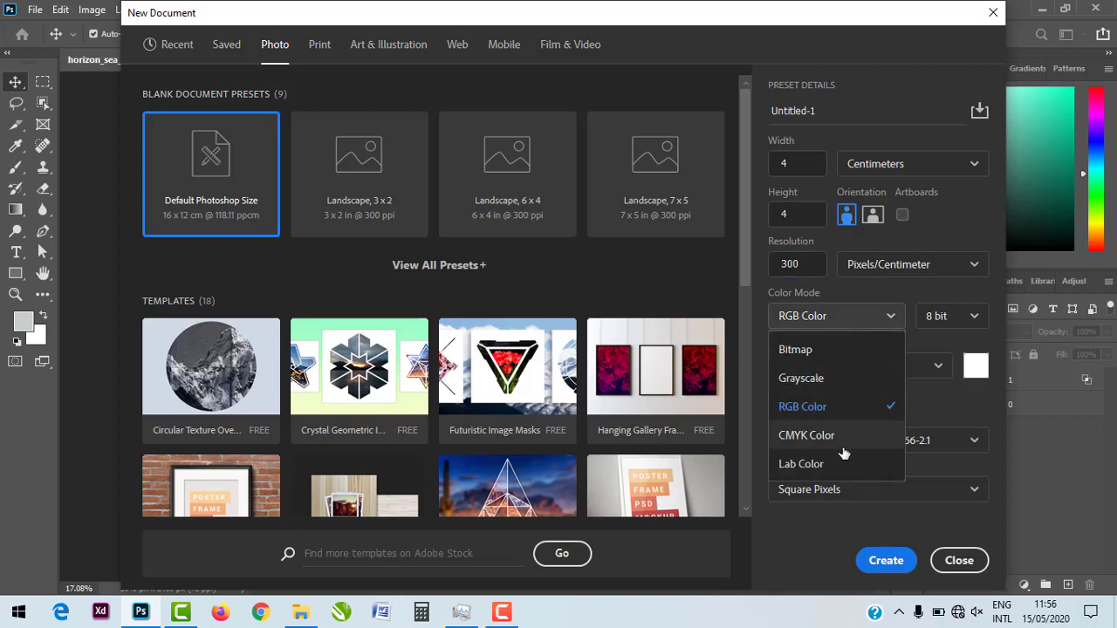
pyautogui.click(926, 344)
pyautogui.click(936, 316)
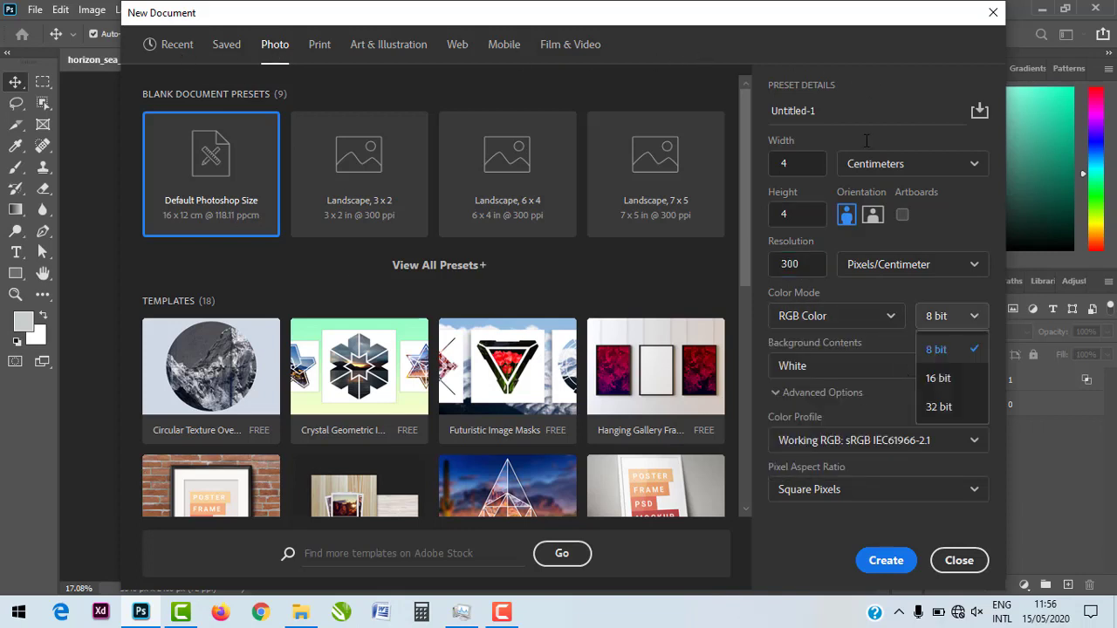
pyautogui.click(828, 372)
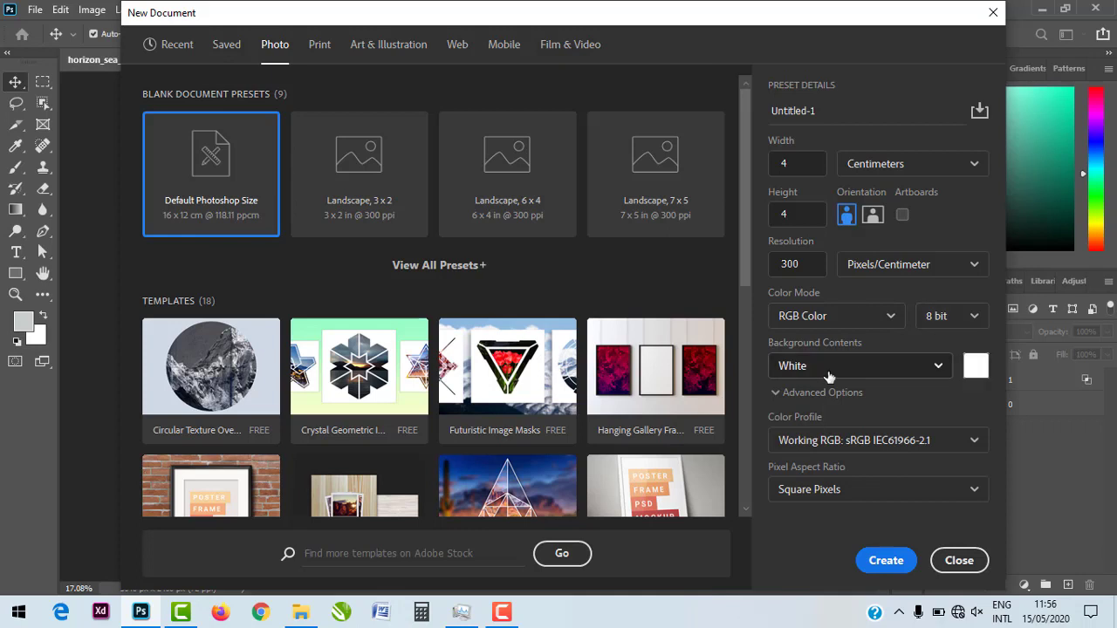
pyautogui.click(827, 367)
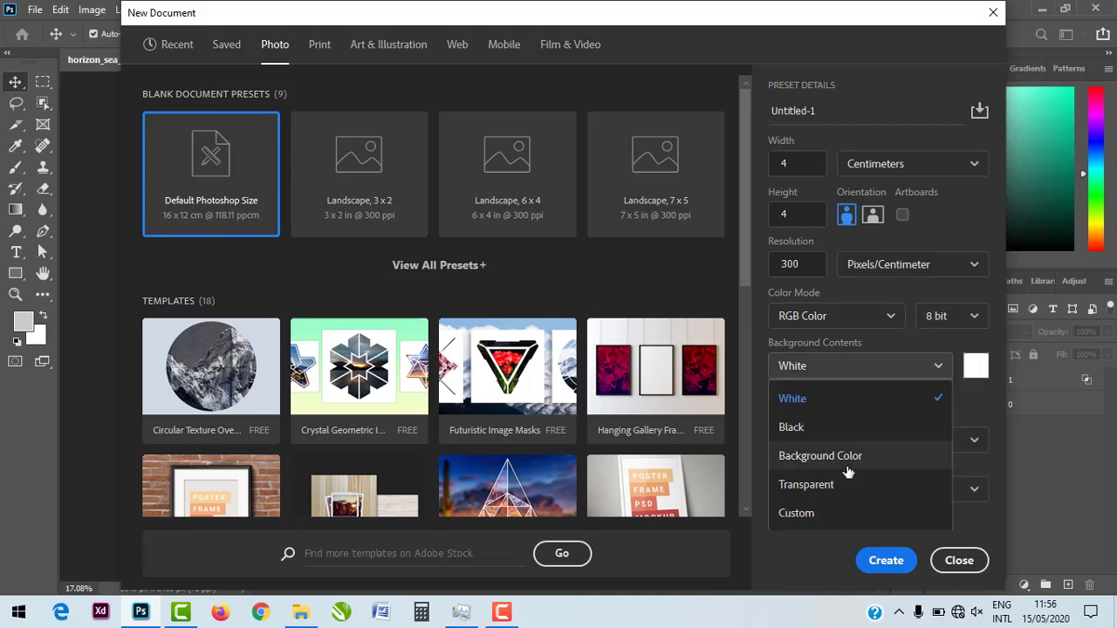
pyautogui.click(982, 403)
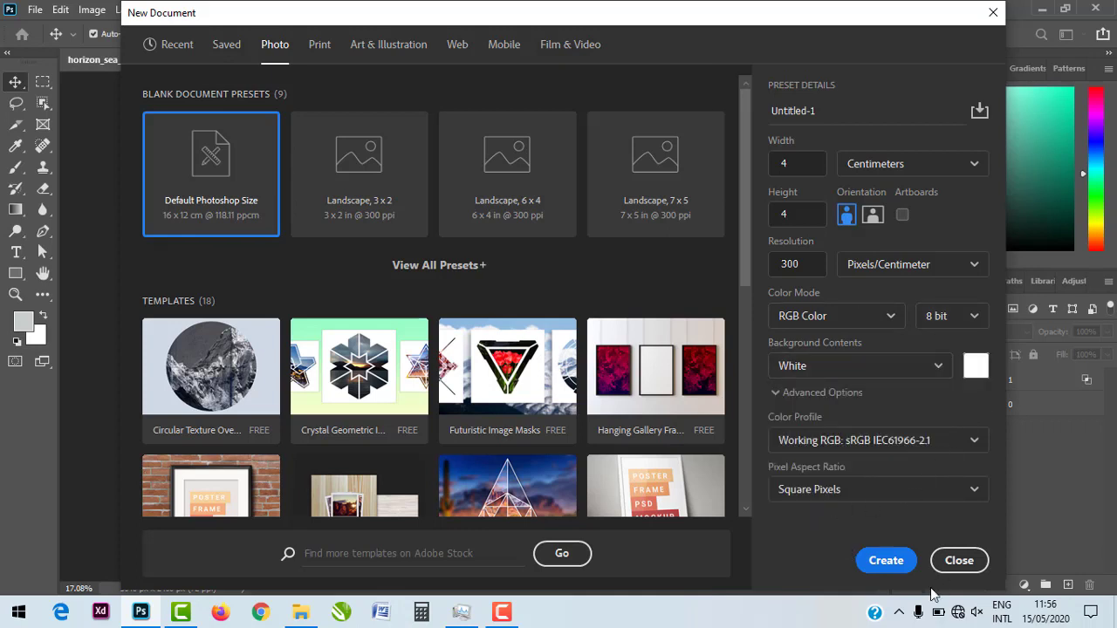
pyautogui.click(877, 561)
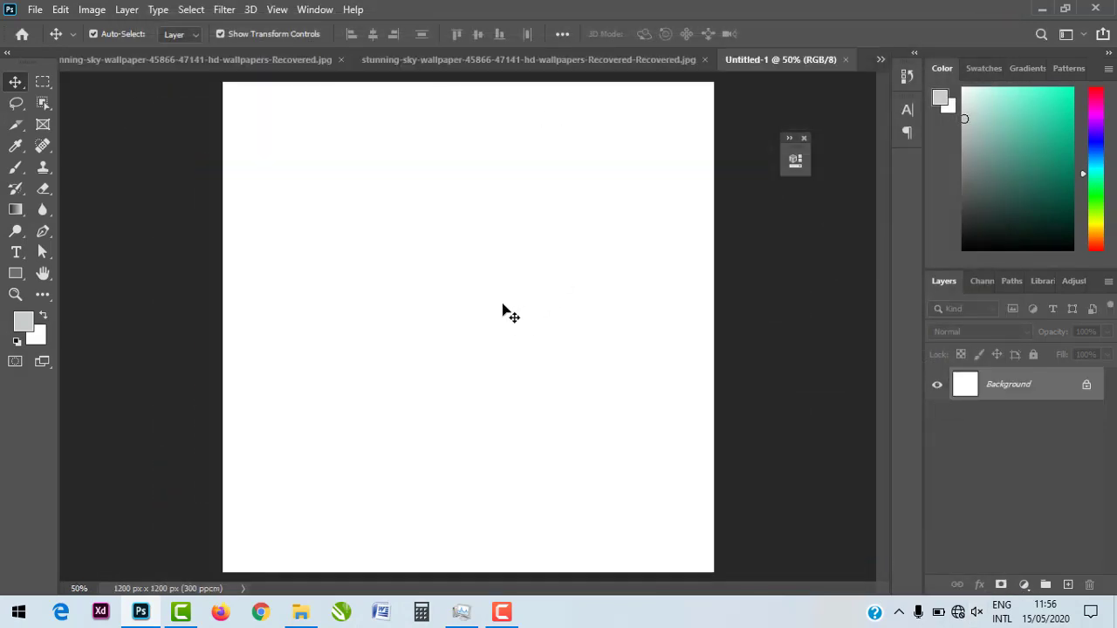
# Look through the home screen's suggestions and recent files, and return to the blank document.
pyautogui.click(20, 35)
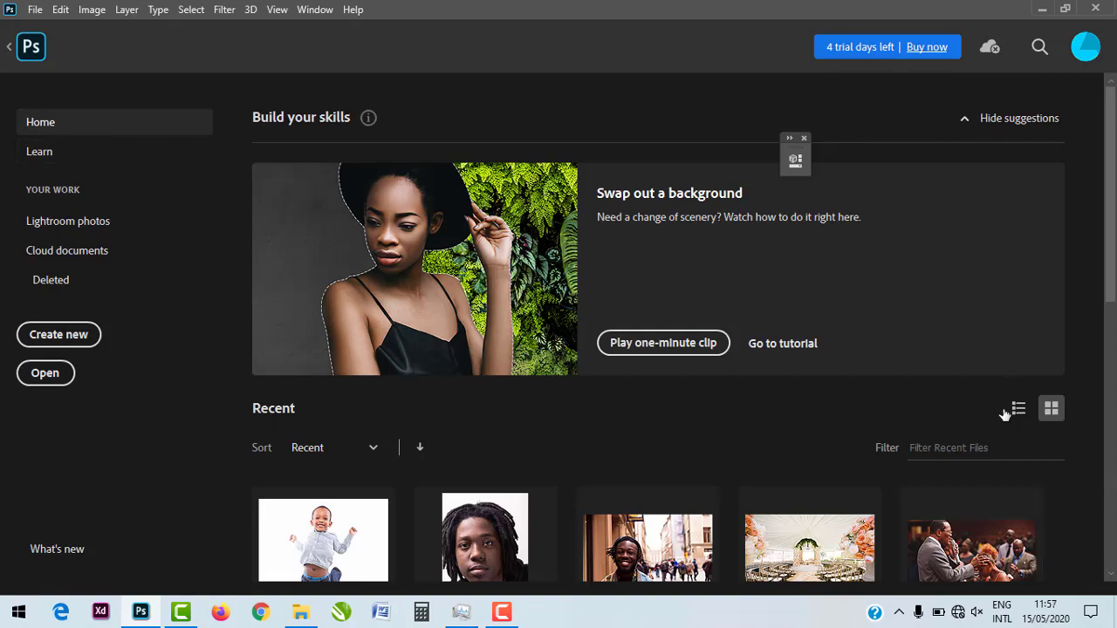
pyautogui.scroll(-4, 899, 349)
pyautogui.scroll(4, 855, 288)
pyautogui.scroll(-6, 463, 262)
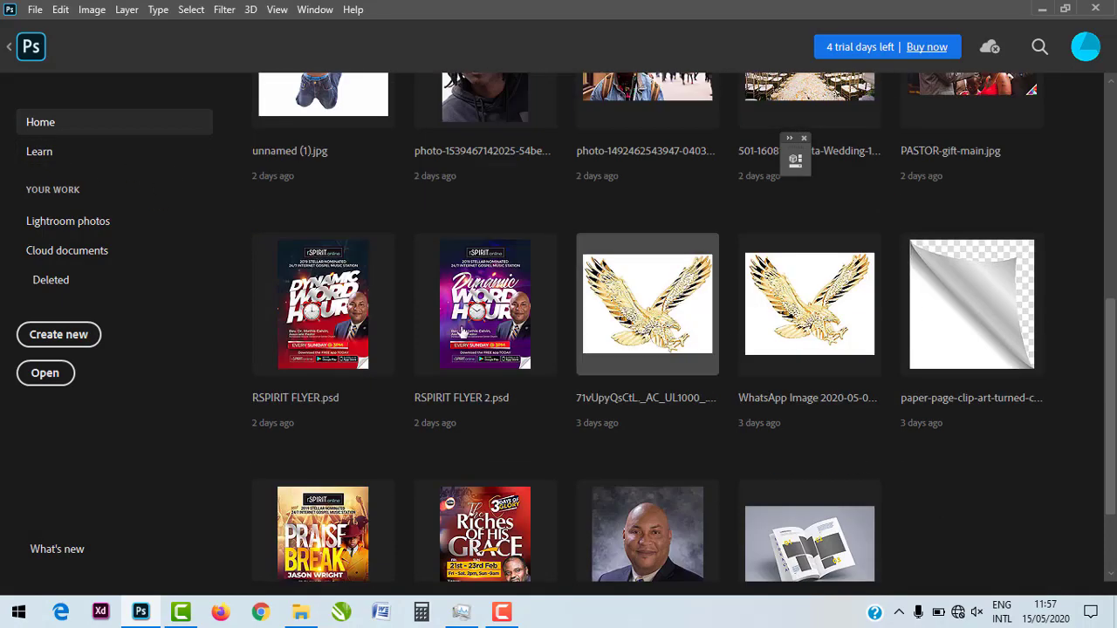
pyautogui.scroll(3, 391, 303)
pyautogui.scroll(2, 391, 303)
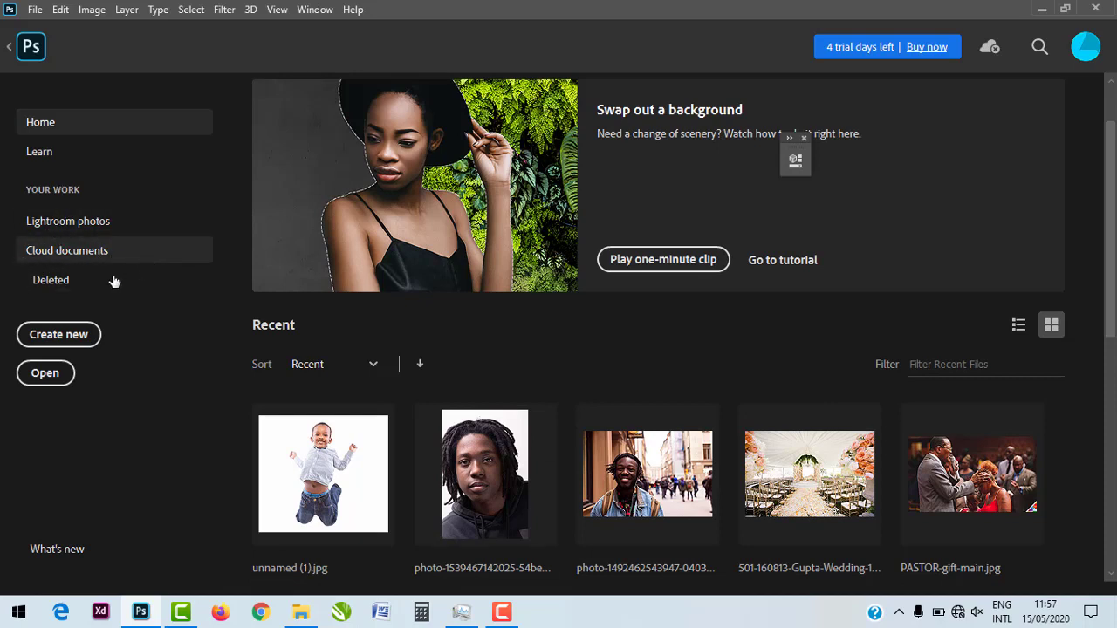
pyautogui.scroll(-4, 270, 419)
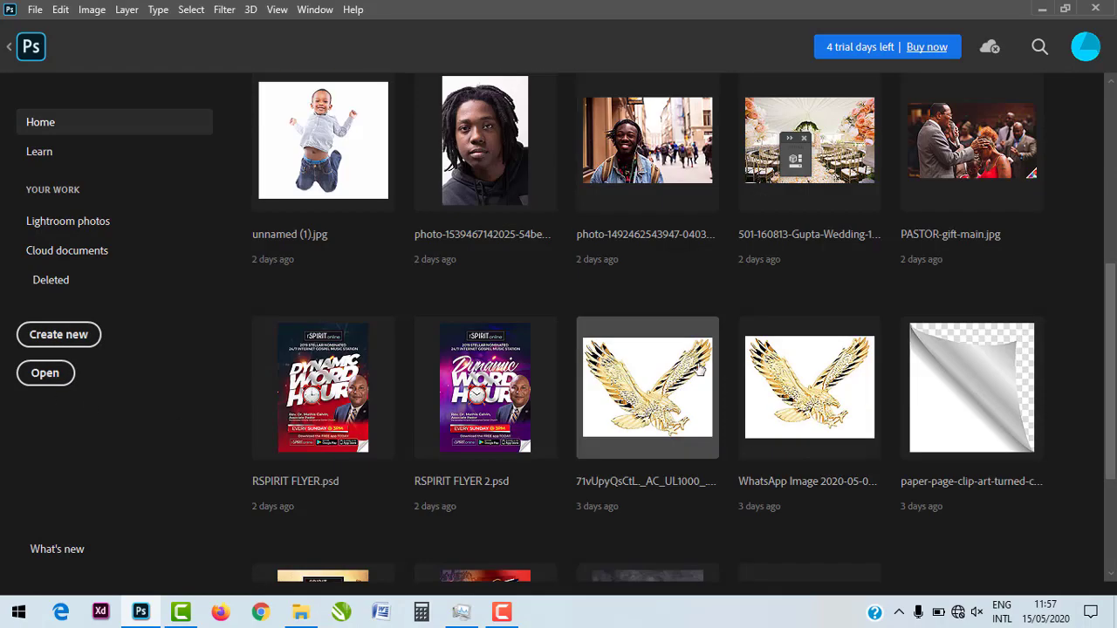
pyautogui.scroll(-1, 443, 352)
pyautogui.scroll(-1, 463, 375)
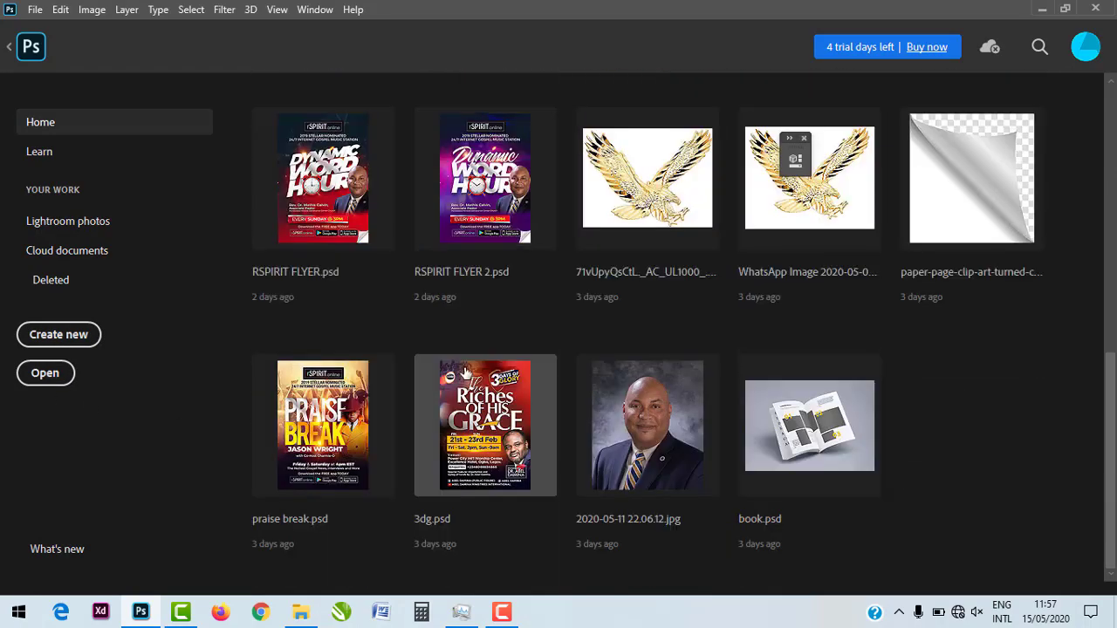
pyautogui.scroll(3, 514, 230)
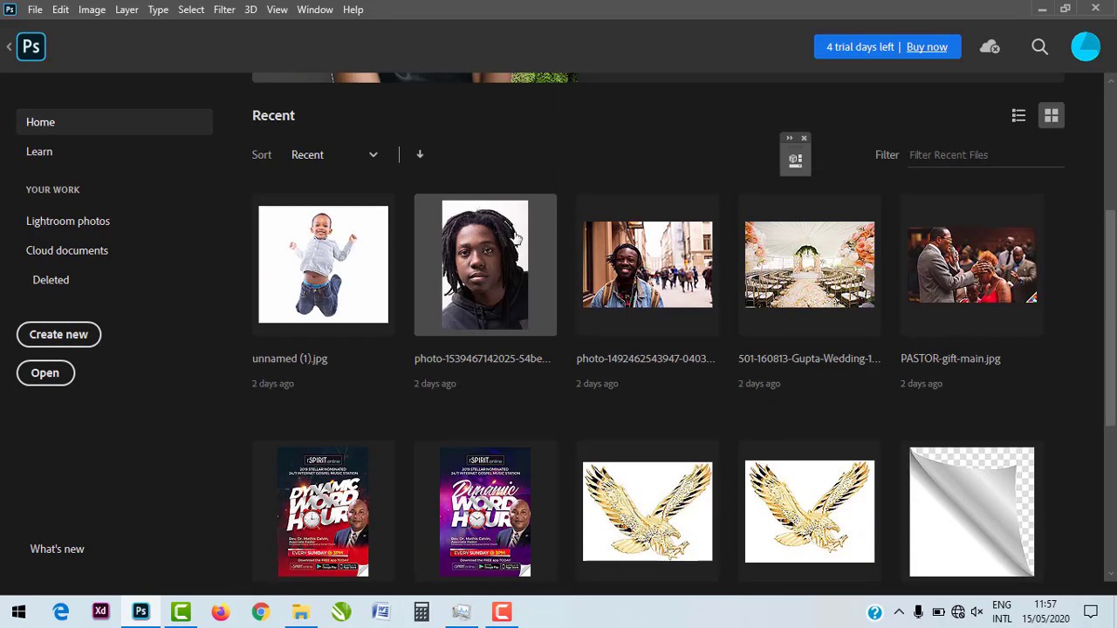
pyautogui.scroll(2, 768, 305)
pyautogui.scroll(1, 647, 218)
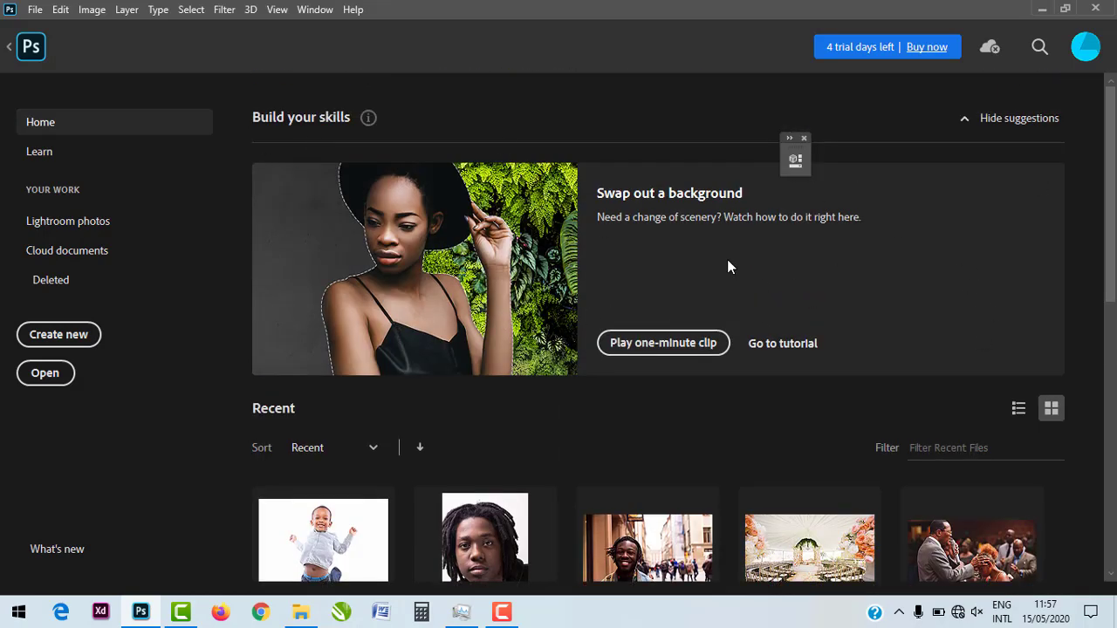
pyautogui.scroll(-1, 733, 262)
pyautogui.click(26, 46)
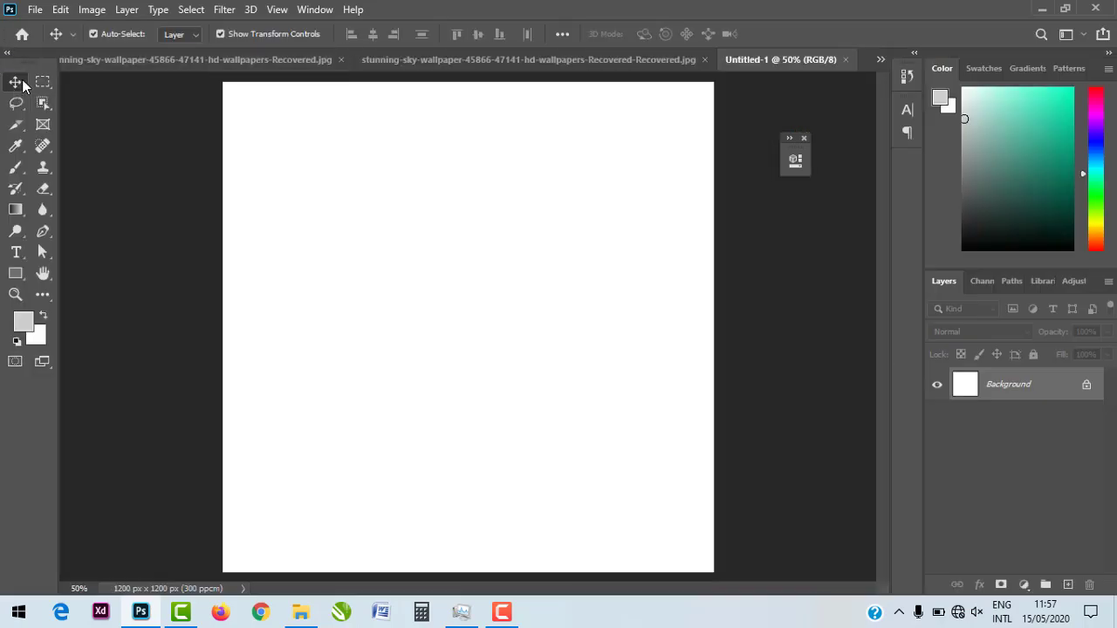
pyautogui.click(22, 33)
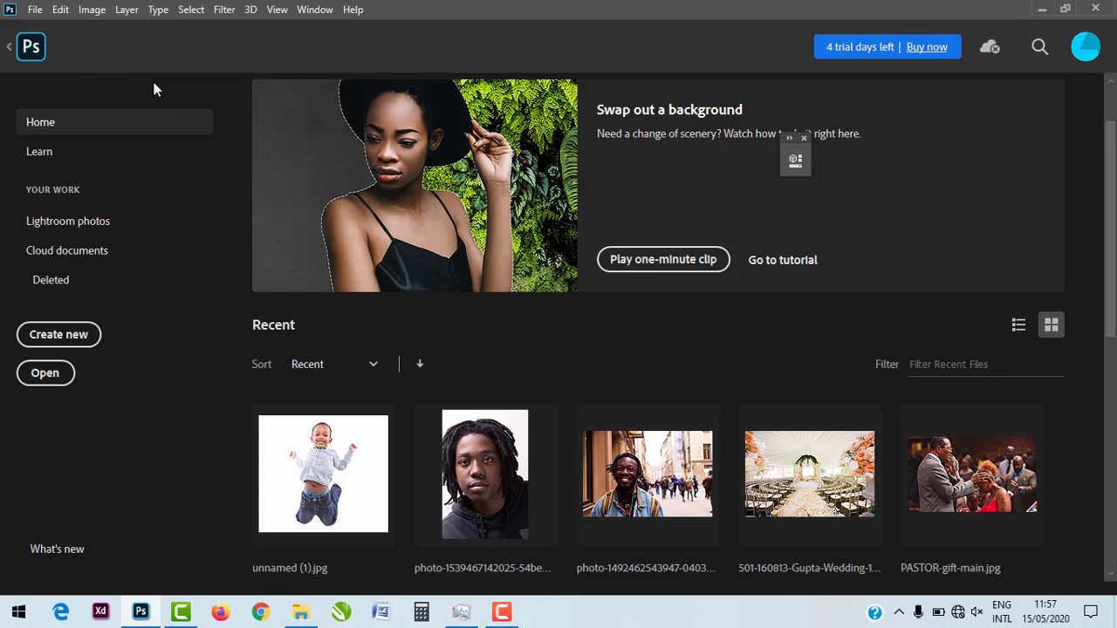
pyautogui.click(32, 50)
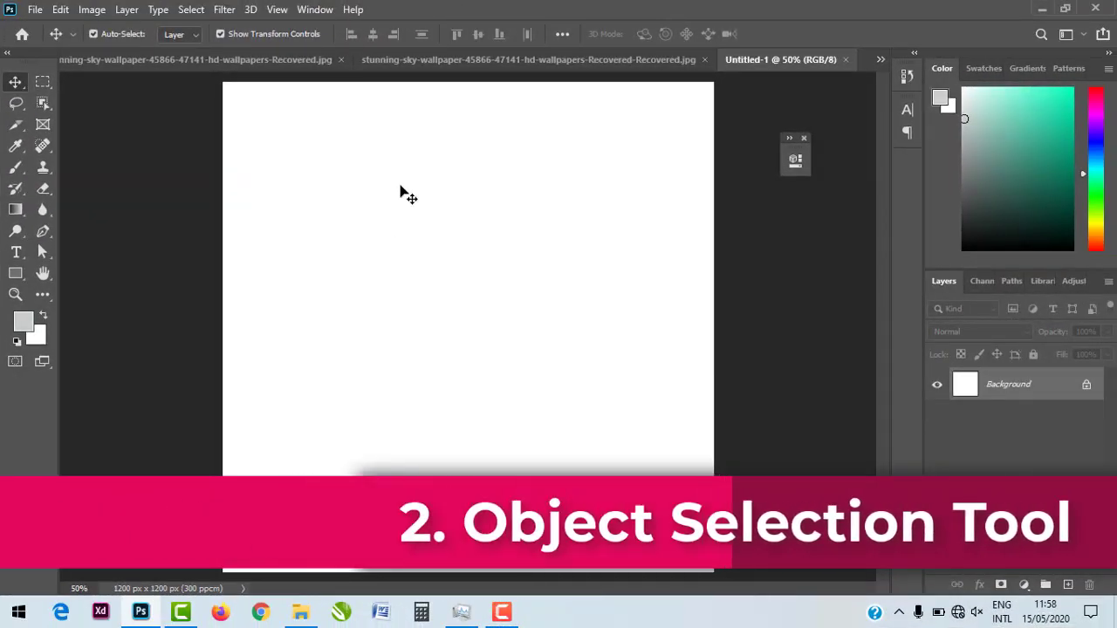
# In the photo of the woman with the purple headband, select her on the Background layer using the Object Selection tool in Rectangle mode.
pyautogui.click(609, 70)
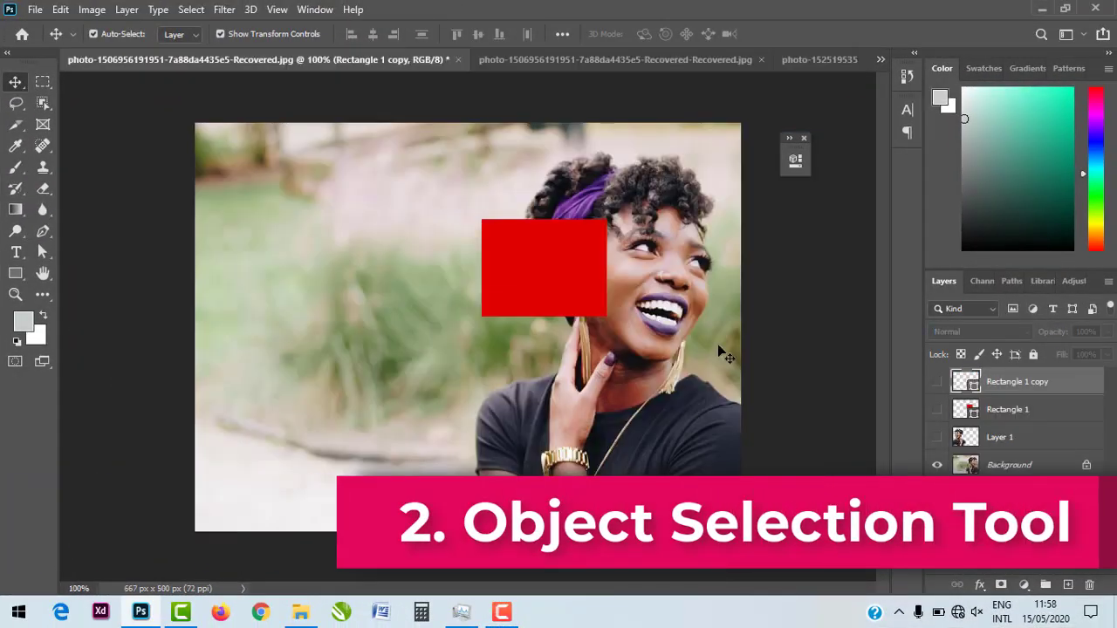
pyautogui.click(43, 104)
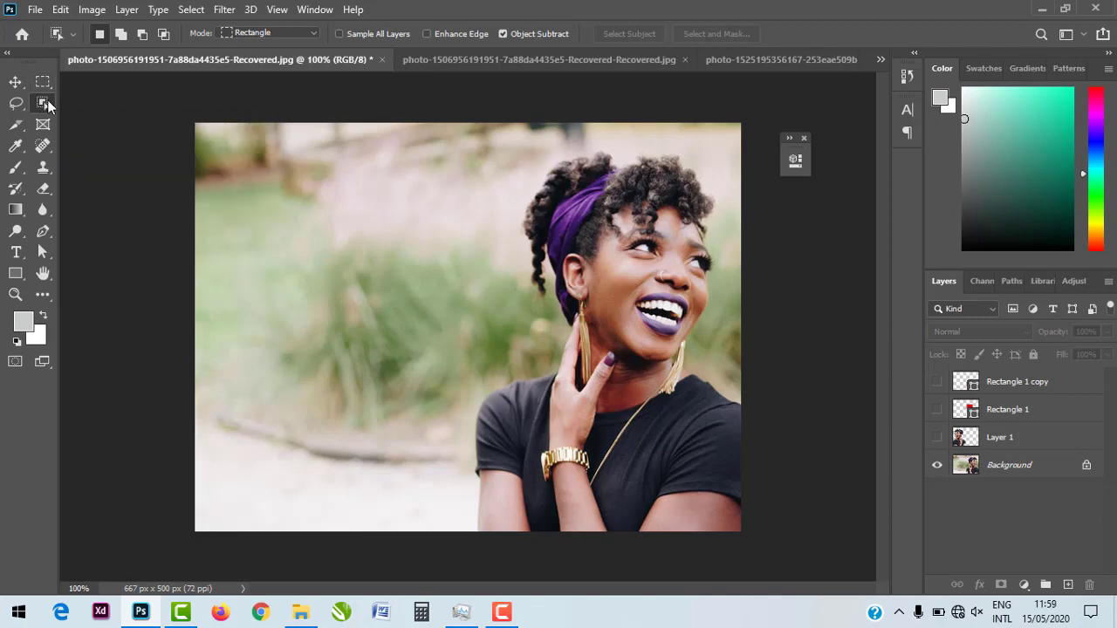
pyautogui.click(1036, 470)
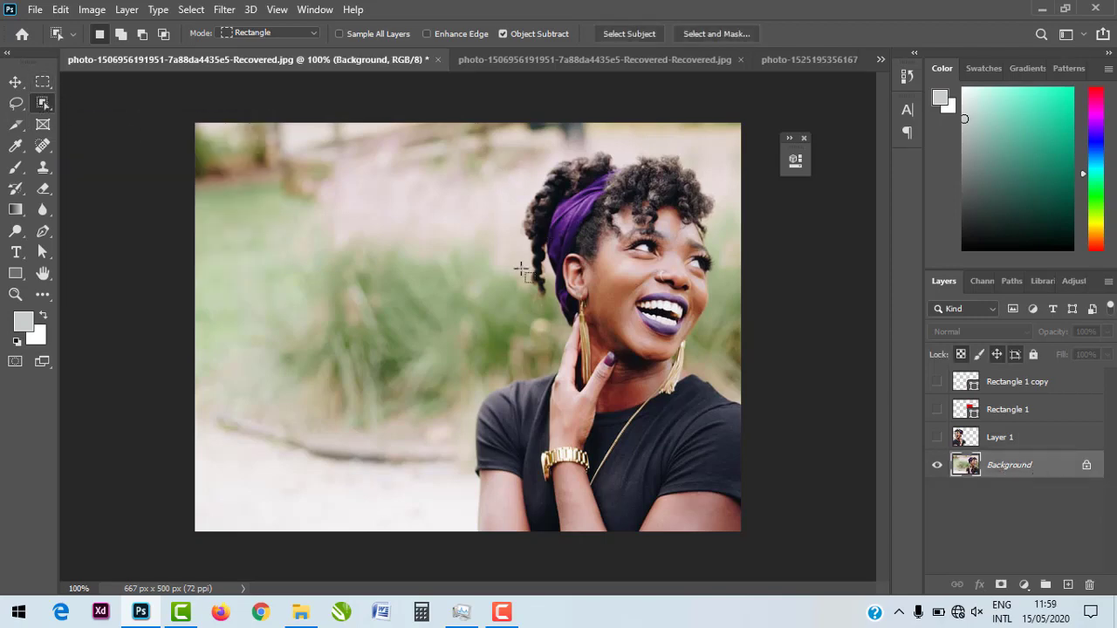
pyautogui.moveTo(443, 138); pyautogui.dragTo(810, 553)
pyautogui.moveTo(742, 460); pyautogui.dragTo(742, 460)
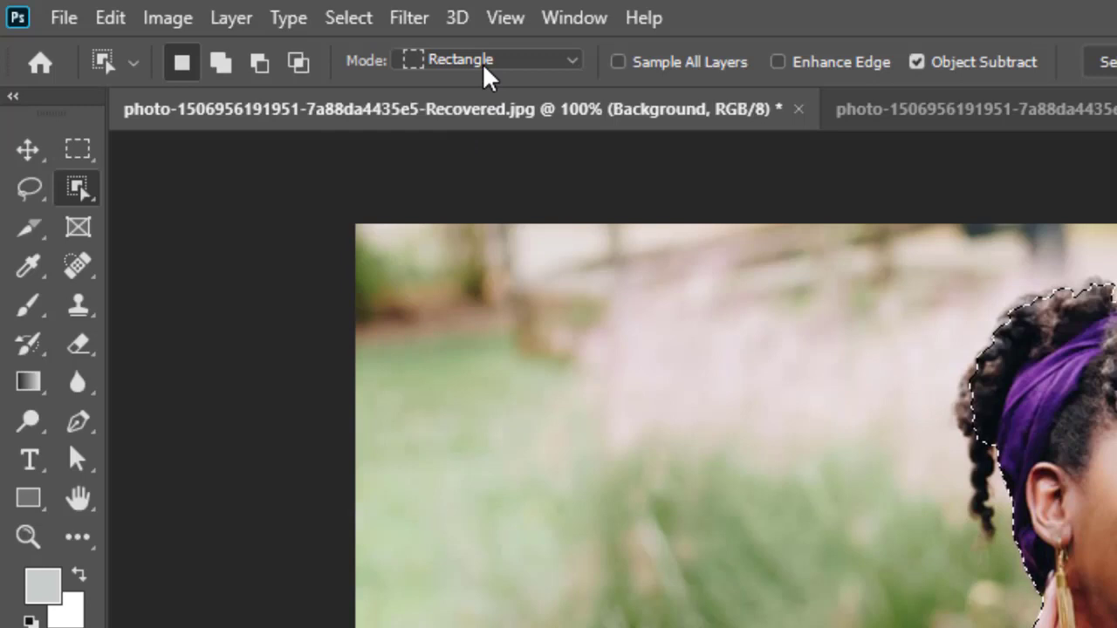
# Clear the selection, switch the Object Selection tool to Lasso mode, and outline the woman loosely.
pyautogui.click(1077, 474)
pyautogui.click(479, 74)
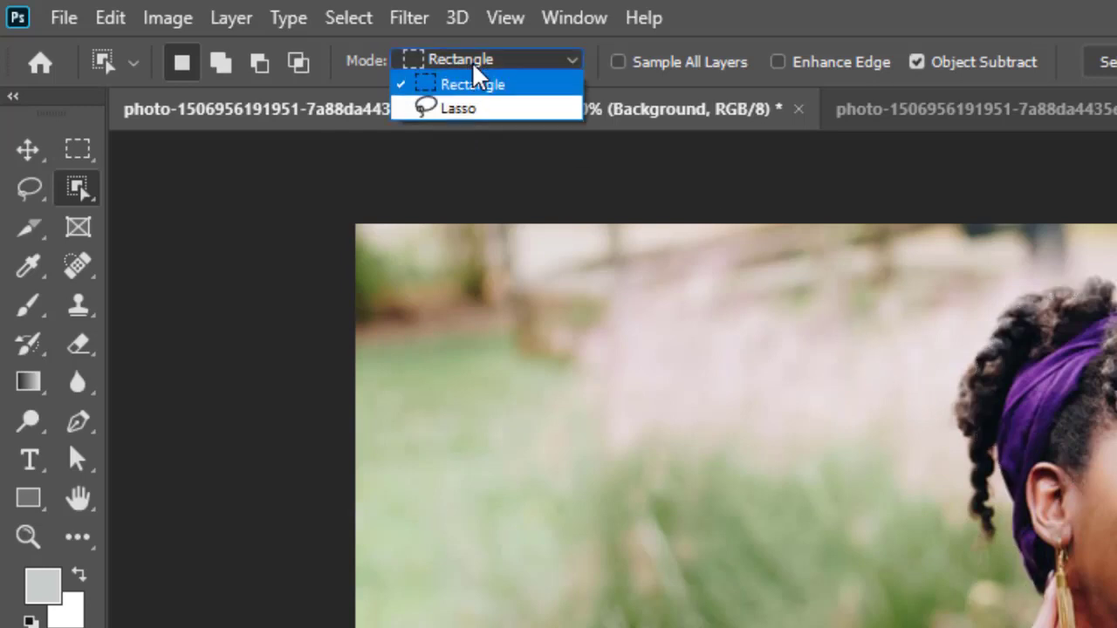
pyautogui.click(460, 109)
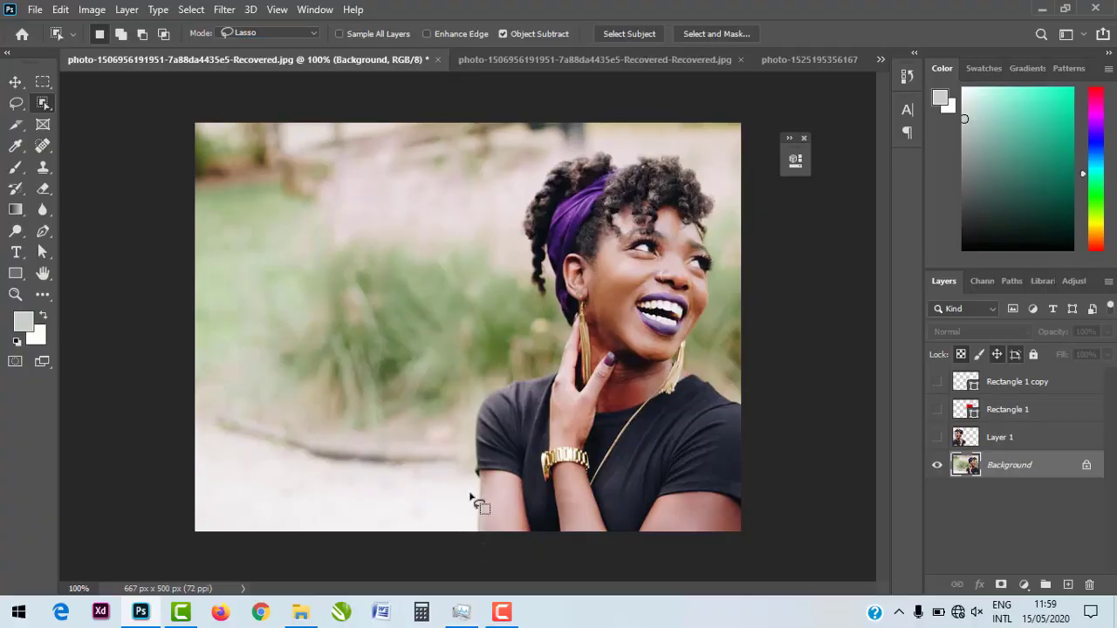
pyautogui.moveTo(471, 497)
pyautogui.mouseDown()
pyautogui.moveTo(493, 376)
pyautogui.moveTo(553, 324)
pyautogui.moveTo(521, 234)
pyautogui.moveTo(529, 189)
pyautogui.moveTo(568, 151)
pyautogui.moveTo(663, 149)
pyautogui.moveTo(717, 175)
pyautogui.moveTo(737, 273)
pyautogui.moveTo(727, 341)
pyautogui.moveTo(800, 494)
pyautogui.moveTo(817, 578)
pyautogui.moveTo(725, 599)
pyautogui.moveTo(547, 581)
pyautogui.moveTo(600, 576)
pyautogui.mouseUp()
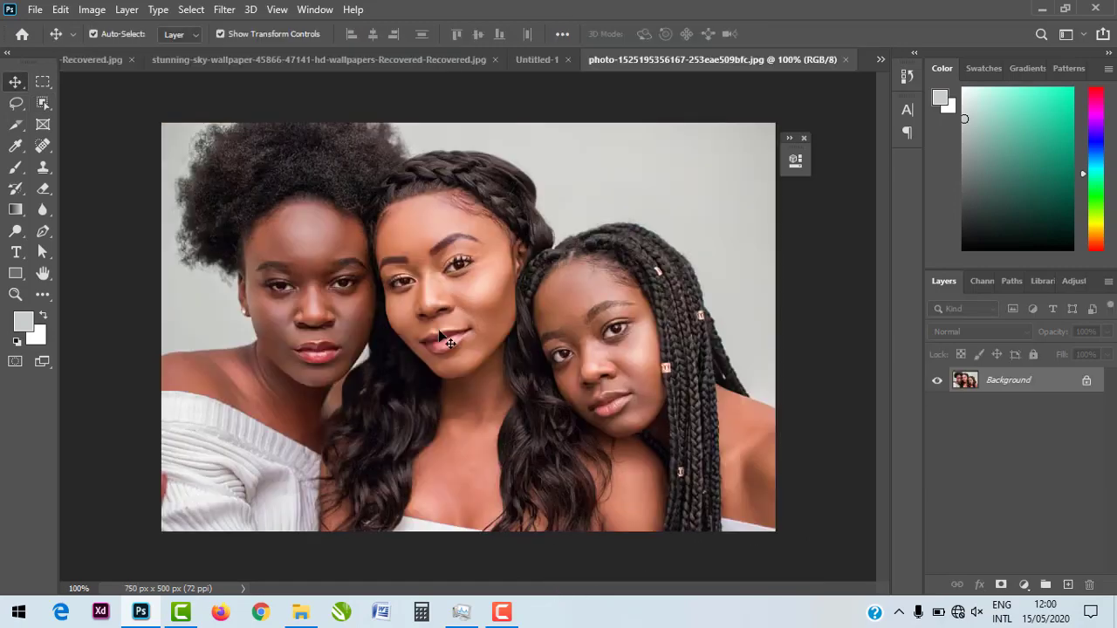
# In the photo of three women, select them all together using the Object Selection tool in Rectangle mode, and clear the selection.
pyautogui.click(45, 104)
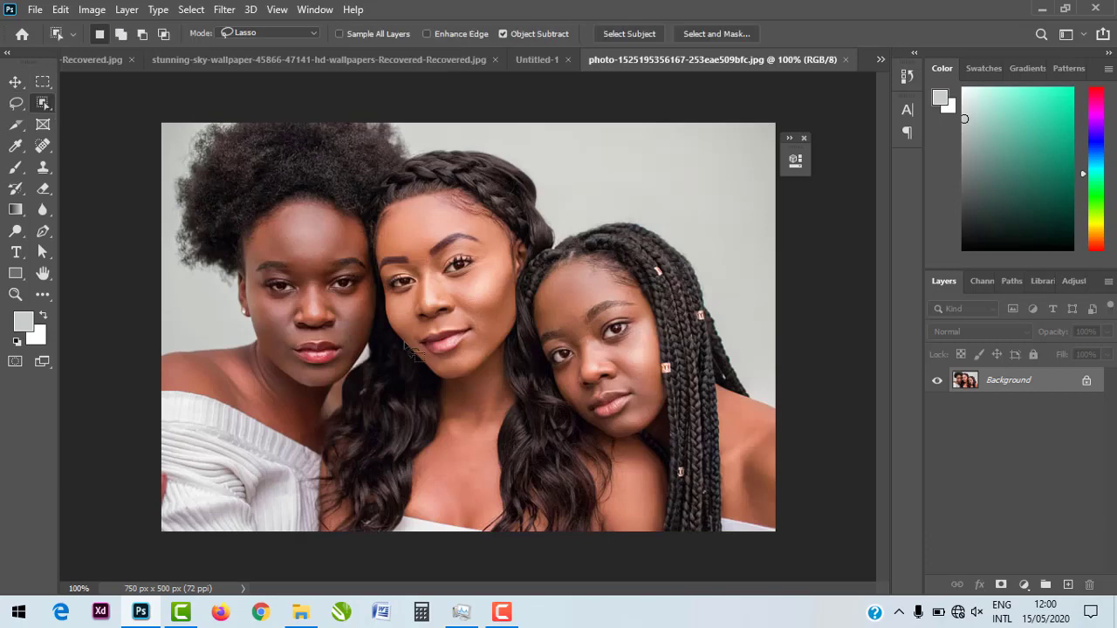
pyautogui.click(260, 31)
pyautogui.click(255, 46)
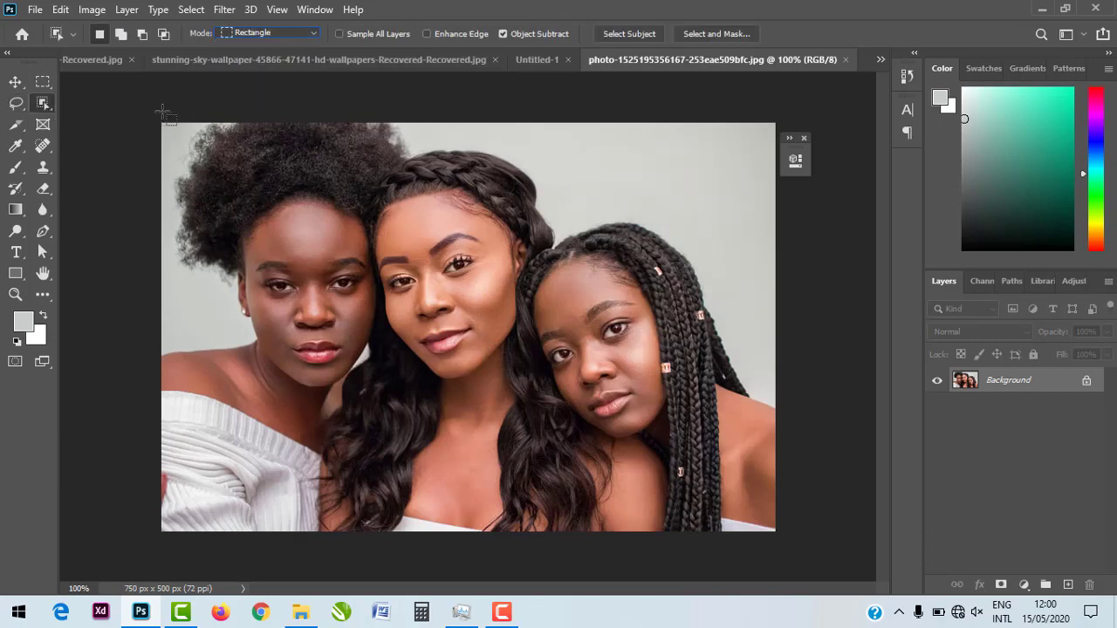
pyautogui.moveTo(159, 109)
pyautogui.mouseDown()
pyautogui.moveTo(480, 449)
pyautogui.moveTo(779, 580)
pyautogui.moveTo(771, 587)
pyautogui.mouseUp()
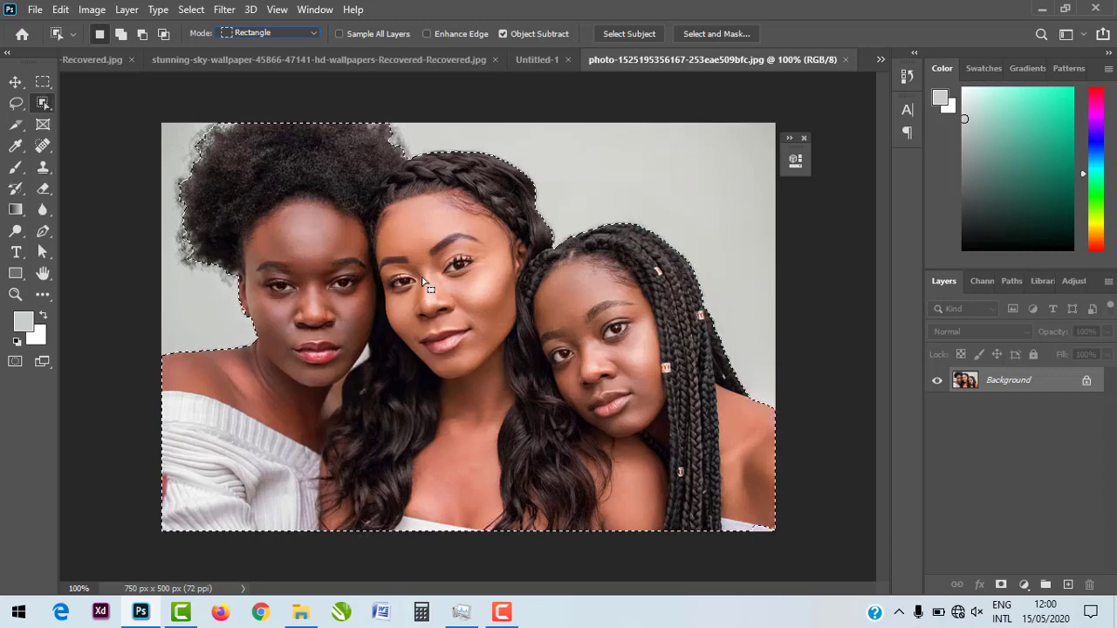
pyautogui.hotkey('ctrl', 'd')
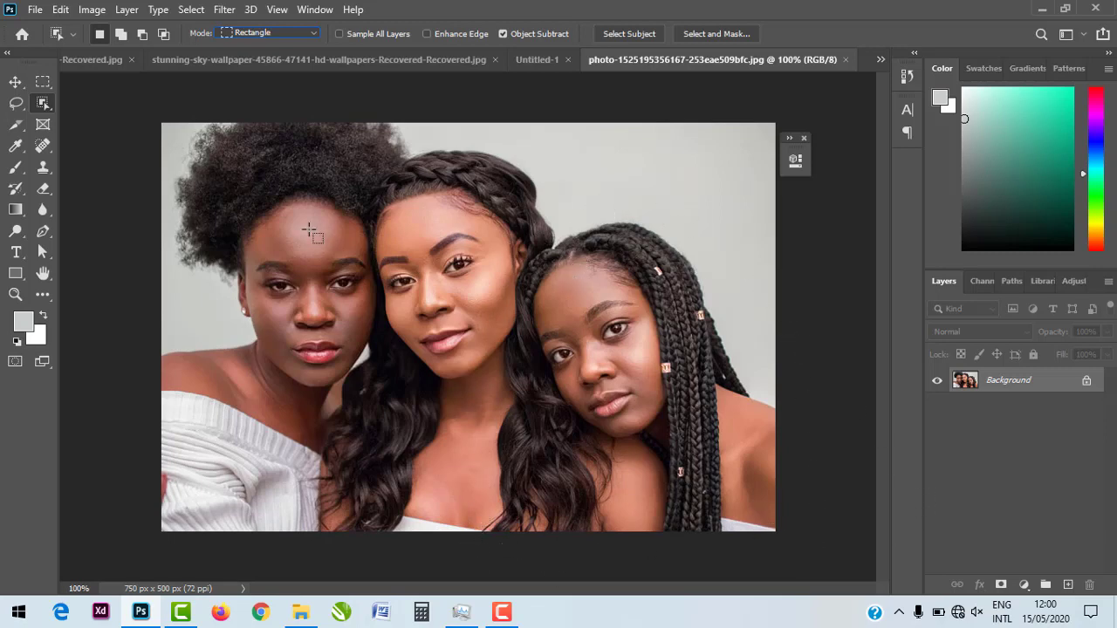
# Outline the woman with long beaded braids using the Object Selection tool in Lasso mode to select her alone.
pyautogui.click(255, 34)
pyautogui.click(253, 60)
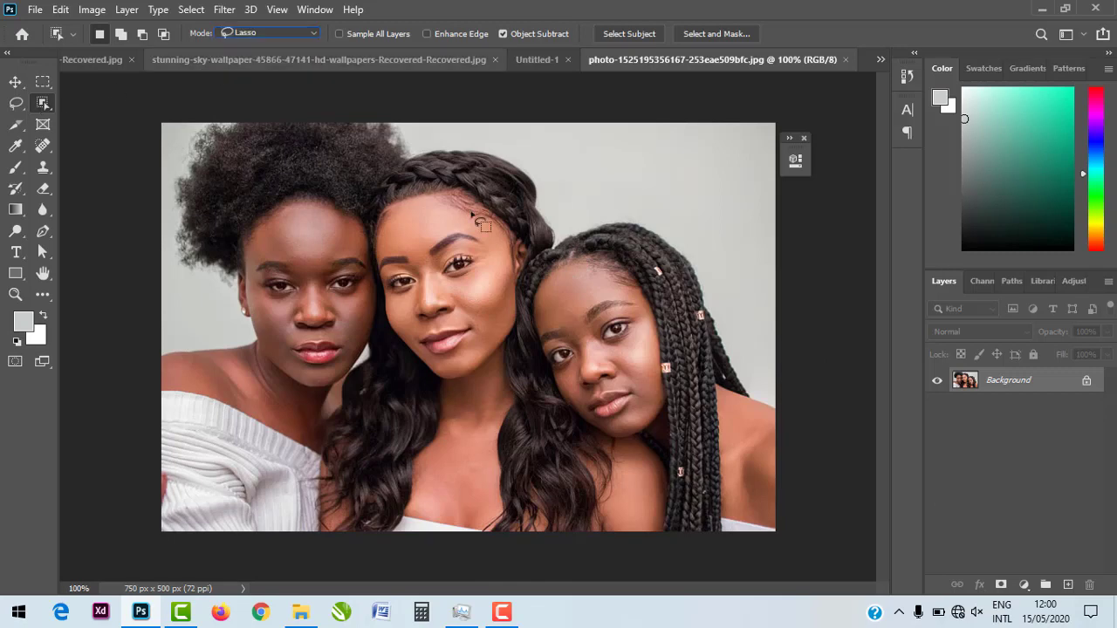
pyautogui.moveTo(486, 334); pyautogui.dragTo(466, 449)
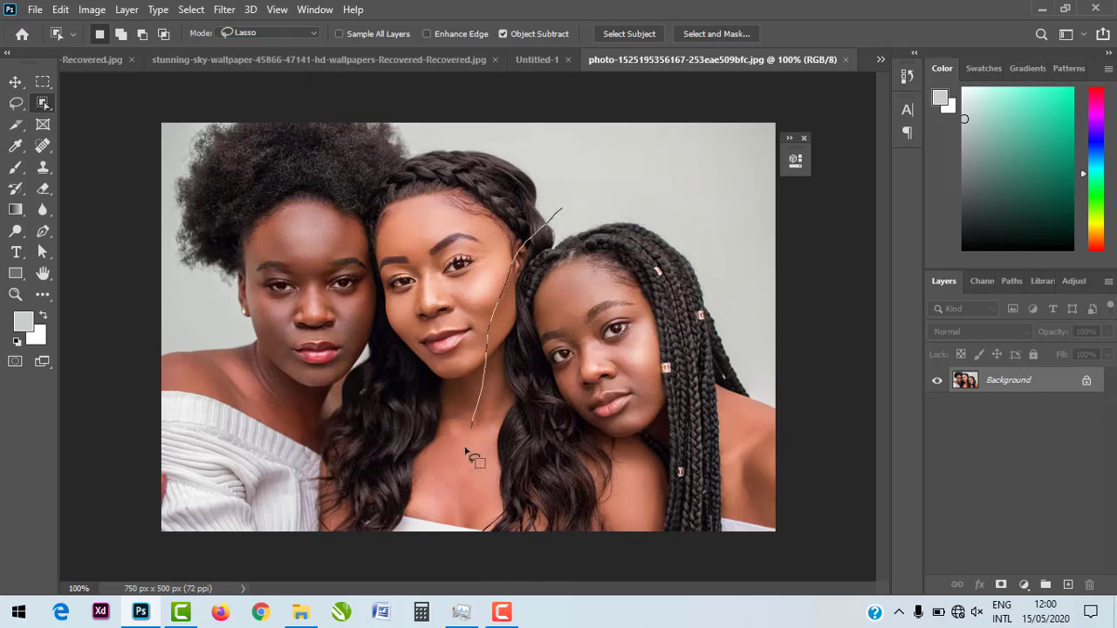
pyautogui.moveTo(522, 580)
pyautogui.mouseDown()
pyautogui.moveTo(811, 598)
pyautogui.moveTo(855, 482)
pyautogui.moveTo(813, 375)
pyautogui.moveTo(694, 246)
pyautogui.moveTo(605, 199)
pyautogui.moveTo(562, 208)
pyautogui.mouseUp()
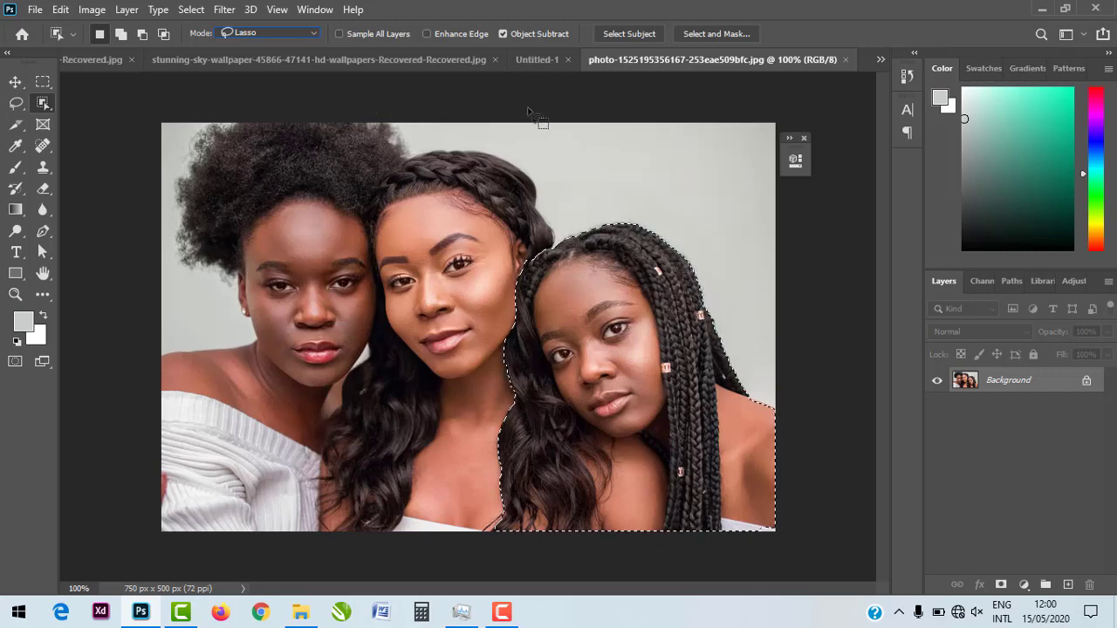
# Select the three women with Select Subject, and in Select and Mask set the preview transparency to 58% and the edge radius to 3 px.
pyautogui.click(641, 35)
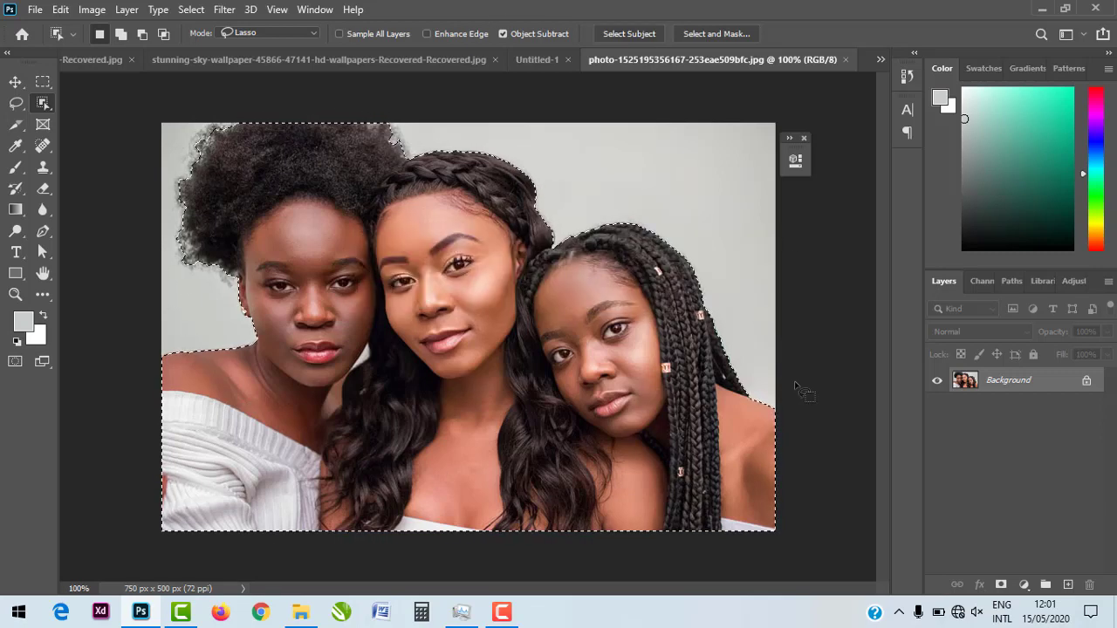
pyautogui.click(709, 36)
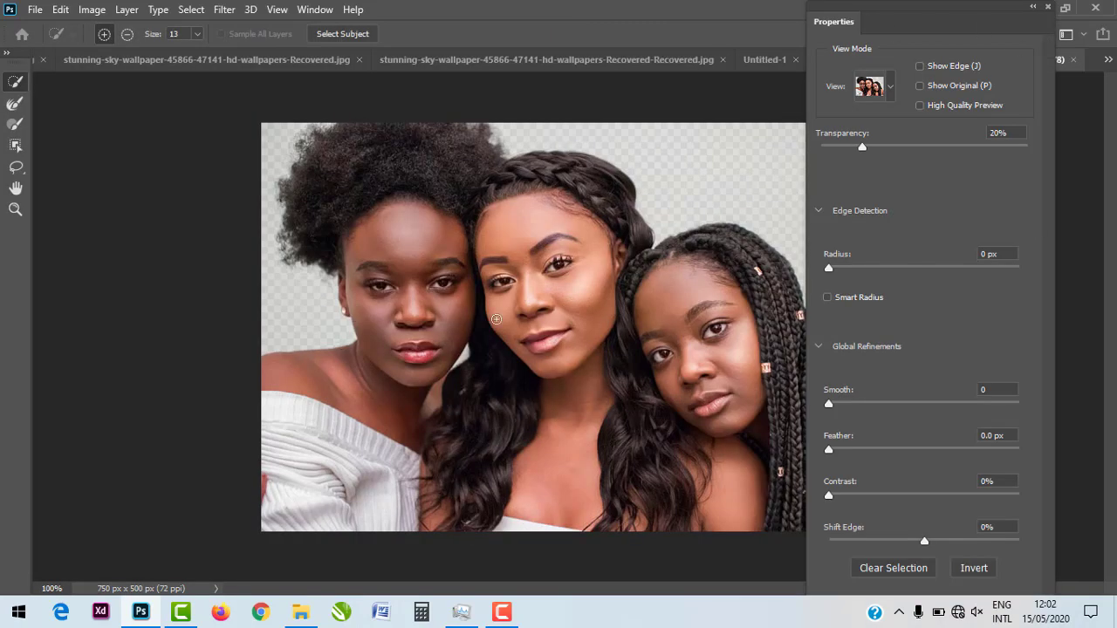
pyautogui.moveTo(831, 258)
pyautogui.mouseDown()
pyautogui.moveTo(880, 274)
pyautogui.moveTo(835, 267)
pyautogui.mouseUp()
pyautogui.moveTo(861, 150); pyautogui.dragTo(742, 148)
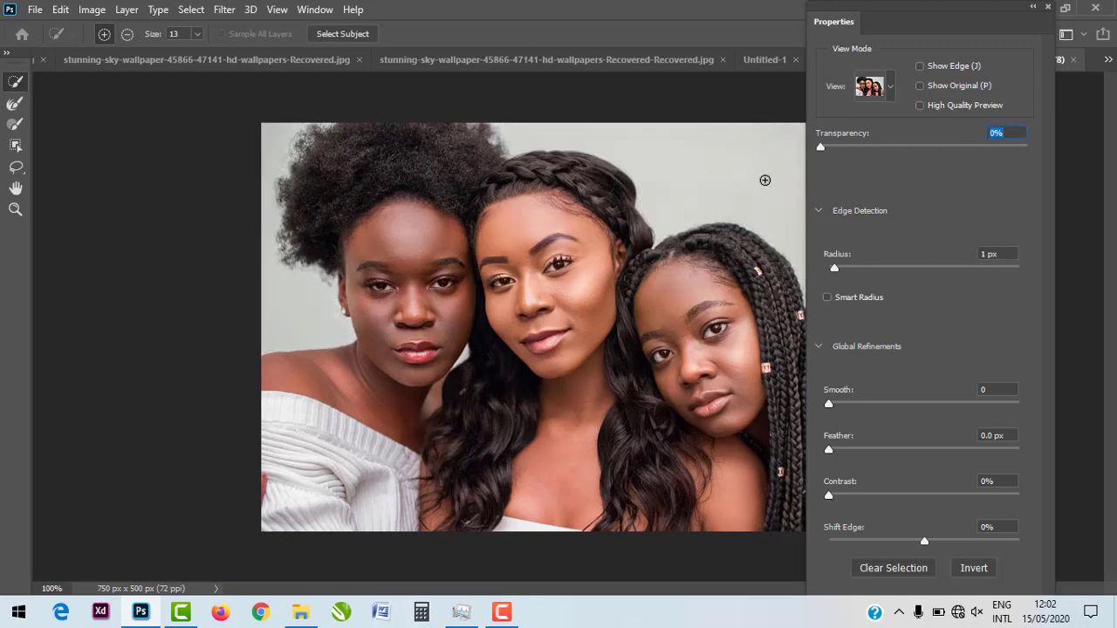
pyautogui.moveTo(830, 150); pyautogui.dragTo(916, 149)
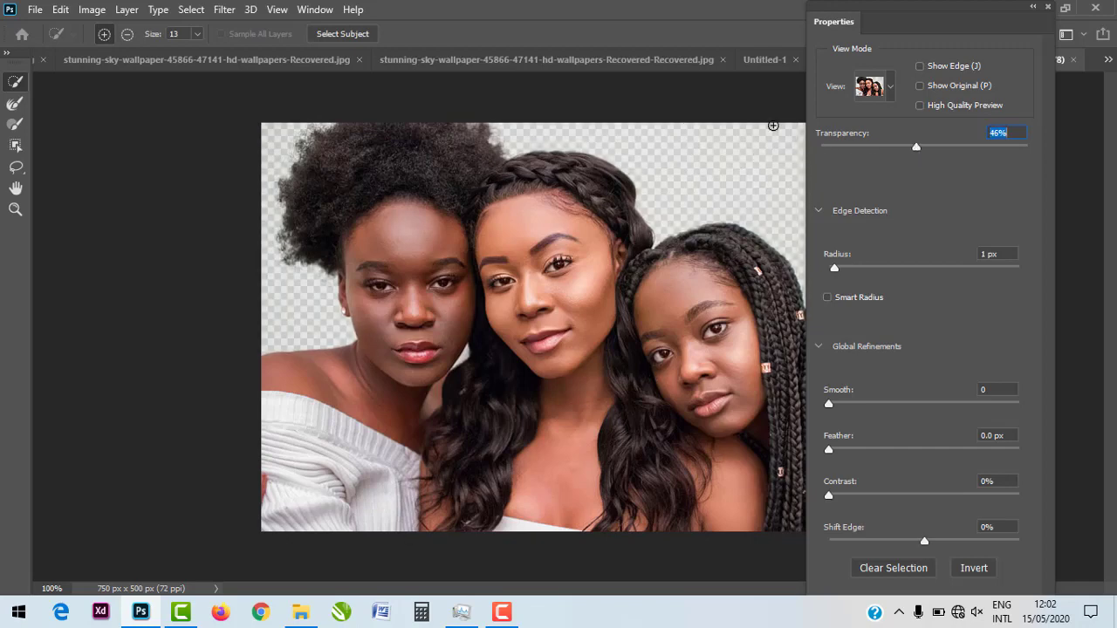
pyautogui.moveTo(916, 150); pyautogui.dragTo(939, 149)
pyautogui.moveTo(835, 270); pyautogui.dragTo(866, 268)
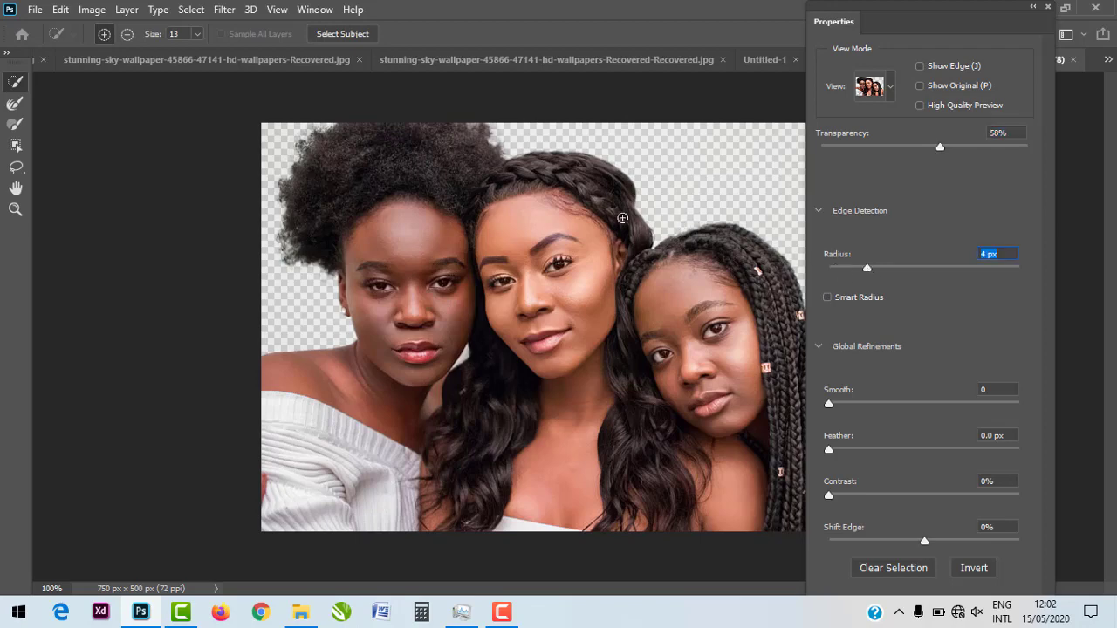
# Refine the selection edge with Smooth 21, Feather 0.7 px, Contrast 35% and Shift Edge +8%, and apply the refinement.
pyautogui.click(869, 402)
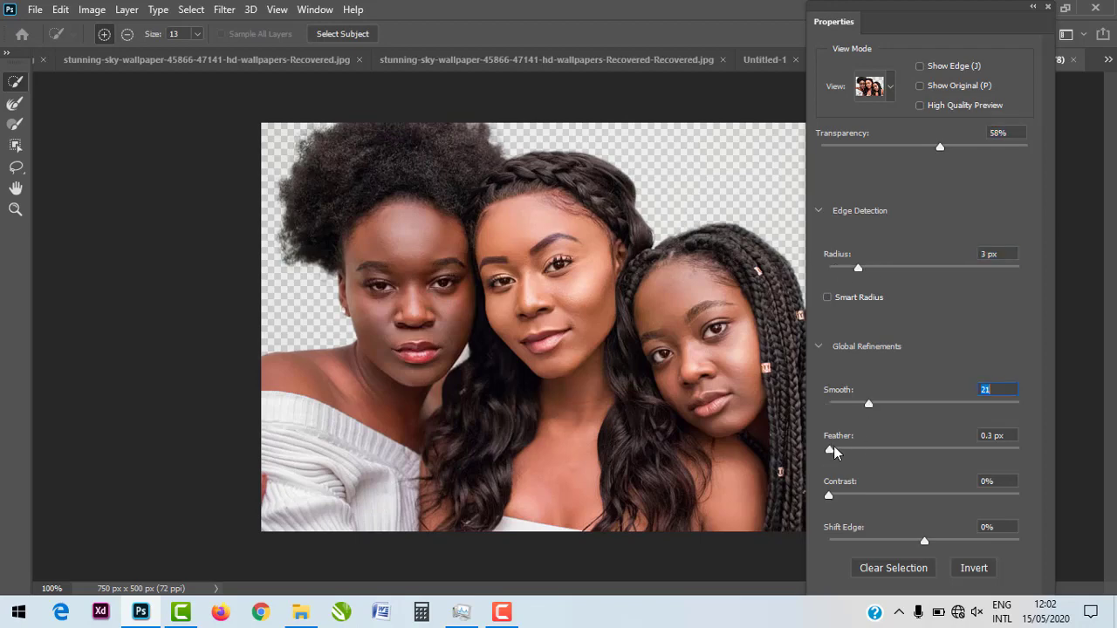
pyautogui.moveTo(830, 451)
pyautogui.mouseDown()
pyautogui.moveTo(865, 449)
pyautogui.moveTo(835, 450)
pyautogui.mouseUp()
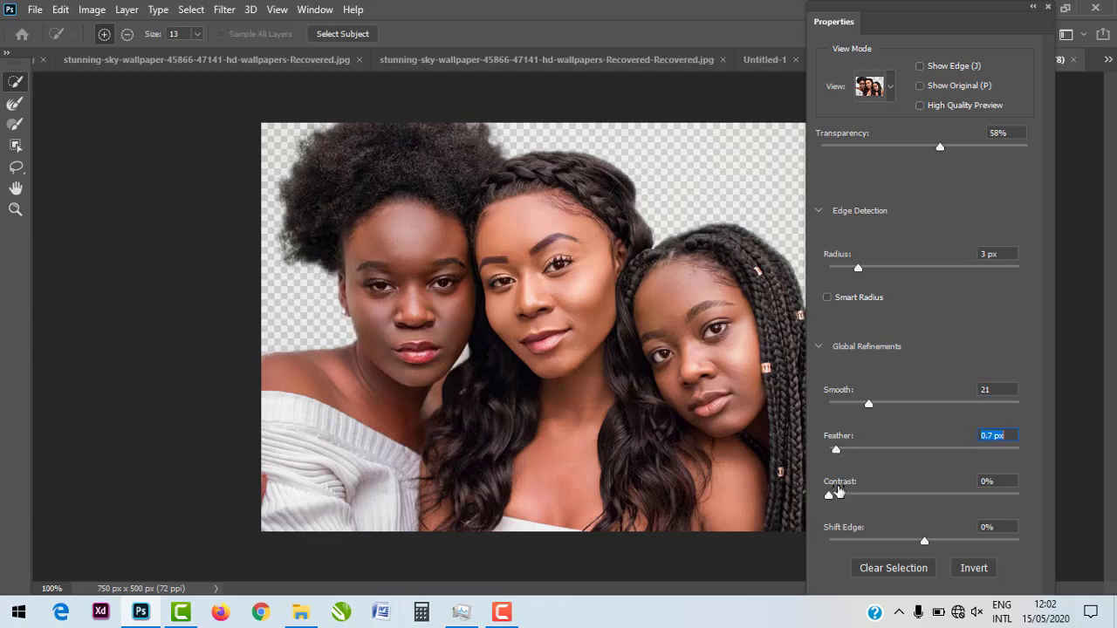
pyautogui.moveTo(826, 499); pyautogui.dragTo(894, 502)
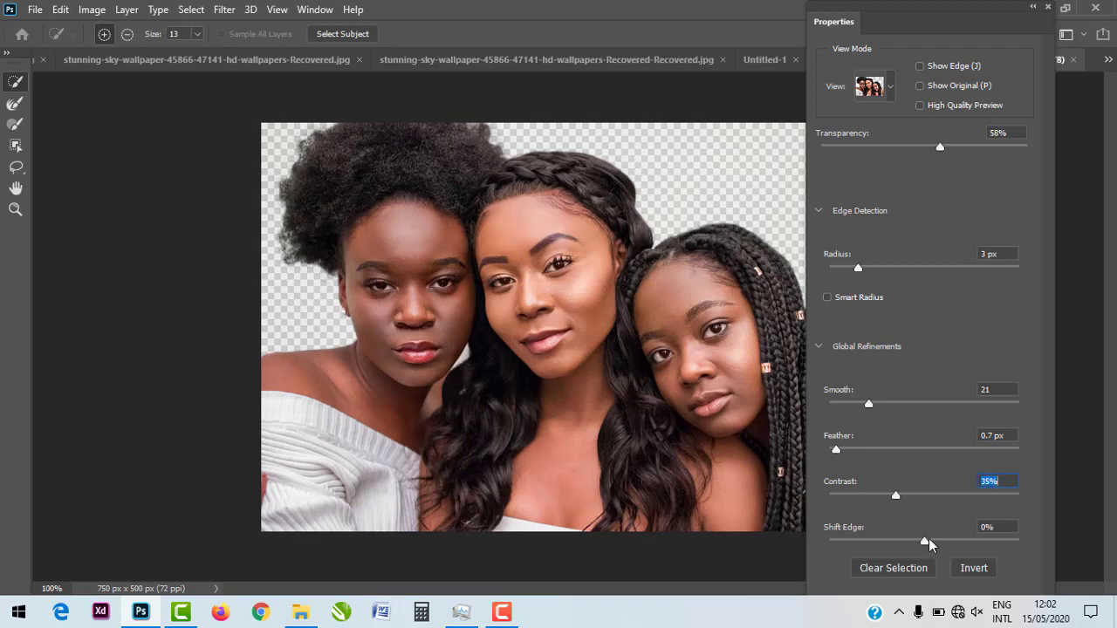
pyautogui.moveTo(925, 541); pyautogui.dragTo(933, 541)
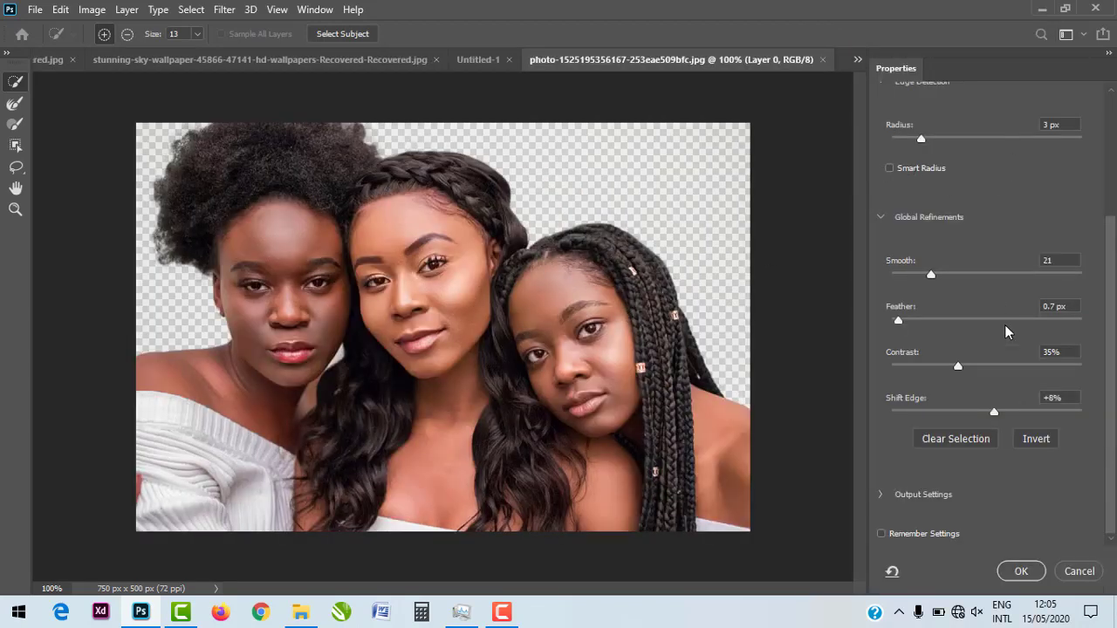
pyautogui.scroll(3, 1005, 332)
pyautogui.scroll(-1, 992, 398)
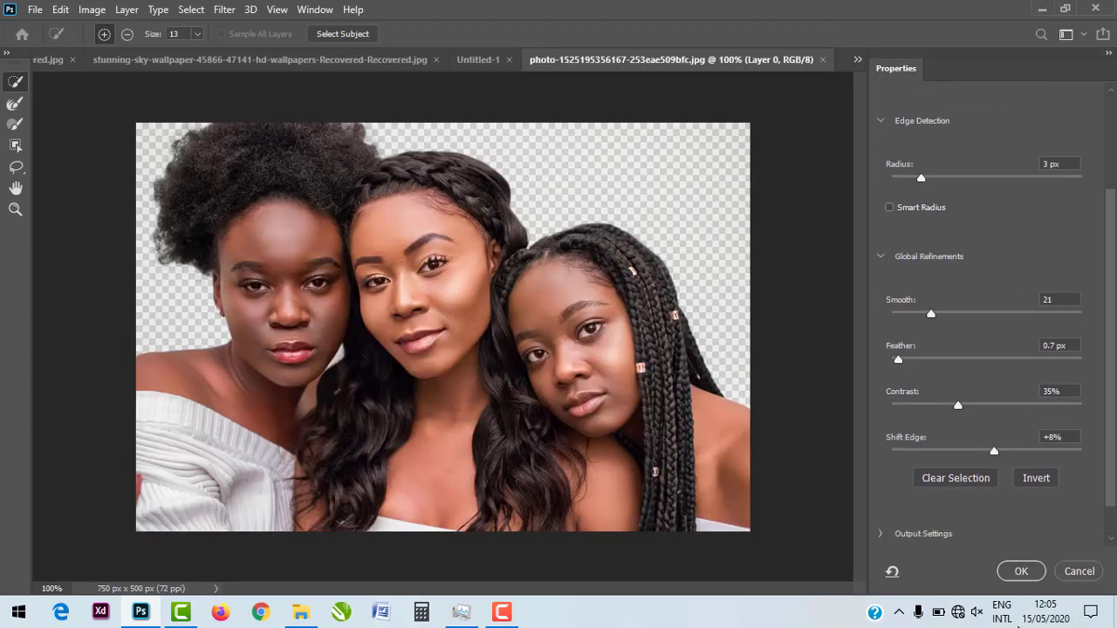
pyautogui.click(1022, 571)
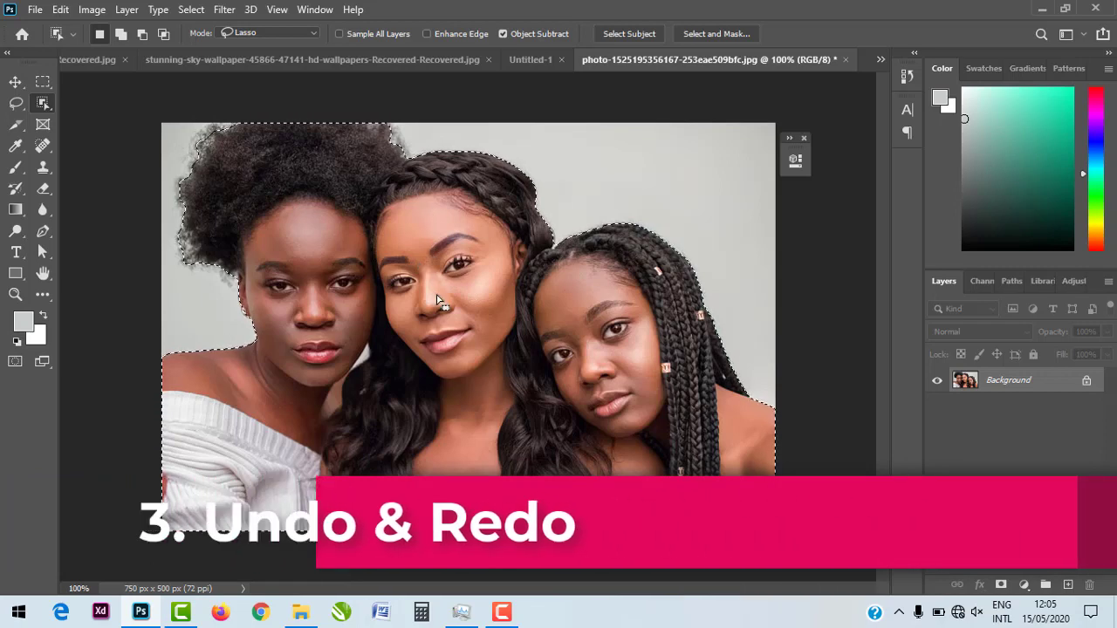
# Undo and redo the Select and Mask refinement, and step back to the photo's opened state.
pyautogui.hotkey('ctrl', 'z')
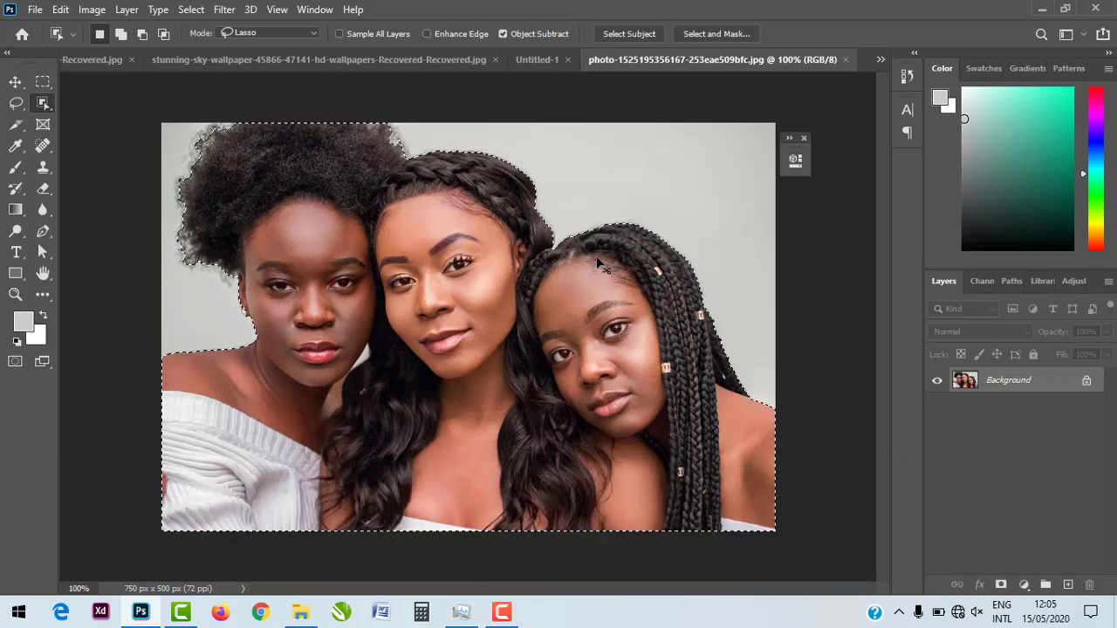
pyautogui.hotkey('ctrl', 'shift', 'z')
pyautogui.hotkey('ctrl', 'd')
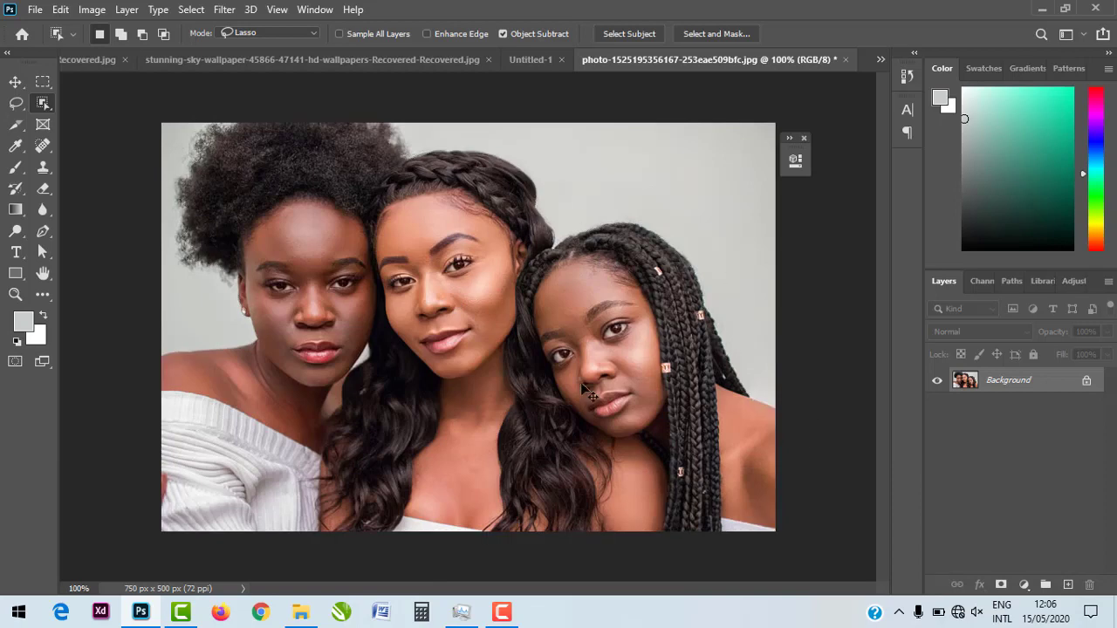
# Show the document's History and enlarge it so that all the recorded states fit.
pyautogui.click(316, 10)
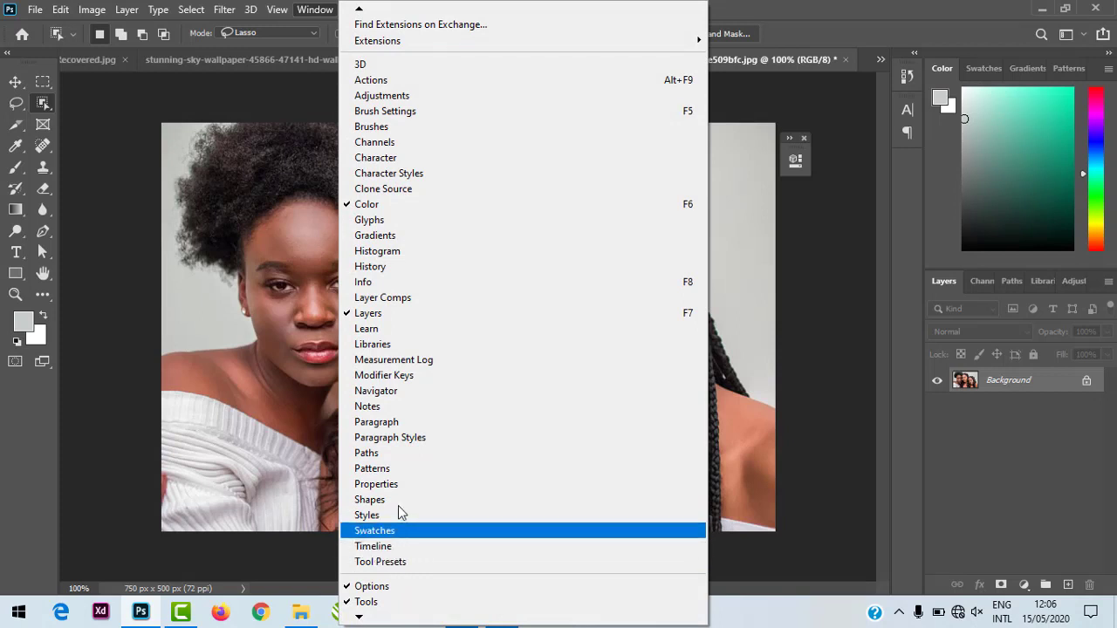
pyautogui.click(375, 266)
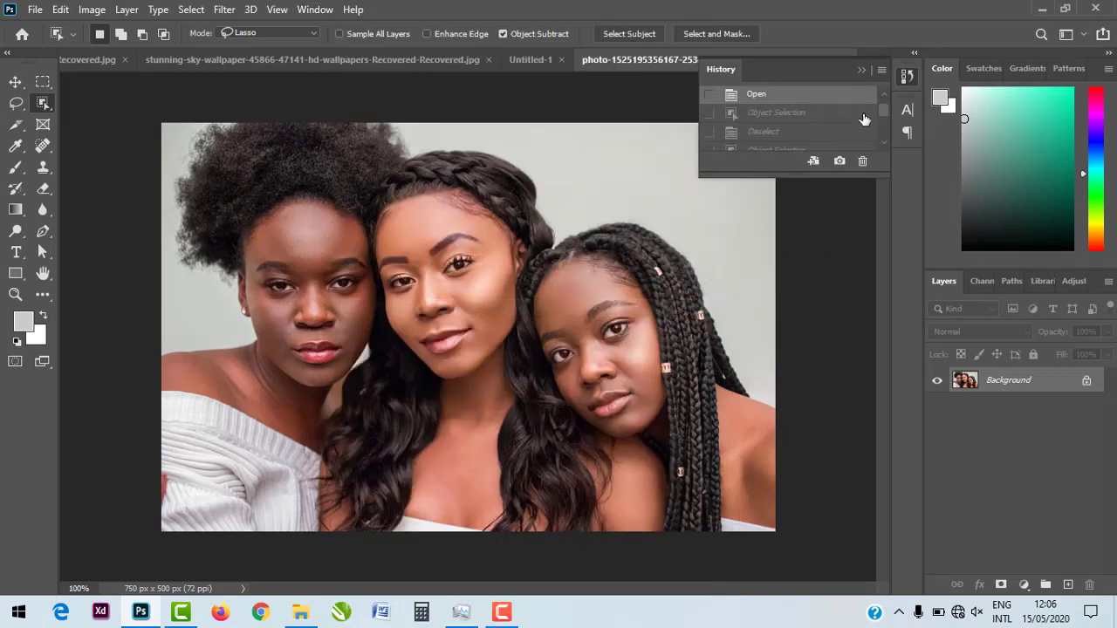
pyautogui.scroll(-2, 864, 118)
pyautogui.scroll(3, 850, 140)
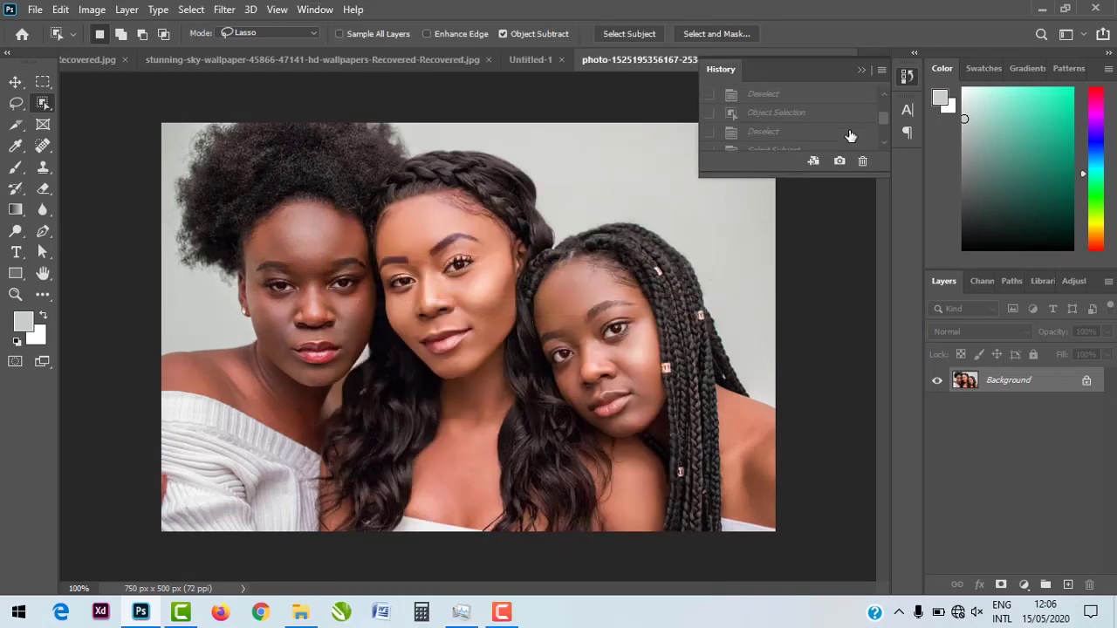
pyautogui.moveTo(790, 182); pyautogui.dragTo(798, 428)
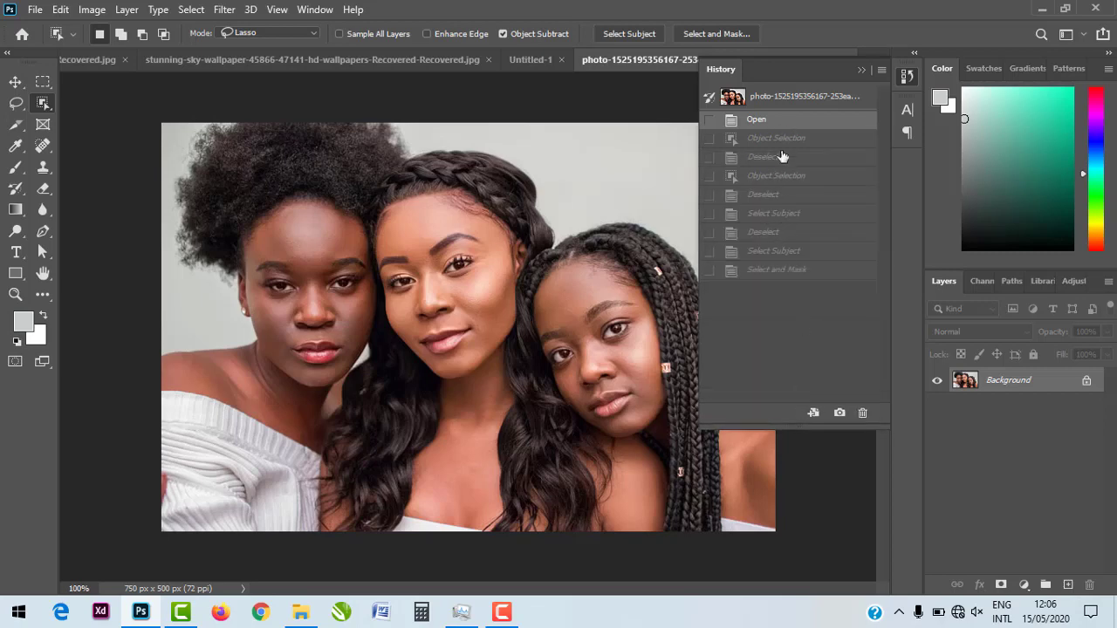
# Redo all the undone selection steps one at a time up to the Select and Mask state.
pyautogui.hotkey('ctrl', 'shift', 'z')
pyautogui.hotkey('ctrl', 'shift', 'z')
pyautogui.hotkey('ctrl', 'shift', 'z')
pyautogui.hotkey('ctrl', 'shift', 'z')
pyautogui.hotkey('ctrl', 'shift', 'z')
pyautogui.hotkey('ctrl', 'shift', 'z')
pyautogui.hotkey('ctrl', 'shift', 'z')
pyautogui.hotkey('ctrl', 'shift', 'z')
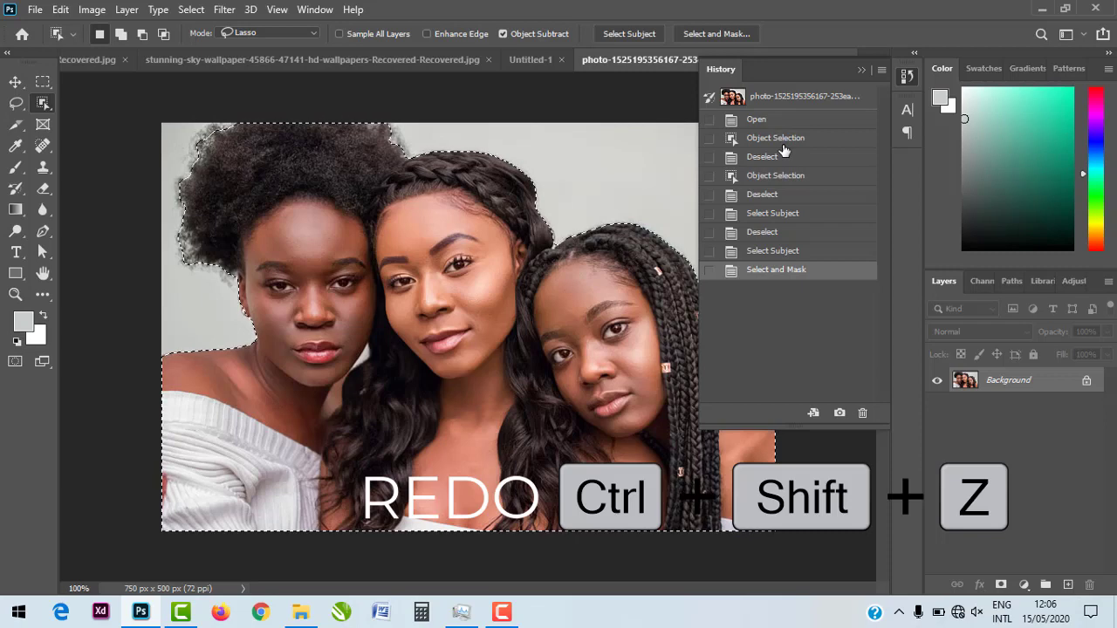
# Undo the steps one at a time back to the Open state, and collapse the History.
pyautogui.hotkey('ctrl', 'z')
pyautogui.hotkey('ctrl', 'z')
pyautogui.hotkey('ctrl', 'z')
pyautogui.hotkey('ctrl', 'z')
pyautogui.hotkey('ctrl', 'z')
pyautogui.hotkey('ctrl', 'z')
pyautogui.hotkey('ctrl', 'z')
pyautogui.hotkey('ctrl', 'z')
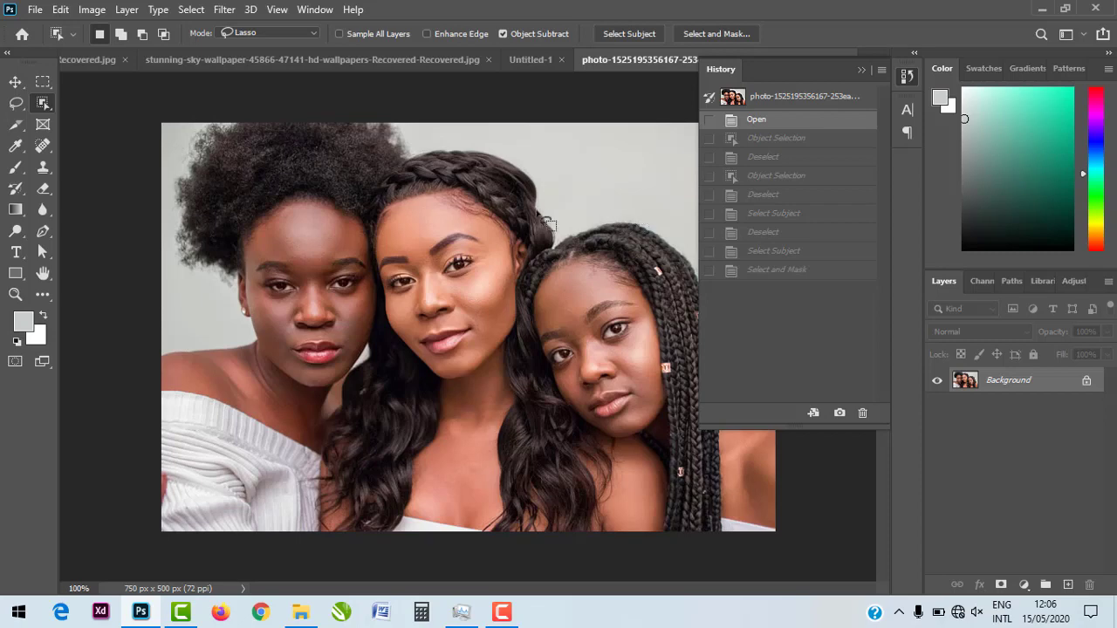
pyautogui.click(862, 70)
# With the Background converted to a regular layer, scale it down proportionally to 81.82%, and undo the applied scaling.
pyautogui.click(15, 81)
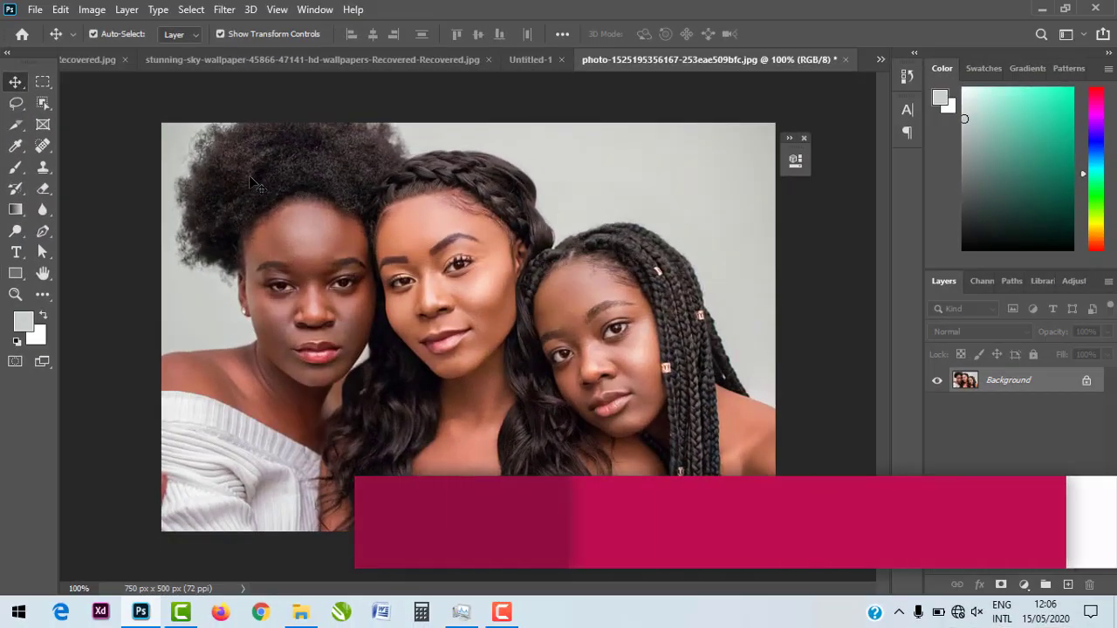
pyautogui.hotkey('ctrl', 't')
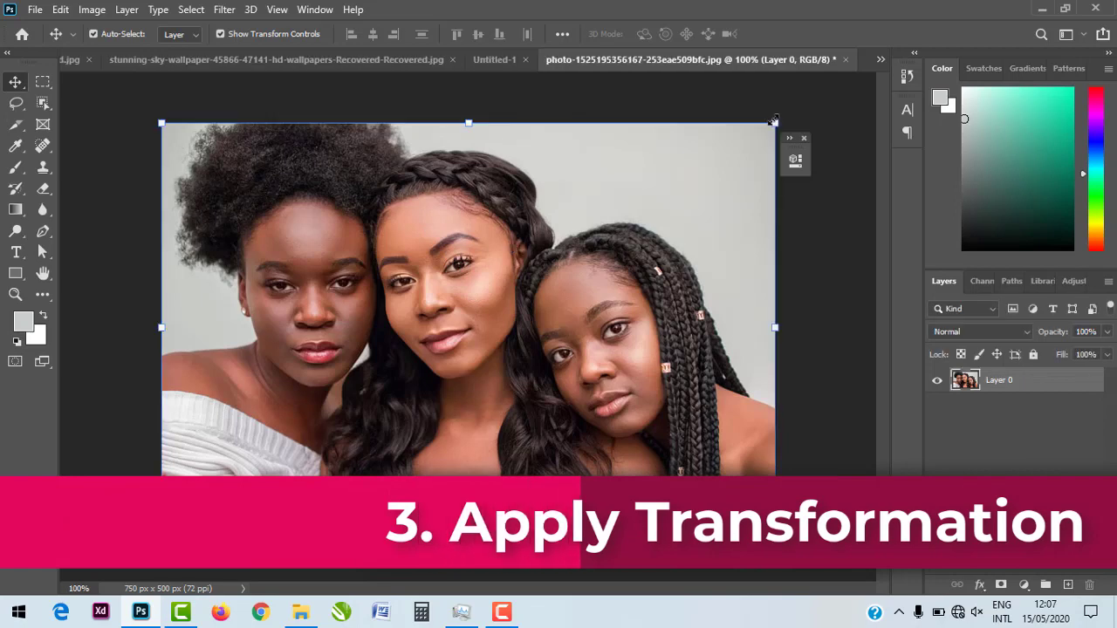
pyautogui.moveTo(775, 123); pyautogui.dragTo(663, 197)
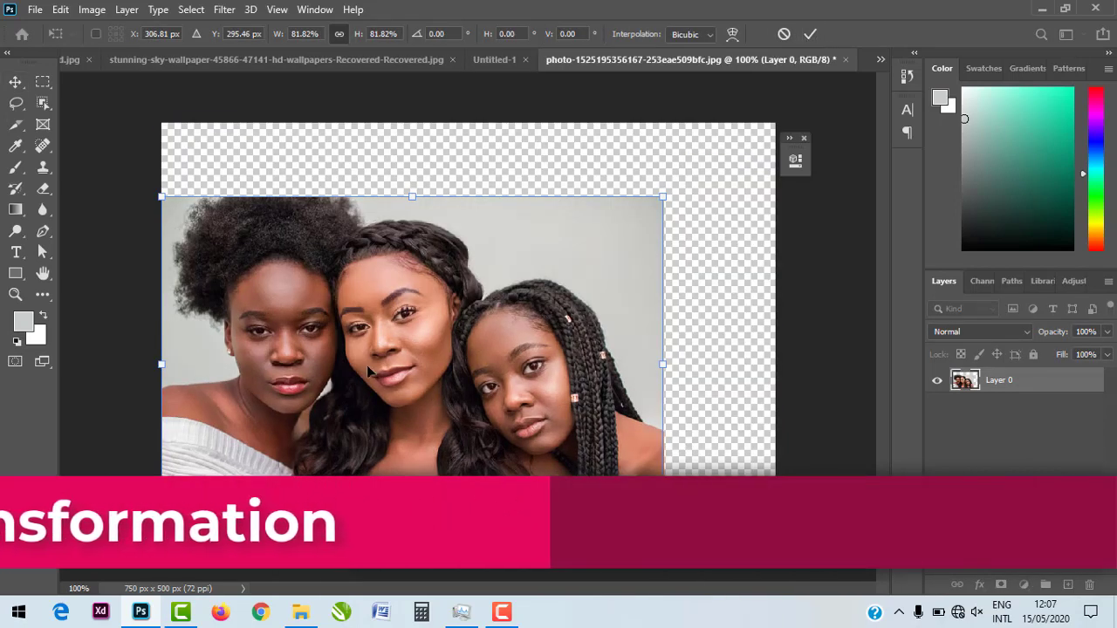
pyautogui.click(808, 34)
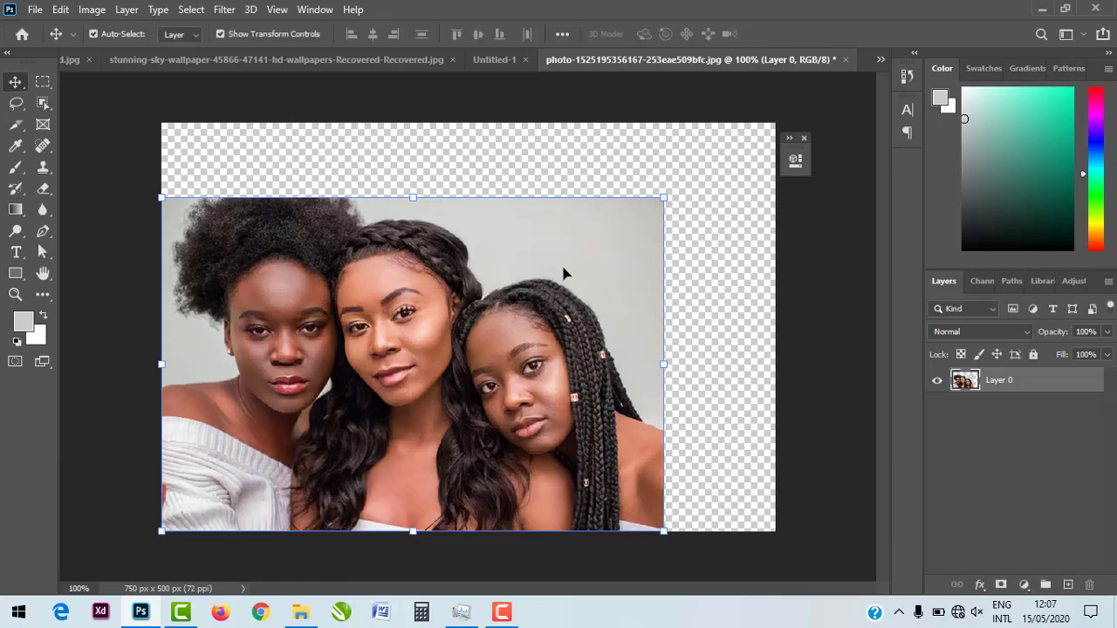
pyautogui.hotkey('ctrl', 'z')
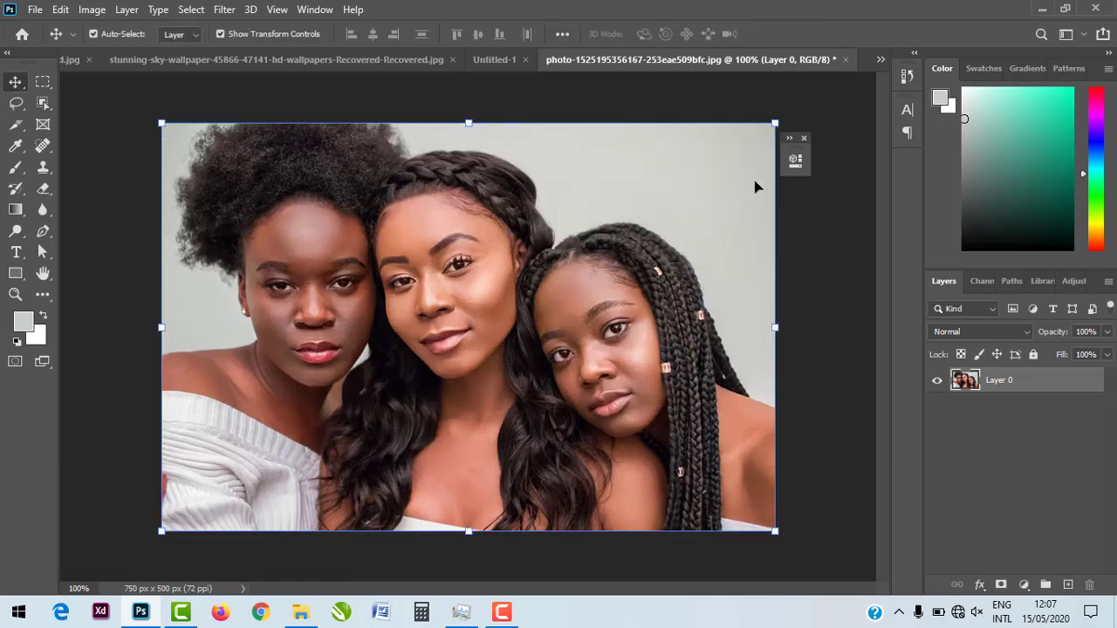
# Scale Layer 0 down proportionally to 75.78%, apply the transformation, and undo it.
pyautogui.moveTo(775, 123); pyautogui.dragTo(629, 253)
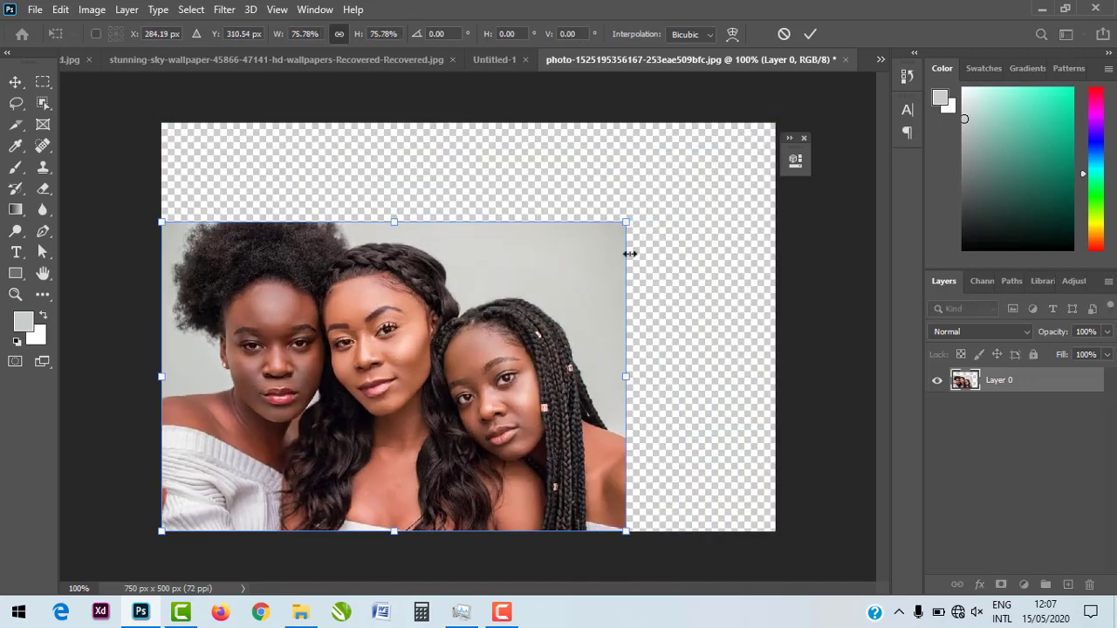
pyautogui.click(810, 34)
pyautogui.hotkey('ctrl', 'z')
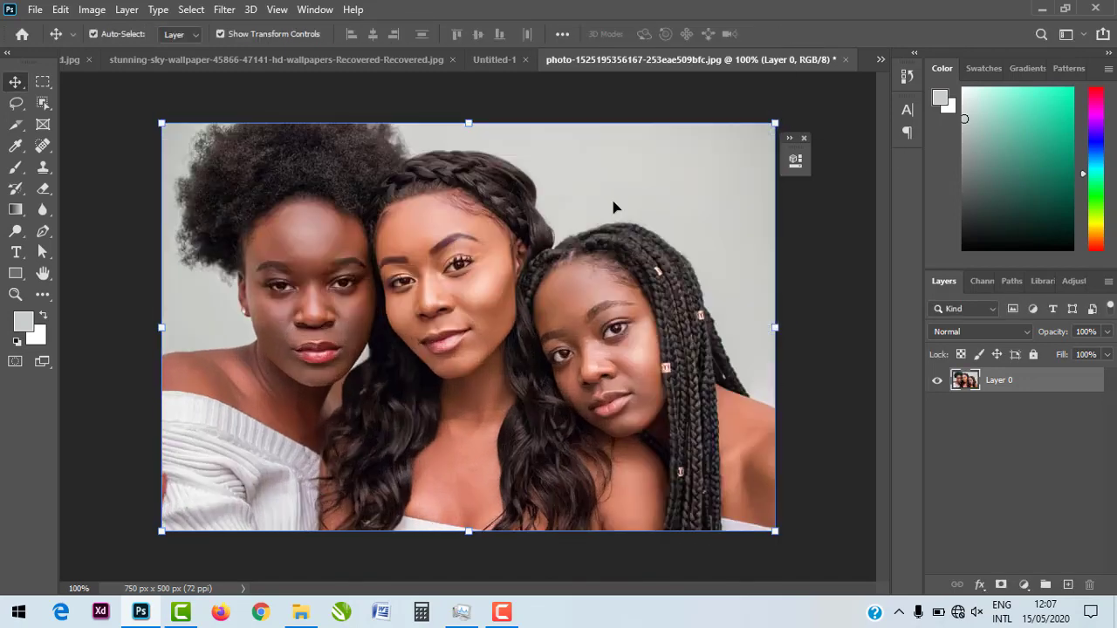
# Try scaling Layer 0 up slightly from its upper-right corner and applying the transformation.
pyautogui.moveTo(771, 114); pyautogui.dragTo(801, 87)
pyautogui.press('Return')
pyautogui.press('Return')
pyautogui.moveTo(621, 202); pyautogui.dragTo(576, 225)
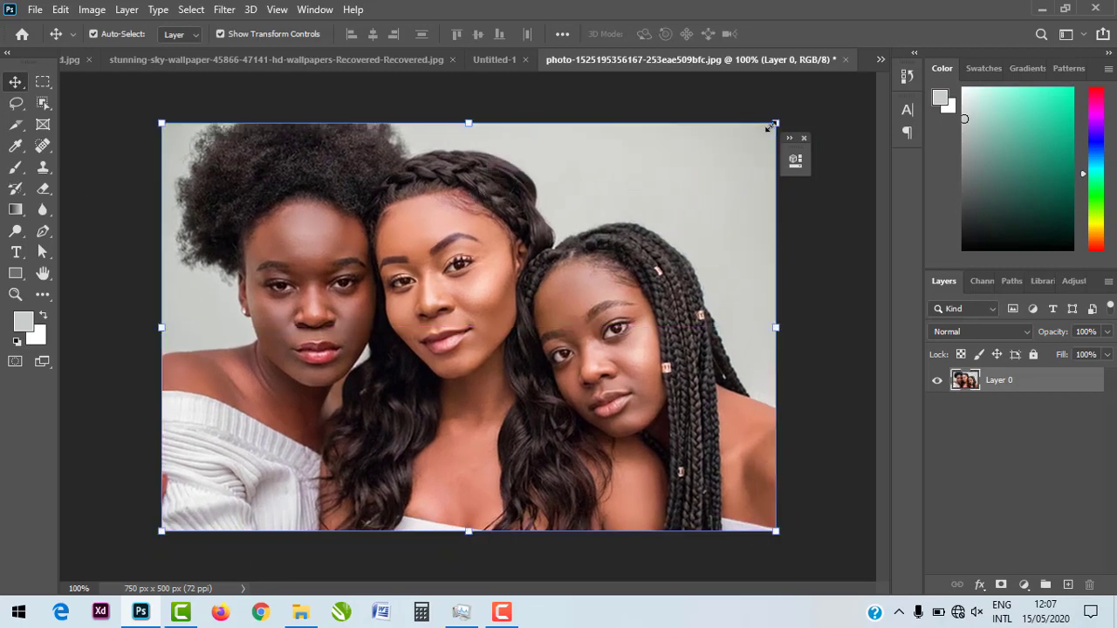
# Scale Layer 0 proportionally to 71.53%, apply it by switching to the Eyedropper tool, and enlarge it again the same way.
pyautogui.moveTo(722, 162); pyautogui.dragTo(600, 238)
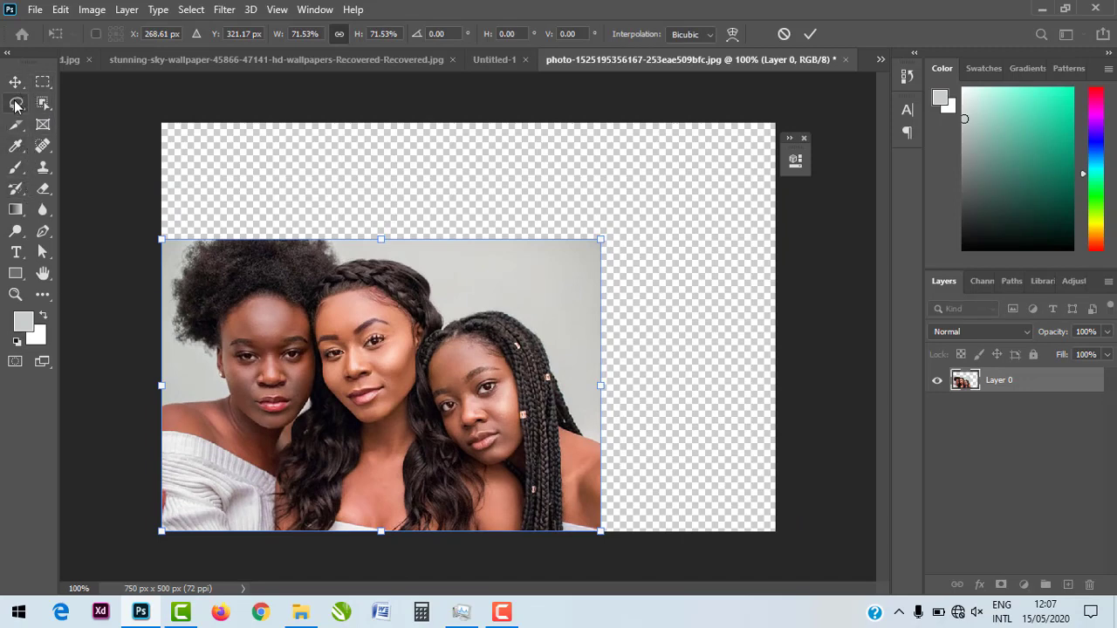
pyautogui.click(16, 146)
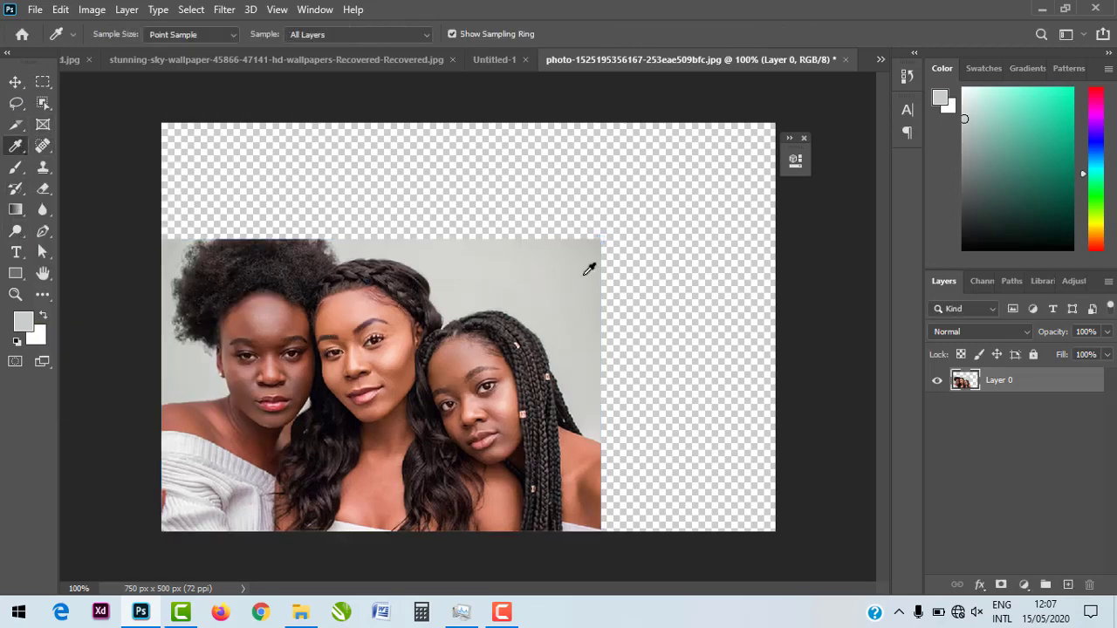
pyautogui.click(16, 82)
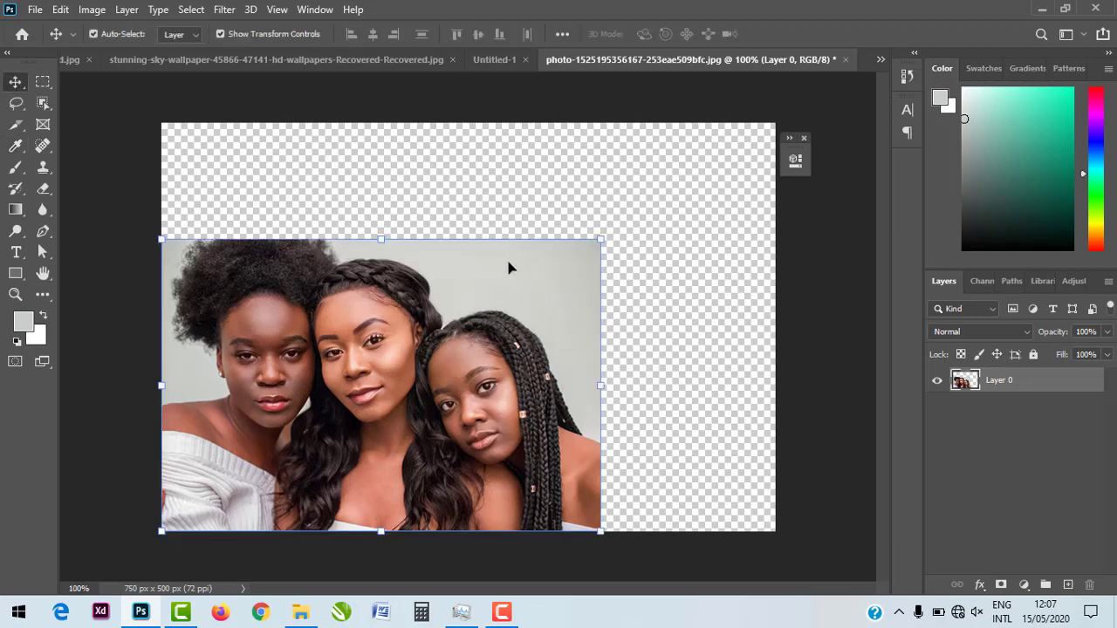
pyautogui.moveTo(600, 238); pyautogui.dragTo(738, 147)
pyautogui.click(15, 146)
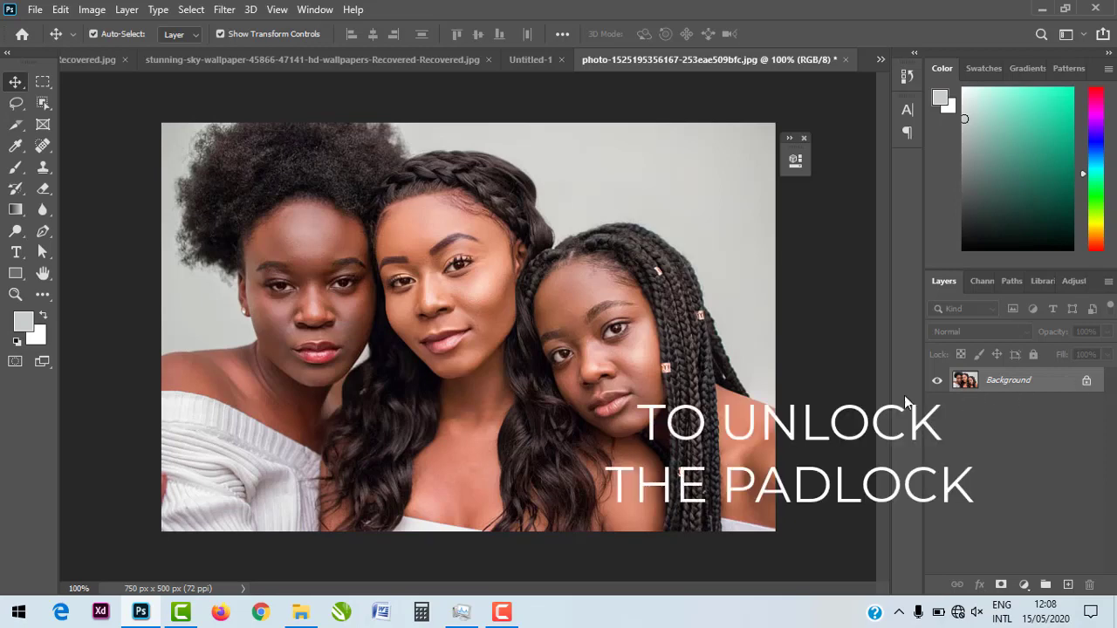
# Convert the Background to a normal layer by moving it on the canvas, and reposition it to fill the canvas.
pyautogui.moveTo(434, 252); pyautogui.dragTo(492, 334)
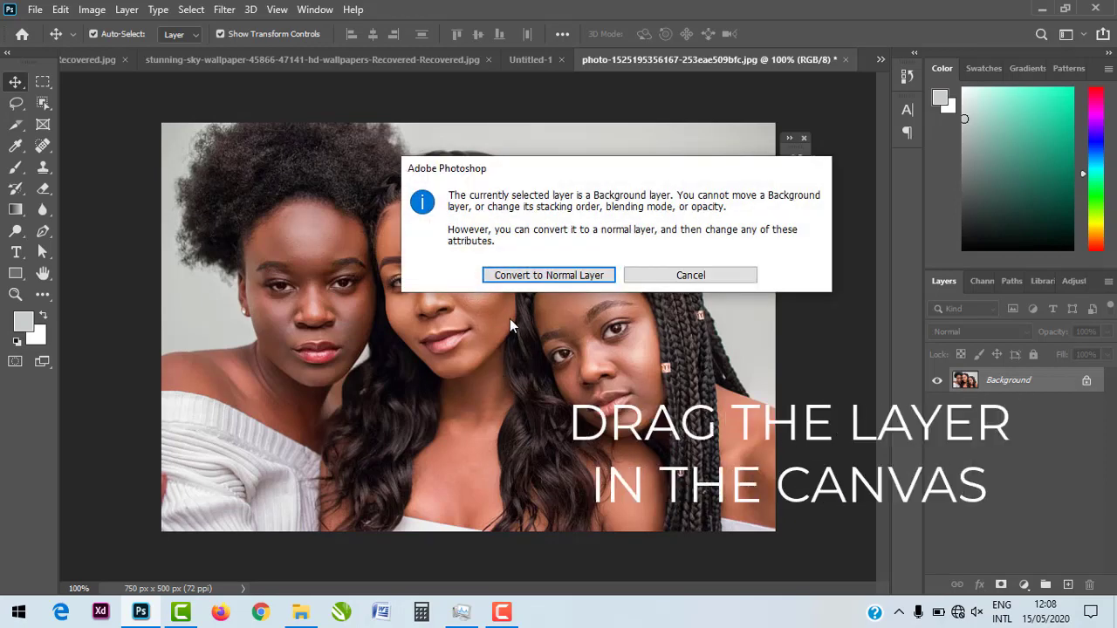
pyautogui.click(534, 276)
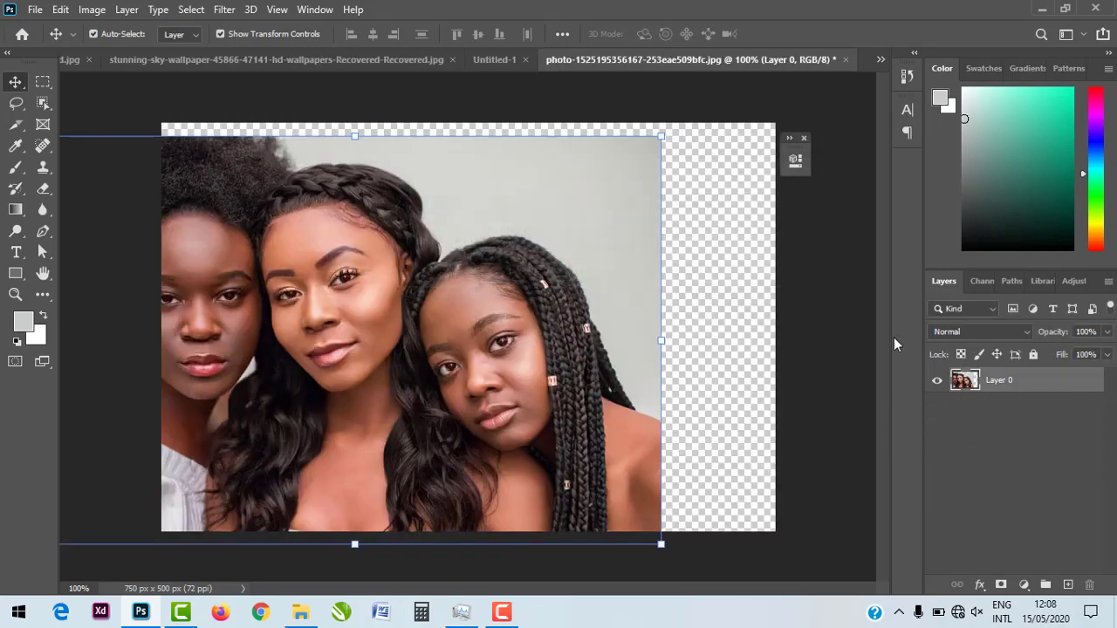
pyautogui.moveTo(280, 323); pyautogui.dragTo(337, 276)
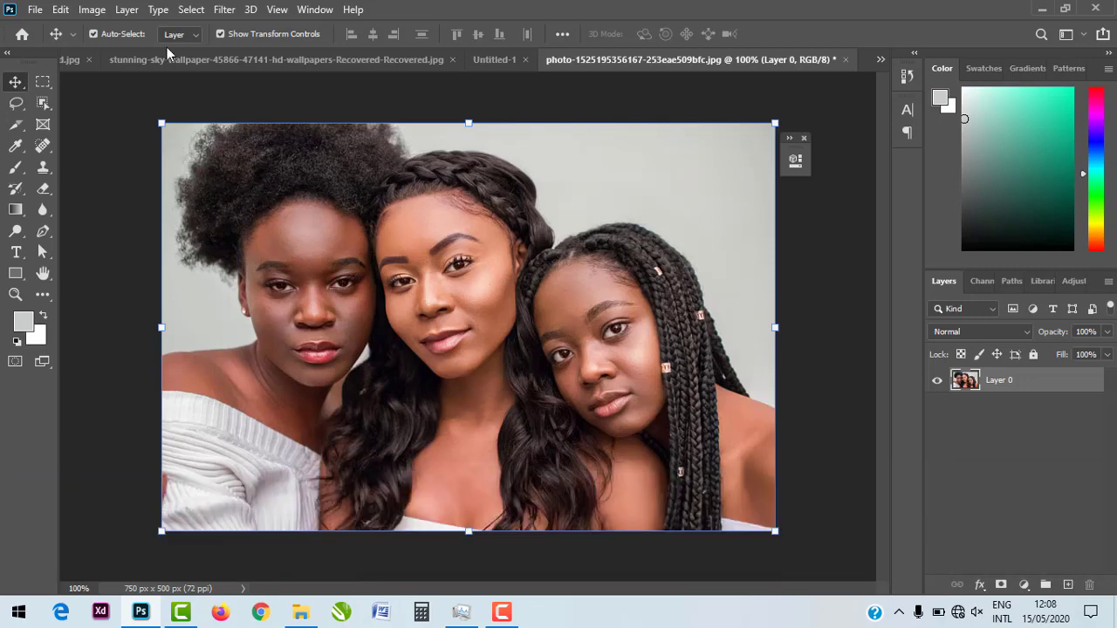
pyautogui.moveTo(502, 230)
pyautogui.mouseDown()
pyautogui.moveTo(514, 219)
pyautogui.moveTo(472, 232)
pyautogui.moveTo(486, 215)
pyautogui.mouseUp()
# Select the three women with the Object Selection tool in Rectangle mode.
pyautogui.click(41, 105)
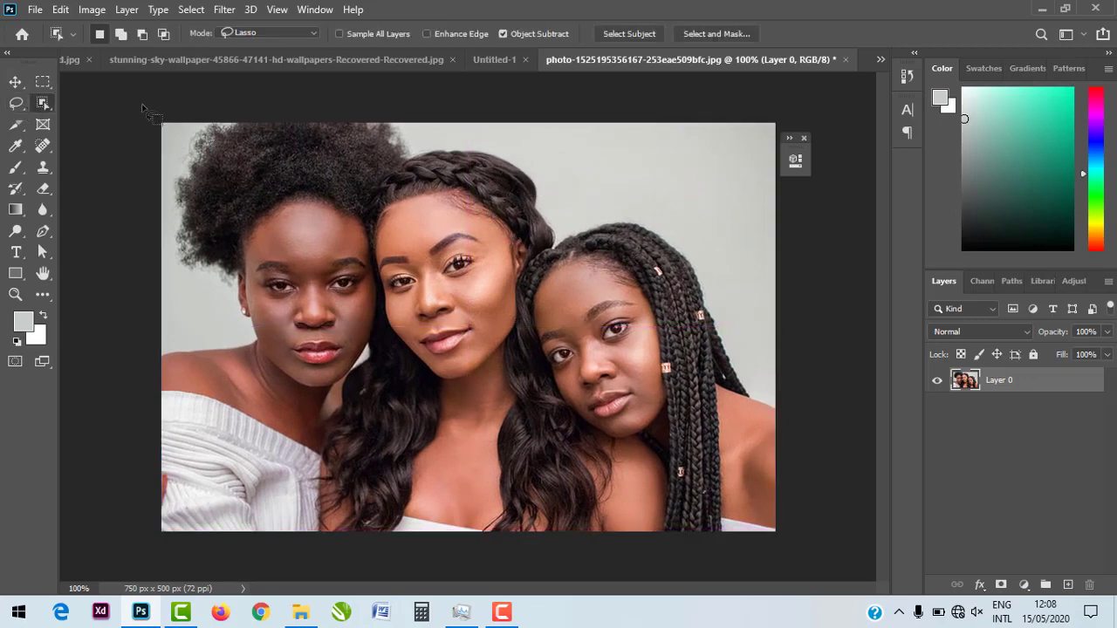
pyautogui.click(247, 34)
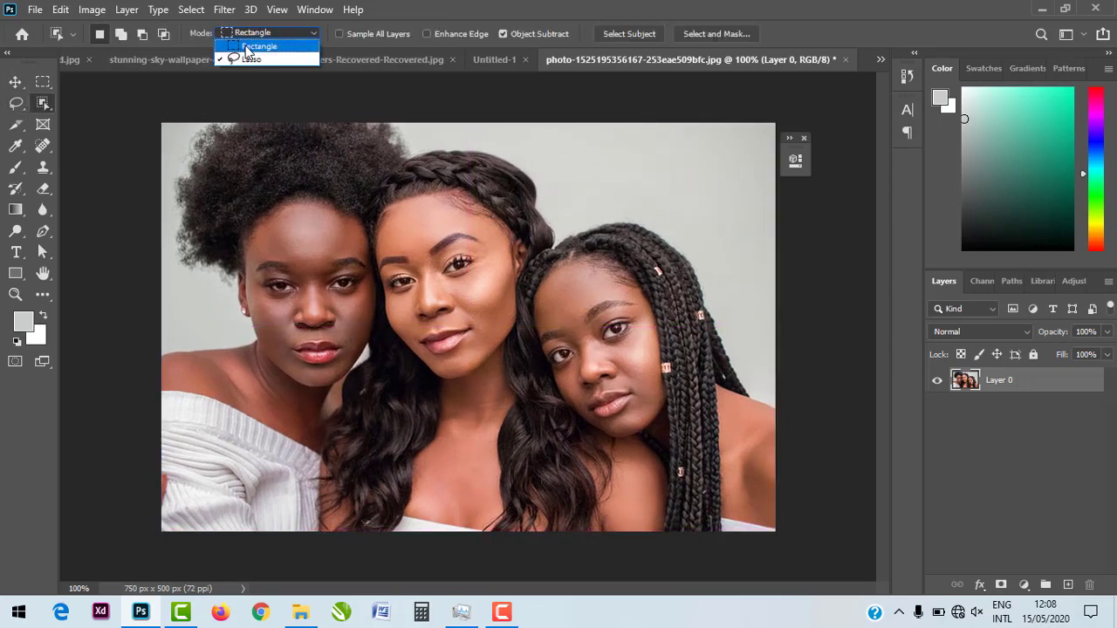
pyautogui.click(253, 43)
pyautogui.moveTo(169, 113); pyautogui.dragTo(809, 553)
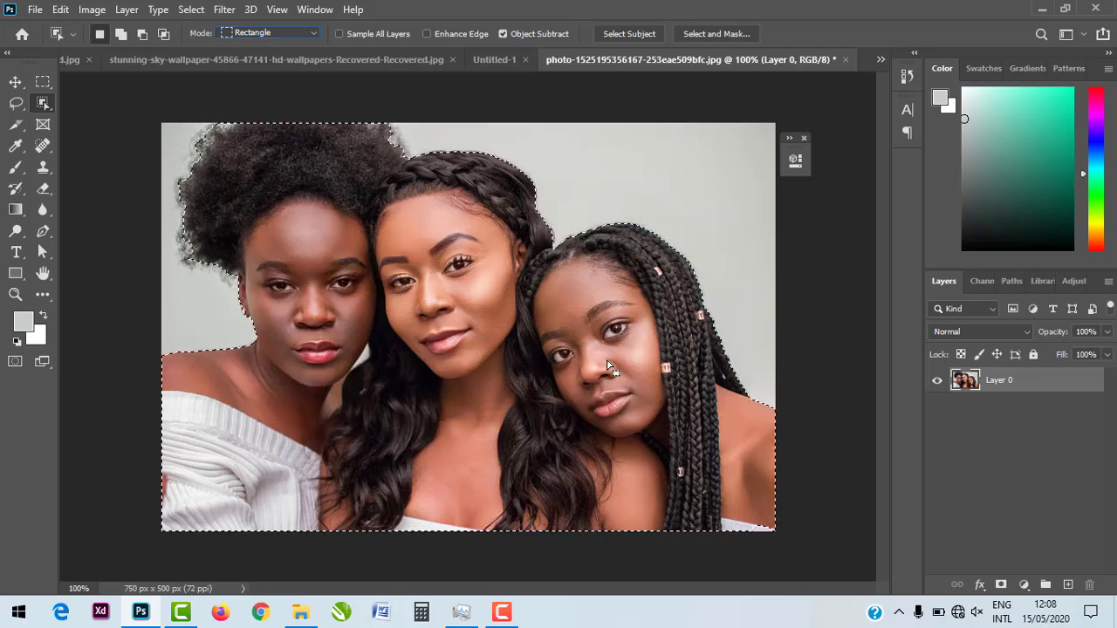
# Copy the selected women onto a new layer with Layer Via Copy, and switch to the Move tool.
pyautogui.rightClick(439, 263)
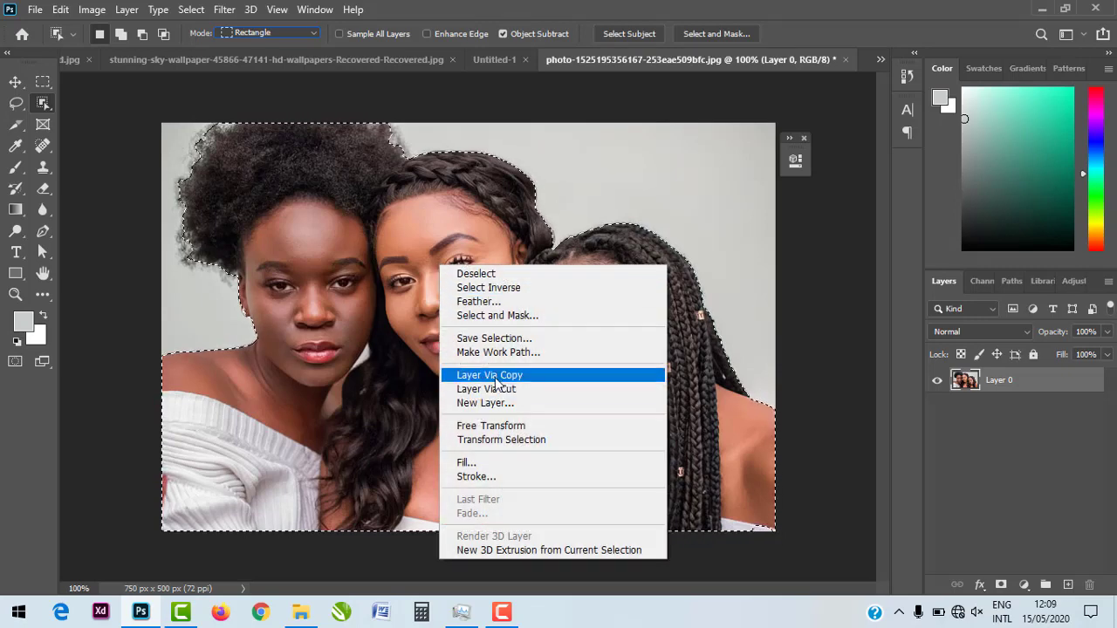
pyautogui.click(489, 374)
pyautogui.press('v')
pyautogui.moveTo(457, 306); pyautogui.dragTo(445, 268)
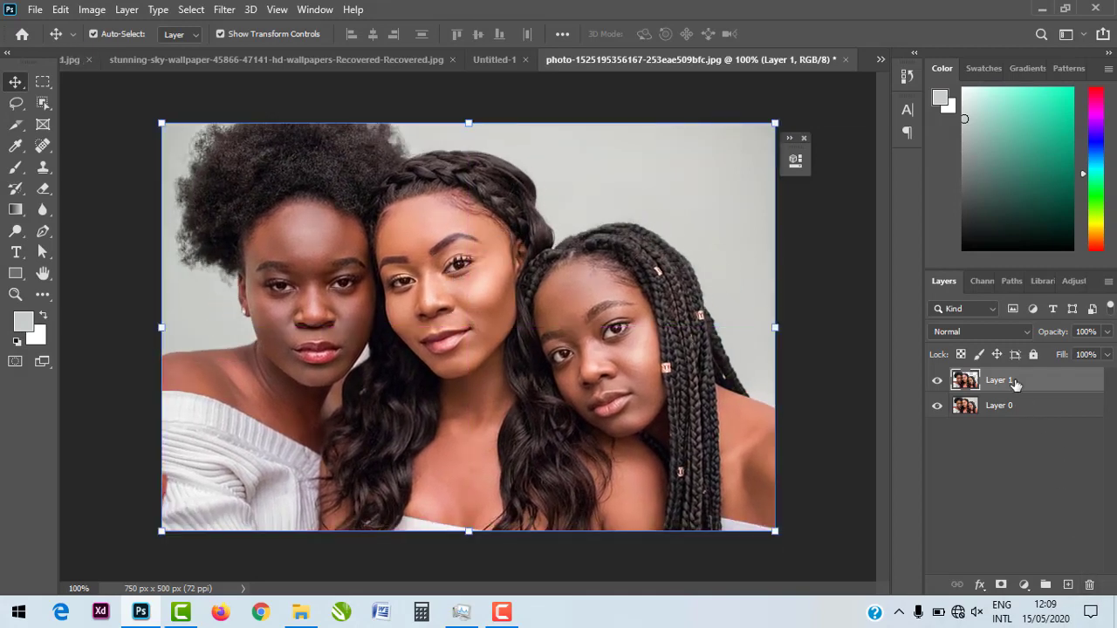
# Quick-export Layer 1 as a PNG named PNG EXPORT into the current images folder.
pyautogui.rightClick(1015, 382)
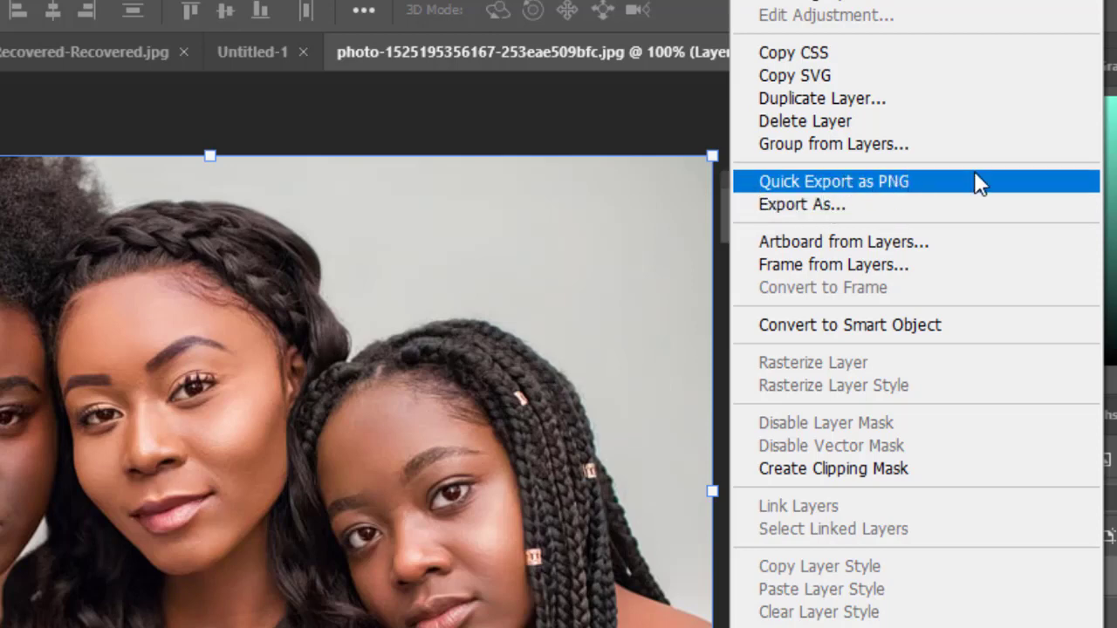
pyautogui.click(907, 184)
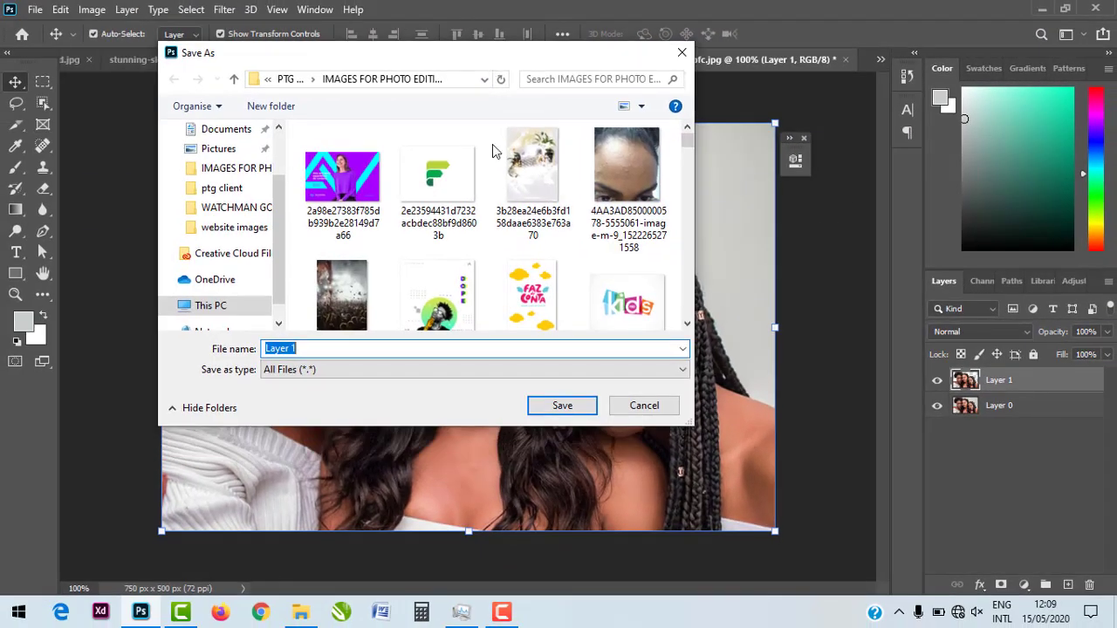
pyautogui.scroll(-2, 640, 172)
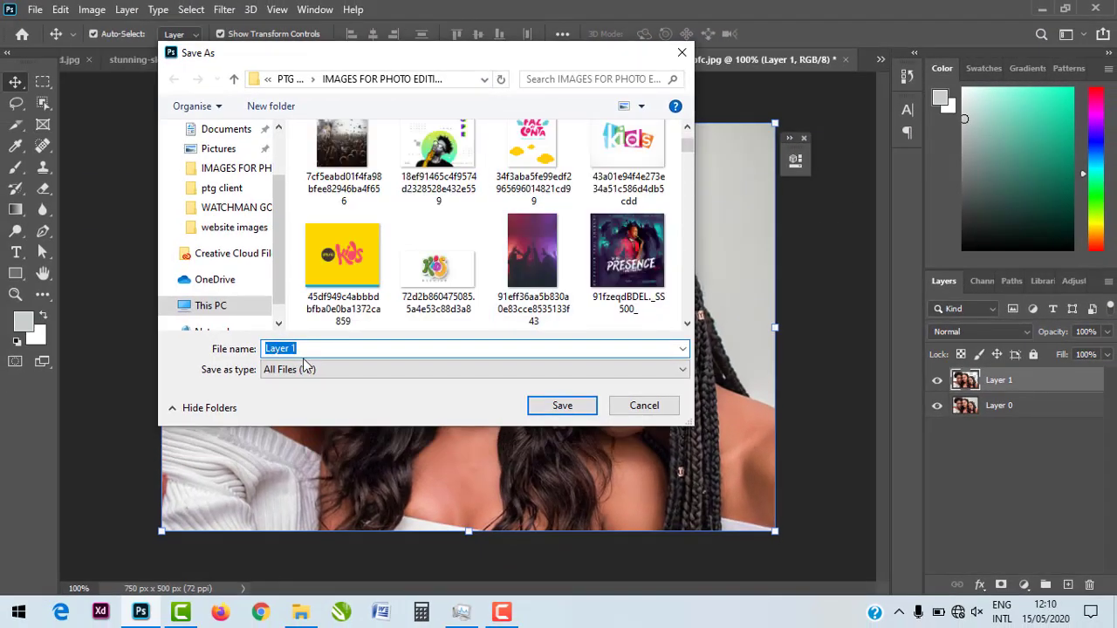
pyautogui.write('image')
pyautogui.press('BackSpace')
pyautogui.press('BackSpace')
pyautogui.press('BackSpace')
pyautogui.press('BackSpace')
pyautogui.press('BackSpace')
pyautogui.press('BackSpace')
pyautogui.write('PNG')
pyautogui.click(568, 411)
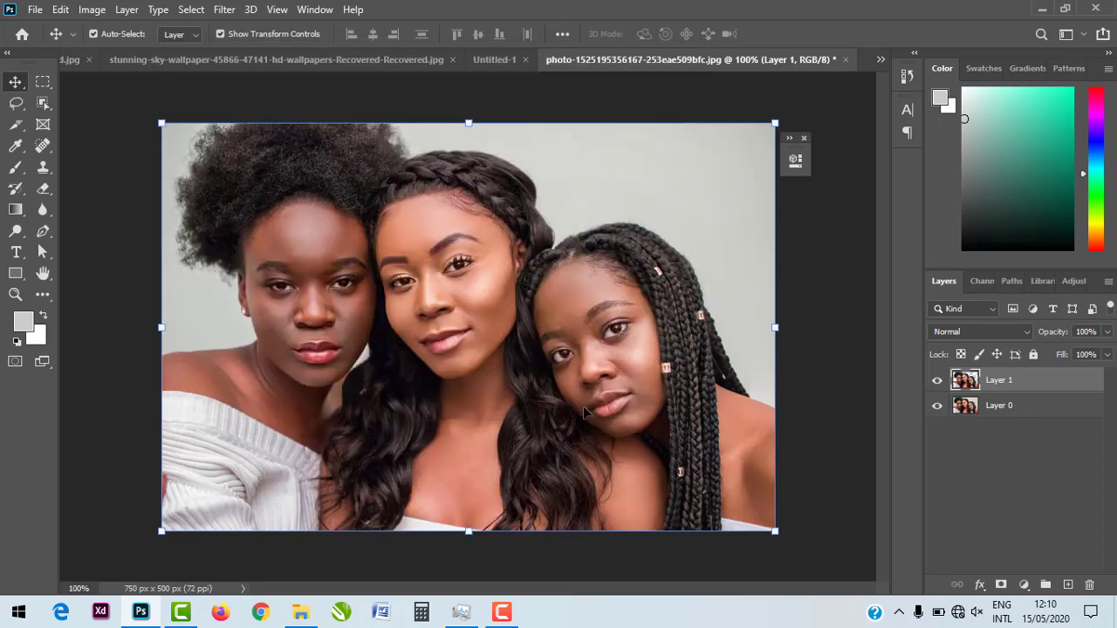
# Shift Layer 1 up a little, and open the exported file PNG EXPORT.png.
pyautogui.moveTo(526, 270); pyautogui.dragTo(455, 233)
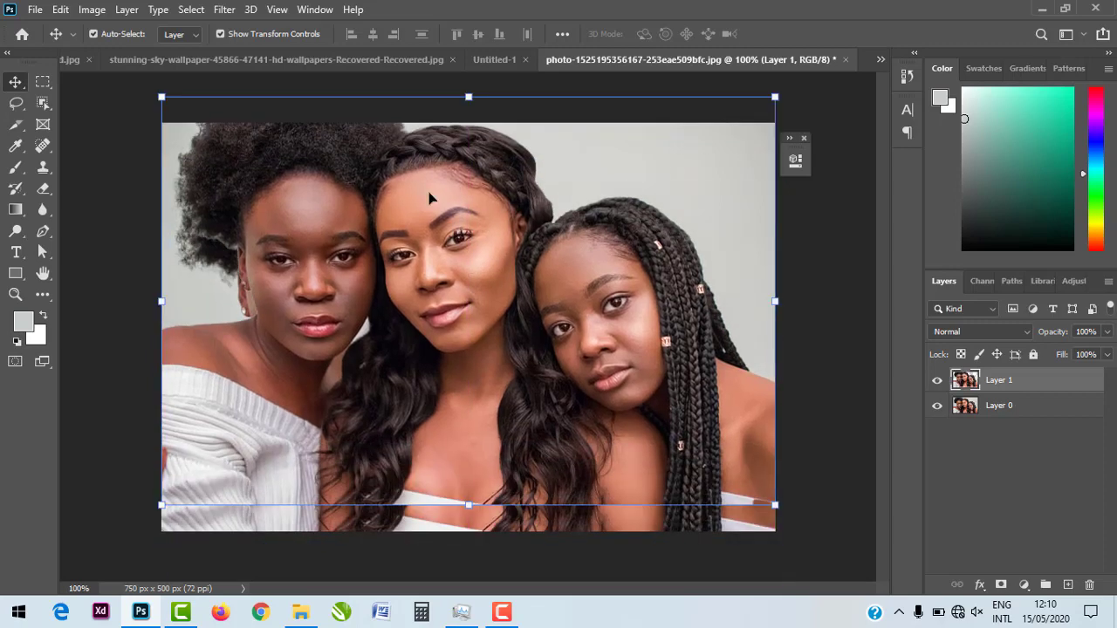
pyautogui.click(37, 14)
pyautogui.click(52, 42)
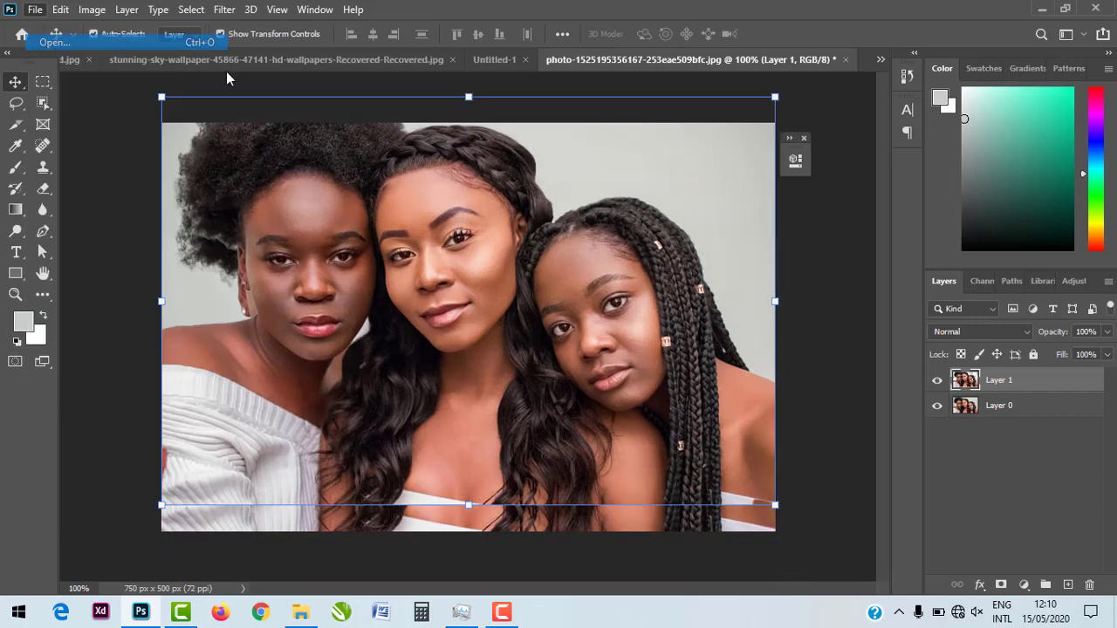
pyautogui.scroll(-1, 488, 322)
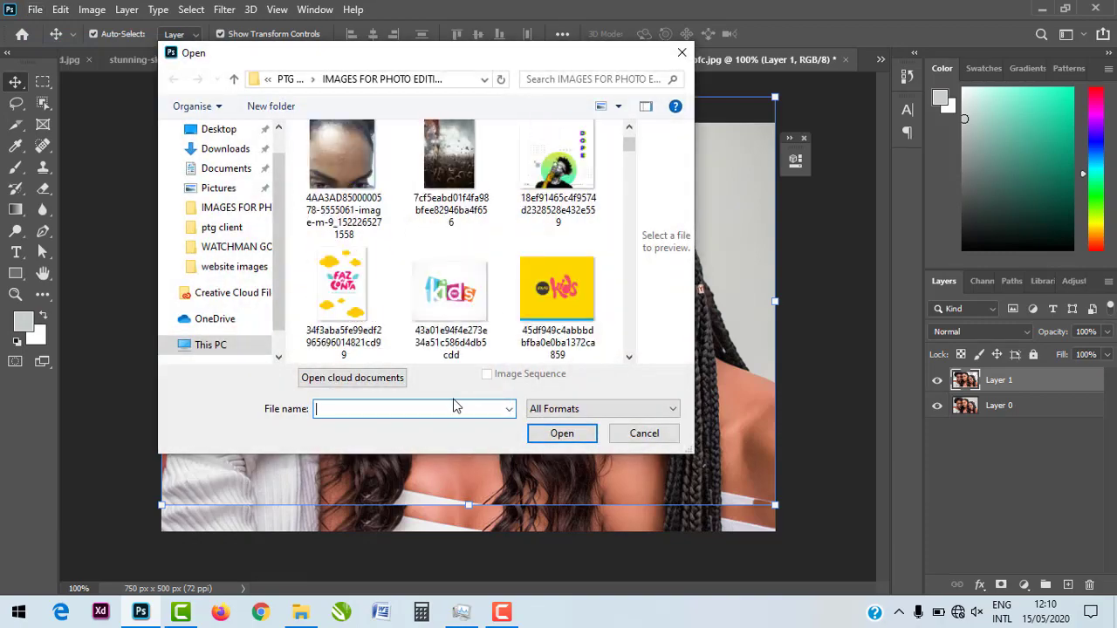
pyautogui.write('PNG')
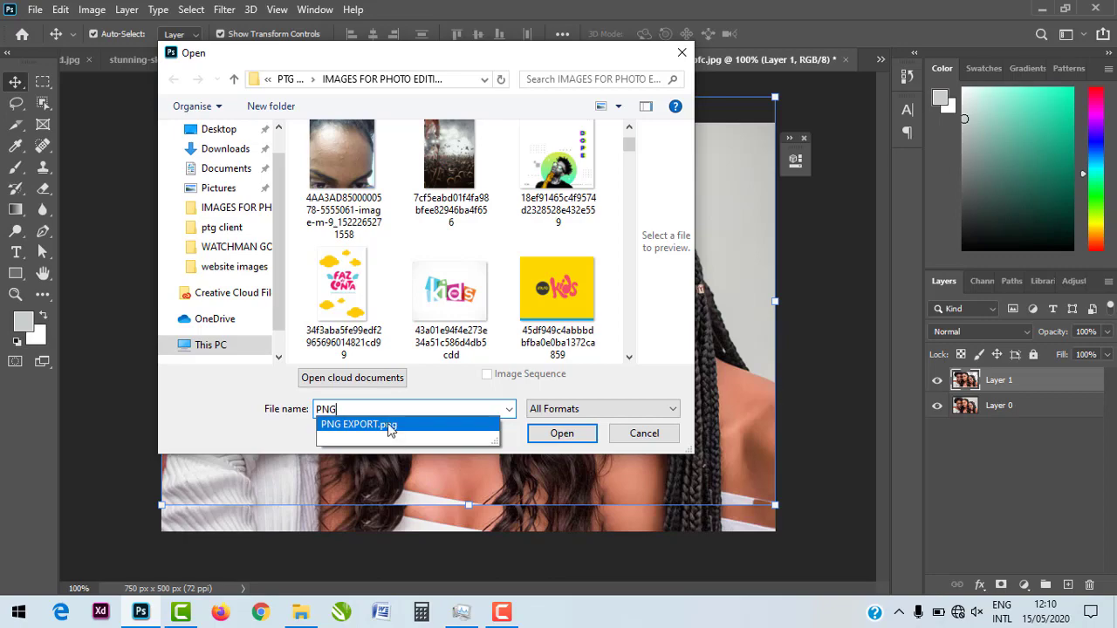
pyautogui.click(560, 434)
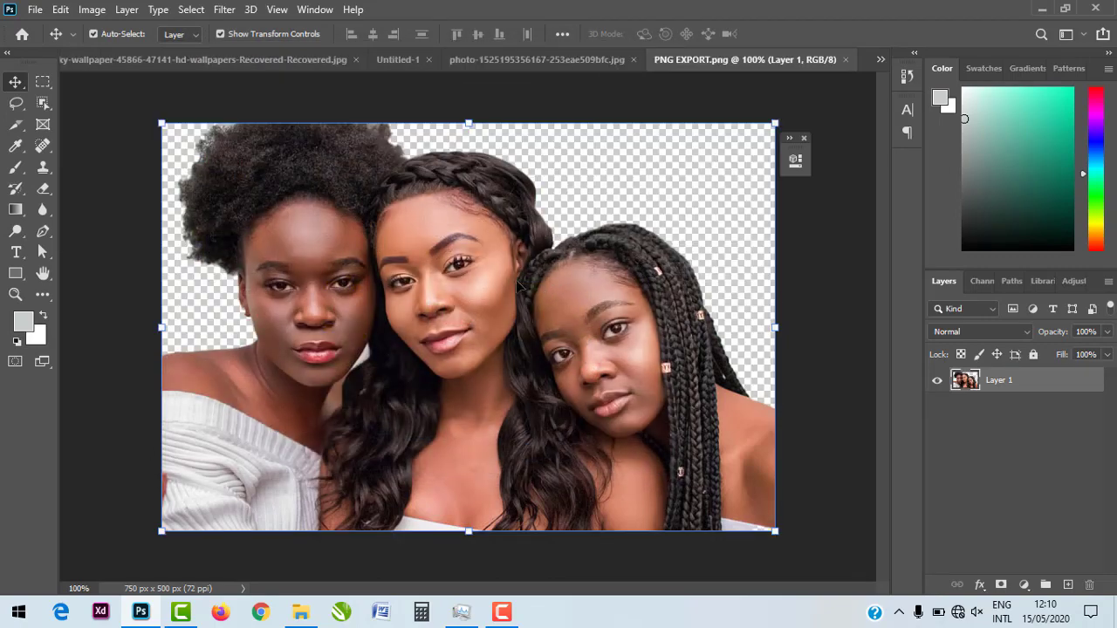
pyautogui.moveTo(454, 256)
pyautogui.mouseDown()
pyautogui.moveTo(622, 281)
pyautogui.moveTo(476, 257)
pyautogui.moveTo(414, 301)
pyautogui.moveTo(481, 251)
pyautogui.moveTo(496, 261)
pyautogui.moveTo(478, 277)
pyautogui.moveTo(468, 257)
pyautogui.moveTo(456, 260)
pyautogui.mouseUp()
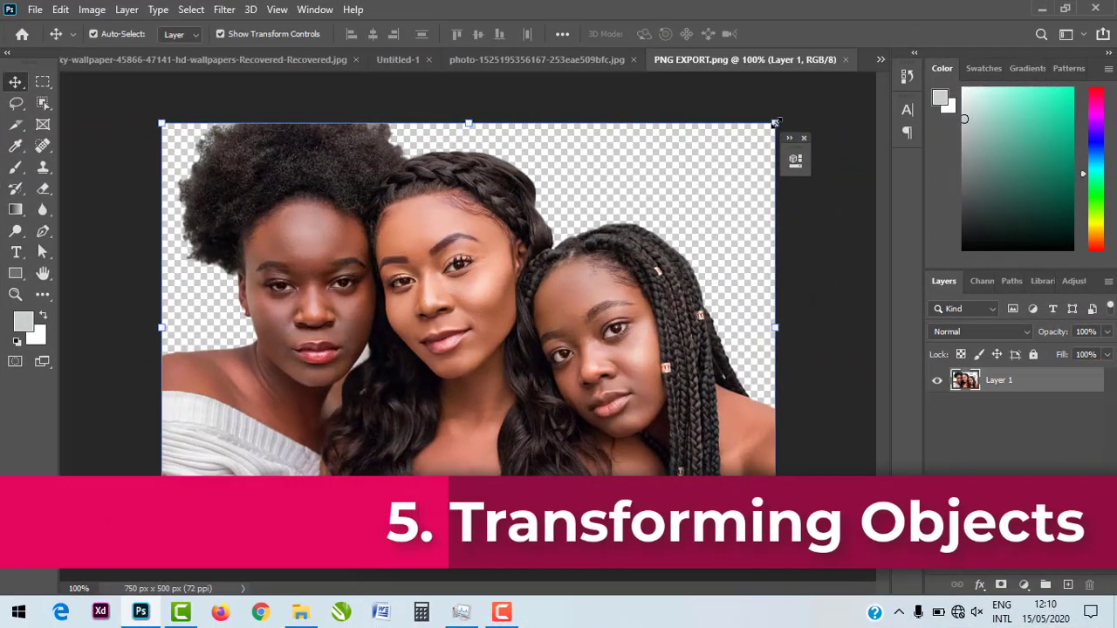
# Try scaling the cut-out non-proportionally to 94.67% width and 91.60% height, and cancel the transformation.
pyautogui.click(776, 125)
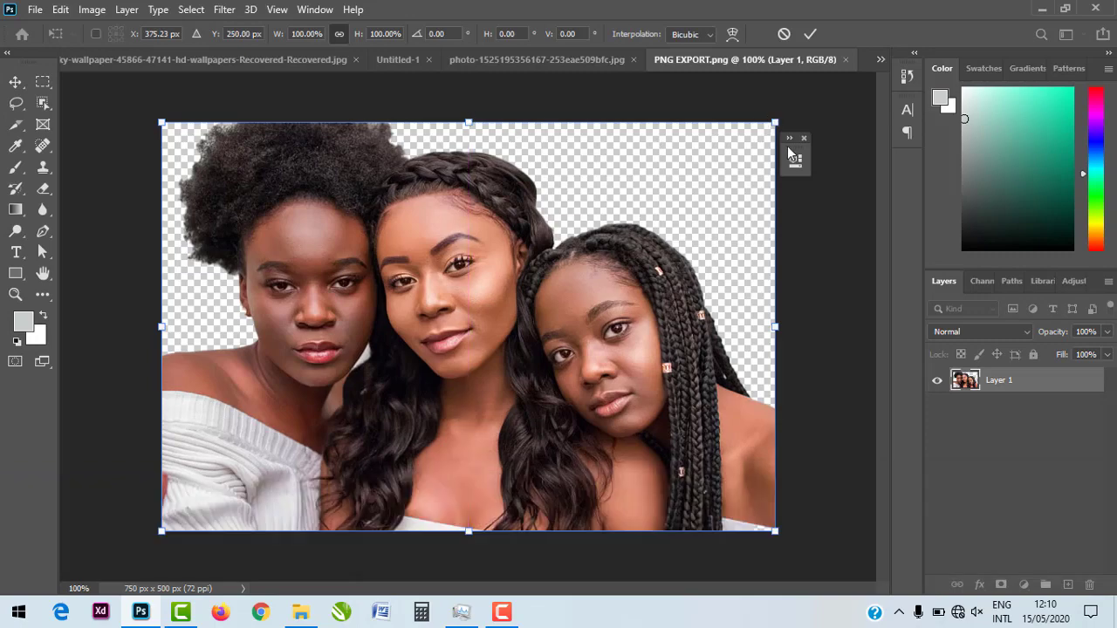
pyautogui.moveTo(775, 123); pyautogui.dragTo(743, 158)
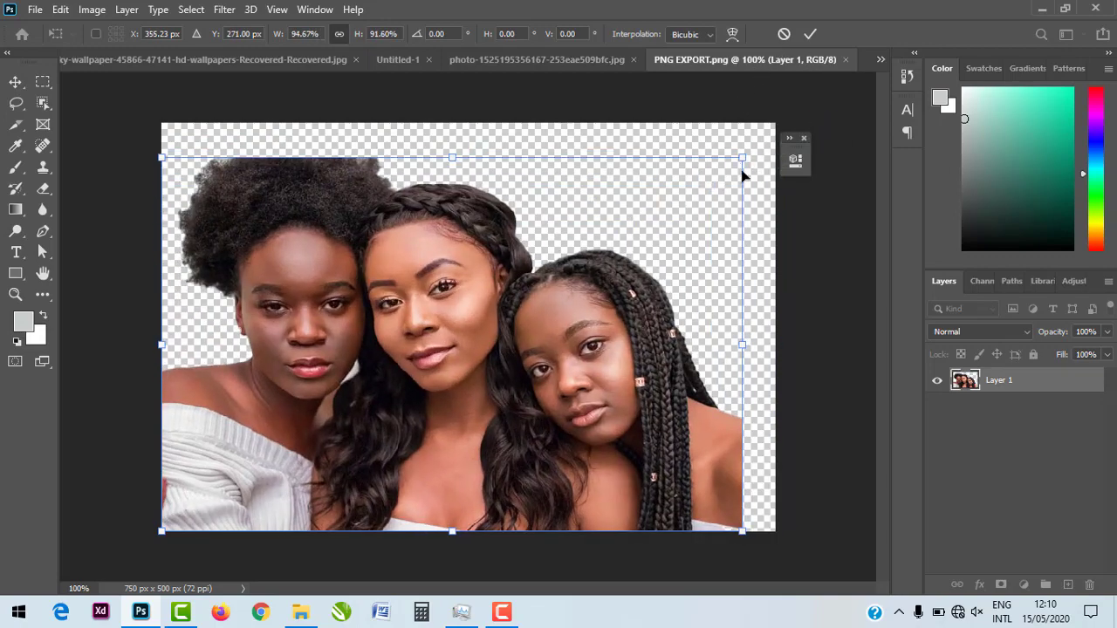
pyautogui.hotkey('ctrl', 'z')
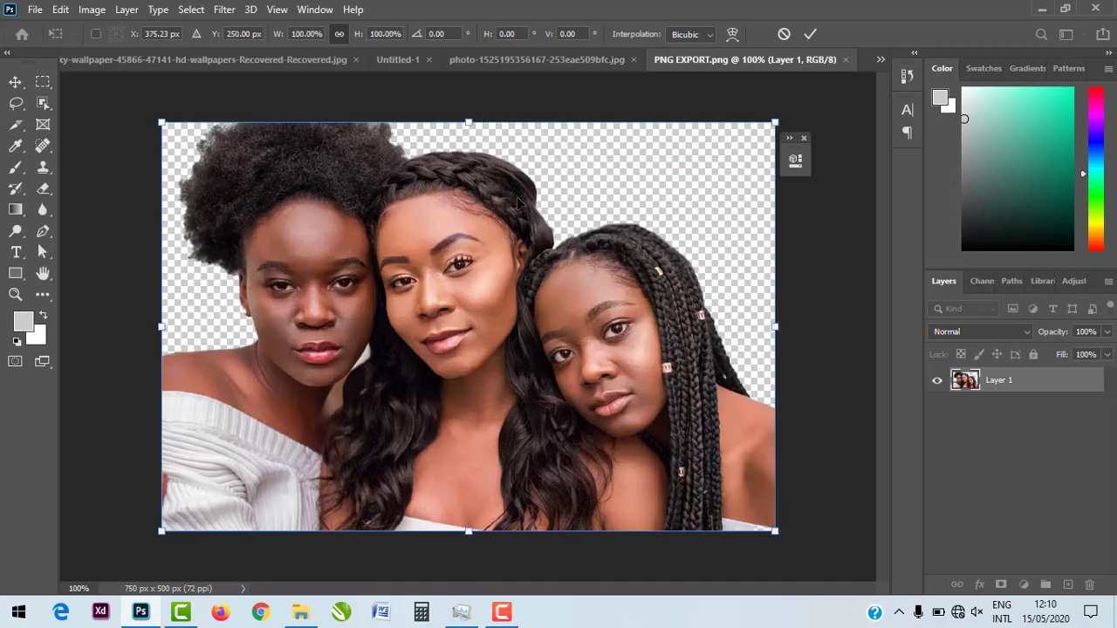
pyautogui.click(782, 35)
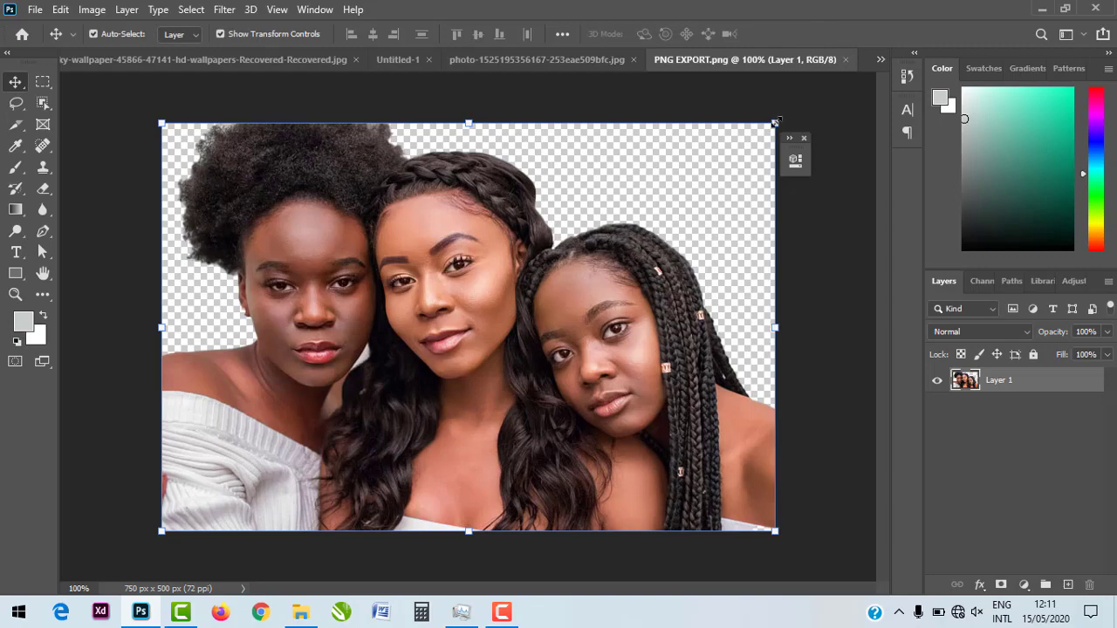
# Scale the cut-out layer down slightly and proportionally with Free Transform, and apply the change.
pyautogui.hotkey('ctrl', 't')
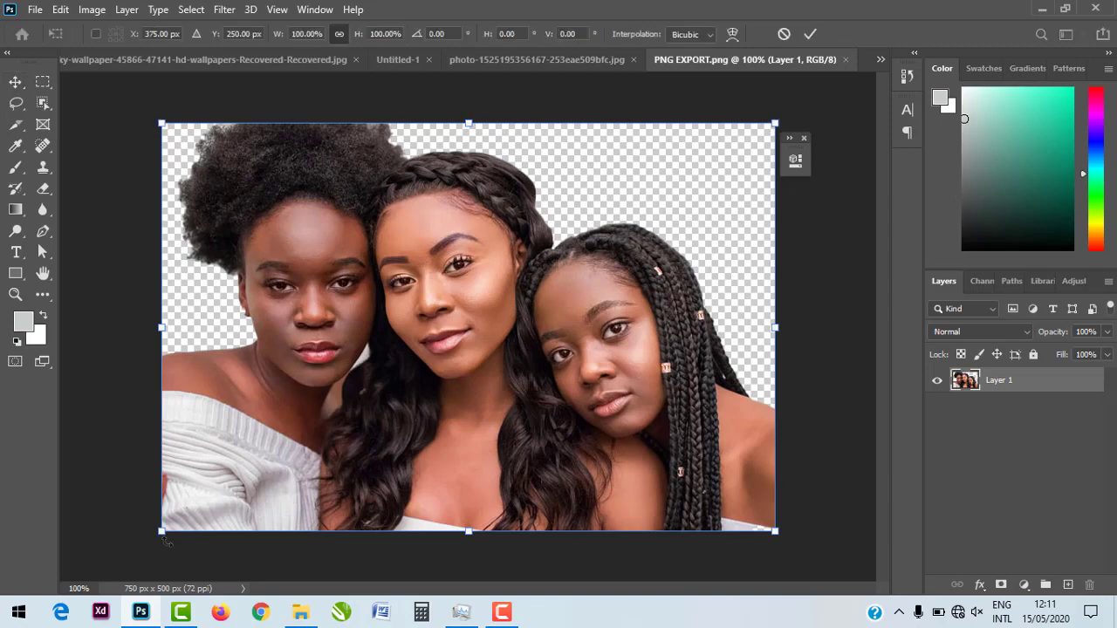
pyautogui.moveTo(775, 530)
pyautogui.mouseDown()
pyautogui.moveTo(667, 409)
pyautogui.moveTo(541, 382)
pyautogui.moveTo(783, 572)
pyautogui.moveTo(534, 379)
pyautogui.moveTo(690, 537)
pyautogui.moveTo(703, 467)
pyautogui.moveTo(558, 393)
pyautogui.moveTo(812, 546)
pyautogui.moveTo(576, 397)
pyautogui.moveTo(768, 528)
pyautogui.mouseUp()
pyautogui.moveTo(626, 456); pyautogui.dragTo(776, 528)
pyautogui.press('Return')
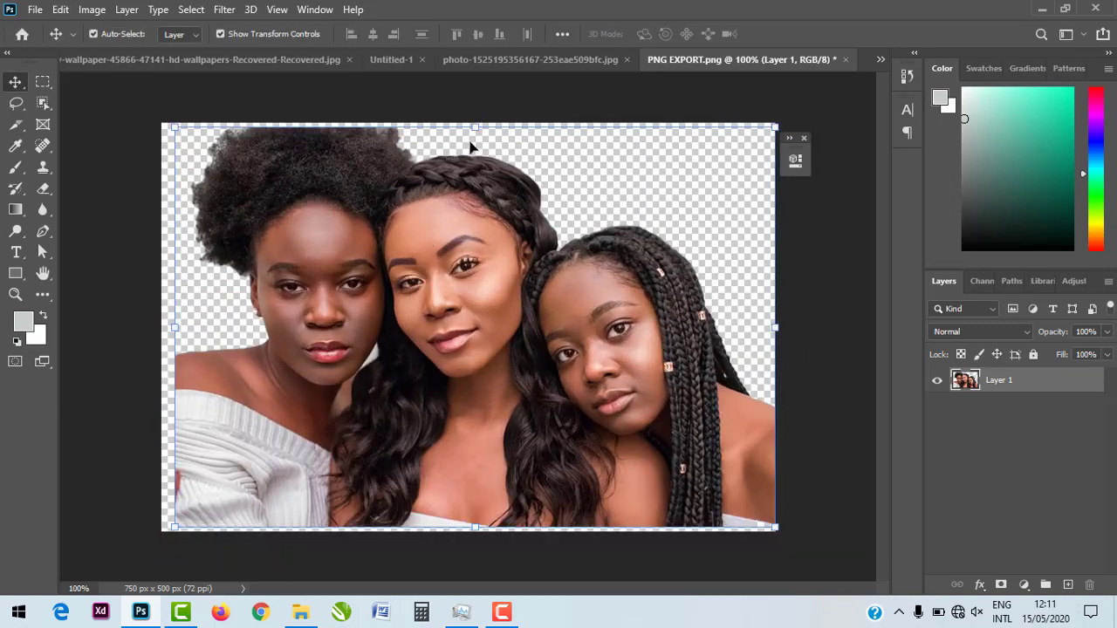
# Scale the cut-out proportionally to 53.47% from its edges, and resize it non-proportionally to 61.51% width and 65.73% height.
pyautogui.moveTo(478, 127); pyautogui.dragTo(476, 316)
pyautogui.moveTo(484, 375); pyautogui.dragTo(484, 288)
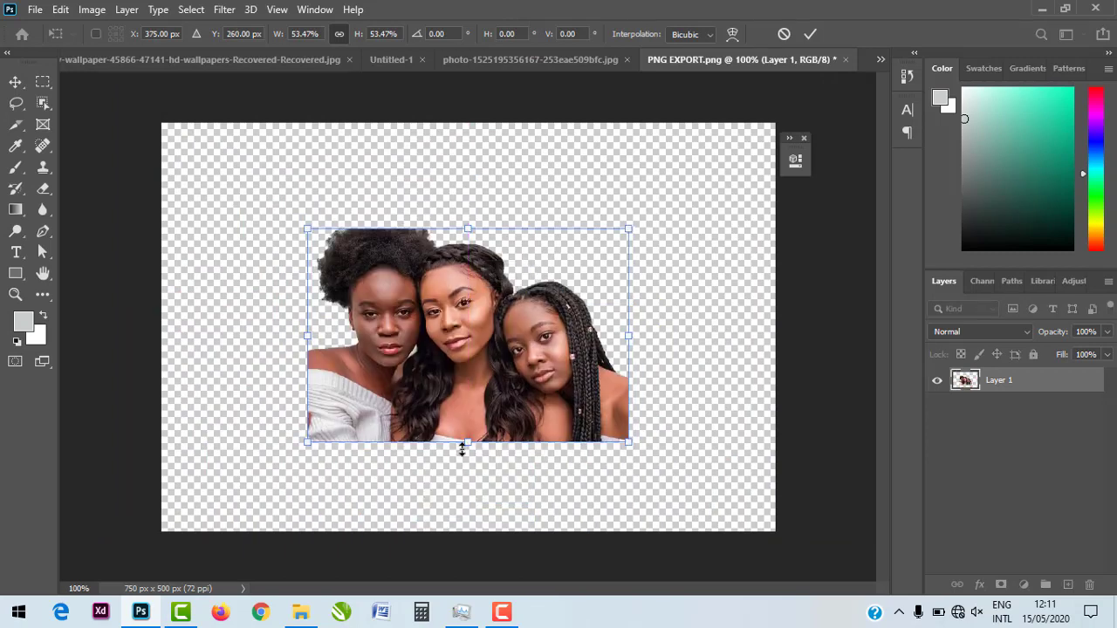
pyautogui.moveTo(634, 340); pyautogui.dragTo(681, 347)
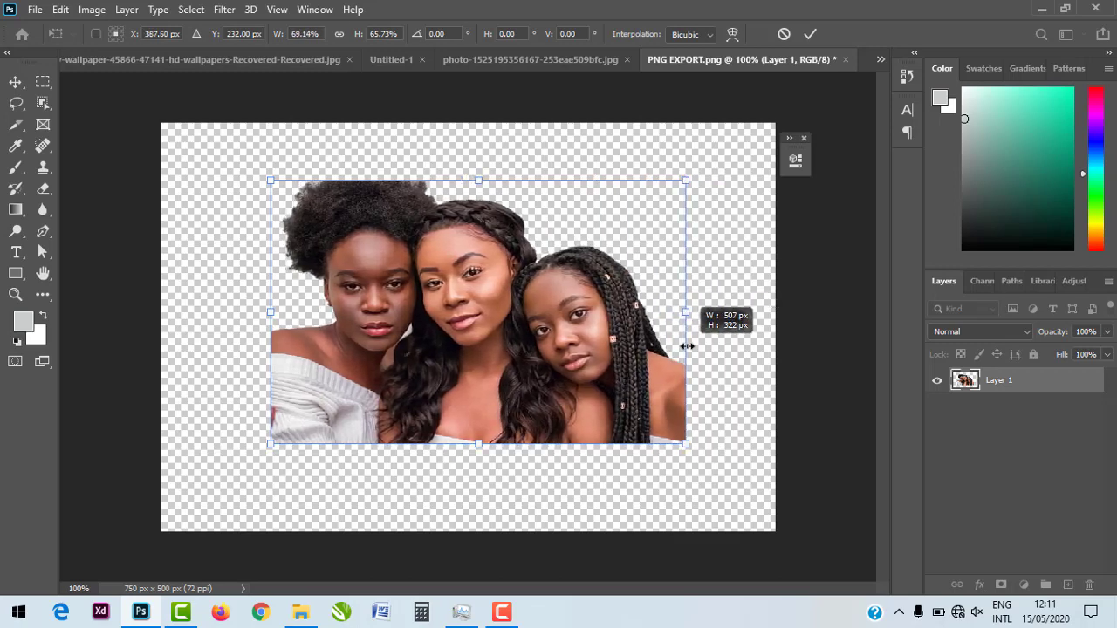
pyautogui.moveTo(687, 347); pyautogui.dragTo(687, 346)
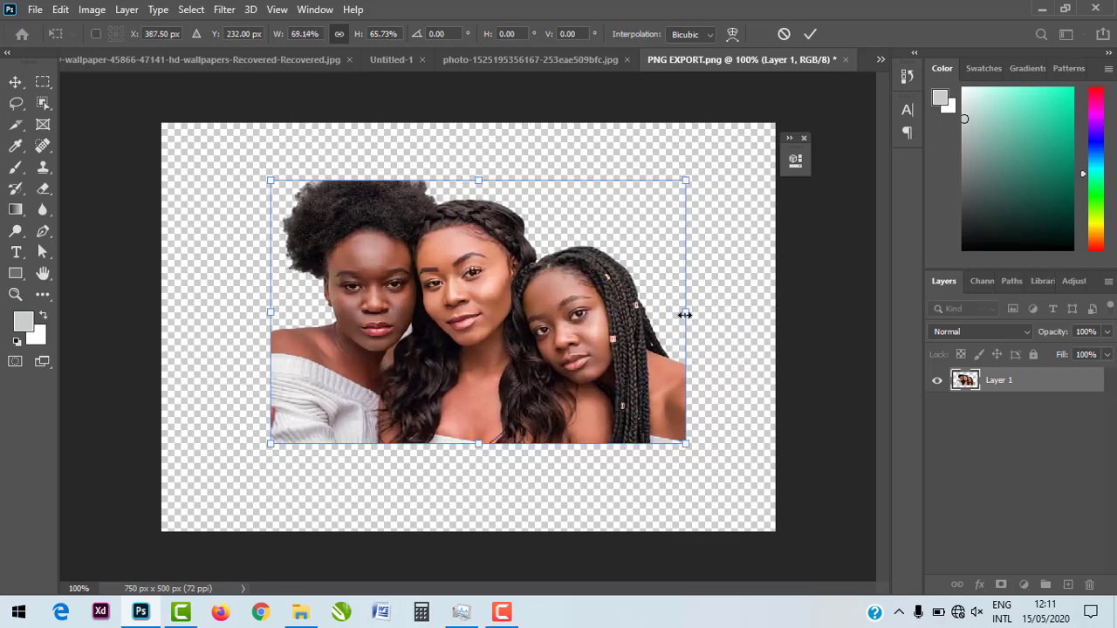
pyautogui.moveTo(688, 316); pyautogui.dragTo(647, 324)
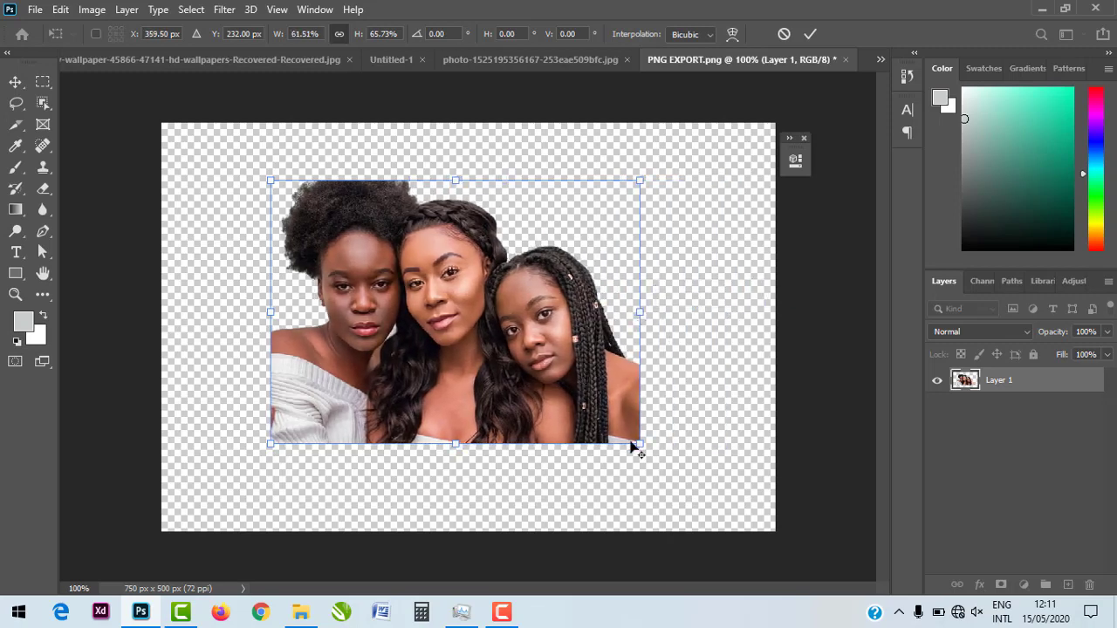
# Scale the cut-out to 75.49% width and 80.67% height, rotate it by 4.19°, and undo the applied transformation.
pyautogui.moveTo(642, 447); pyautogui.dragTo(696, 442)
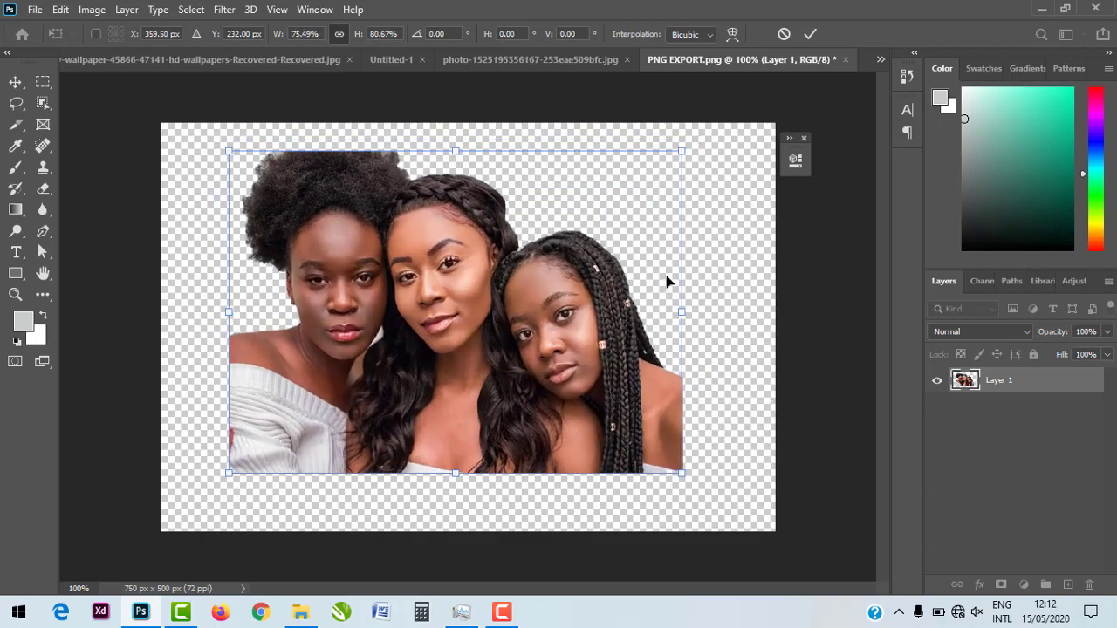
pyautogui.moveTo(680, 149); pyautogui.dragTo(715, 162)
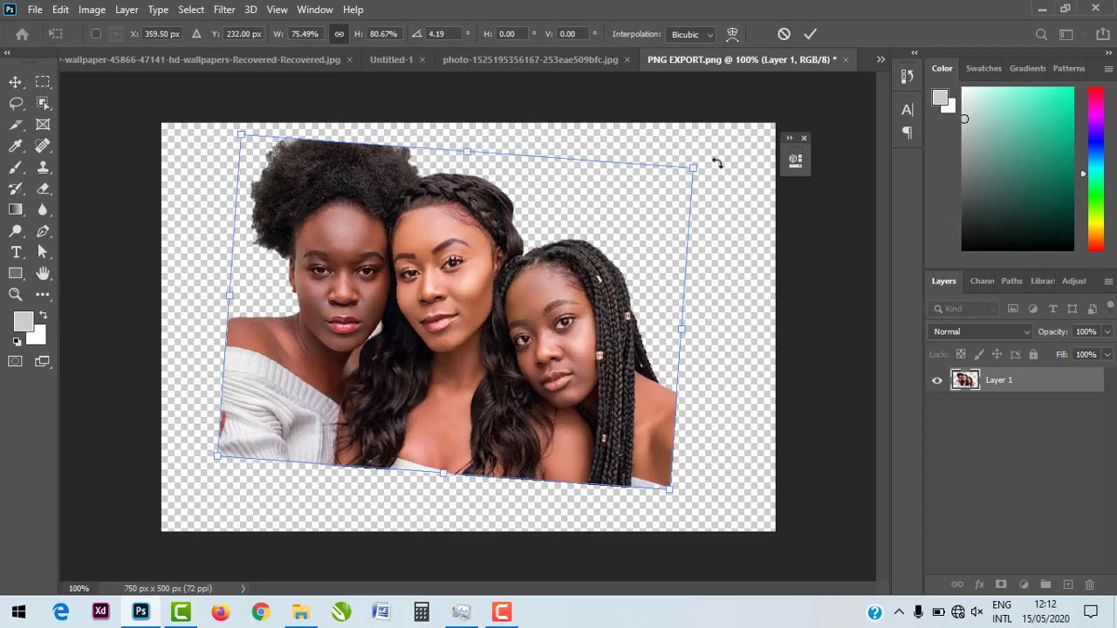
pyautogui.press('Return')
pyautogui.hotkey('ctrl', 'z')
# Try distorting the cut-out by pulling its upper-right corner inward, and cancel the transformation.
pyautogui.click(768, 134)
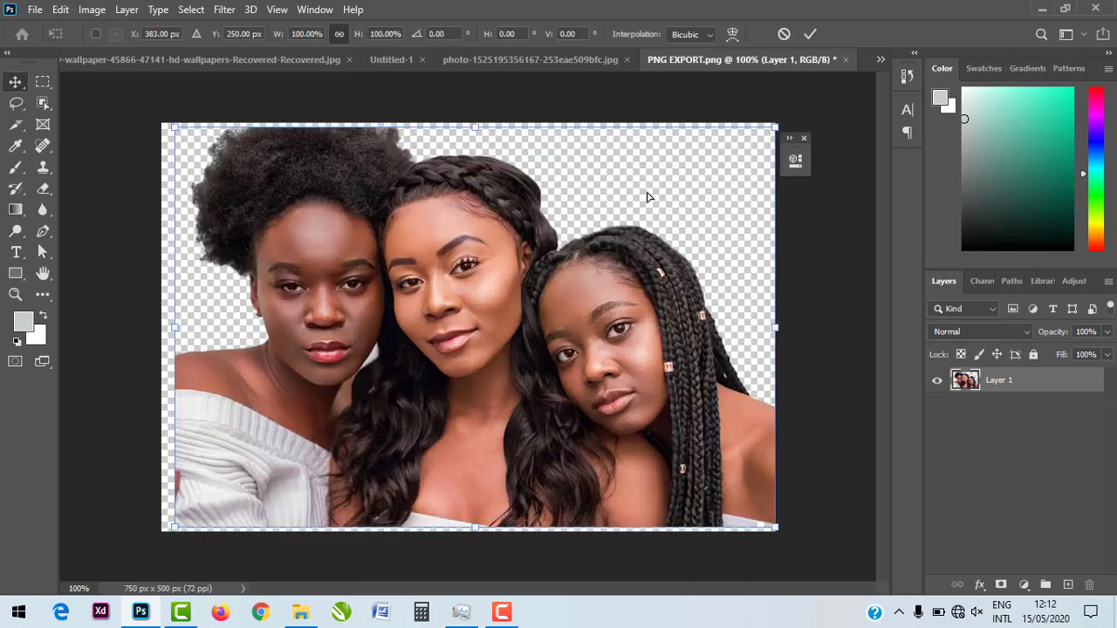
pyautogui.moveTo(648, 195); pyautogui.dragTo(461, 212)
pyautogui.moveTo(661, 267); pyautogui.dragTo(678, 164)
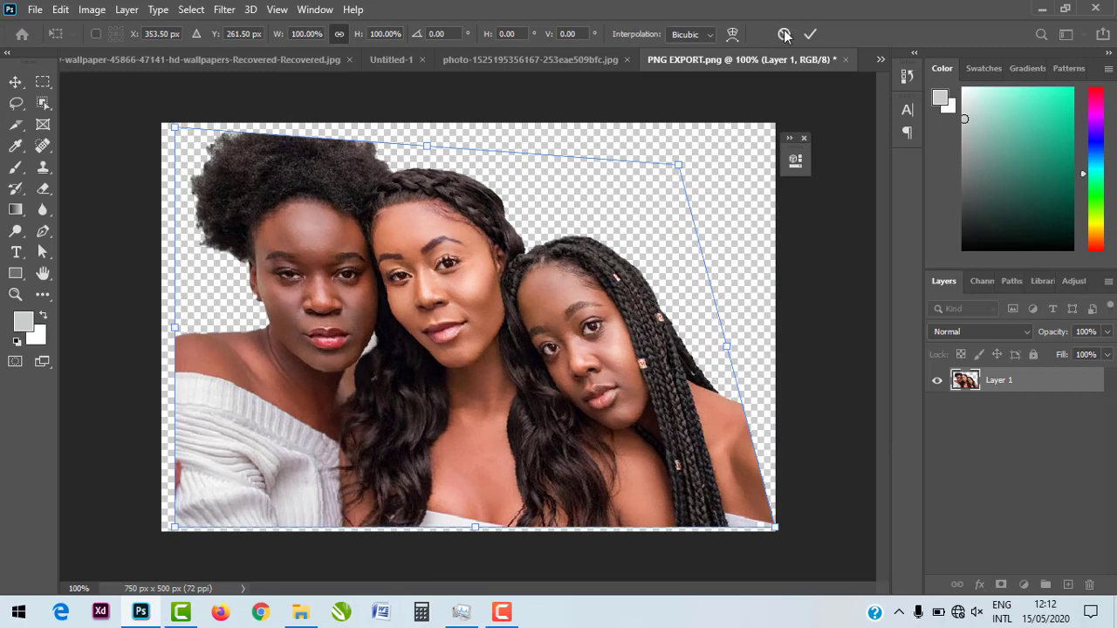
pyautogui.click(784, 34)
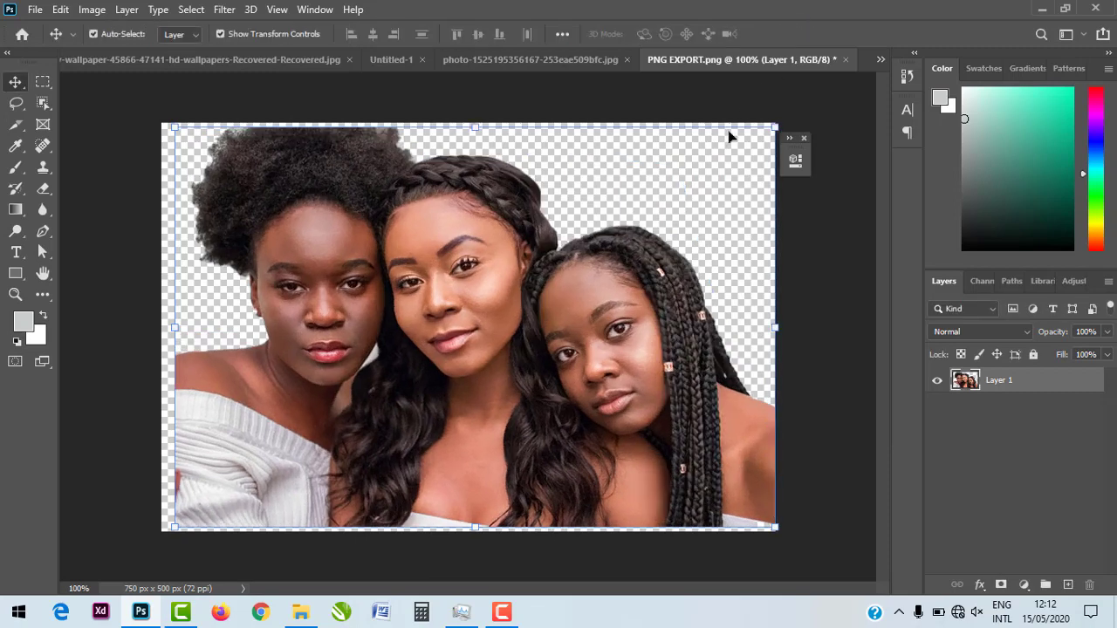
# Draw a blue rectangle about 263 by 266 px over the cut-out, and hide Layer 1.
pyautogui.click(16, 273)
pyautogui.click(344, 190)
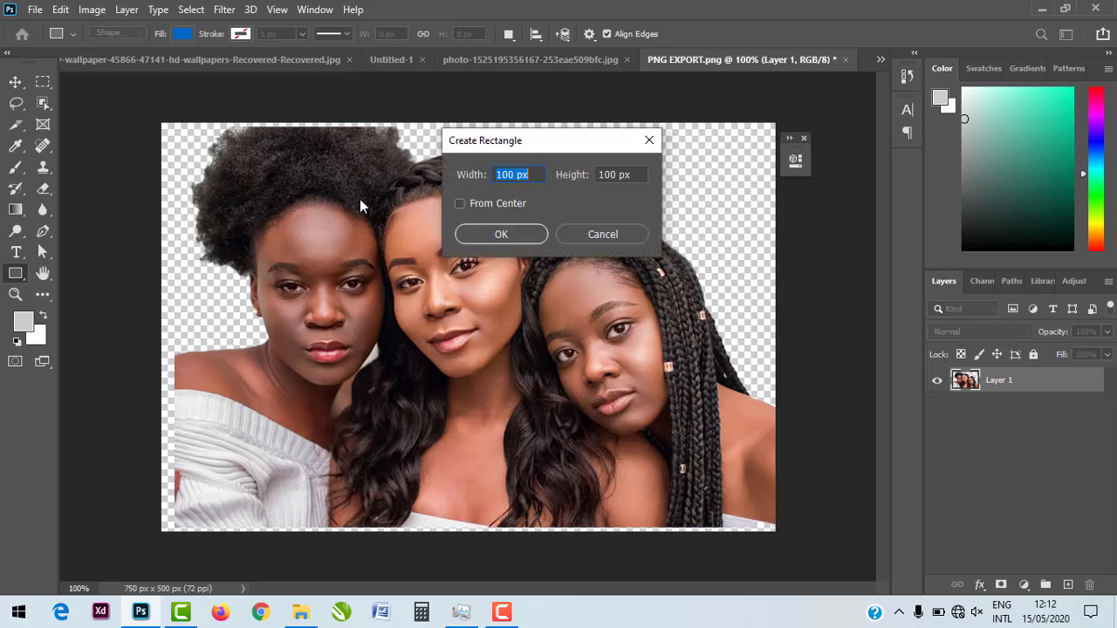
pyautogui.click(613, 236)
pyautogui.moveTo(322, 212); pyautogui.dragTo(540, 428)
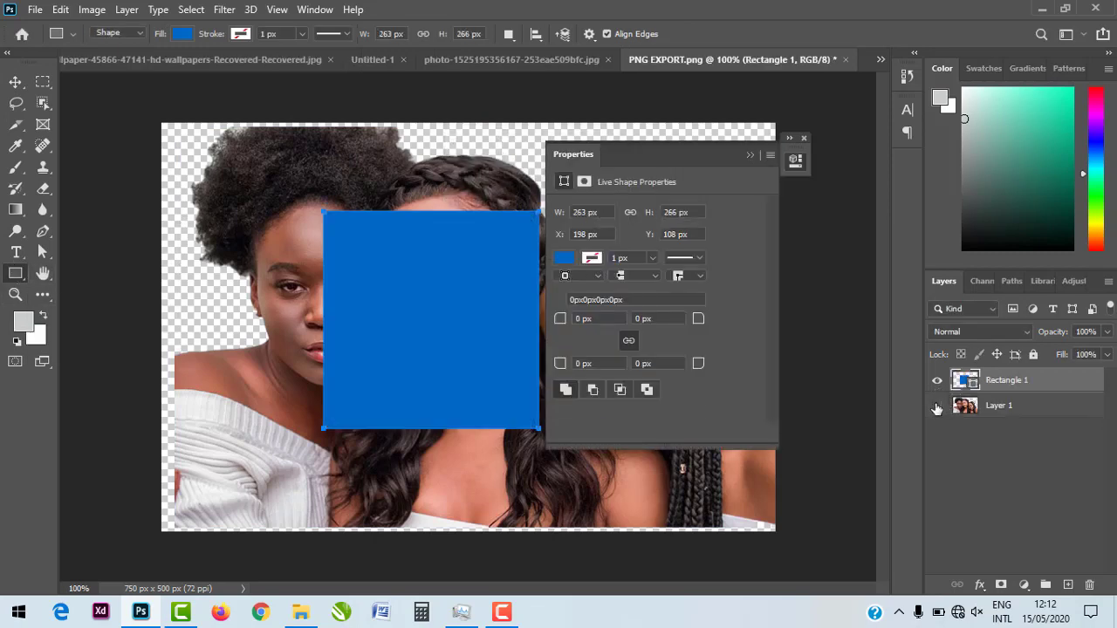
pyautogui.click(937, 406)
pyautogui.click(16, 82)
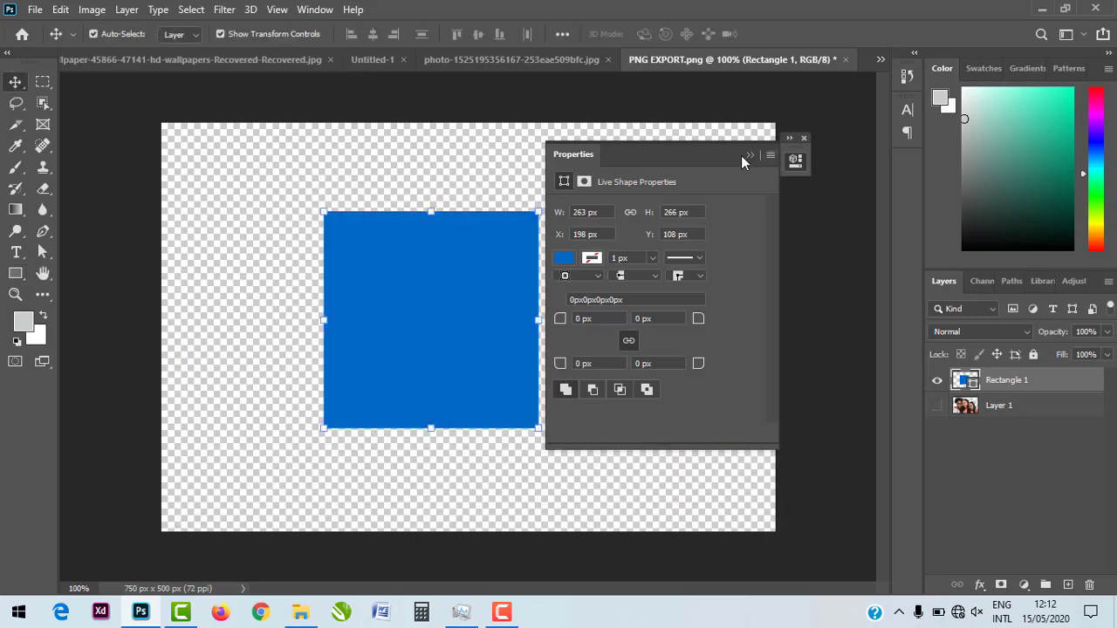
pyautogui.click(750, 154)
# Scale the blue rectangle proportionally from its edges and corners, place it near the canvas centre, and apply the transformation.
pyautogui.moveTo(426, 213)
pyautogui.mouseDown()
pyautogui.moveTo(433, 154)
pyautogui.moveTo(431, 248)
pyautogui.moveTo(426, 137)
pyautogui.moveTo(443, 249)
pyautogui.moveTo(438, 210)
pyautogui.mouseUp()
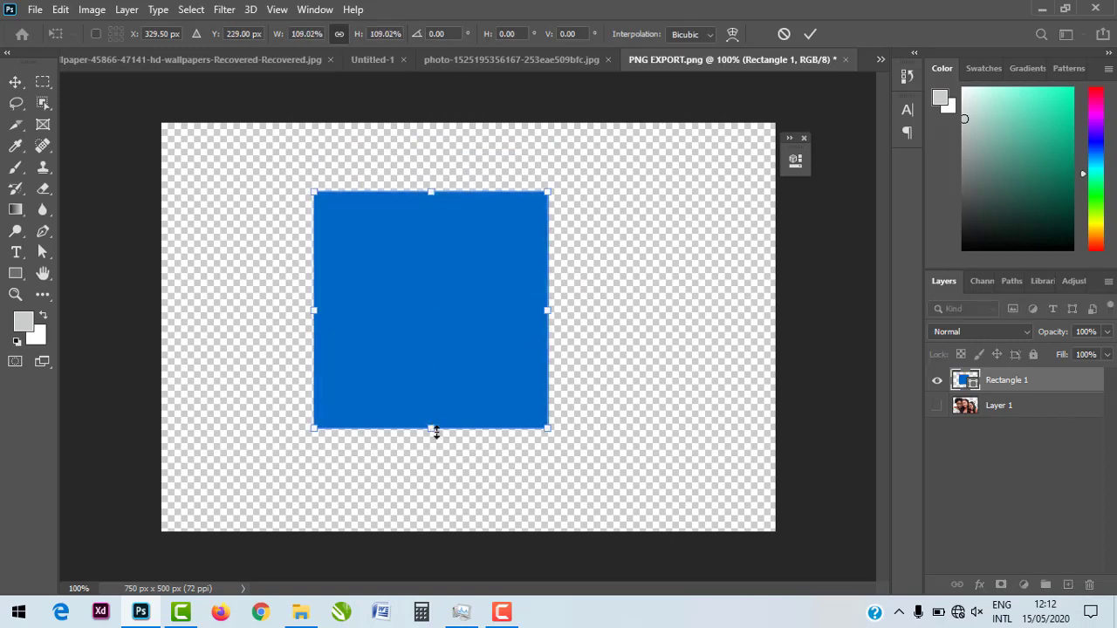
pyautogui.moveTo(430, 435); pyautogui.dragTo(567, 431)
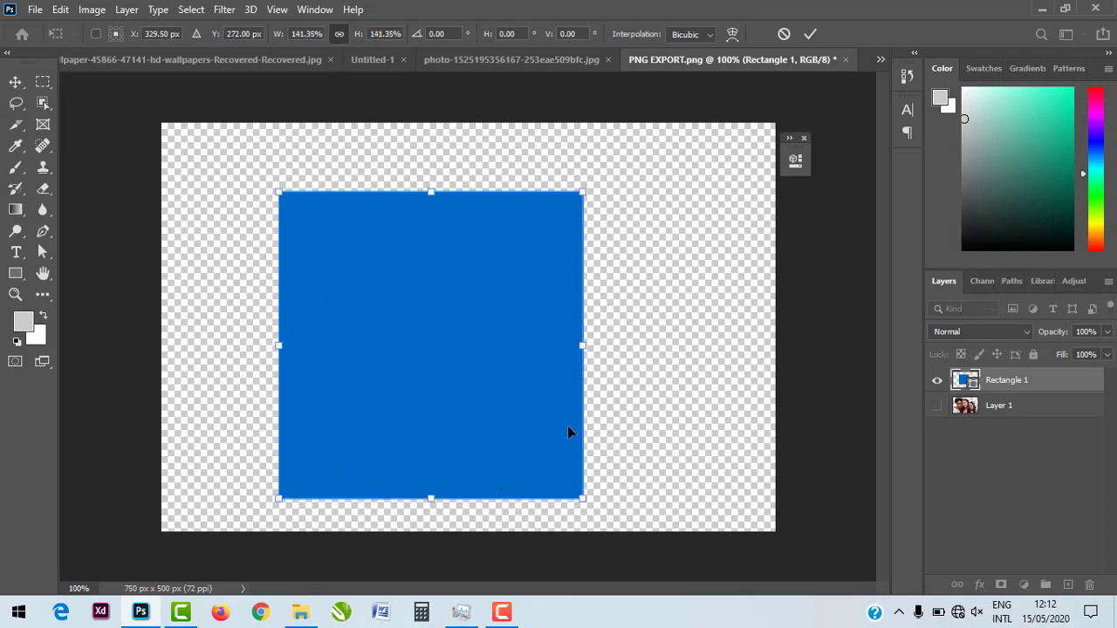
pyautogui.moveTo(586, 344); pyautogui.dragTo(533, 343)
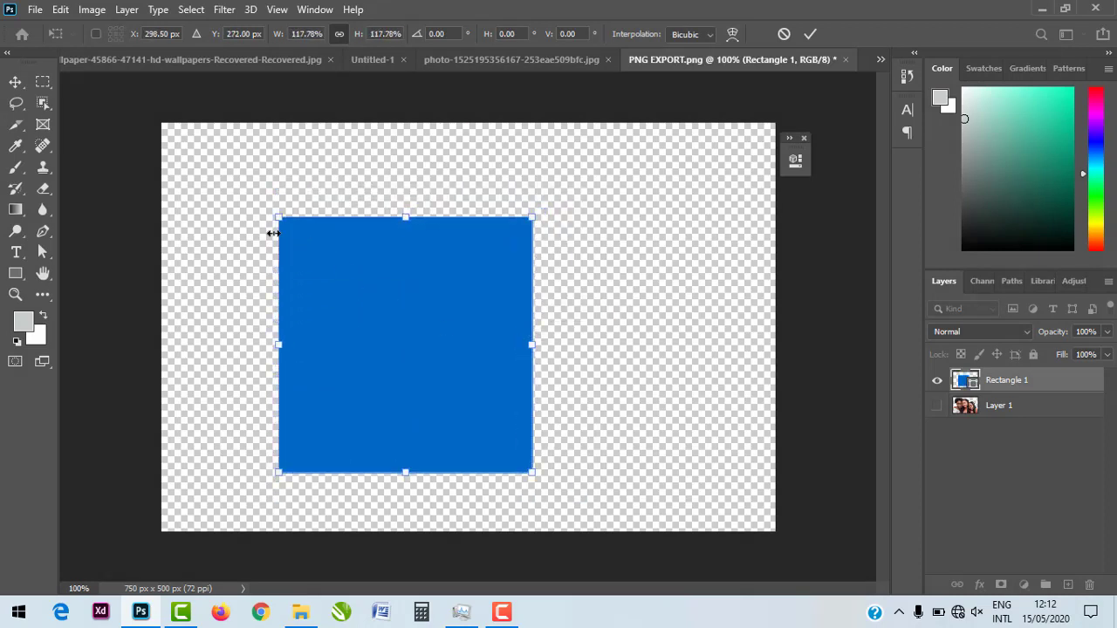
pyautogui.moveTo(275, 350)
pyautogui.mouseDown()
pyautogui.moveTo(424, 375)
pyautogui.moveTo(254, 356)
pyautogui.moveTo(489, 349)
pyautogui.moveTo(234, 338)
pyautogui.moveTo(388, 346)
pyautogui.moveTo(276, 332)
pyautogui.mouseUp()
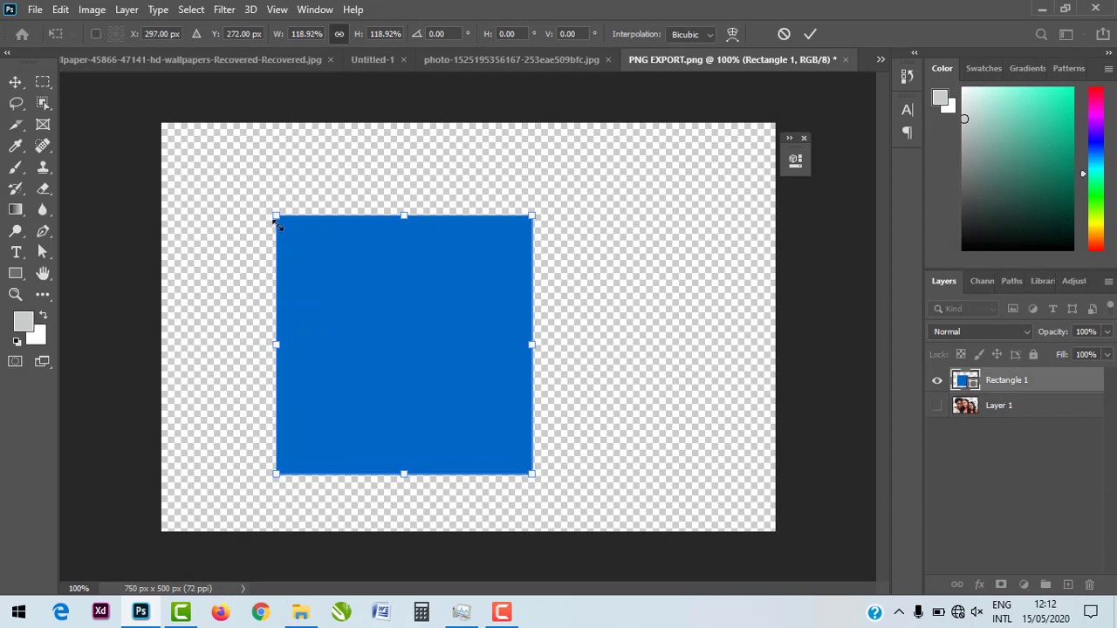
pyautogui.moveTo(276, 220)
pyautogui.mouseDown()
pyautogui.moveTo(406, 344)
pyautogui.moveTo(292, 234)
pyautogui.mouseUp()
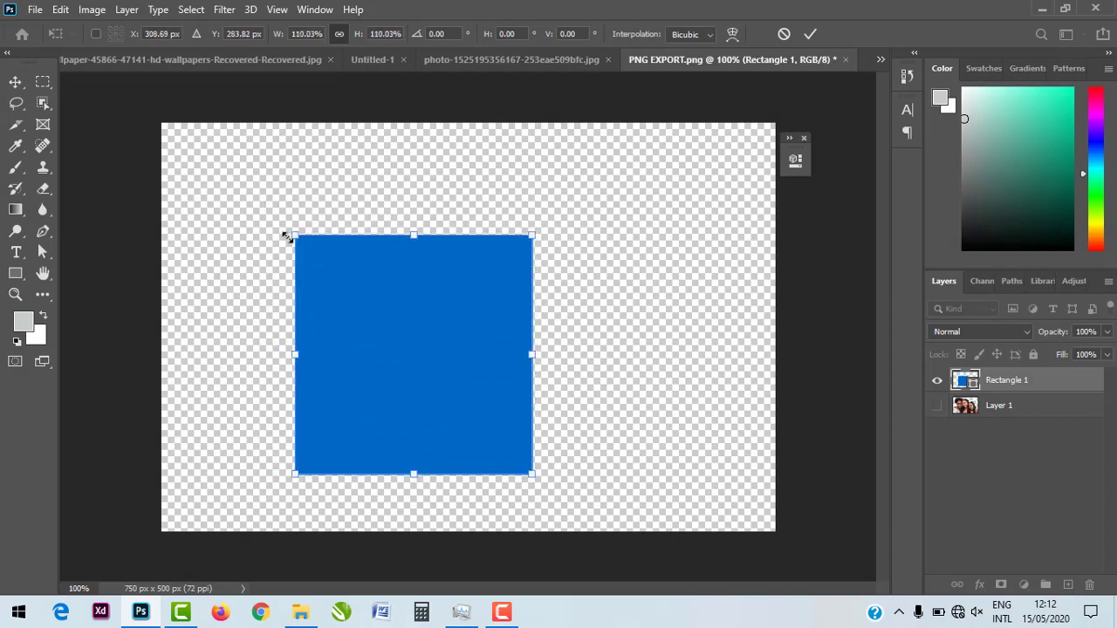
pyautogui.moveTo(535, 475); pyautogui.dragTo(478, 338)
pyautogui.press('Return')
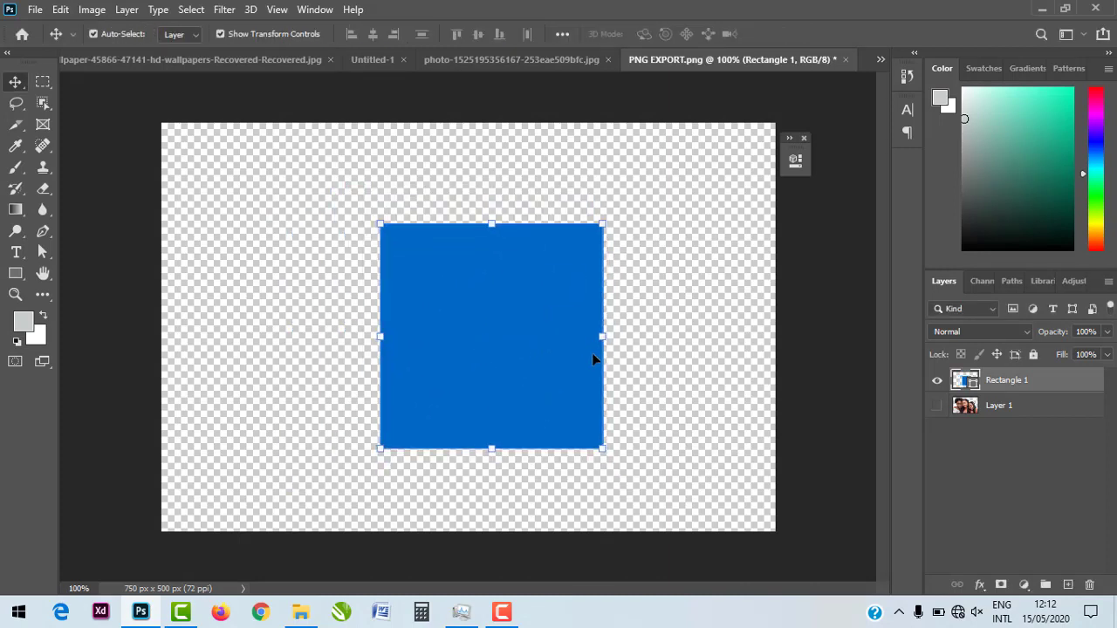
# Resize the rectangle non-proportionally to 29.65% width and 149.34% height at the canvas centre, and apply the transformation.
pyautogui.click(489, 228)
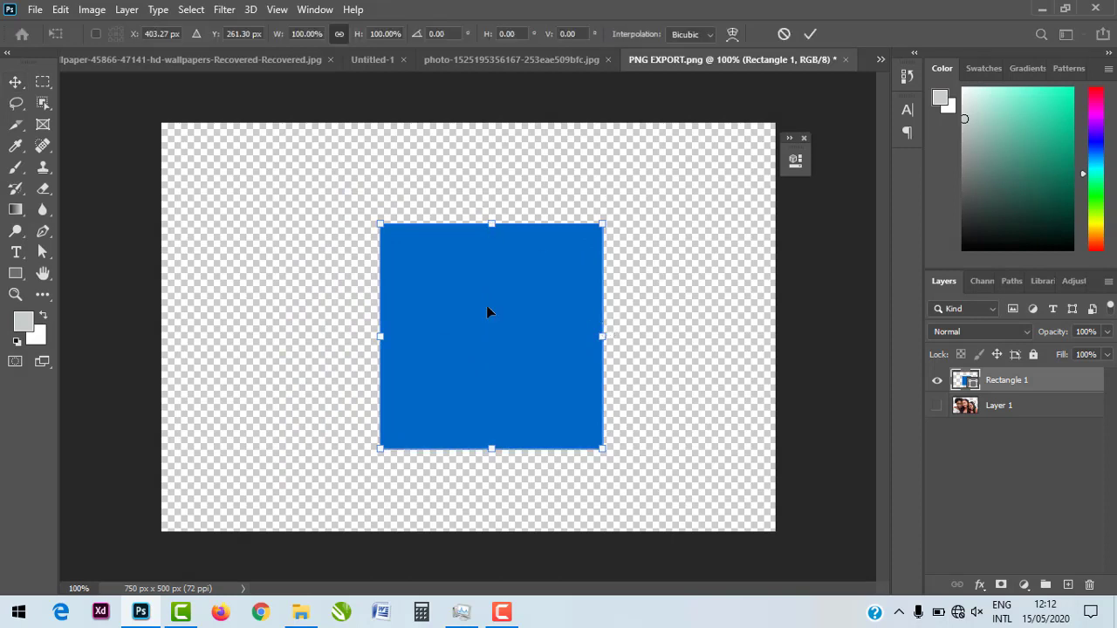
pyautogui.moveTo(493, 200)
pyautogui.mouseDown()
pyautogui.moveTo(494, 131)
pyautogui.moveTo(488, 293)
pyautogui.moveTo(489, 195)
pyautogui.mouseUp()
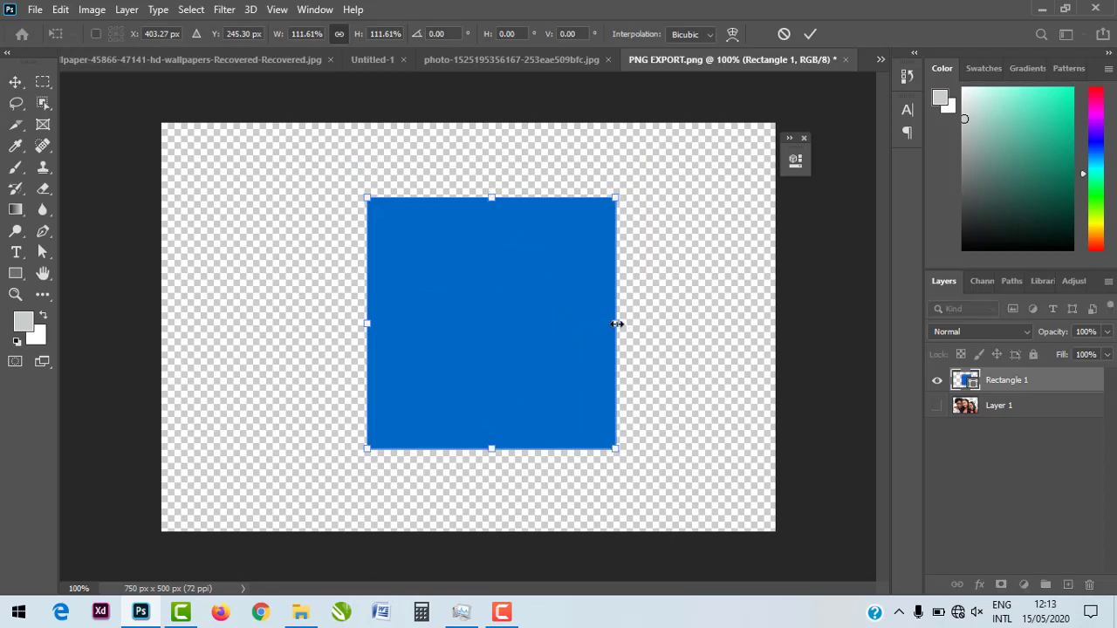
pyautogui.moveTo(617, 324); pyautogui.dragTo(468, 324)
pyautogui.moveTo(418, 197); pyautogui.dragTo(418, 156)
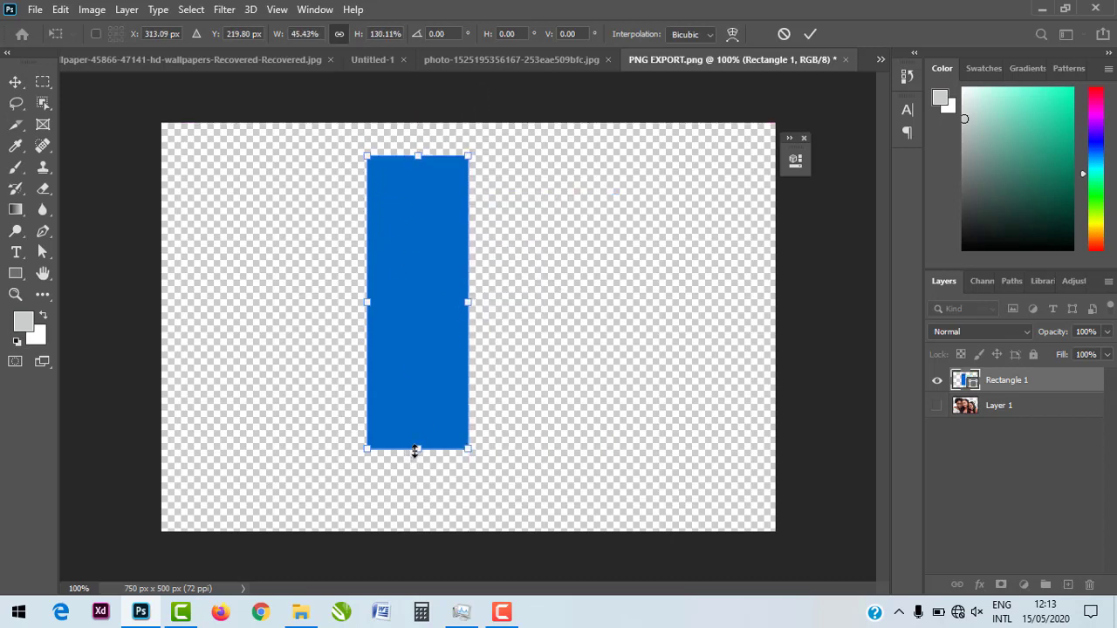
pyautogui.moveTo(415, 450); pyautogui.dragTo(410, 492)
pyautogui.moveTo(405, 301); pyautogui.dragTo(479, 303)
pyautogui.moveTo(557, 327); pyautogui.dragTo(503, 327)
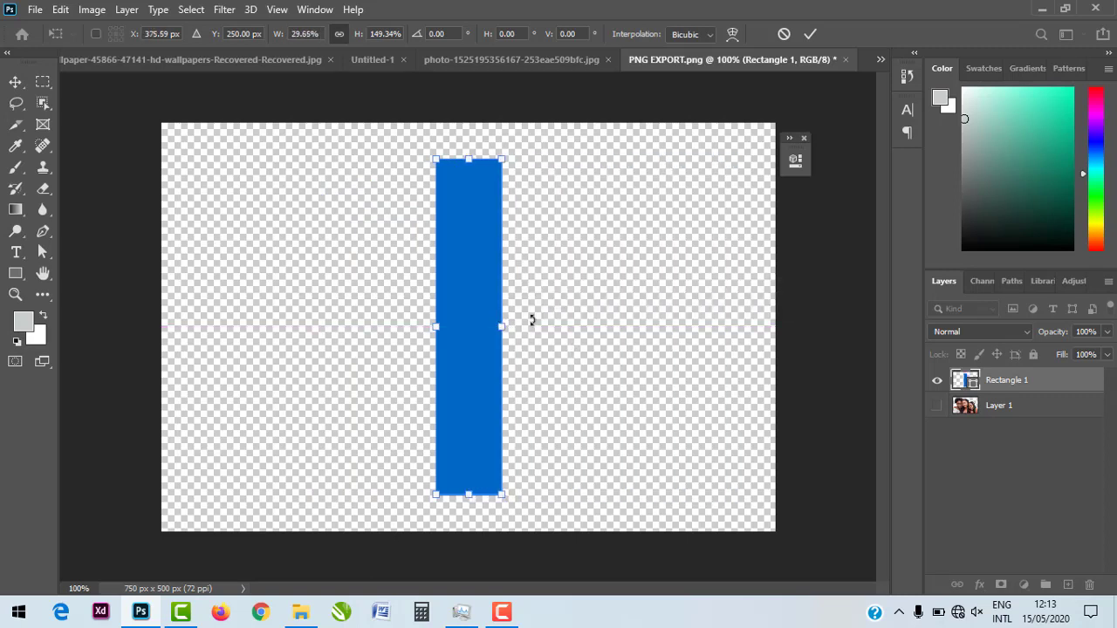
pyautogui.click(809, 33)
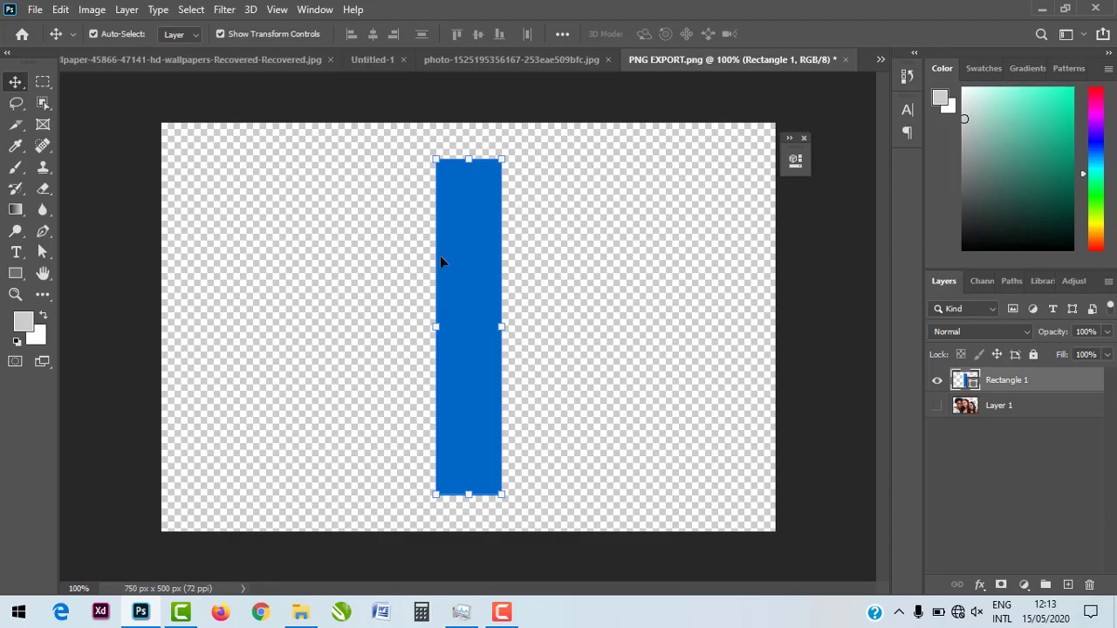
# Hide the Rectangle 1 layer and show Layer 1.
pyautogui.moveTo(440, 262); pyautogui.dragTo(363, 249)
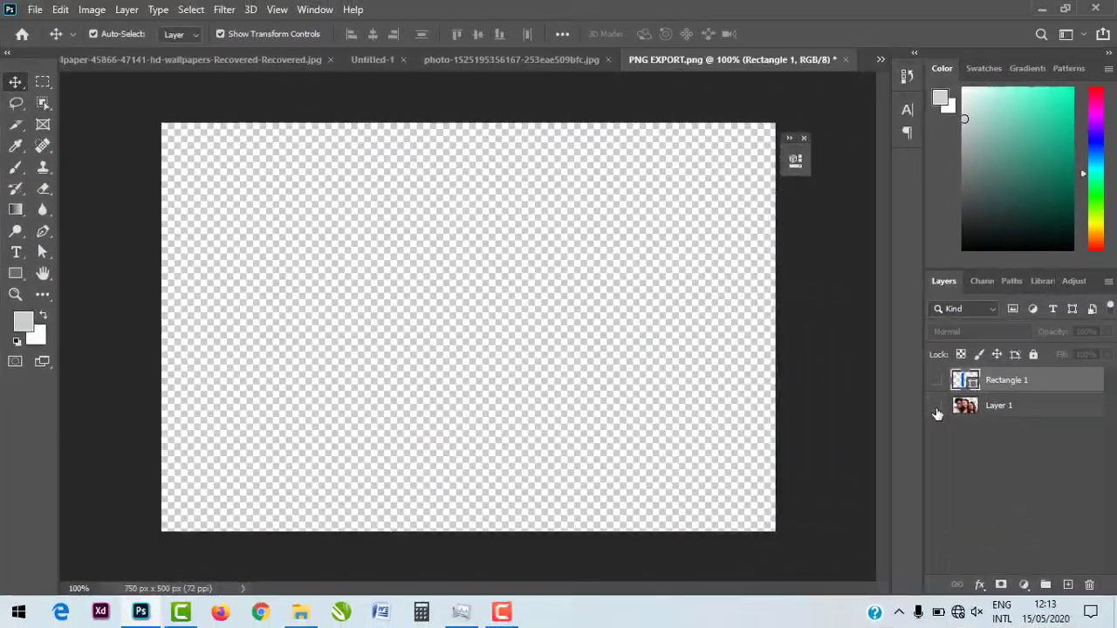
pyautogui.click(935, 404)
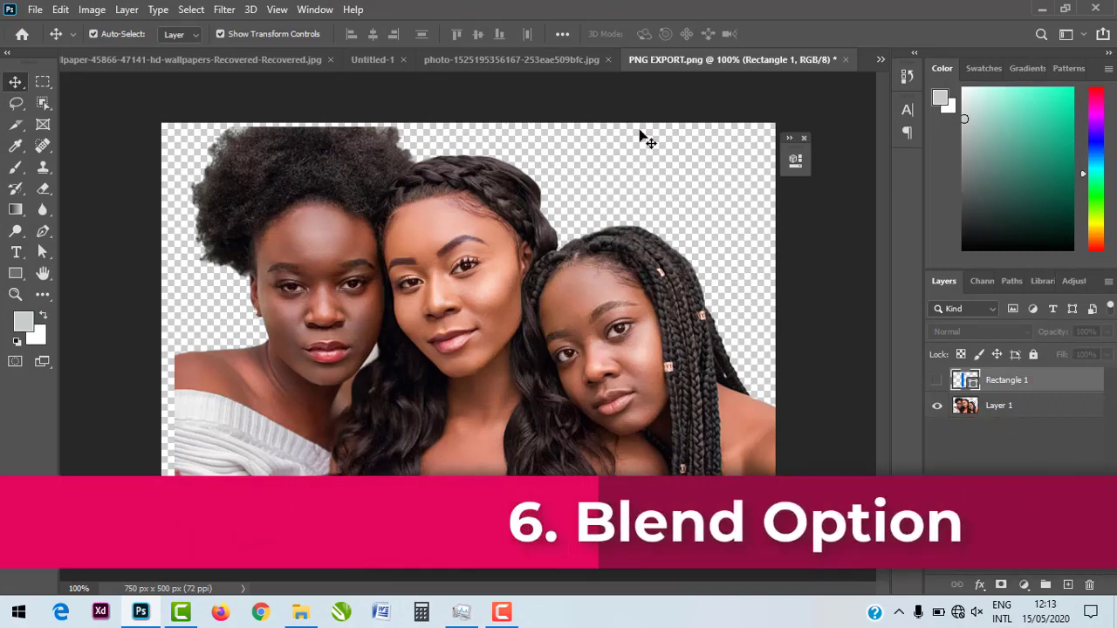
pyautogui.click(374, 59)
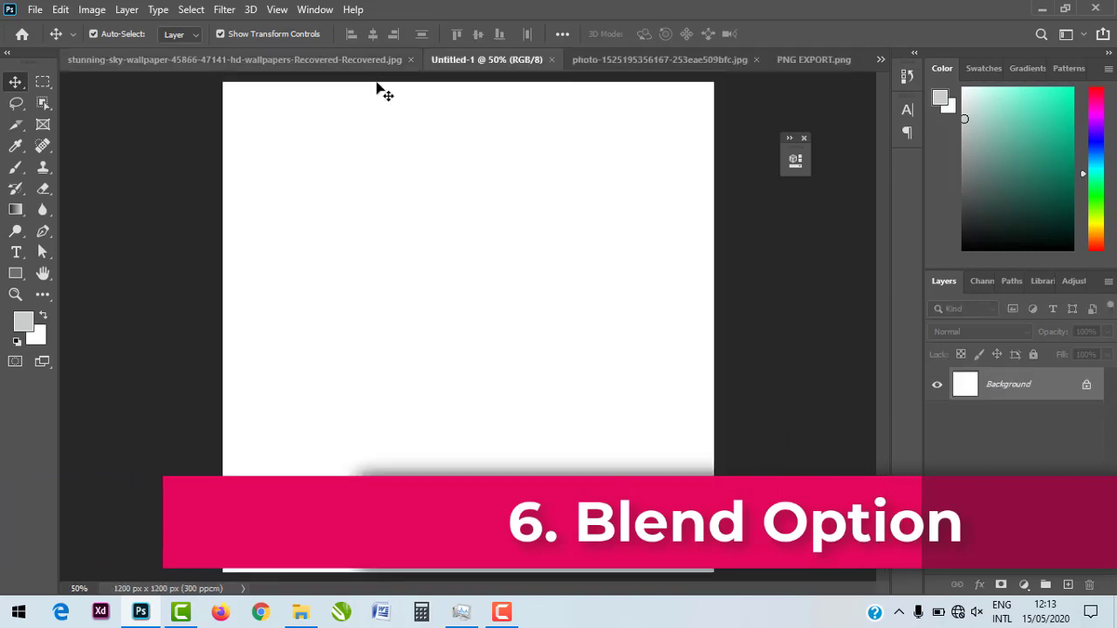
pyautogui.click(185, 58)
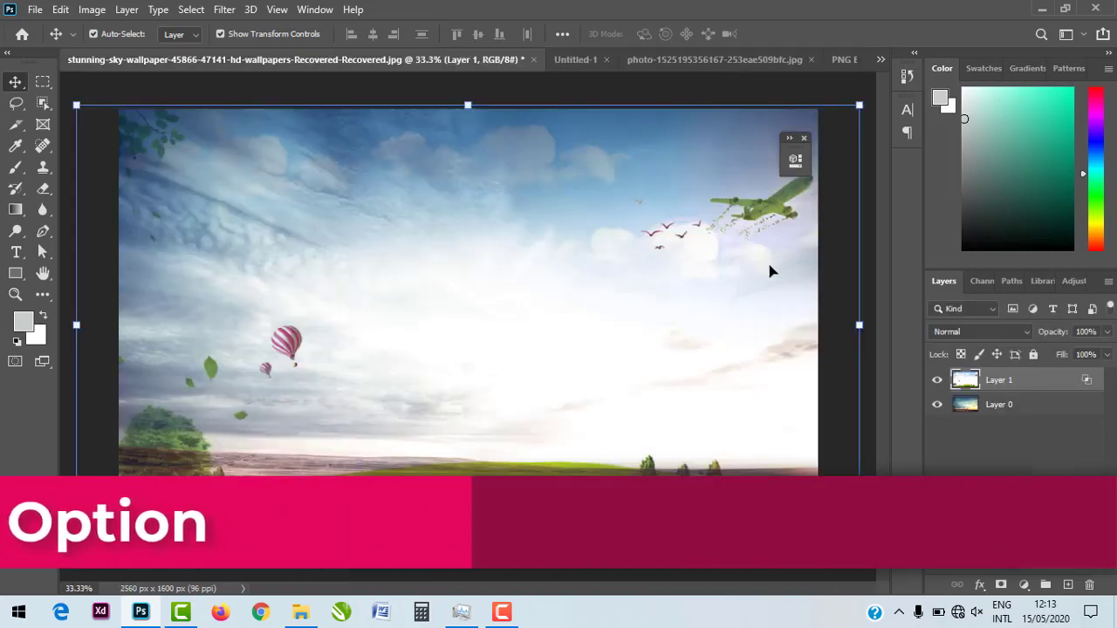
pyautogui.click(882, 63)
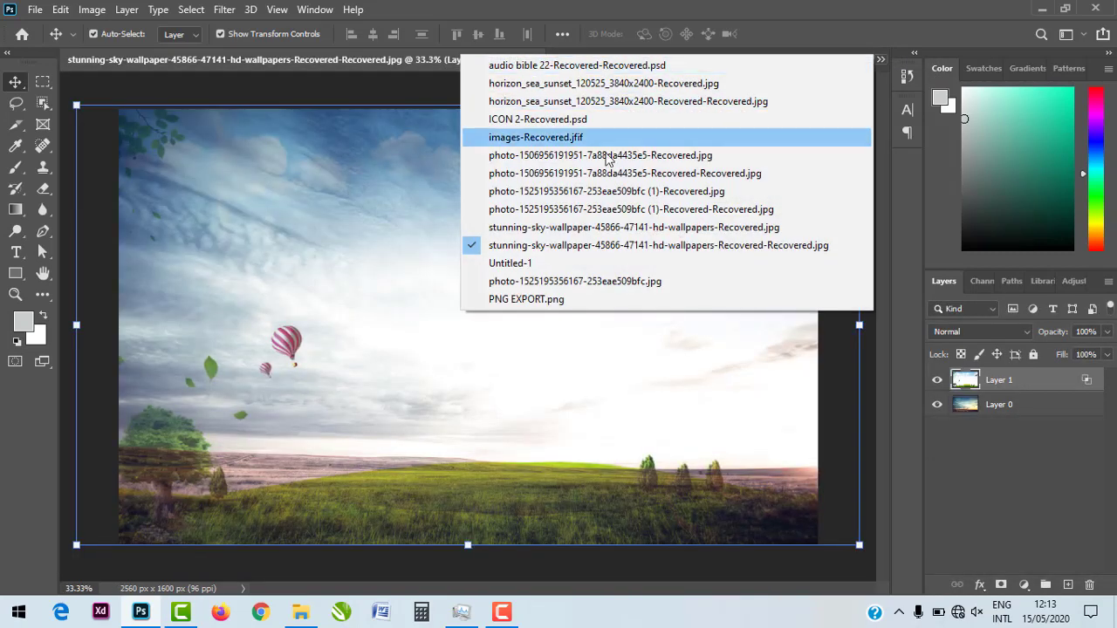
pyautogui.click(552, 224)
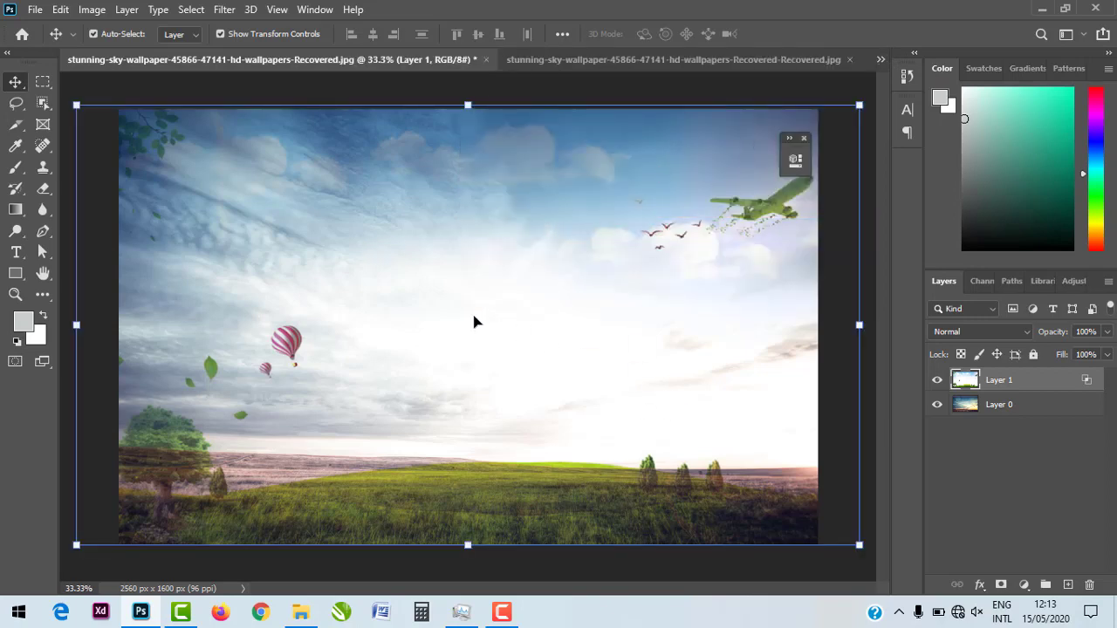
# Shift Layer 1 slightly and undo the move, and hide and show the layer to compare it with Layer 0.
pyautogui.moveTo(474, 322); pyautogui.dragTo(503, 300)
pyautogui.hotkey('ctrl', 'z')
pyautogui.click(938, 382)
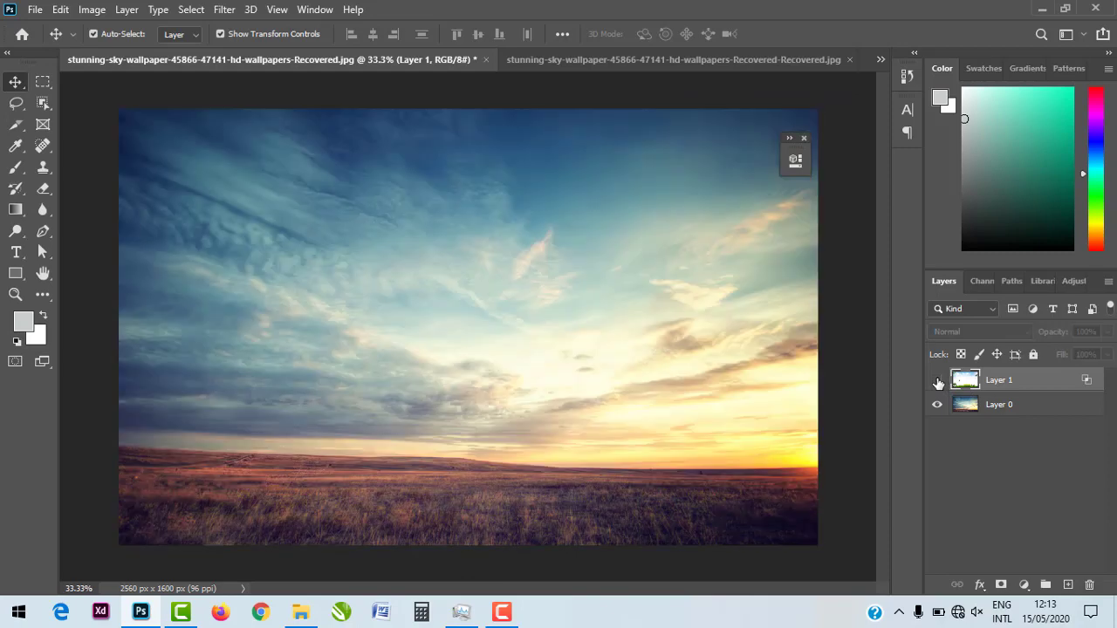
pyautogui.click(938, 381)
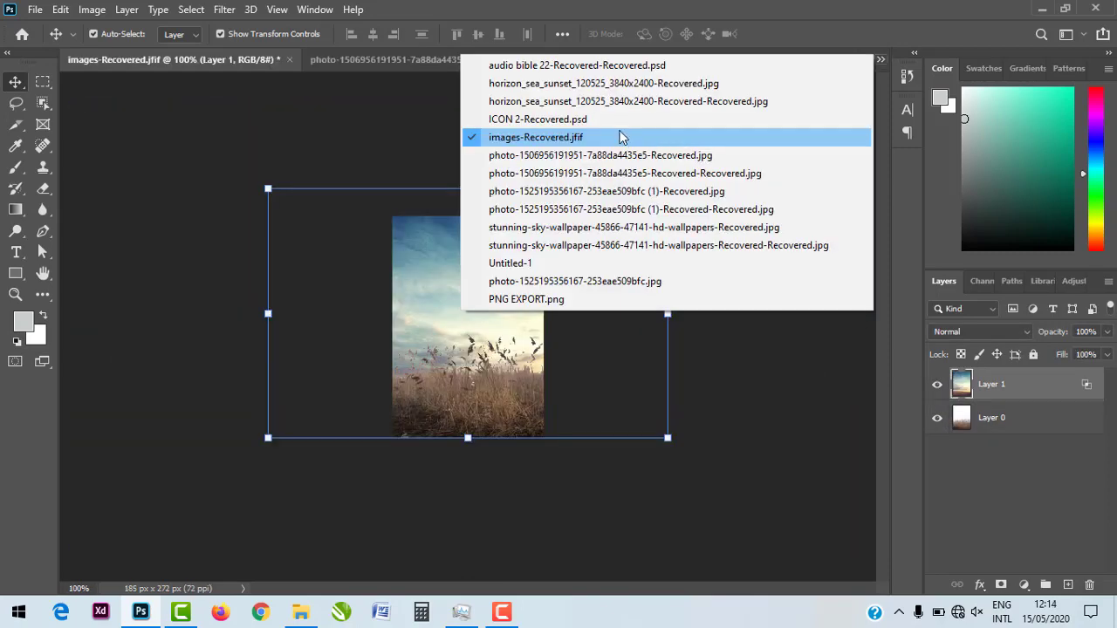
# Try moving the layers of images-Recovered.jfif apart, and undo the moves.
pyautogui.click(439, 434)
pyautogui.moveTo(482, 380); pyautogui.dragTo(780, 273)
pyautogui.moveTo(440, 381)
pyautogui.mouseDown()
pyautogui.moveTo(462, 379)
pyautogui.moveTo(450, 376)
pyautogui.mouseUp()
pyautogui.hotkey('ctrl', 'z')
pyautogui.hotkey('ctrl', 'z')
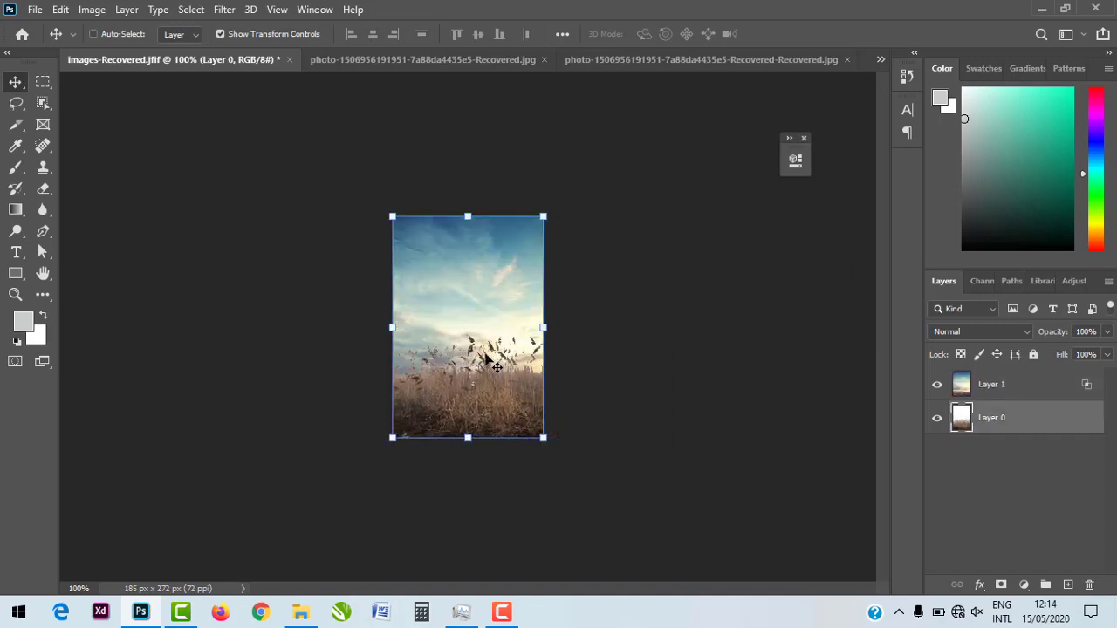
# Set the black Underlying Layer value of Layer 1's Blend If options to 0 and apply the layer style.
pyautogui.click(456, 298)
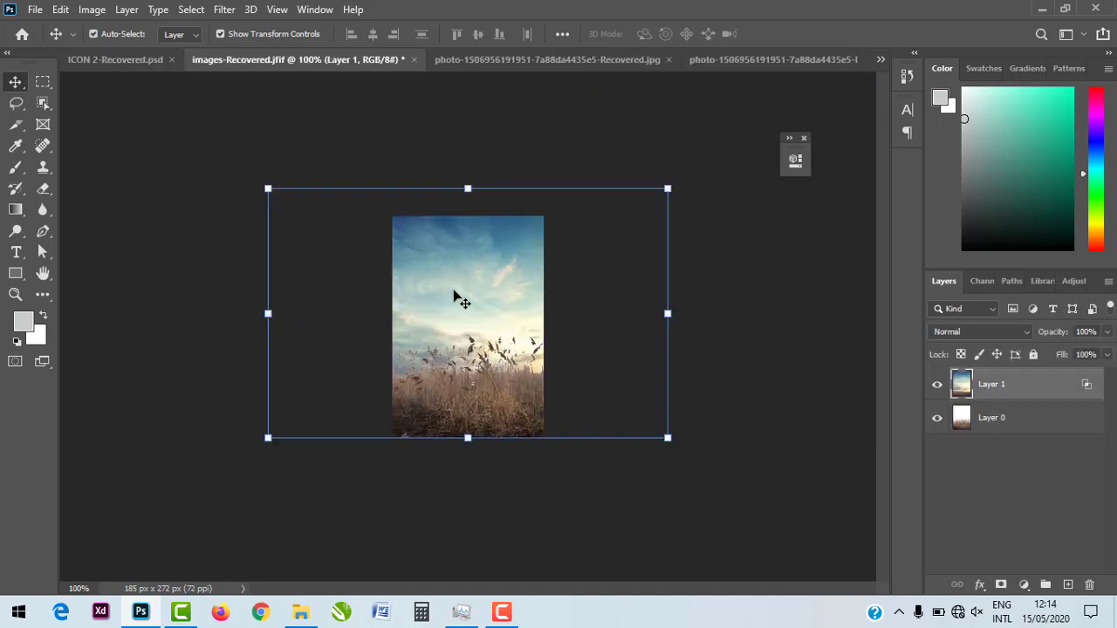
pyautogui.hotkey('ctrl', '+')
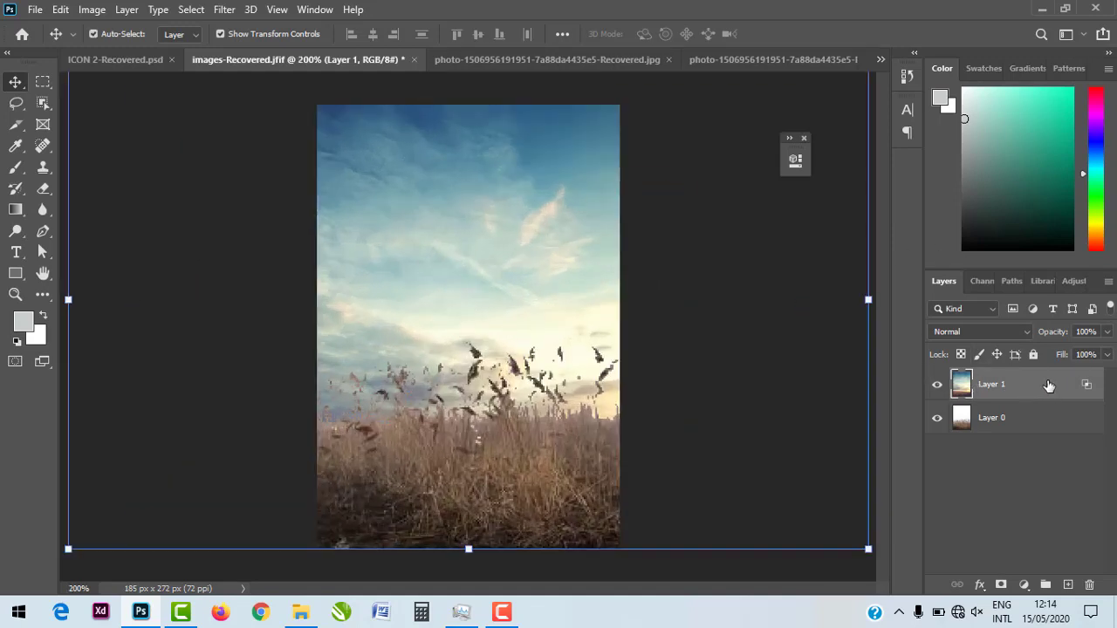
pyautogui.doubleClick(634, 113)
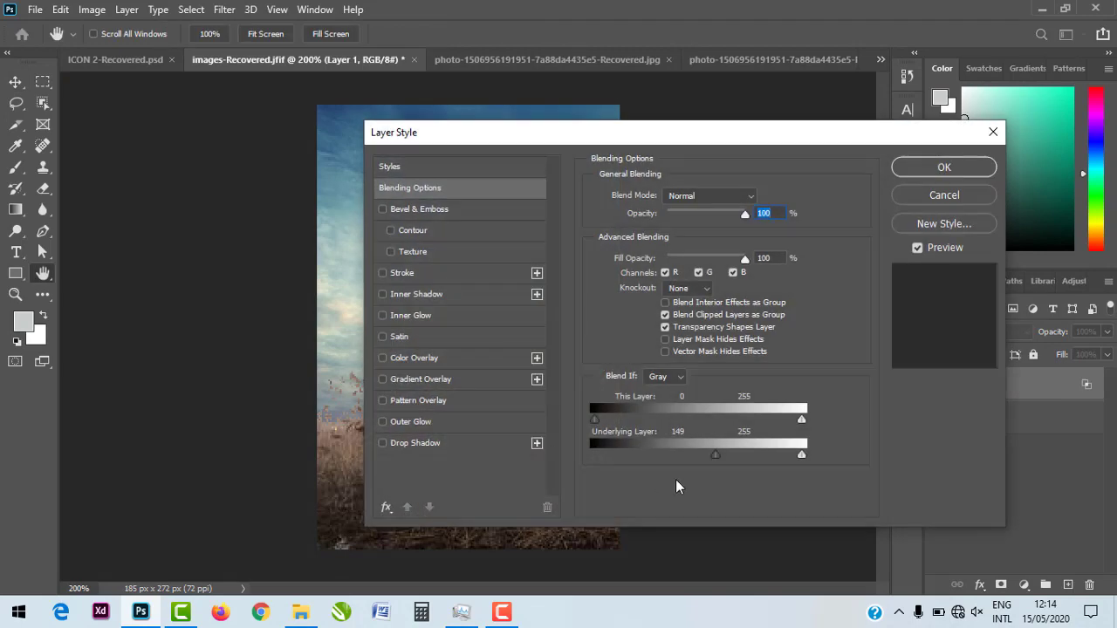
pyautogui.moveTo(714, 462); pyautogui.dragTo(590, 447)
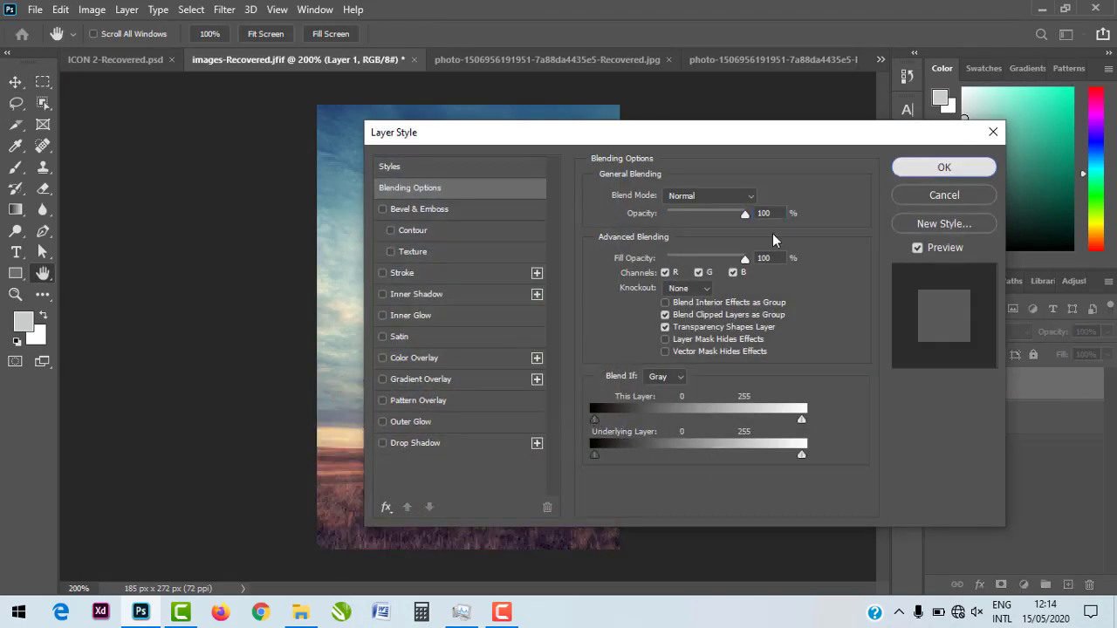
pyautogui.click(944, 167)
# Move Layer 1 upward and aside to expose the reeds on Layer 0, and undo the moves.
pyautogui.moveTo(553, 319); pyautogui.dragTo(655, 127)
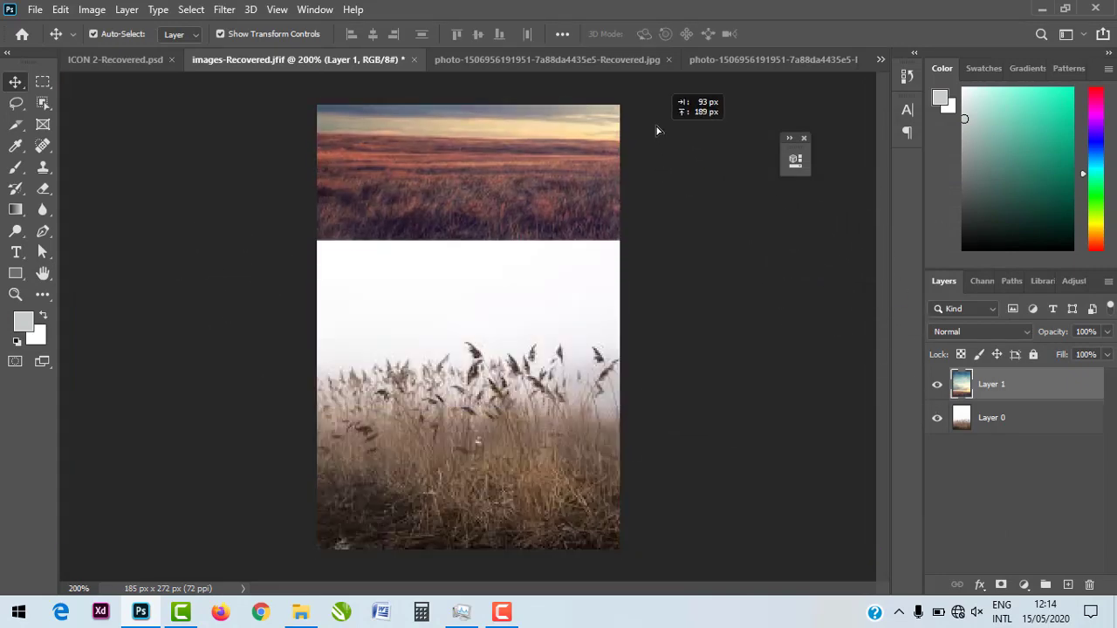
pyautogui.click(515, 438)
pyautogui.hotkey('ctrl', 'z')
pyautogui.hotkey('ctrl', 'z')
pyautogui.hotkey('ctrl', 'z')
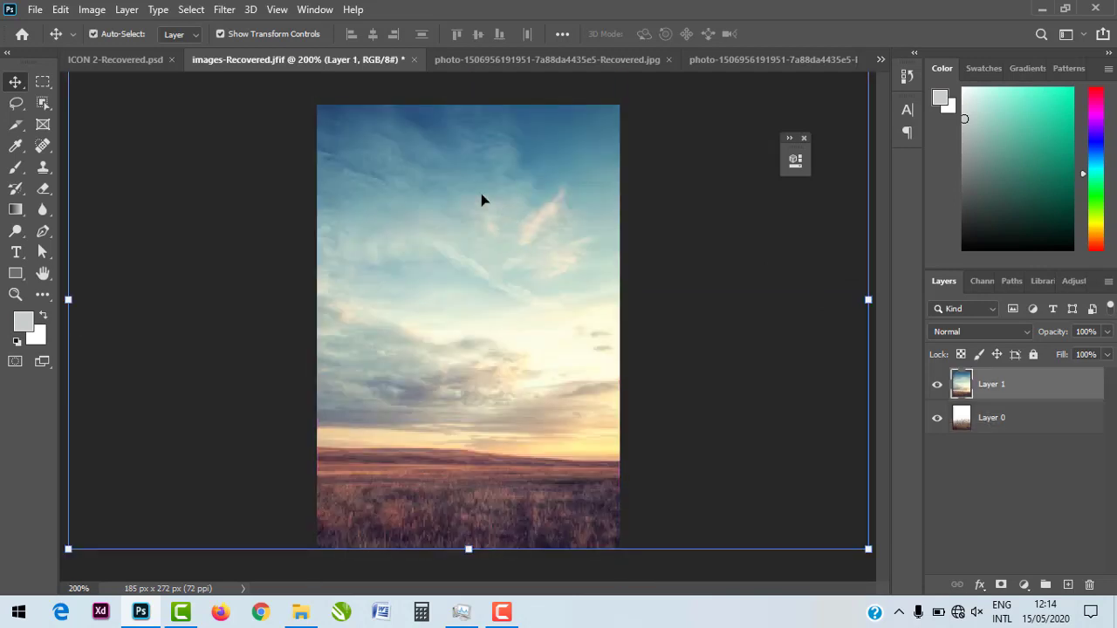
# Open Layer 1's Blending Options and set the black Underlying Layer value of Blend If to 138.
pyautogui.doubleClick(1029, 384)
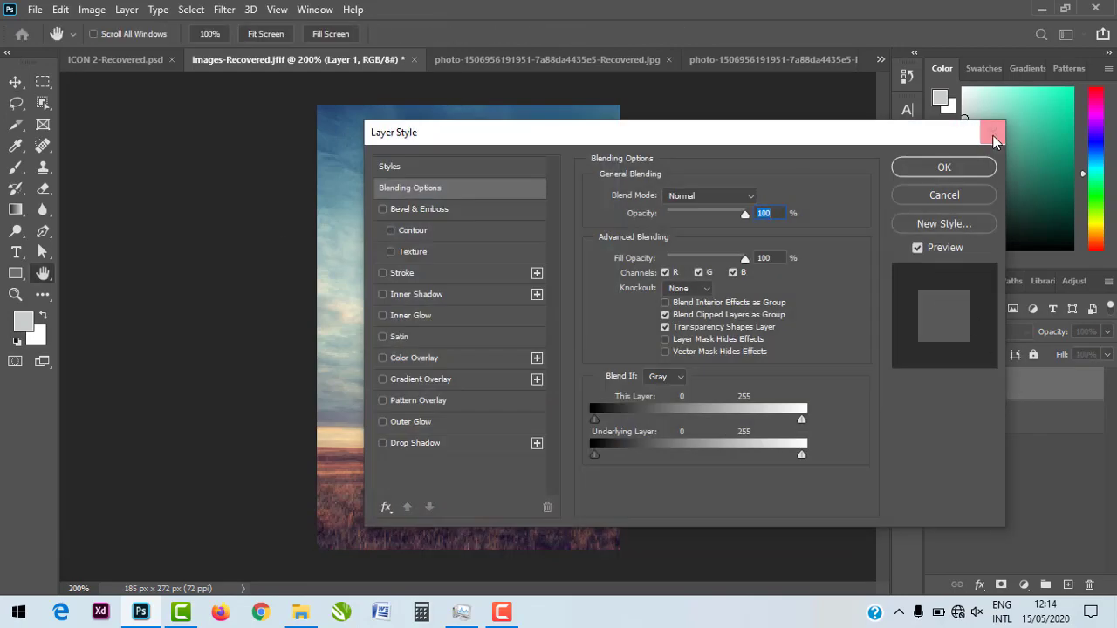
pyautogui.click(987, 137)
pyautogui.rightClick(1030, 384)
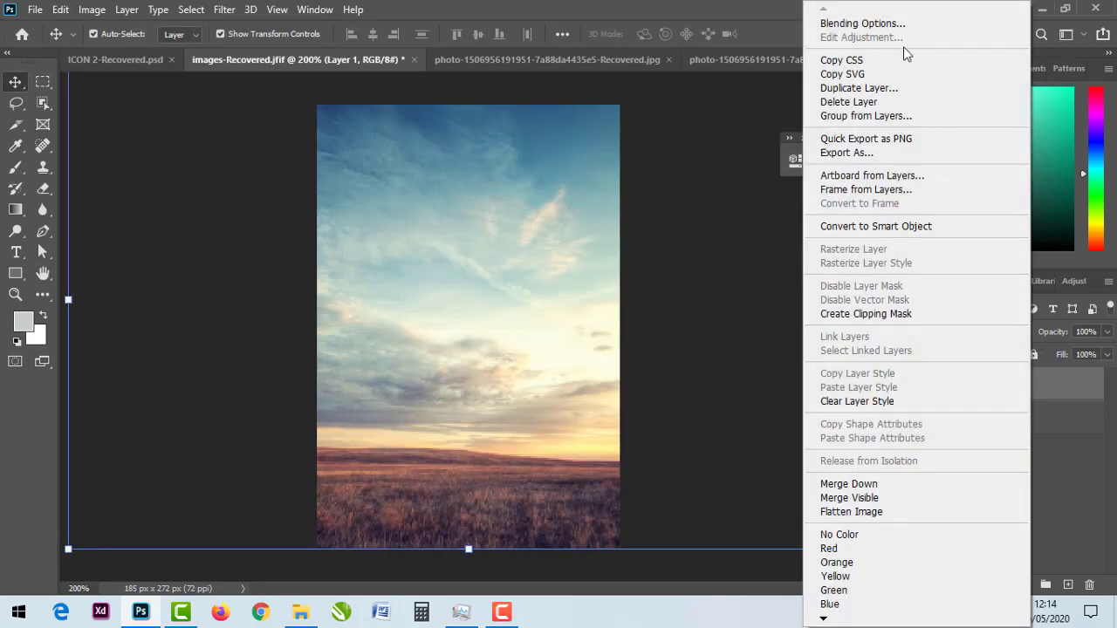
pyautogui.click(864, 23)
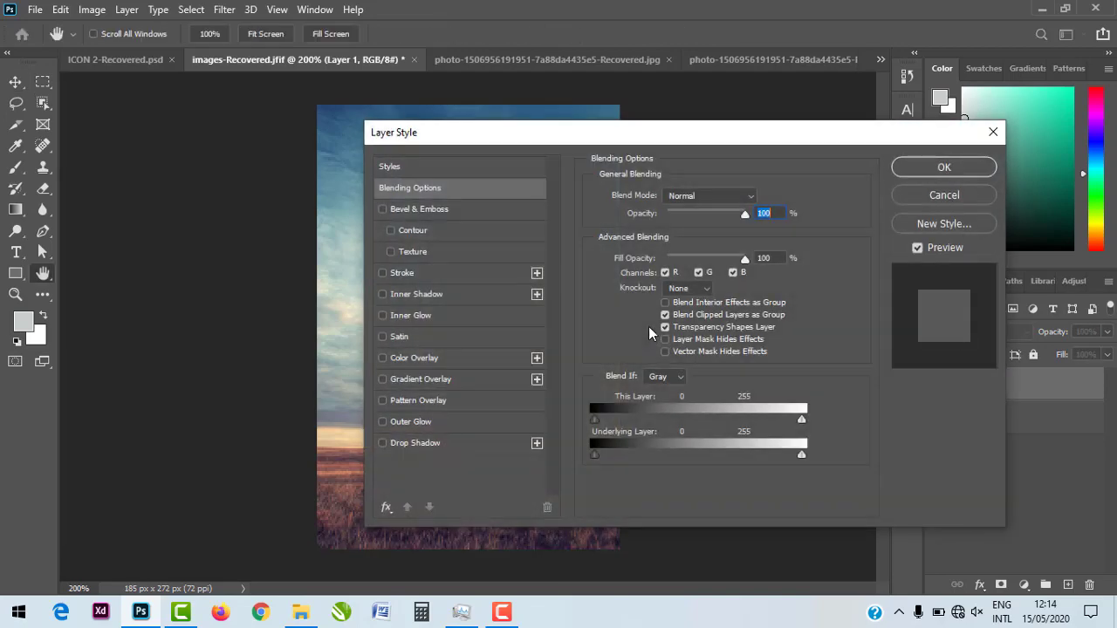
pyautogui.moveTo(541, 138); pyautogui.dragTo(779, 71)
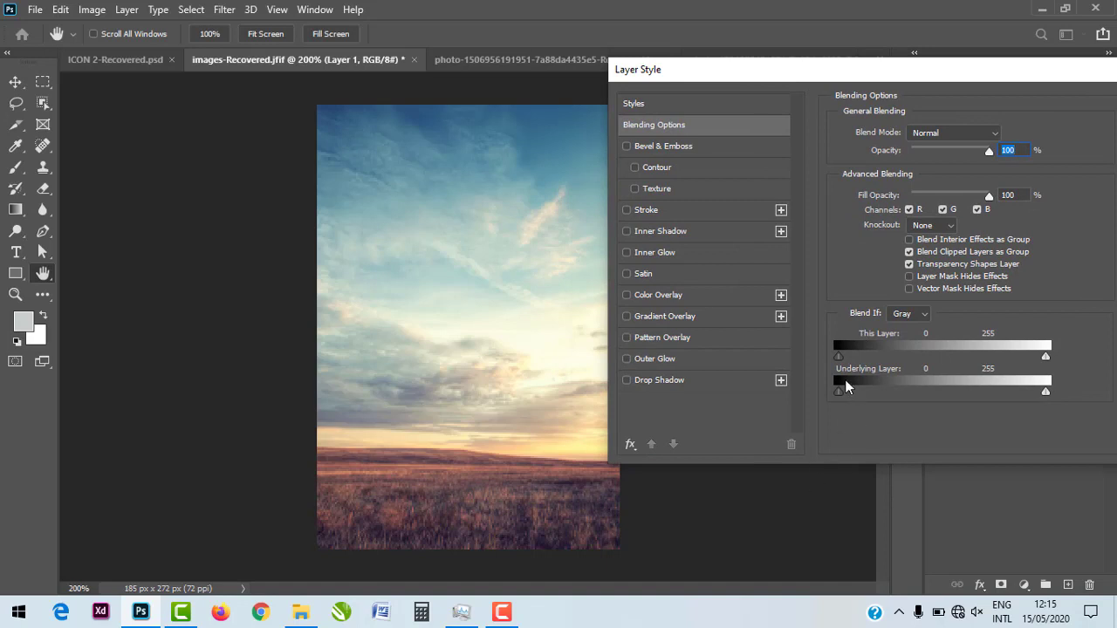
pyautogui.moveTo(836, 357); pyautogui.dragTo(793, 350)
pyautogui.moveTo(913, 79); pyautogui.dragTo(376, 99)
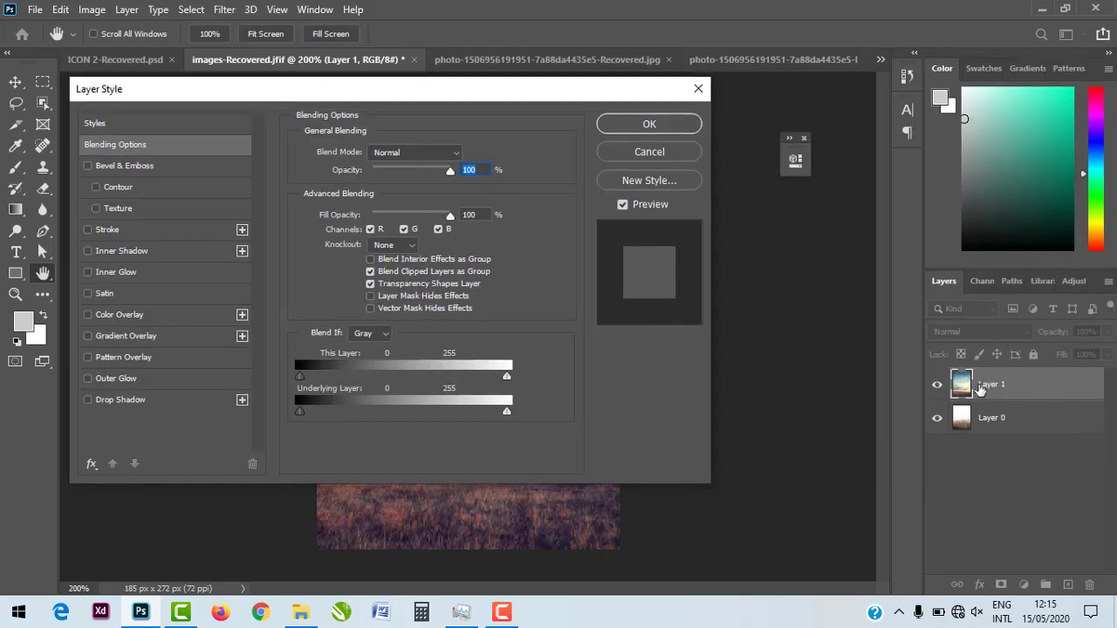
pyautogui.moveTo(453, 77); pyautogui.dragTo(824, 38)
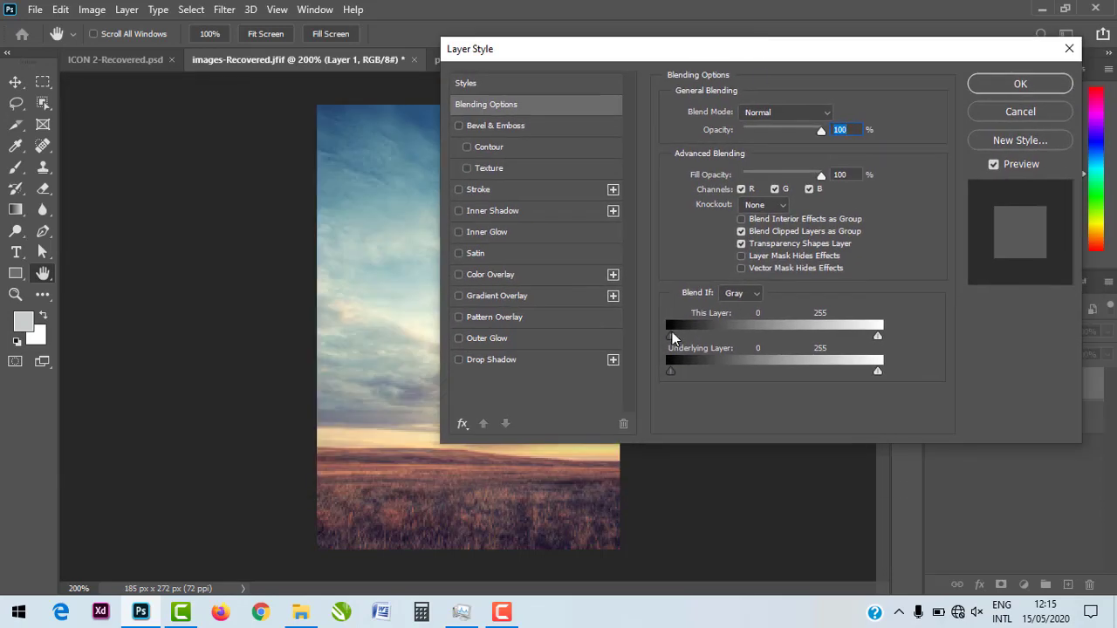
pyautogui.moveTo(670, 370); pyautogui.dragTo(783, 368)
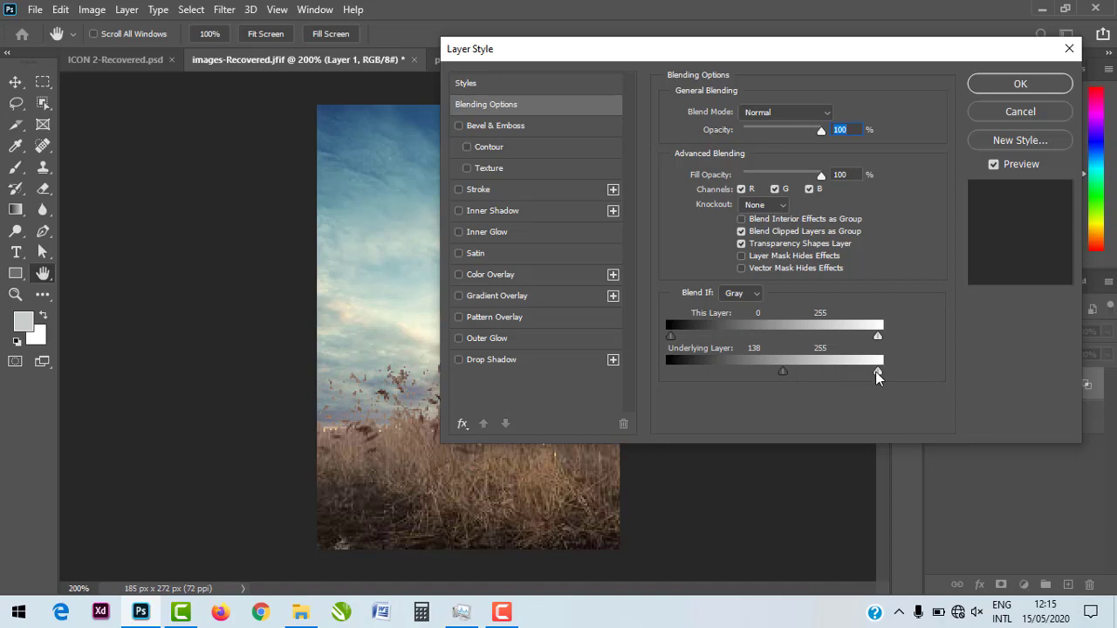
# Split the black Underlying Layer slider into 112 / 166 and move the Layer Style dialog clear of the image.
pyautogui.moveTo(877, 371); pyautogui.dragTo(926, 358)
pyautogui.moveTo(779, 372)
pyautogui.mouseDown()
pyautogui.moveTo(716, 365)
pyautogui.moveTo(789, 370)
pyautogui.moveTo(746, 370)
pyautogui.moveTo(760, 367)
pyautogui.mouseUp()
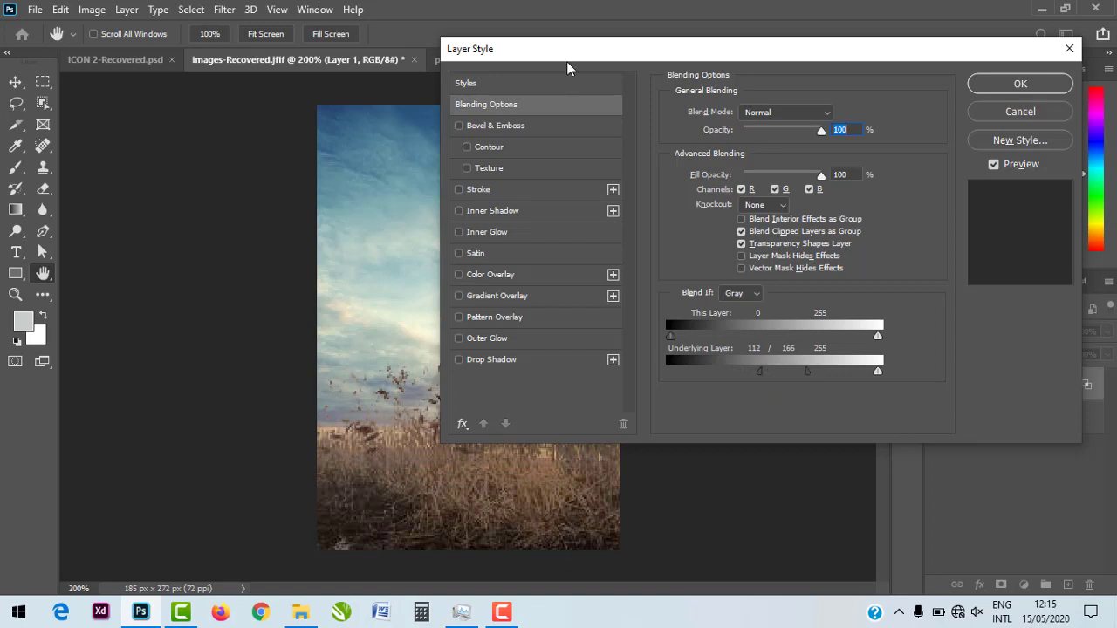
pyautogui.moveTo(567, 58); pyautogui.dragTo(996, 167)
pyautogui.moveTo(796, 78); pyautogui.dragTo(794, 55)
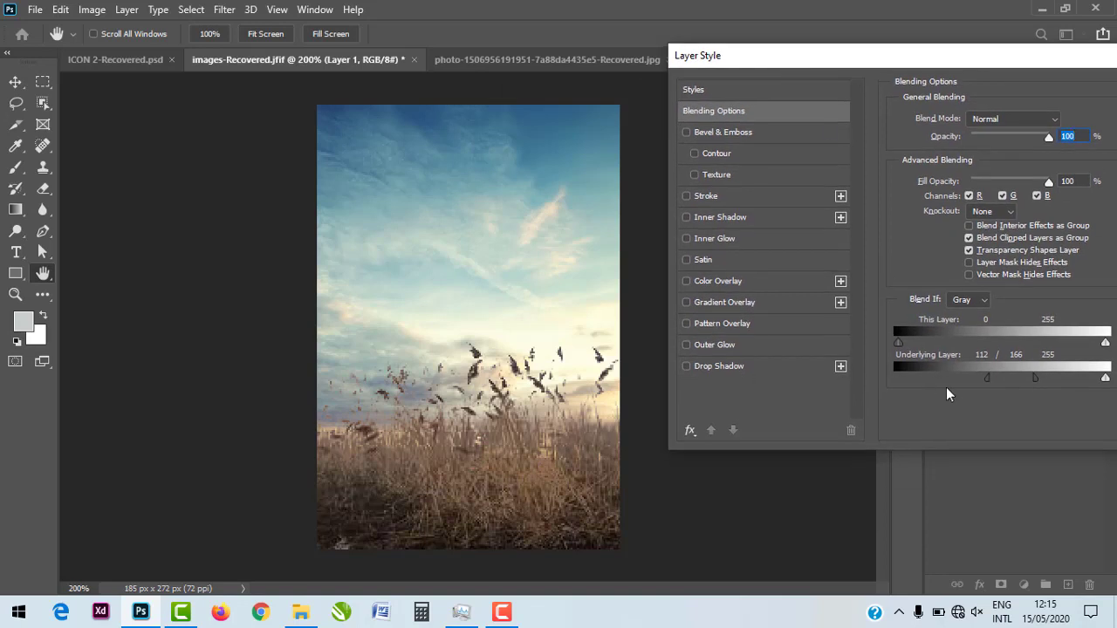
# Refine the split black Underlying Layer values to 149 / 177 and apply the layer style.
pyautogui.moveTo(988, 379); pyautogui.dragTo(1022, 387)
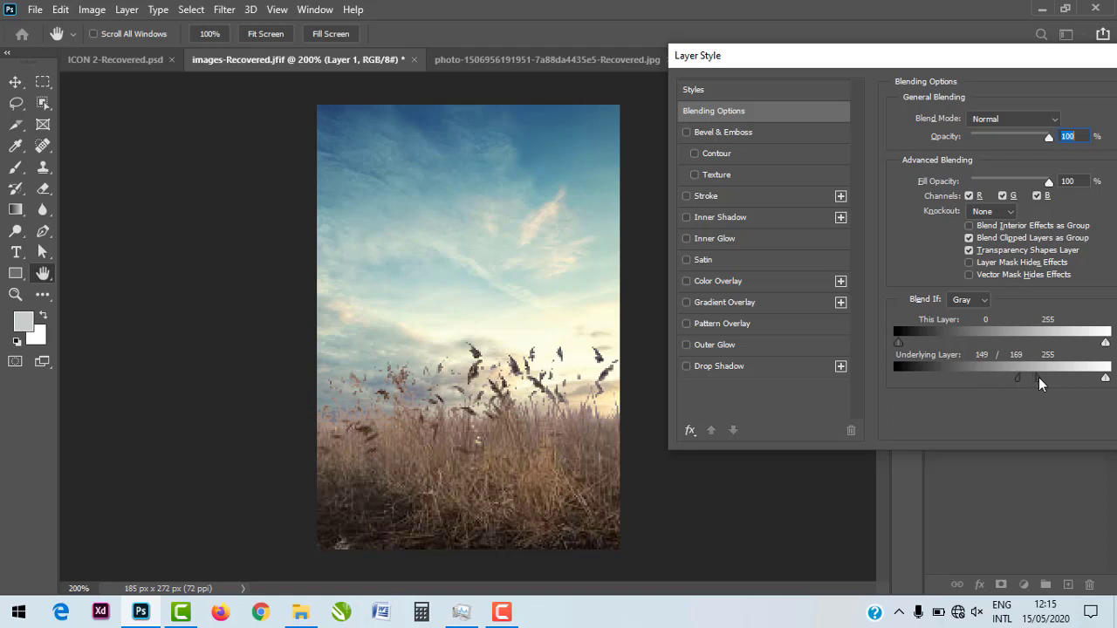
pyautogui.moveTo(1039, 384)
pyautogui.mouseDown()
pyautogui.moveTo(1026, 384)
pyautogui.moveTo(1045, 382)
pyautogui.mouseUp()
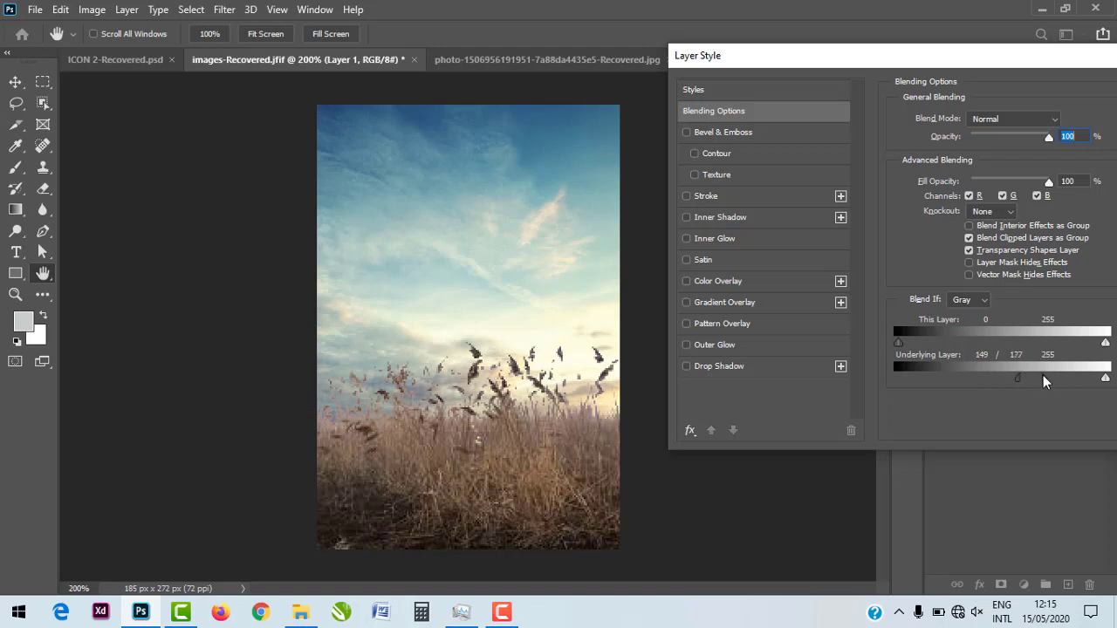
pyautogui.moveTo(1028, 57); pyautogui.dragTo(803, 57)
pyautogui.click(1021, 88)
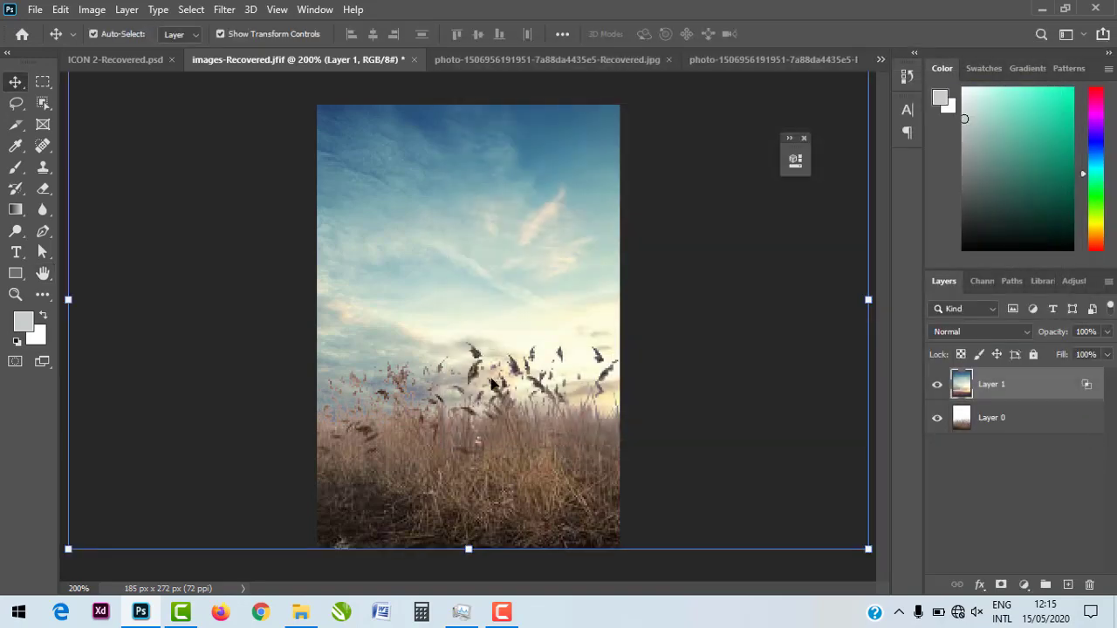
# Move Layer 1 slightly up and to the right to reposition the sky behind the reeds.
pyautogui.moveTo(508, 271); pyautogui.dragTo(525, 234)
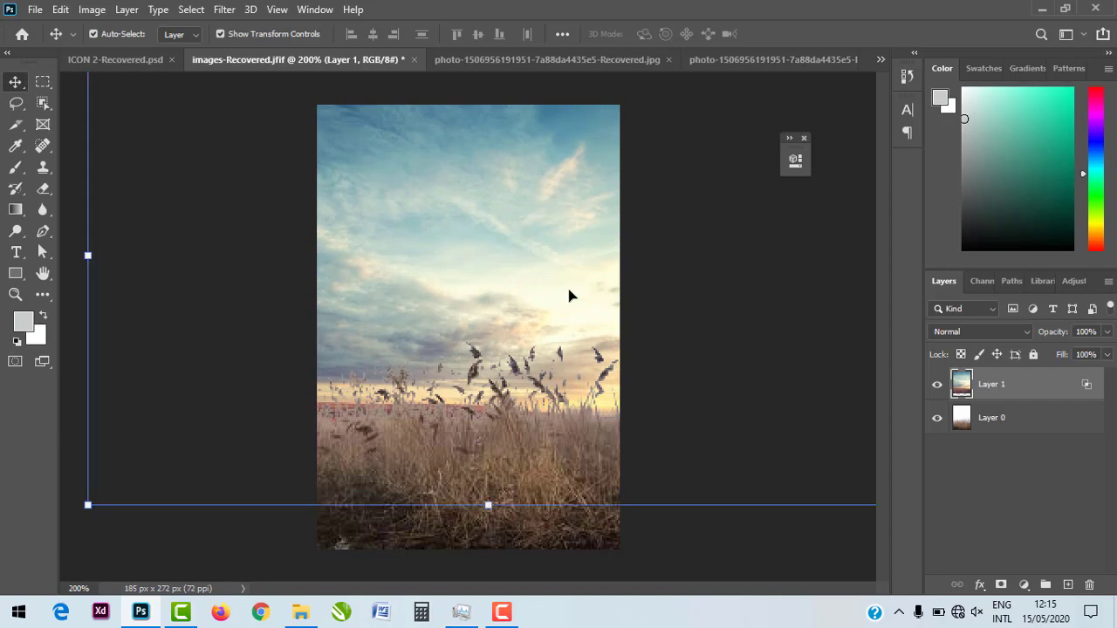
pyautogui.hotkey('ctrl', '-')
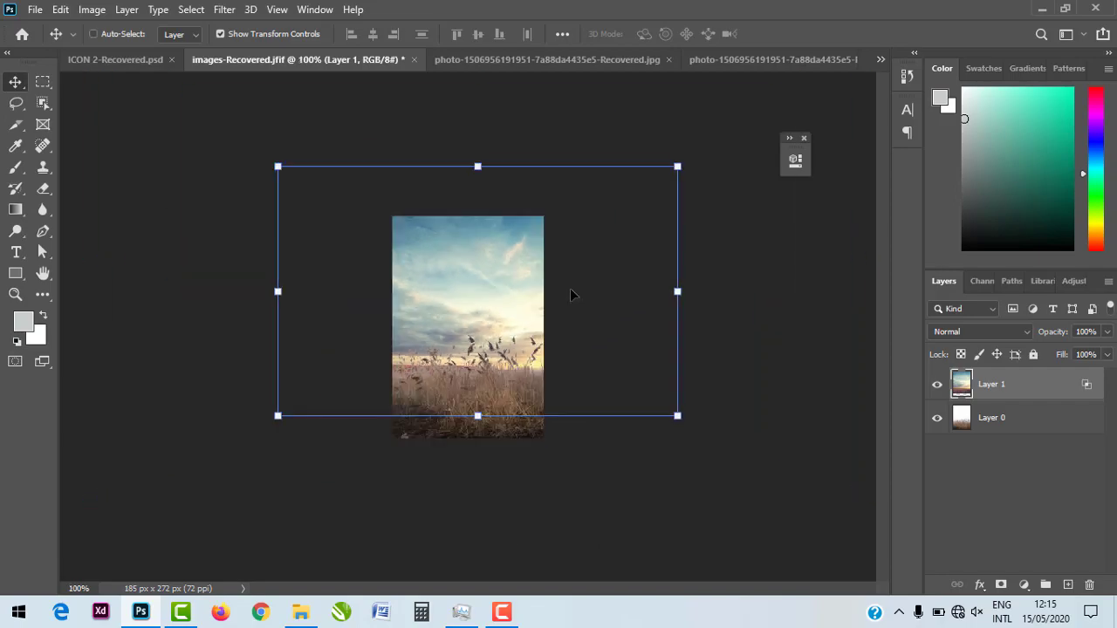
pyautogui.hotkey('ctrl', '+')
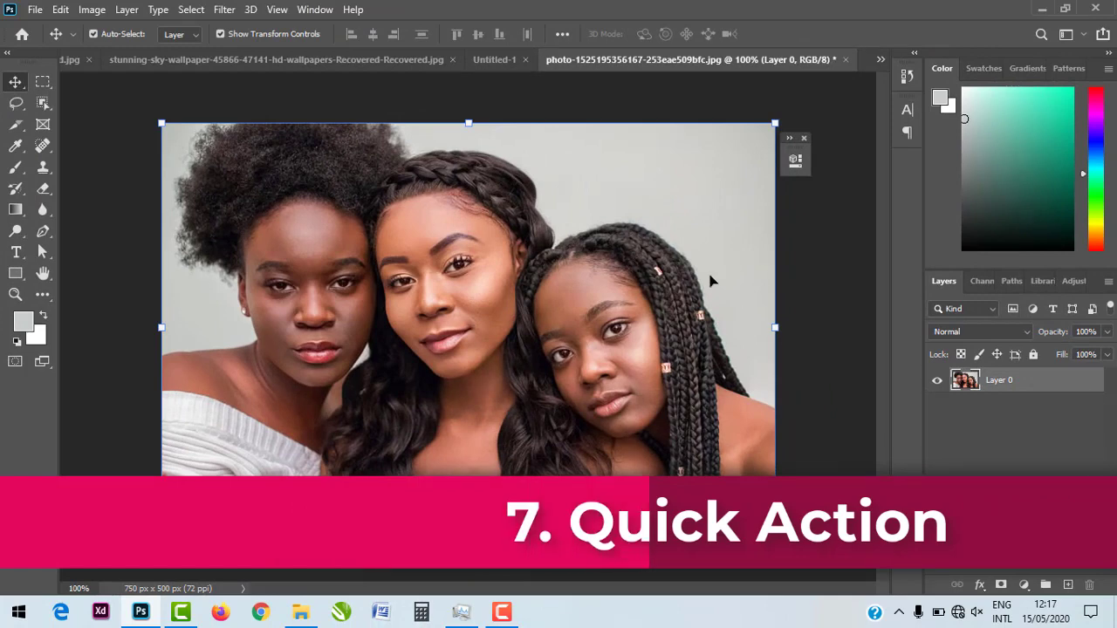
pyautogui.click(312, 10)
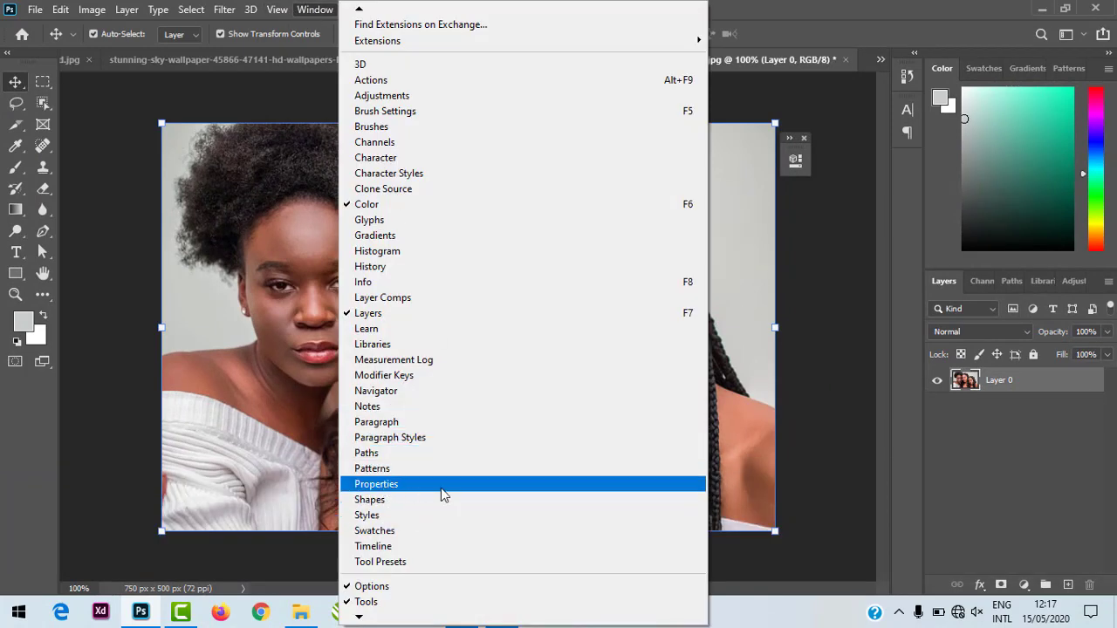
pyautogui.click(386, 486)
pyautogui.moveTo(658, 166); pyautogui.dragTo(828, 183)
pyautogui.click(331, 12)
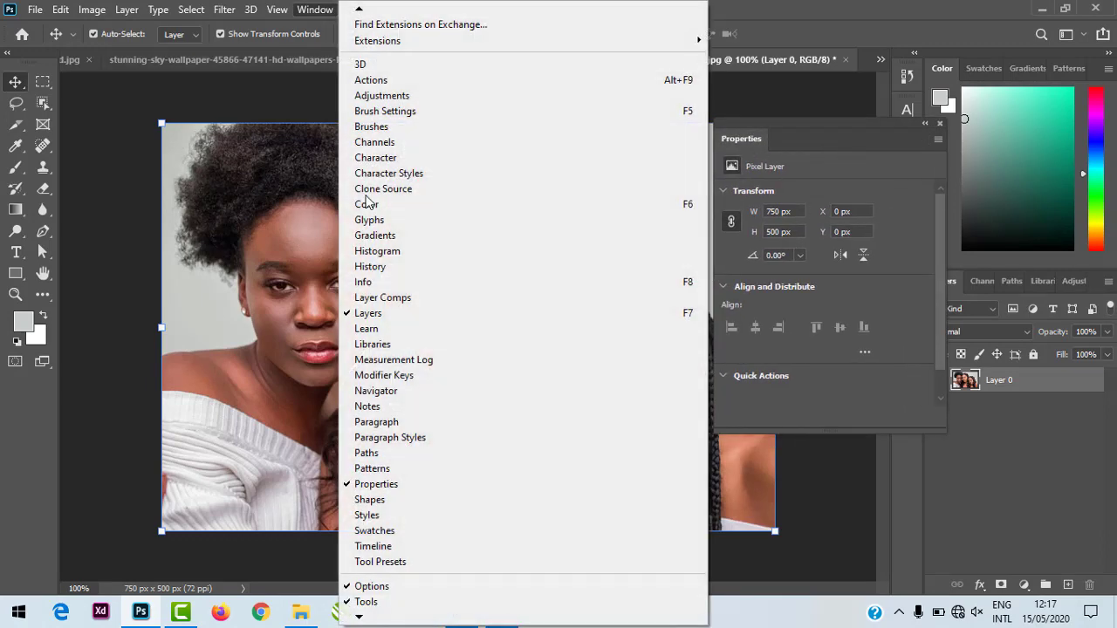
pyautogui.click(387, 486)
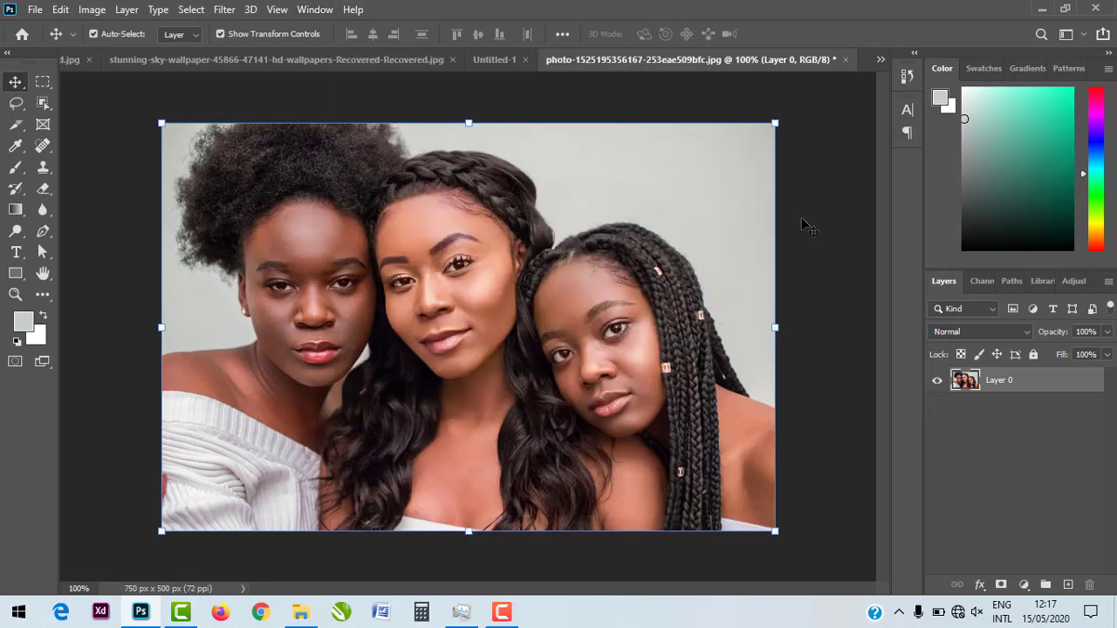
# Show the Properties of Layer 0, expand its Quick Actions, and remove the background of the three-women photo.
pyautogui.click(315, 10)
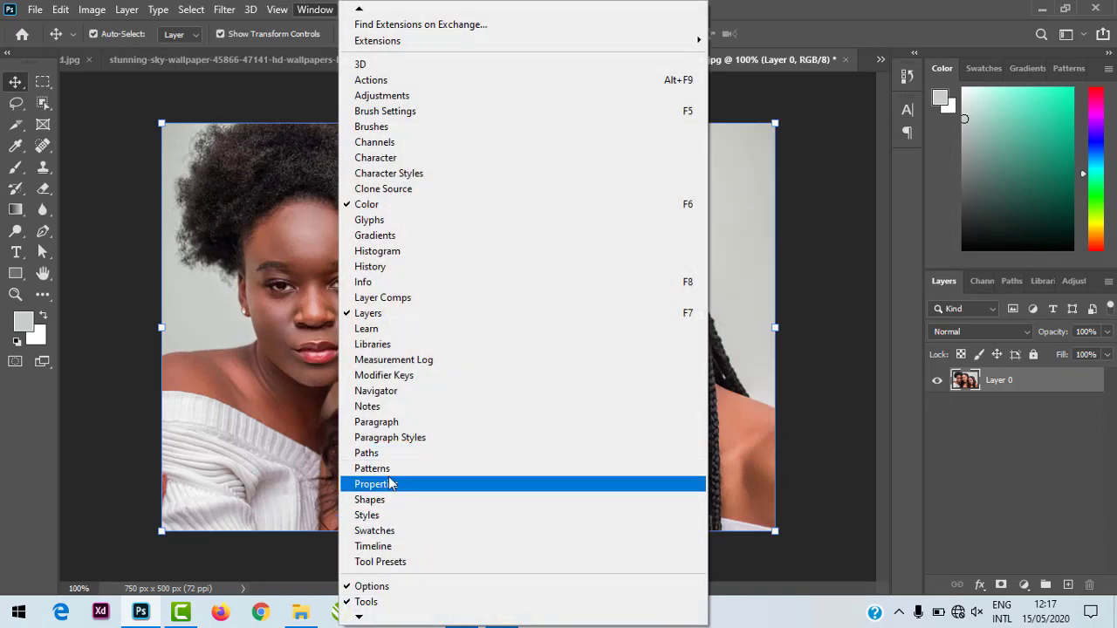
pyautogui.click(424, 484)
pyautogui.moveTo(824, 143); pyautogui.dragTo(838, 170)
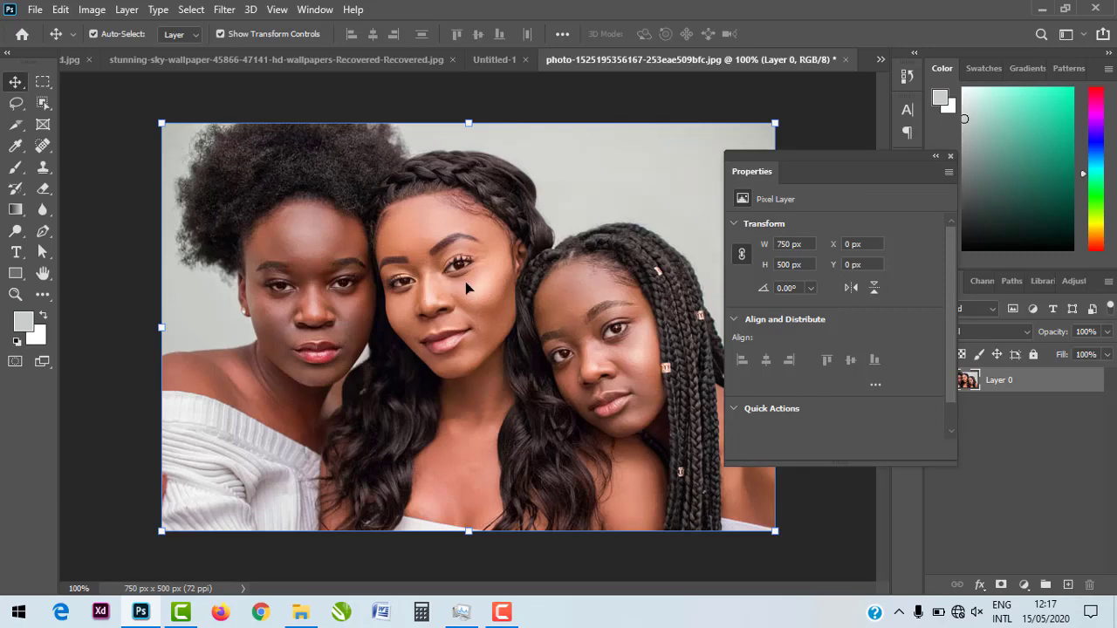
pyautogui.scroll(-1, 790, 384)
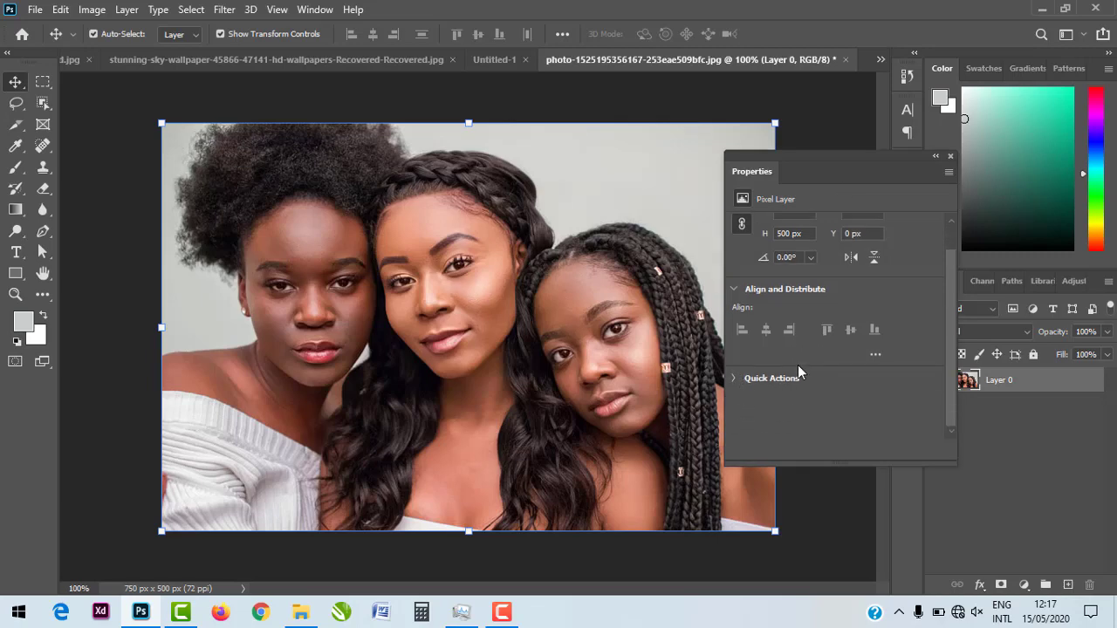
pyautogui.click(742, 380)
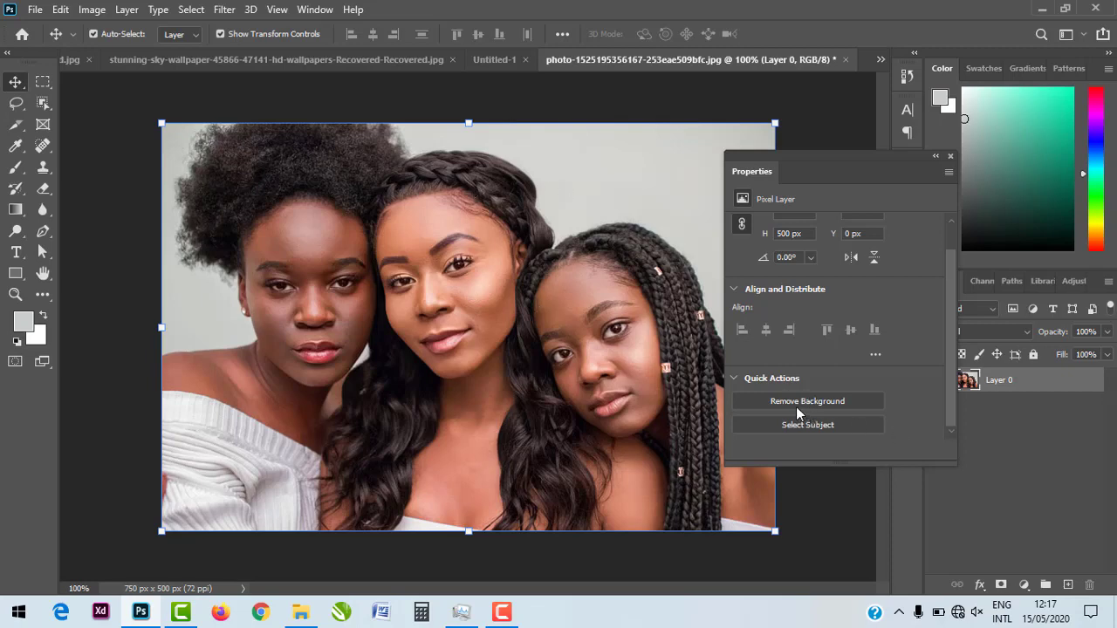
pyautogui.click(785, 403)
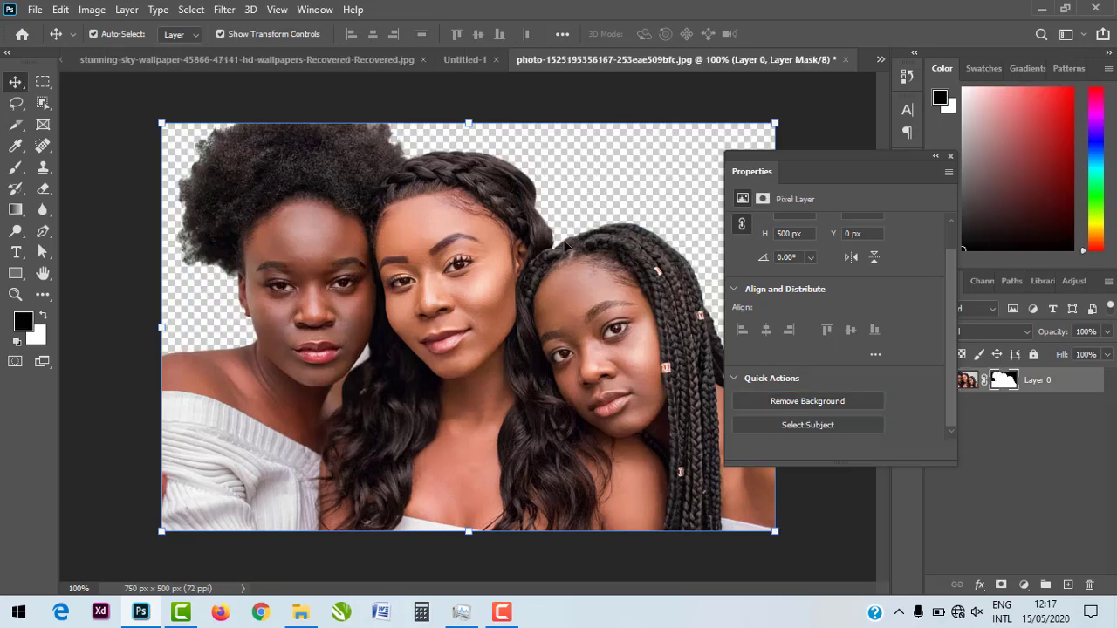
# Uncover the layer list and view the properties of Layer 0's layer mask.
pyautogui.moveTo(801, 160); pyautogui.dragTo(592, 235)
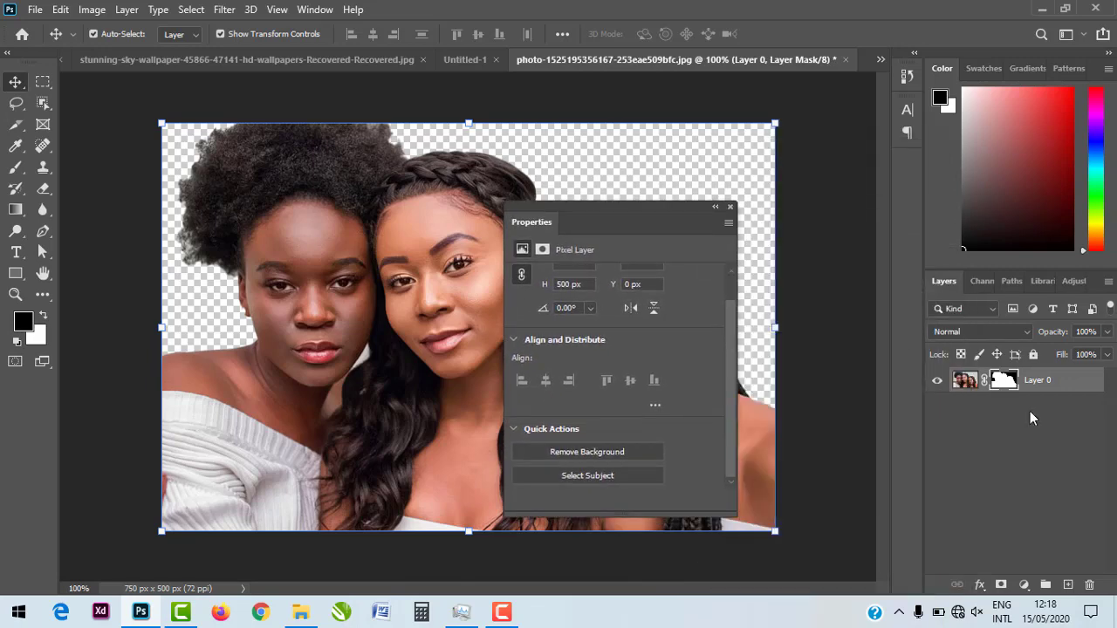
pyautogui.click(1046, 548)
pyautogui.click(1046, 547)
pyautogui.click(1002, 384)
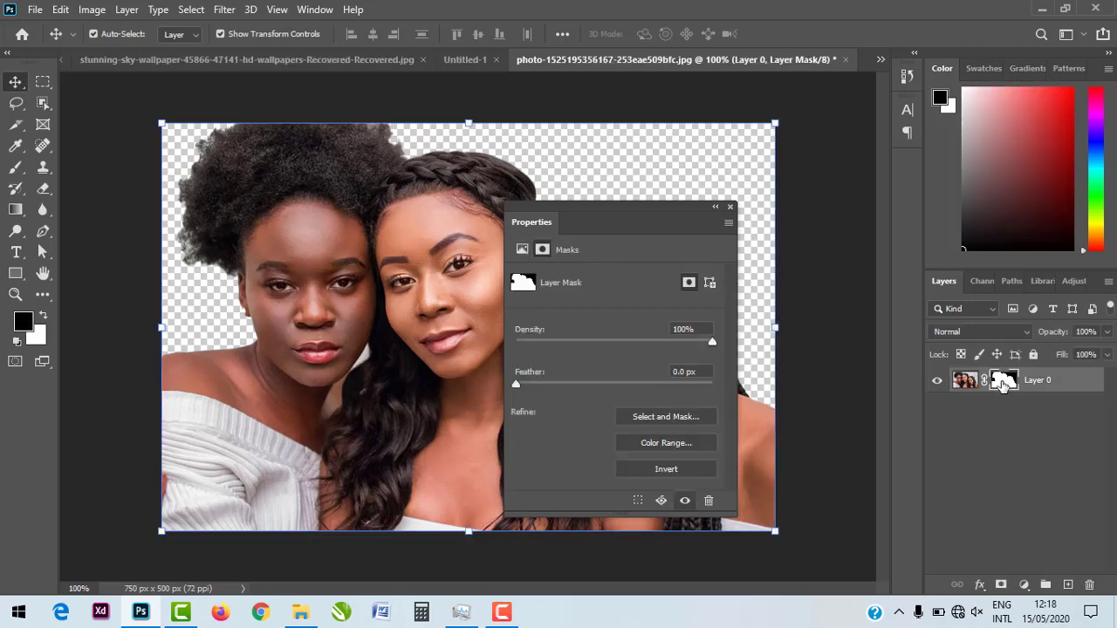
# Add a new layer beneath Layer 0 and fill it with black.
pyautogui.click(1068, 584)
pyautogui.moveTo(1025, 379); pyautogui.dragTo(1017, 416)
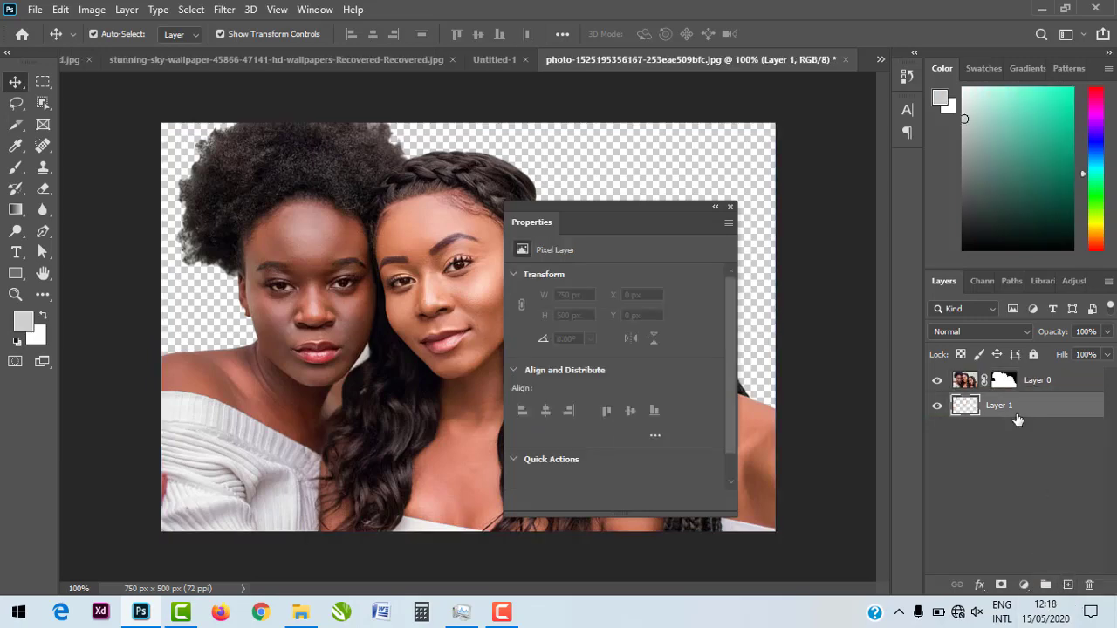
pyautogui.press('d')
pyautogui.hotkey('alt', 'BackSpace')
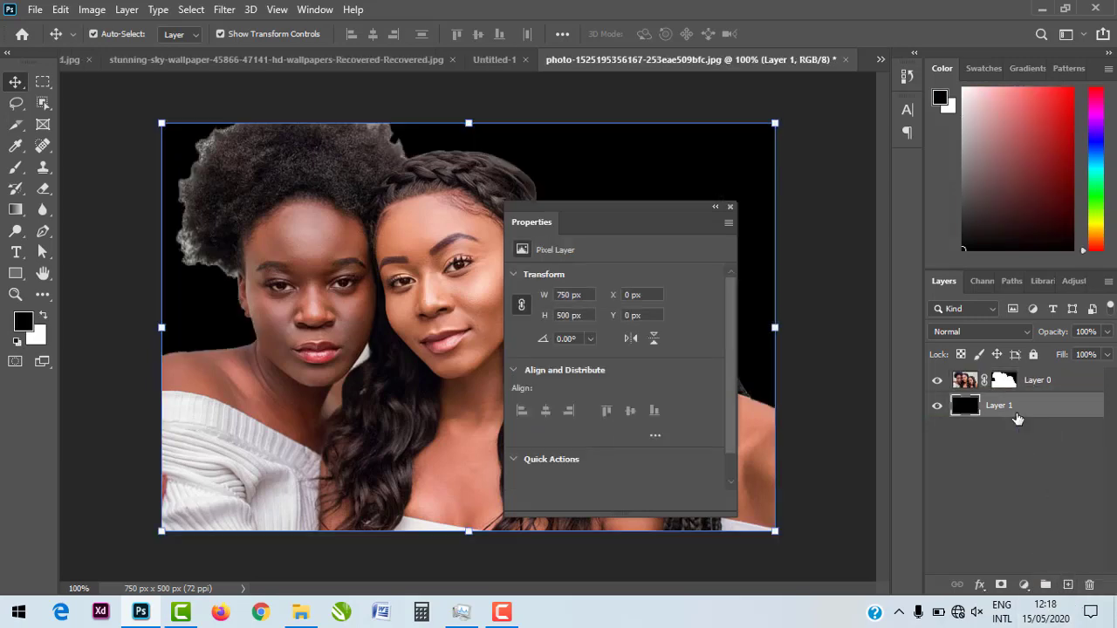
# Dock the Properties panel beside the canvas.
pyautogui.moveTo(612, 216); pyautogui.dragTo(882, 181)
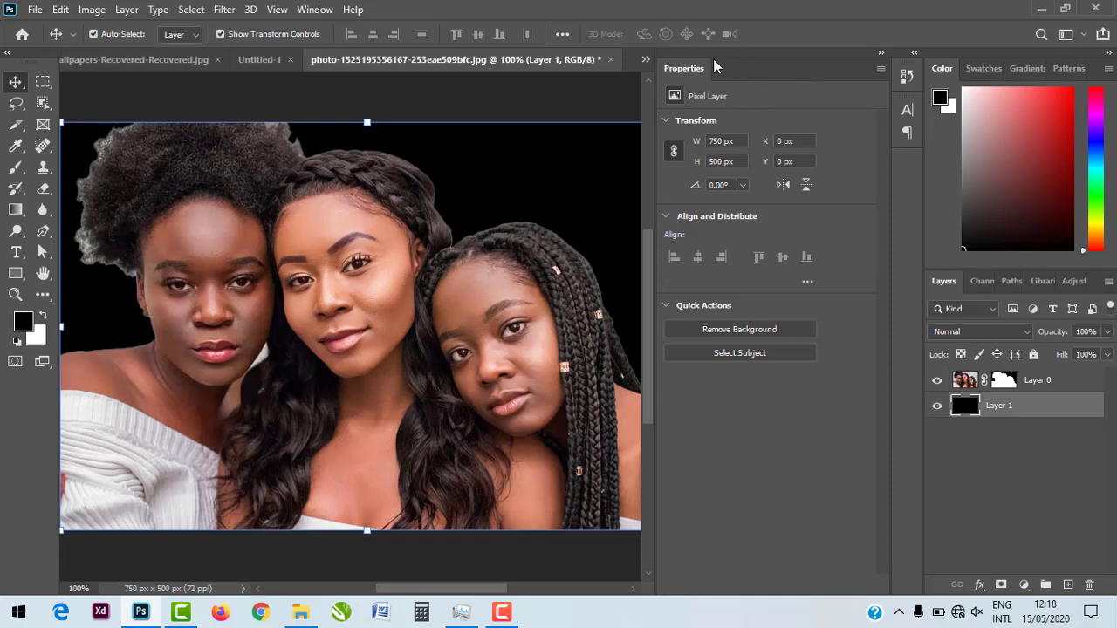
pyautogui.click(645, 61)
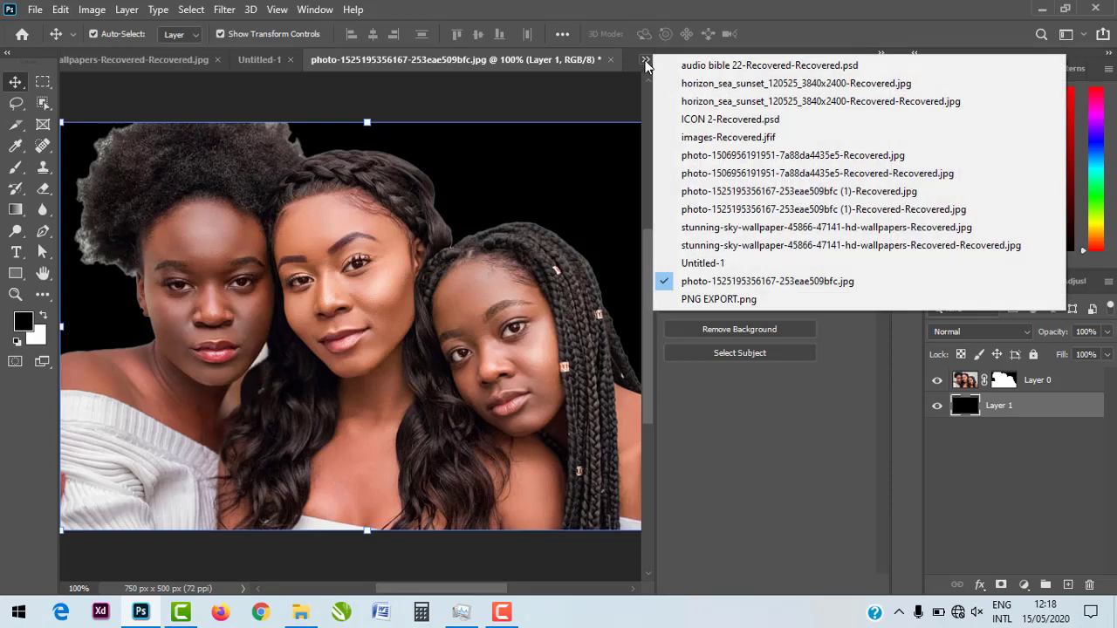
pyautogui.click(689, 15)
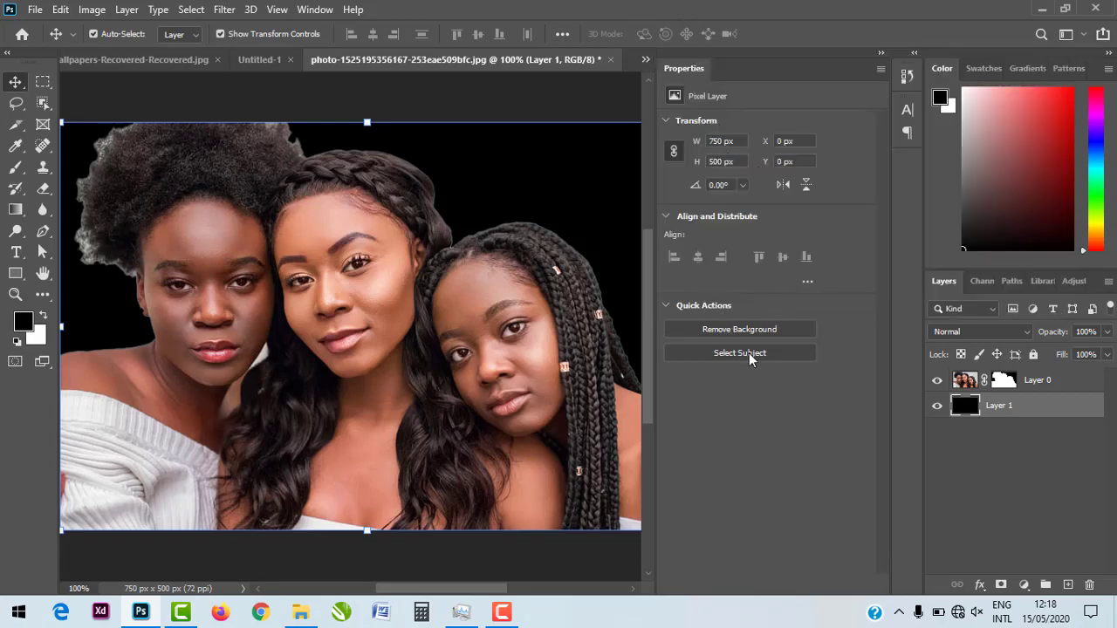
# Try to select the subject on Layer 0 with the Select Subject quick action.
pyautogui.click(965, 380)
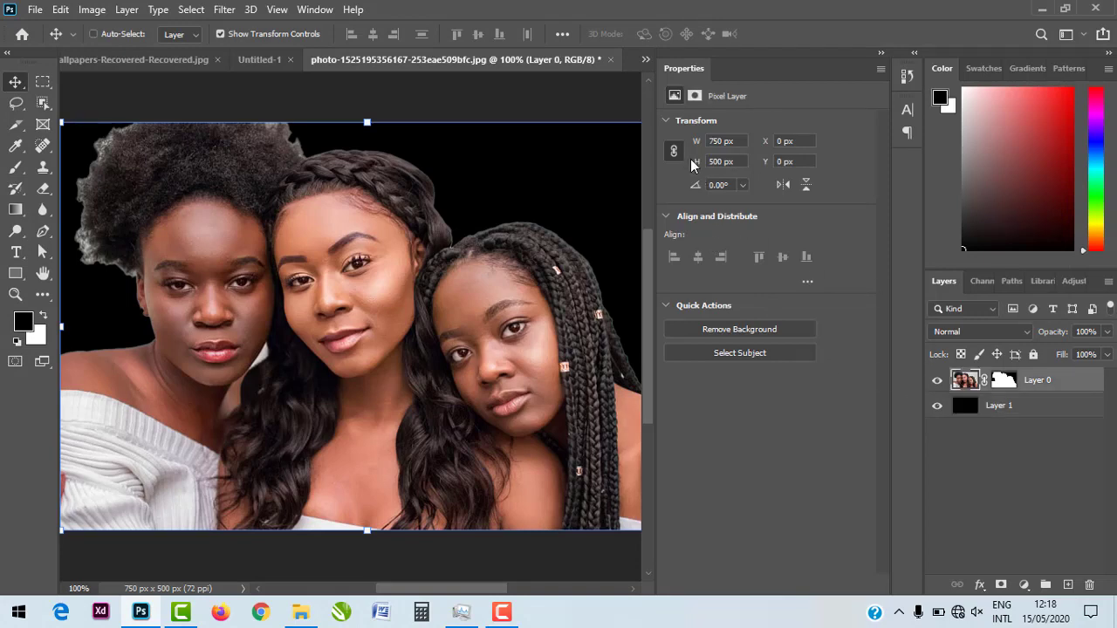
pyautogui.press('ctrl')
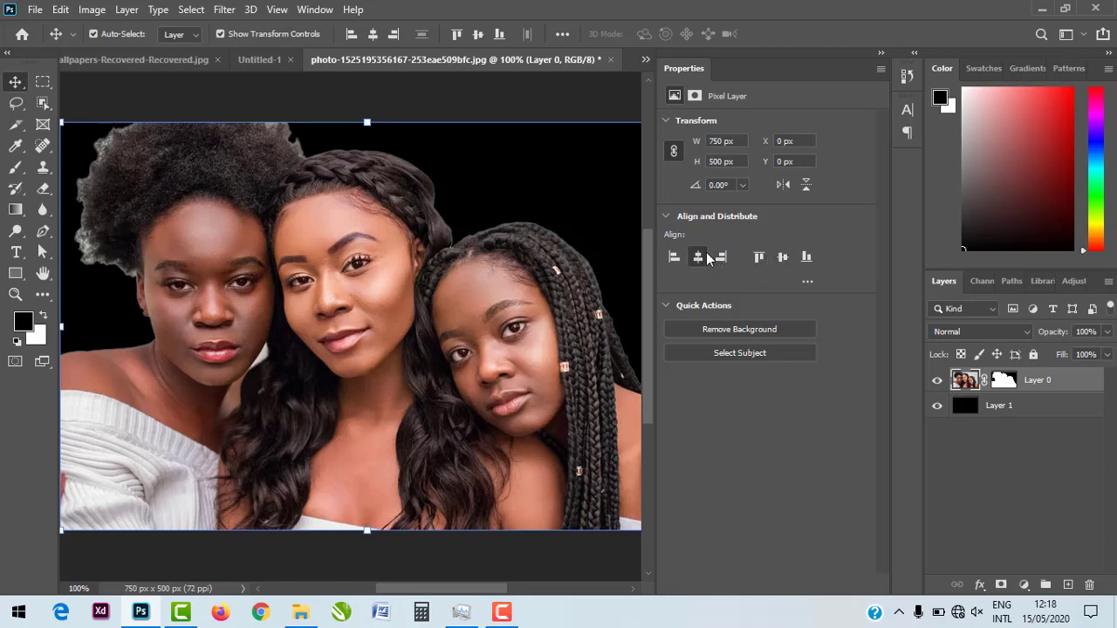
pyautogui.click(665, 216)
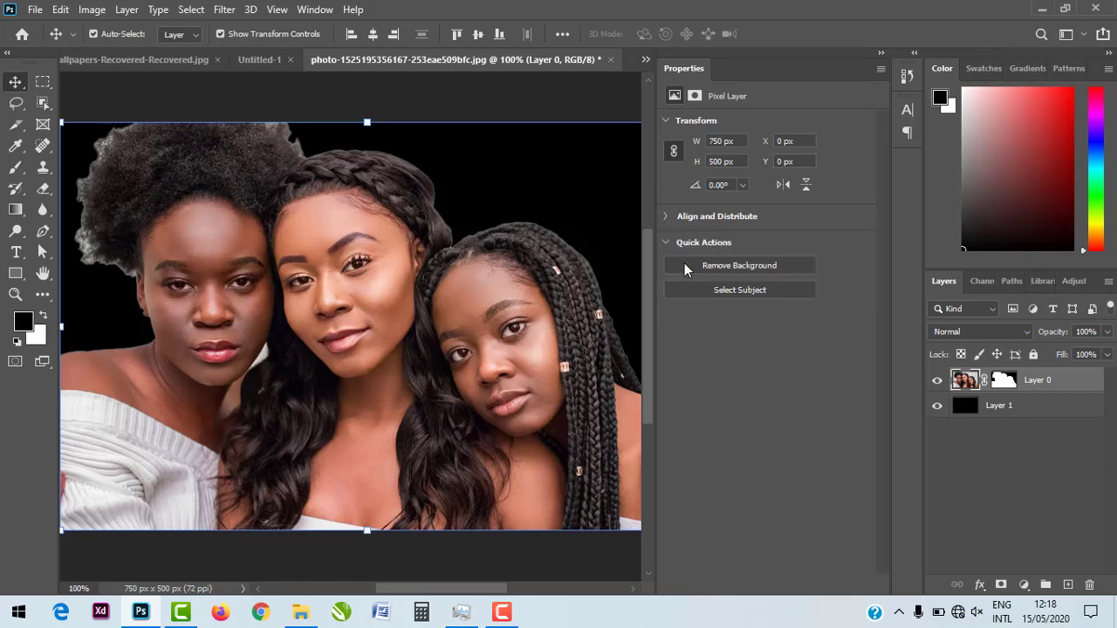
pyautogui.click(762, 295)
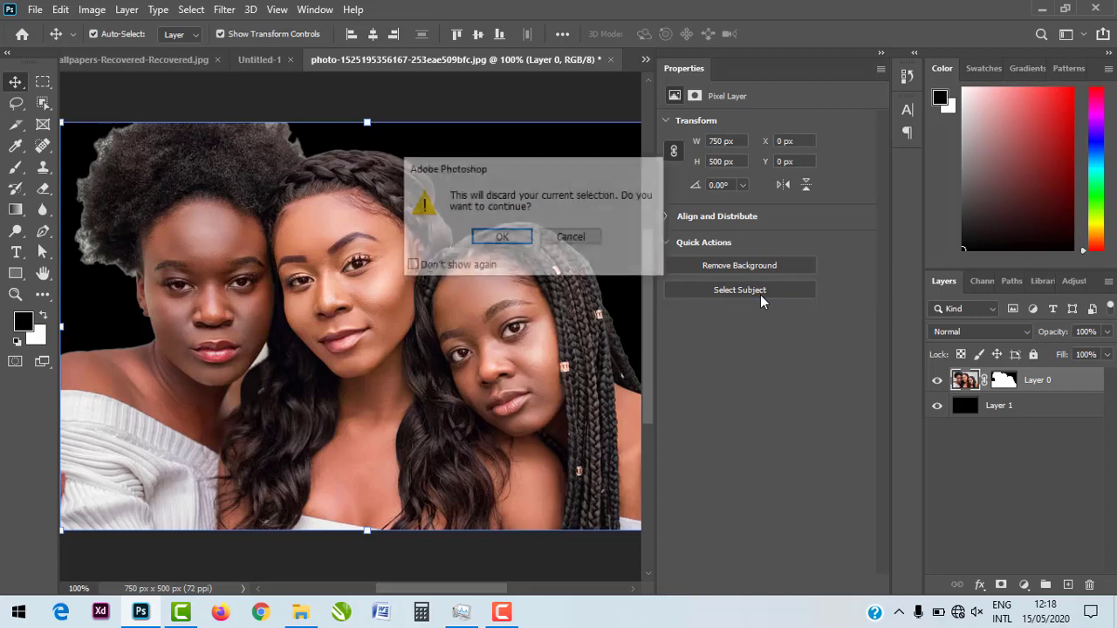
pyautogui.click(573, 238)
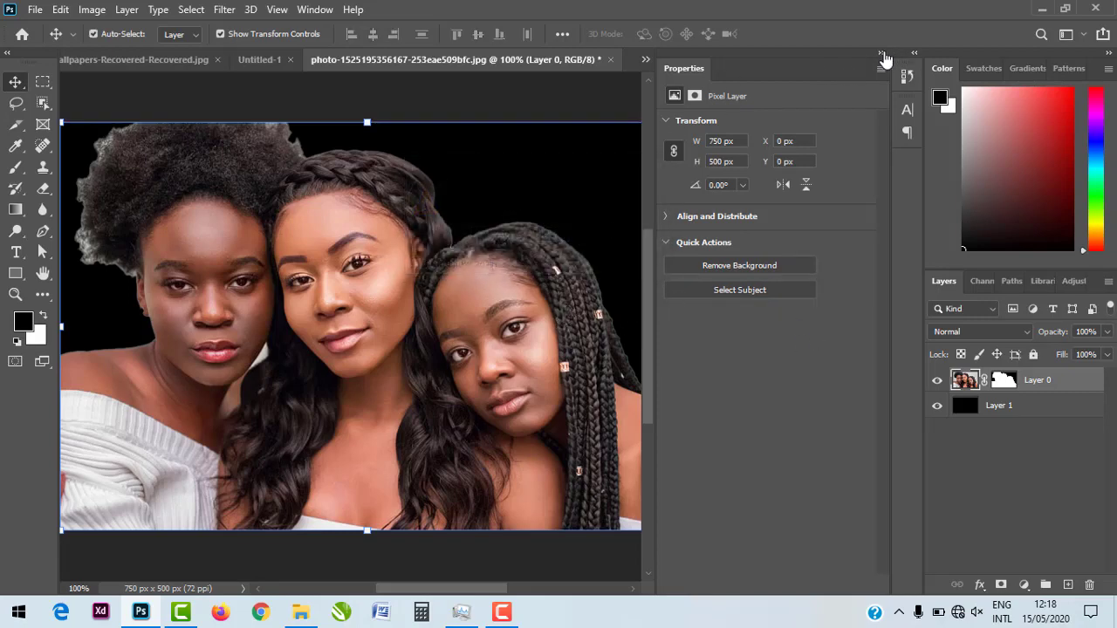
# Collapse the Quick Actions section and the Properties panel to free up the canvas.
pyautogui.click(670, 244)
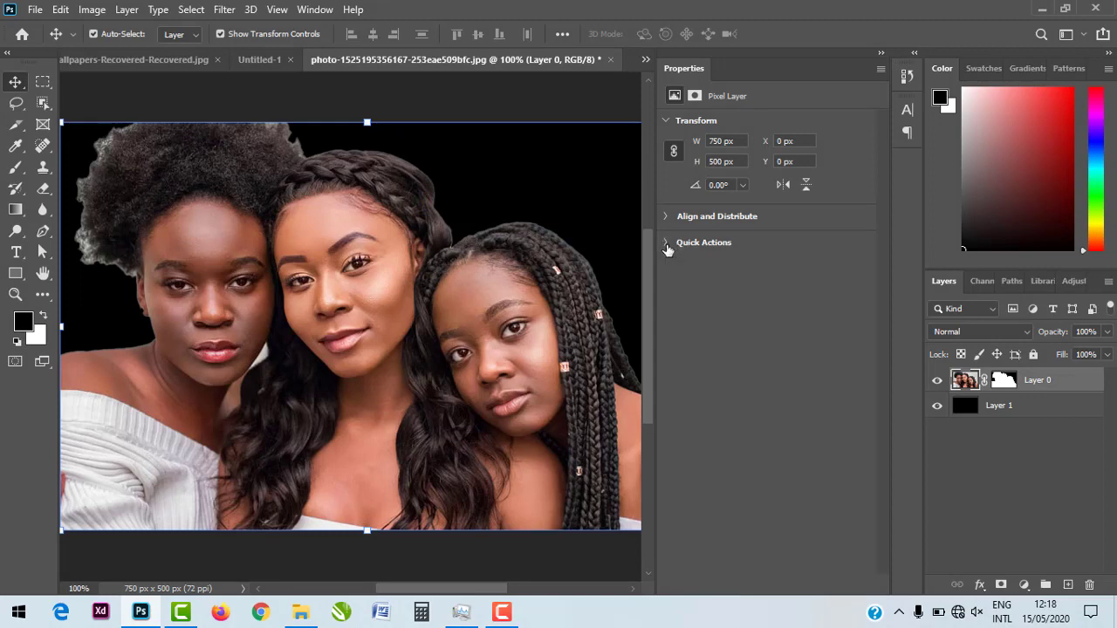
pyautogui.click(880, 53)
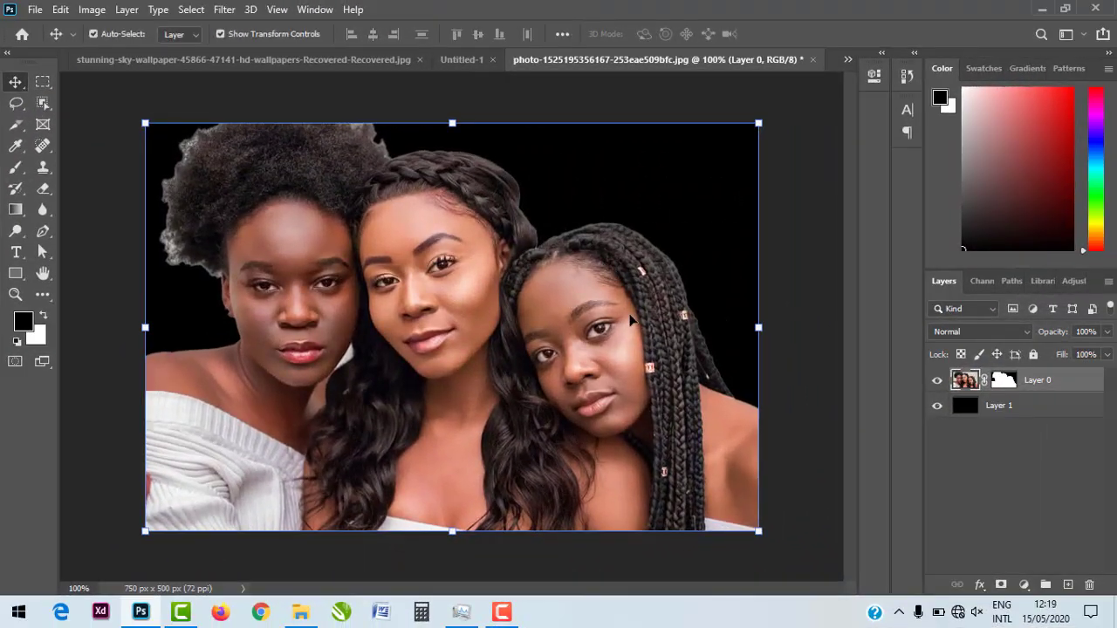
pyautogui.click(93, 34)
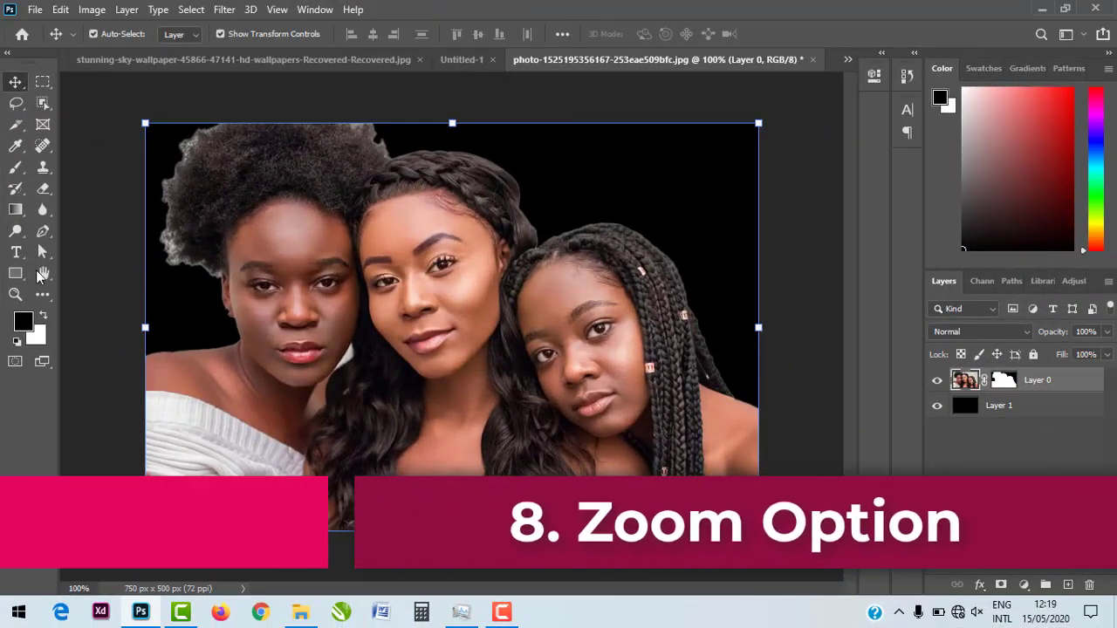
# Choose red as the foreground colour and draw a rectangle about 55 by 52 px on the black area near the photo's upper right.
pyautogui.moveTo(1038, 109); pyautogui.dragTo(1059, 90)
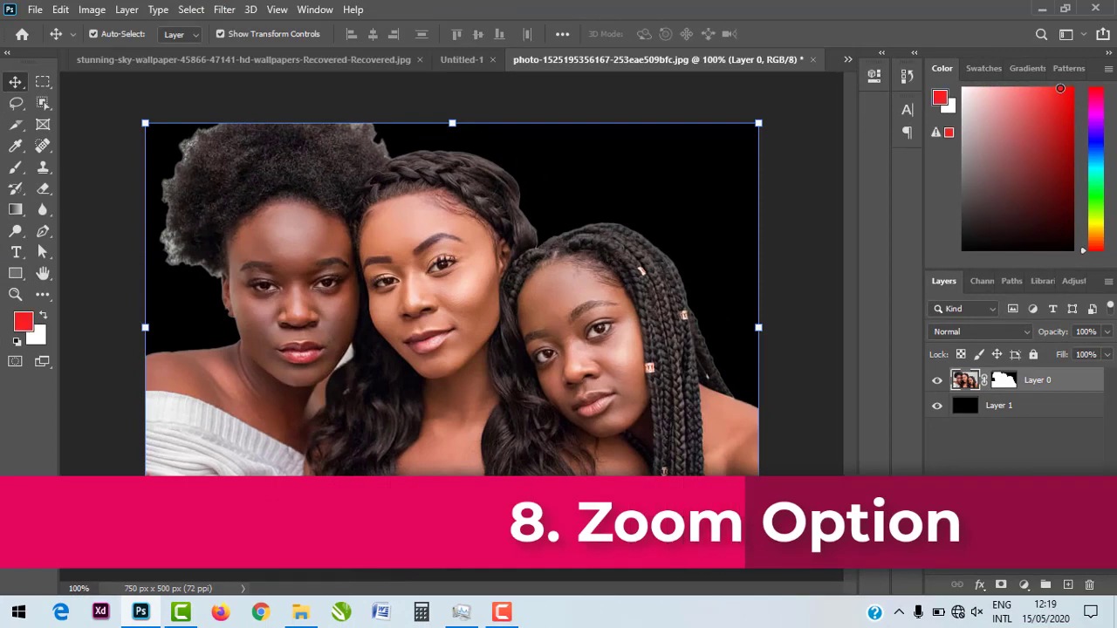
pyautogui.click(16, 273)
pyautogui.click(87, 267)
pyautogui.moveTo(600, 147)
pyautogui.mouseDown()
pyautogui.moveTo(623, 179)
pyautogui.moveTo(646, 189)
pyautogui.mouseUp()
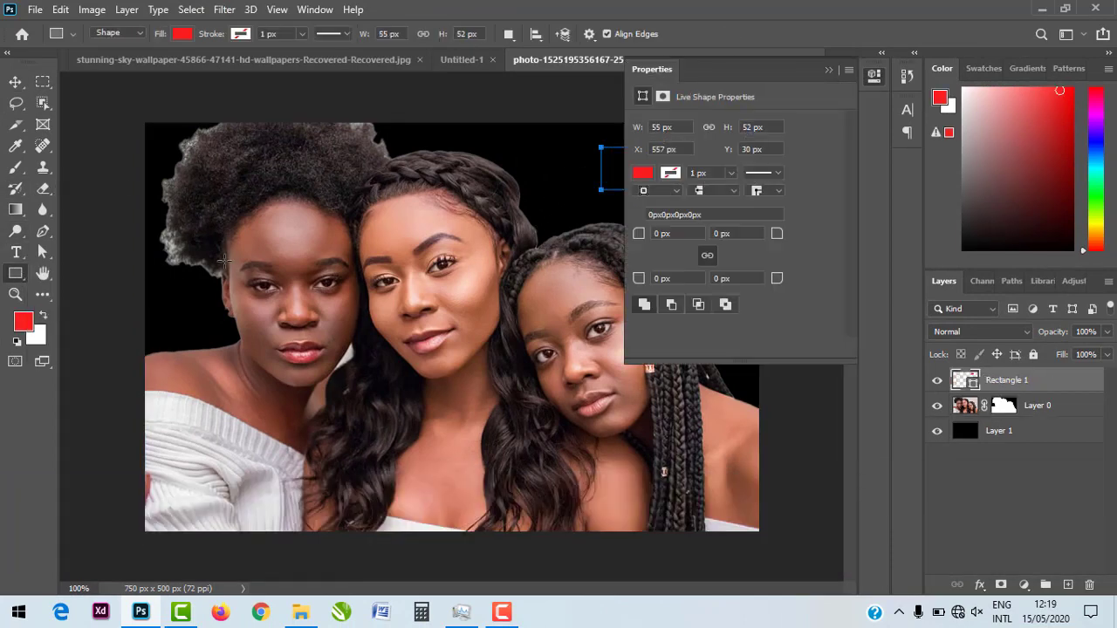
# Collapse the shape properties and zoom the photo in and out with the Zoom tool's Scrubby Zoom.
pyautogui.click(17, 296)
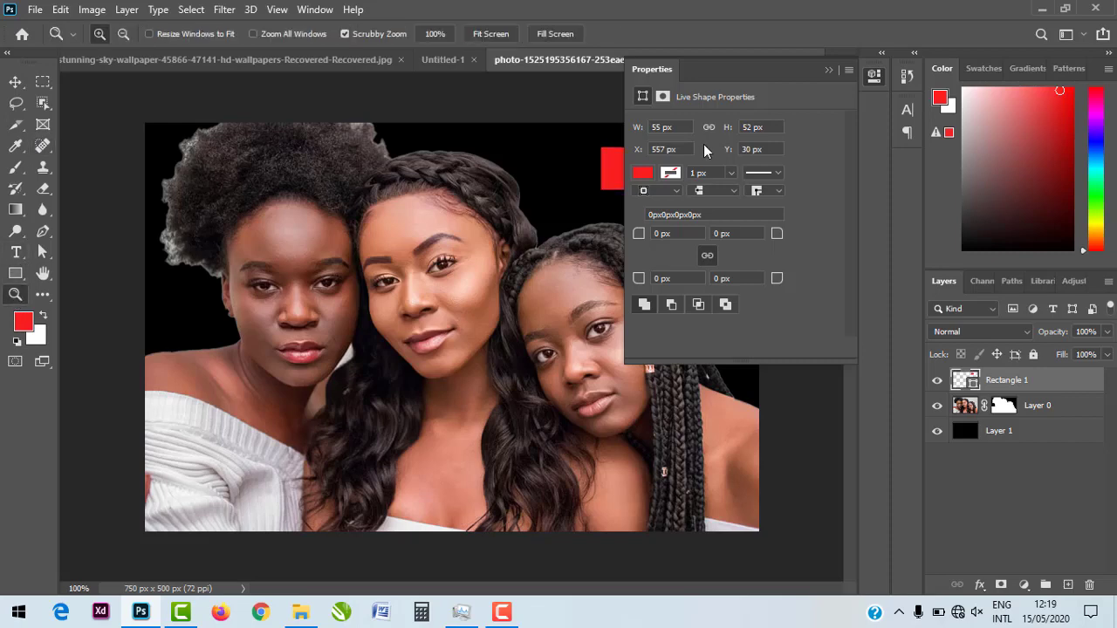
pyautogui.click(826, 68)
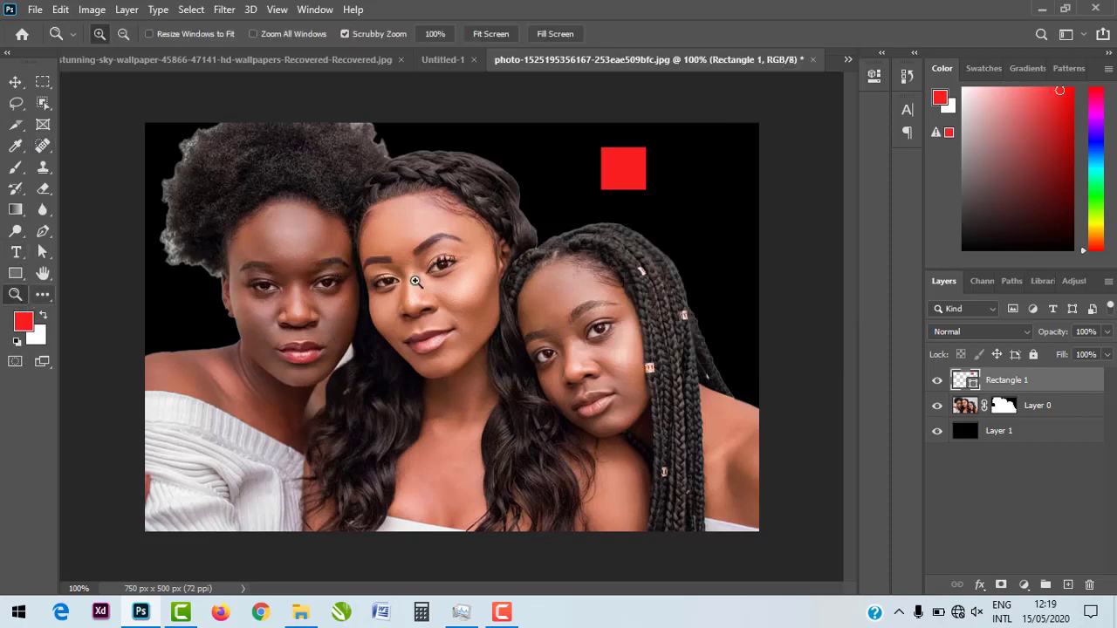
pyautogui.moveTo(576, 122); pyautogui.dragTo(597, 226)
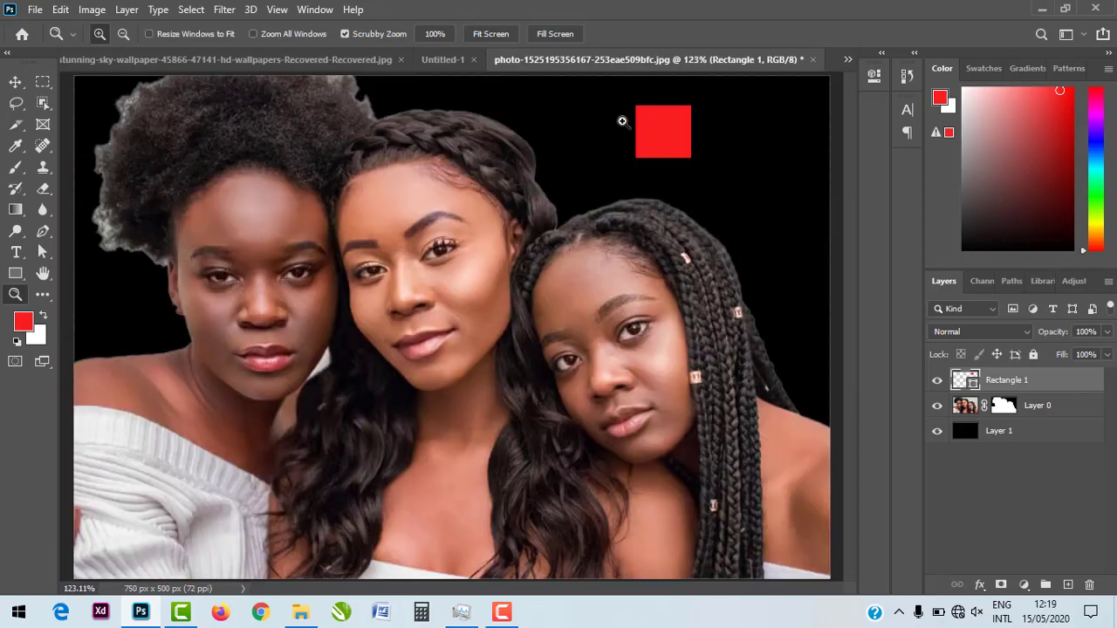
pyautogui.moveTo(632, 127); pyautogui.dragTo(705, 100)
pyautogui.moveTo(727, 140); pyautogui.dragTo(631, 174)
pyautogui.moveTo(529, 212); pyautogui.dragTo(523, 357)
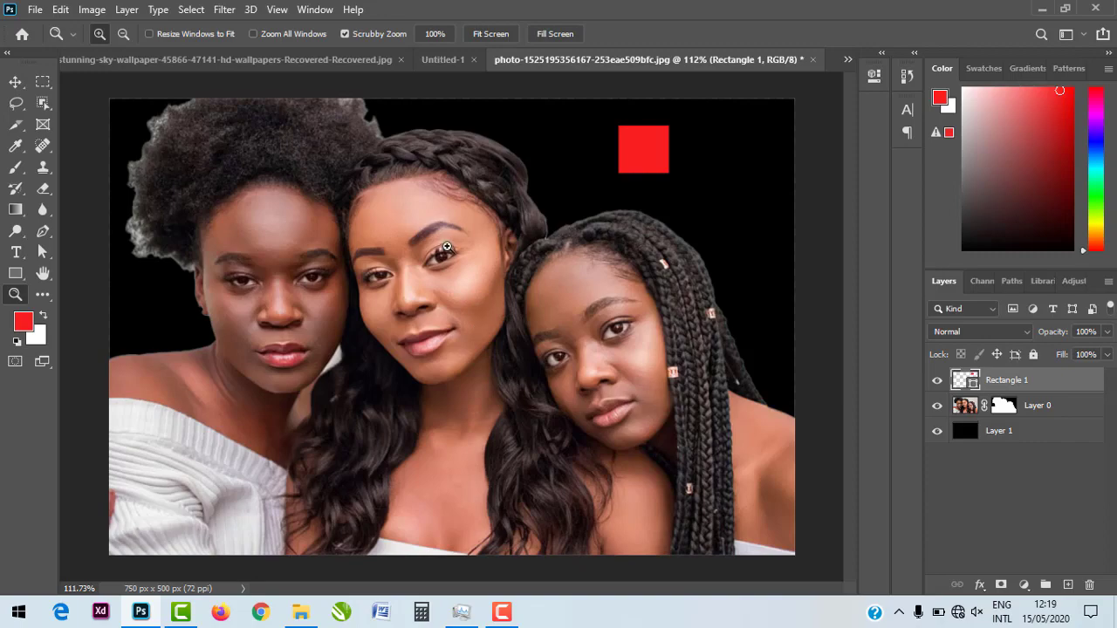
pyautogui.moveTo(414, 183); pyautogui.dragTo(509, 270)
pyautogui.moveTo(609, 463); pyautogui.dragTo(550, 395)
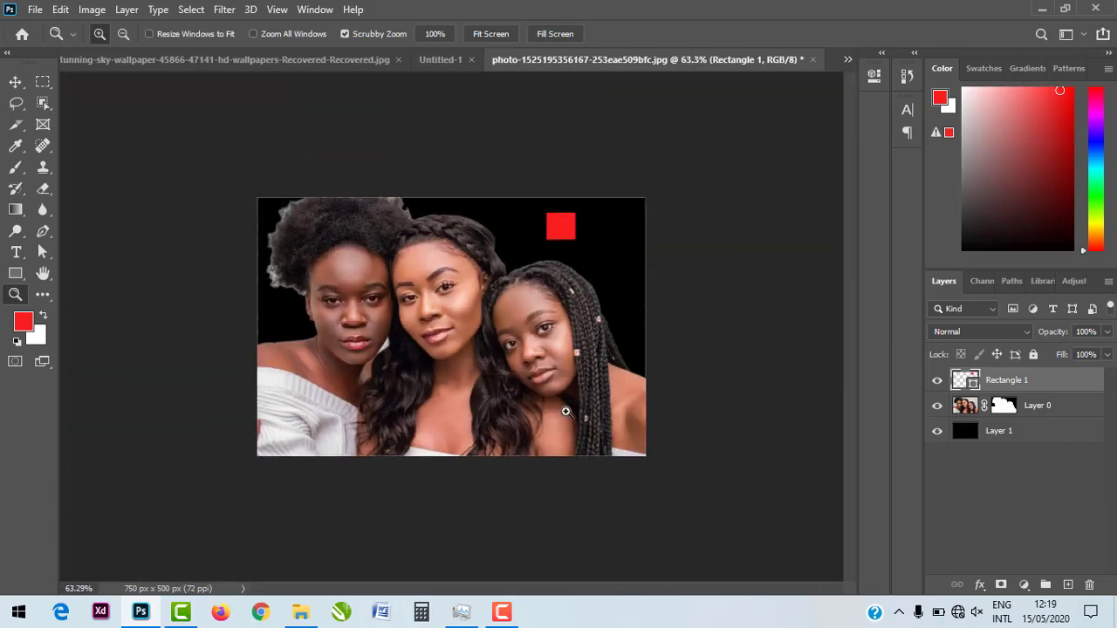
pyautogui.moveTo(524, 317); pyautogui.dragTo(553, 307)
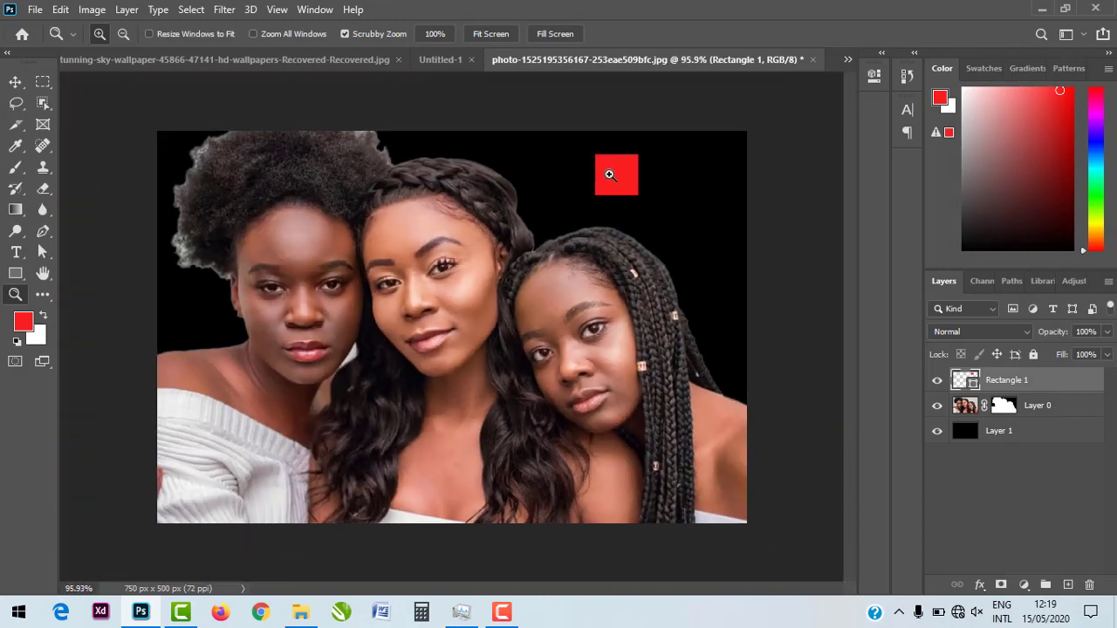
# Duplicate the red rectangle a short distance to its right and scale the copy down to a small square.
pyautogui.click(15, 81)
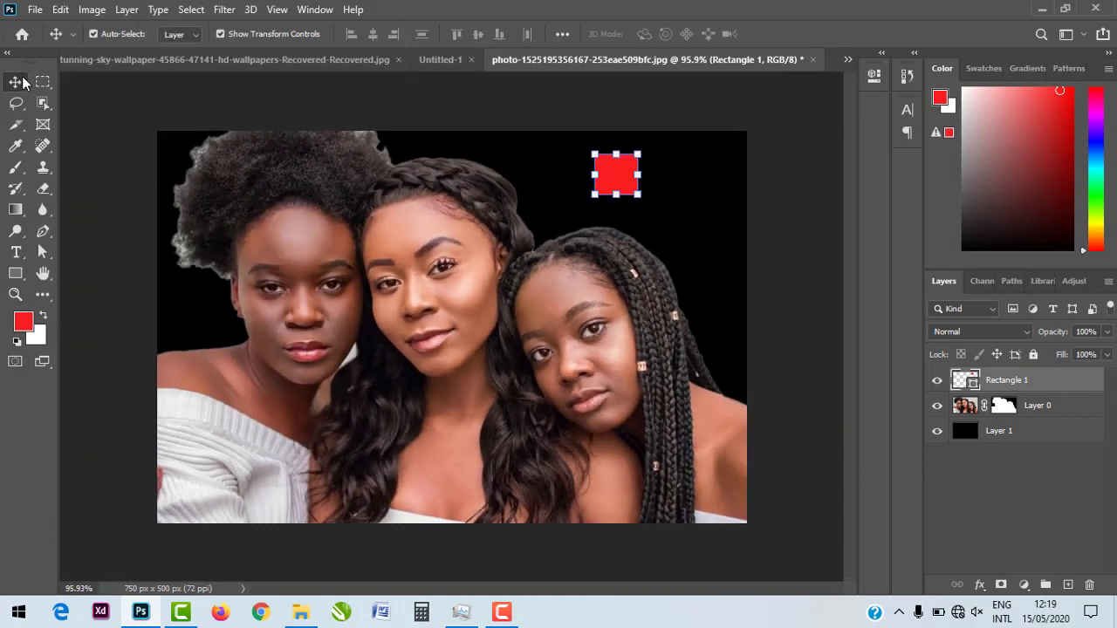
pyautogui.click(728, 216)
pyautogui.click(618, 170)
pyautogui.click(649, 185)
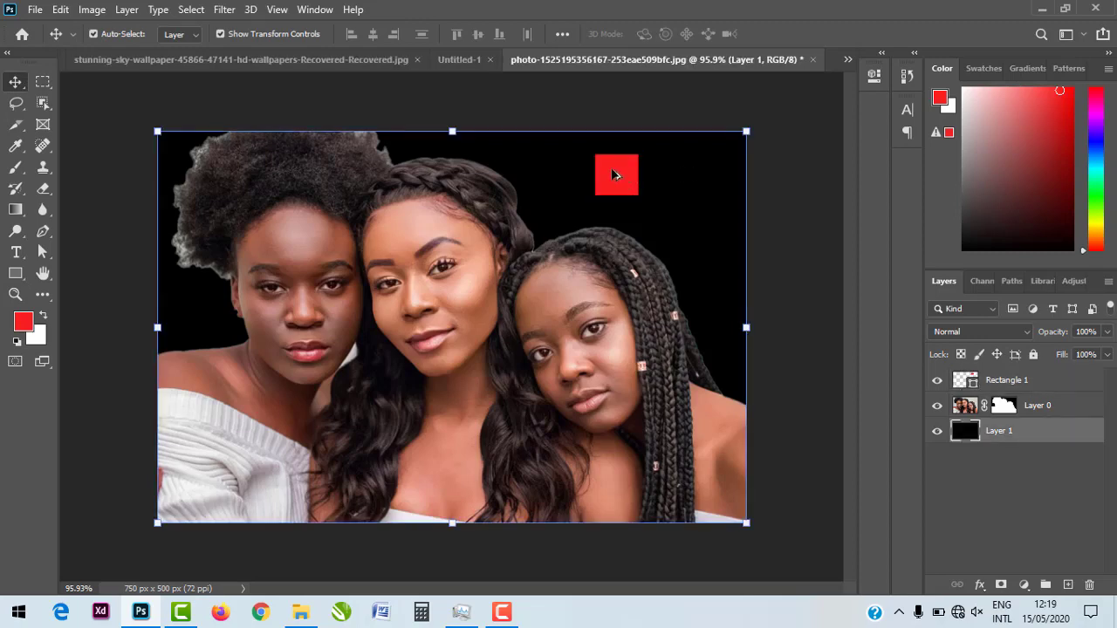
pyautogui.moveTo(613, 175); pyautogui.dragTo(722, 193)
pyautogui.press('Return')
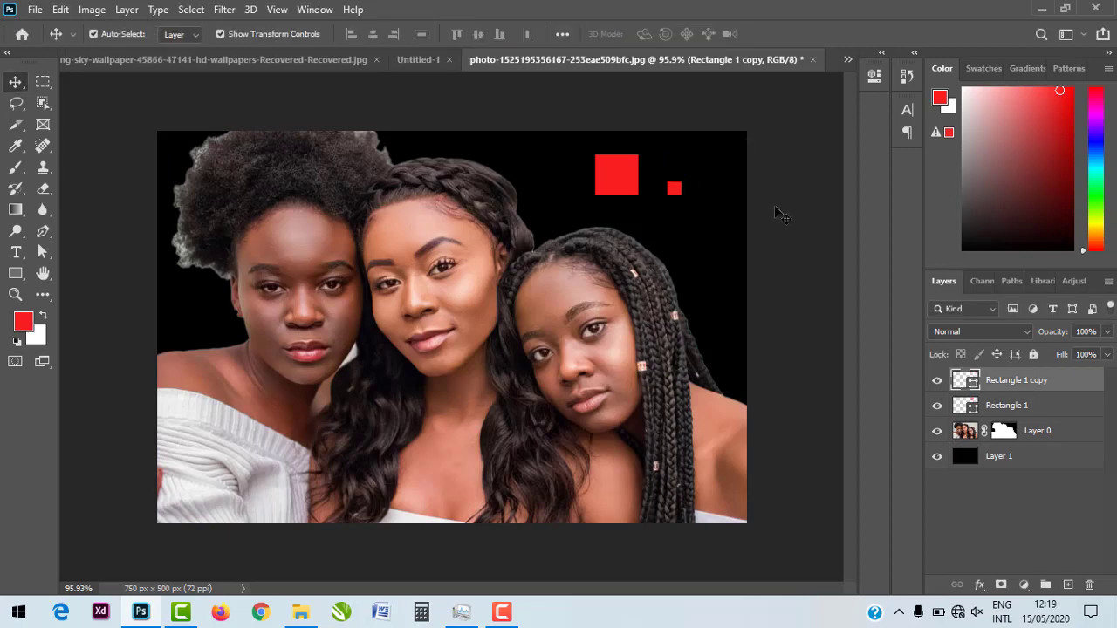
# Recolour the small square with a blue fill and deselect it.
pyautogui.click(780, 202)
pyautogui.click(678, 192)
pyautogui.moveTo(1101, 127); pyautogui.dragTo(1102, 142)
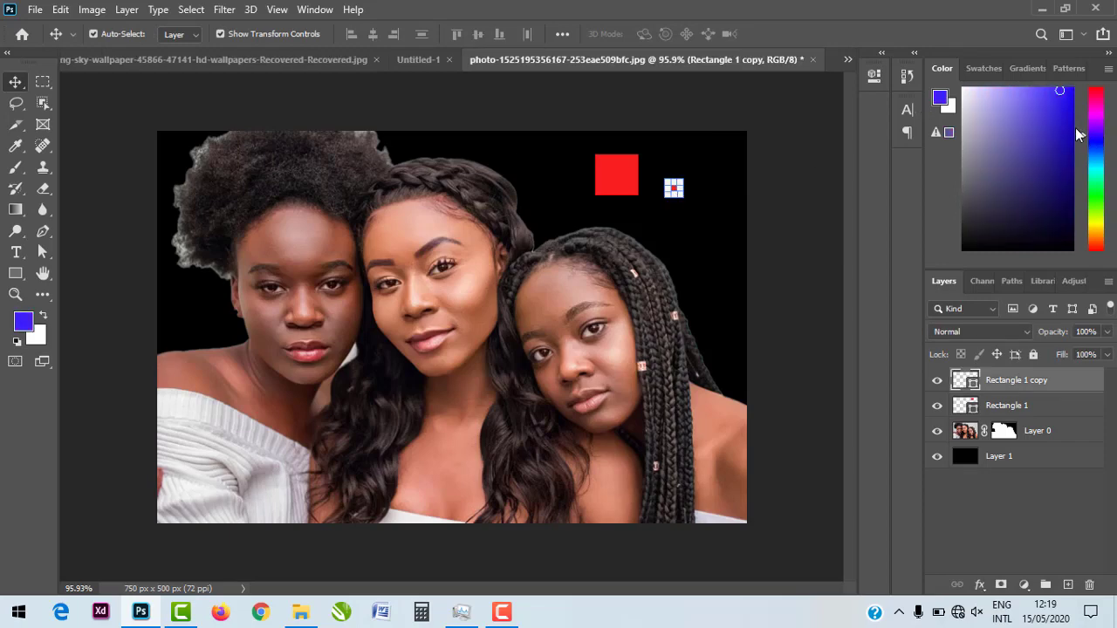
pyautogui.click(786, 155)
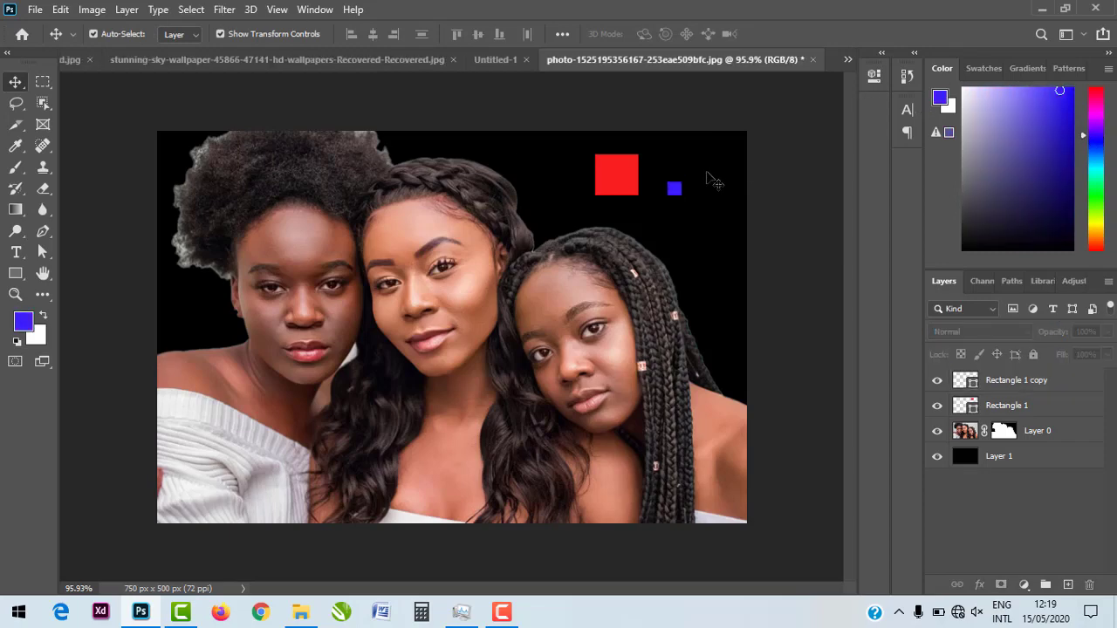
pyautogui.click(675, 187)
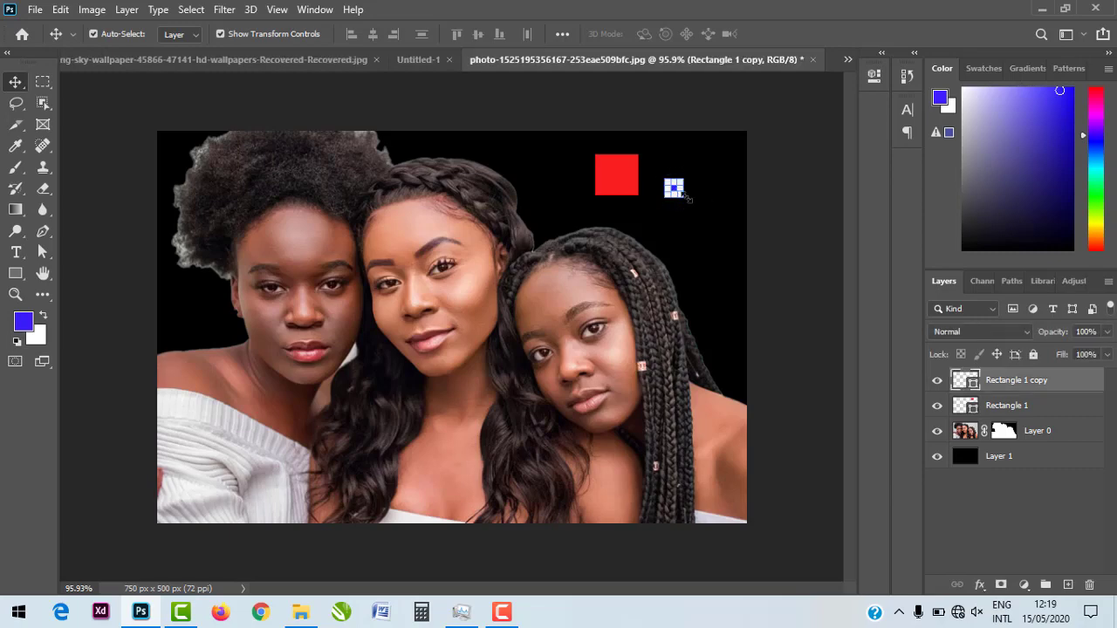
pyautogui.click(737, 206)
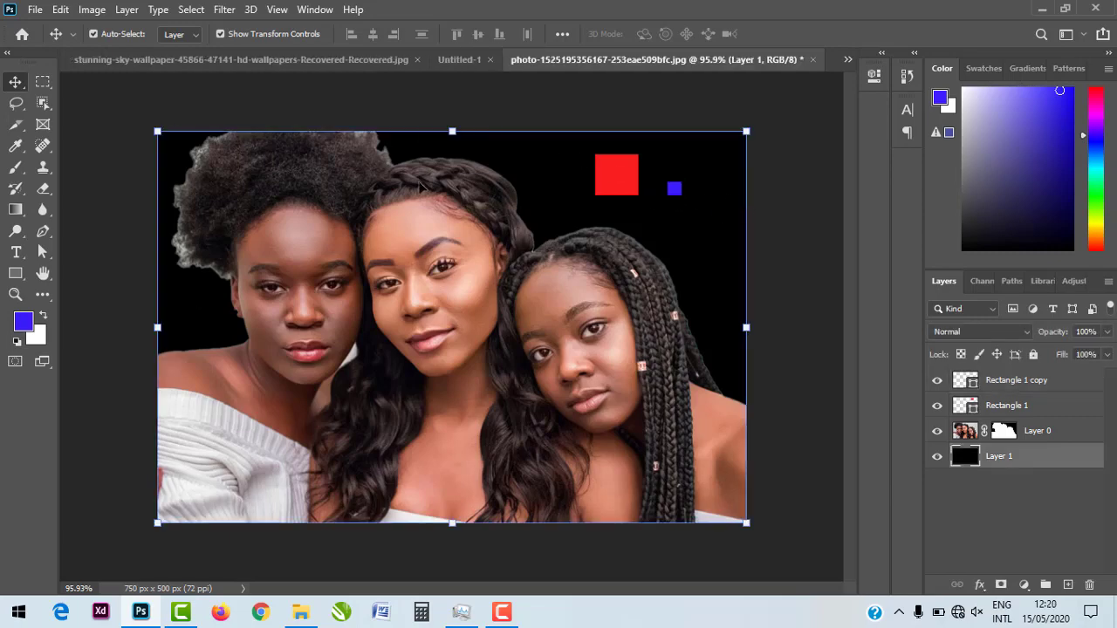
# Fit the view in turn to the contents of Rectangle 1 copy, Rectangle 1 and the full-size Layer 1.
pyautogui.click(675, 189)
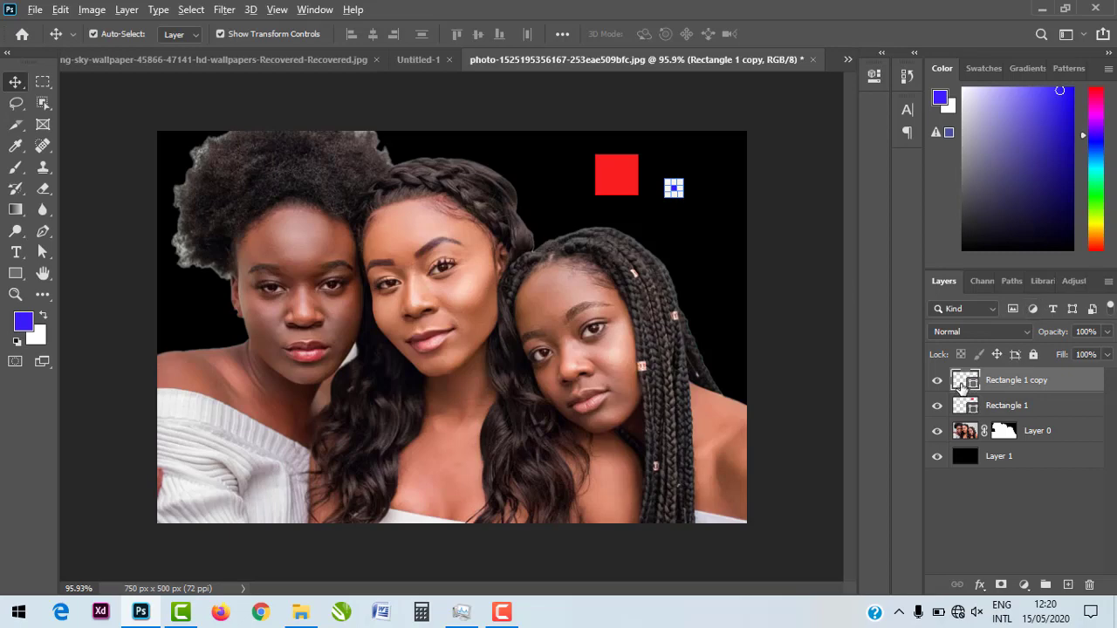
pyautogui.keyDown('alt'); pyautogui.click(965, 385); pyautogui.keyUp('alt')
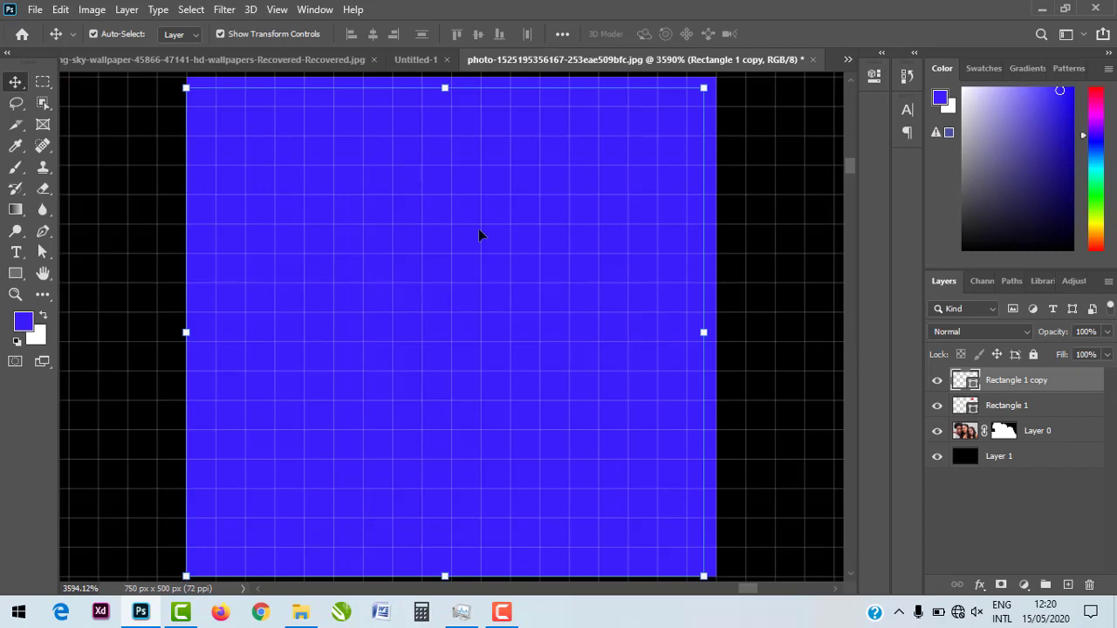
pyautogui.keyDown('alt'); pyautogui.click(967, 458); pyautogui.keyUp('alt')
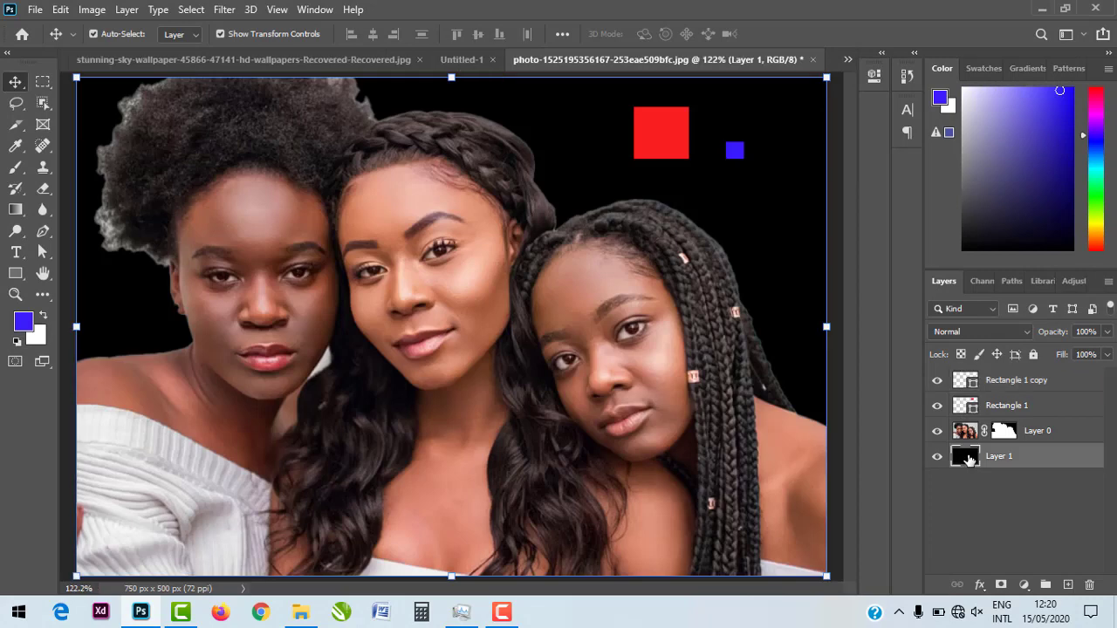
pyautogui.keyDown('alt'); pyautogui.click(965, 386); pyautogui.keyUp('alt')
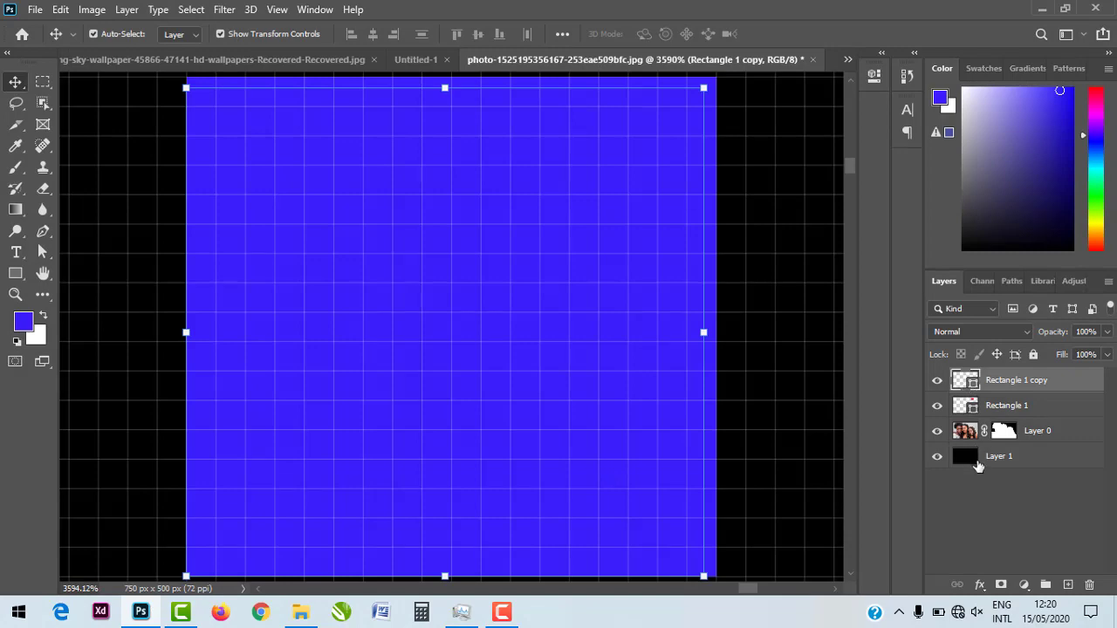
pyautogui.keyDown('alt'); pyautogui.click(965, 457); pyautogui.keyUp('alt')
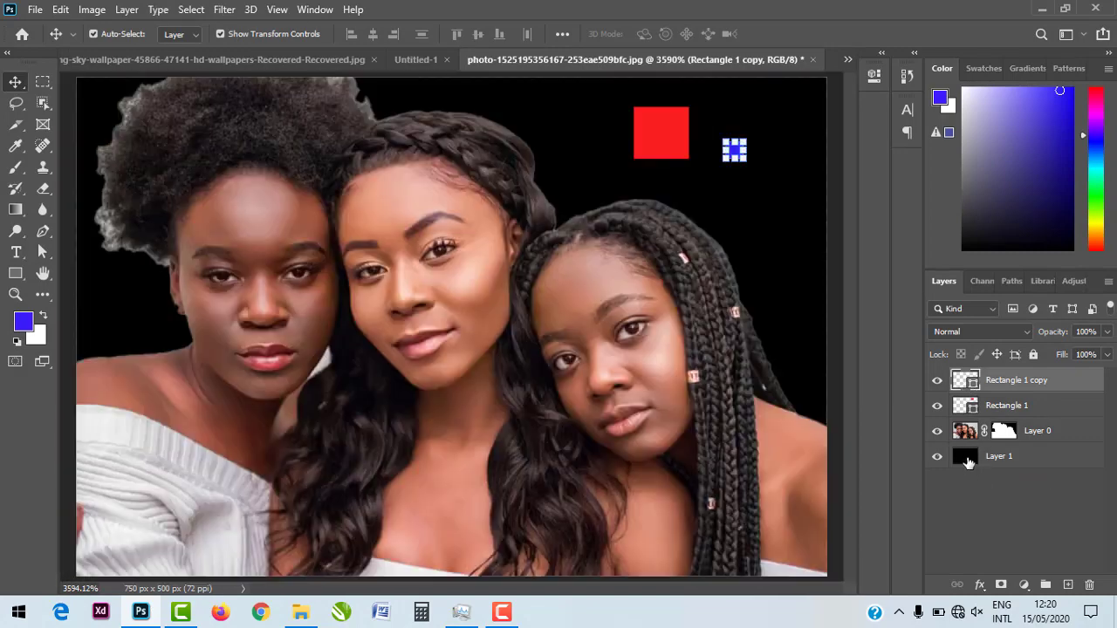
pyautogui.click(966, 436)
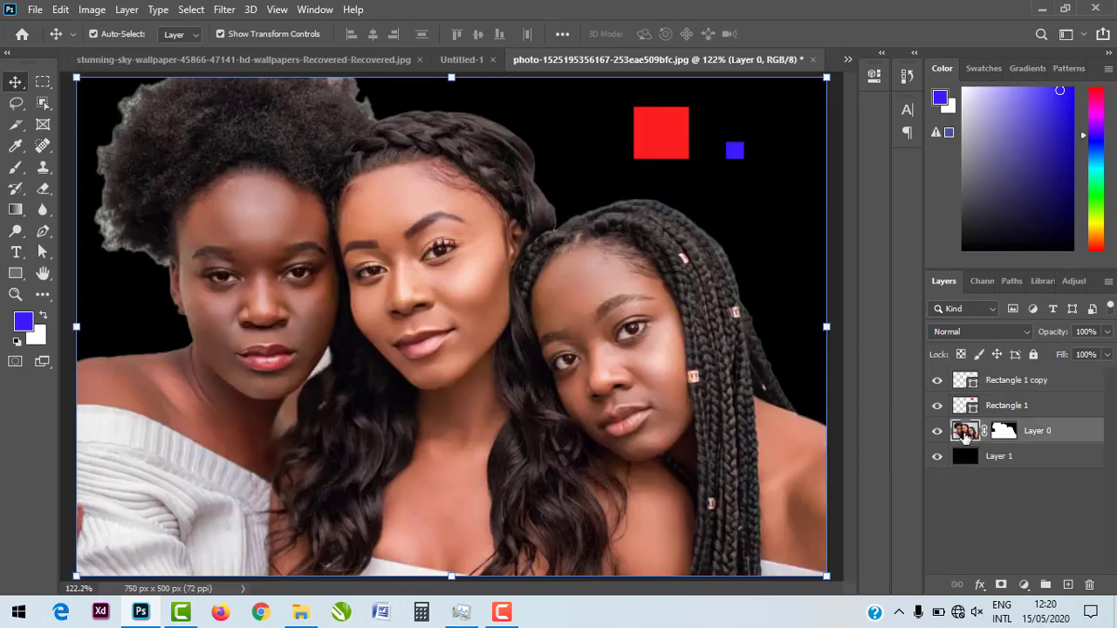
pyautogui.keyDown('alt'); pyautogui.click(971, 407); pyautogui.keyUp('alt')
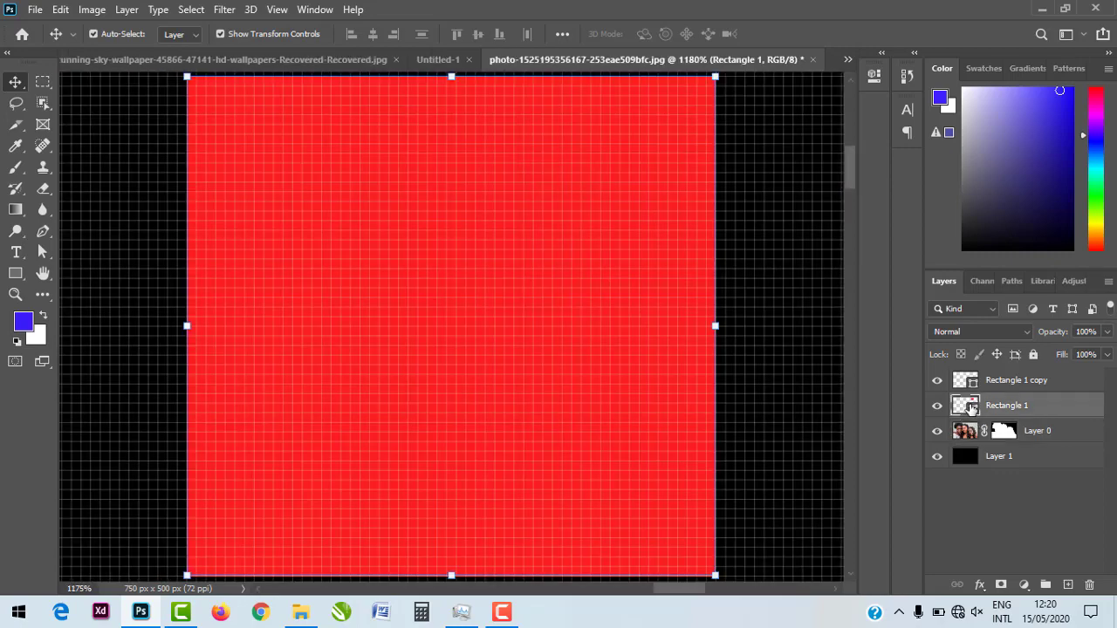
pyautogui.keyDown('alt'); pyautogui.click(966, 381); pyautogui.keyUp('alt')
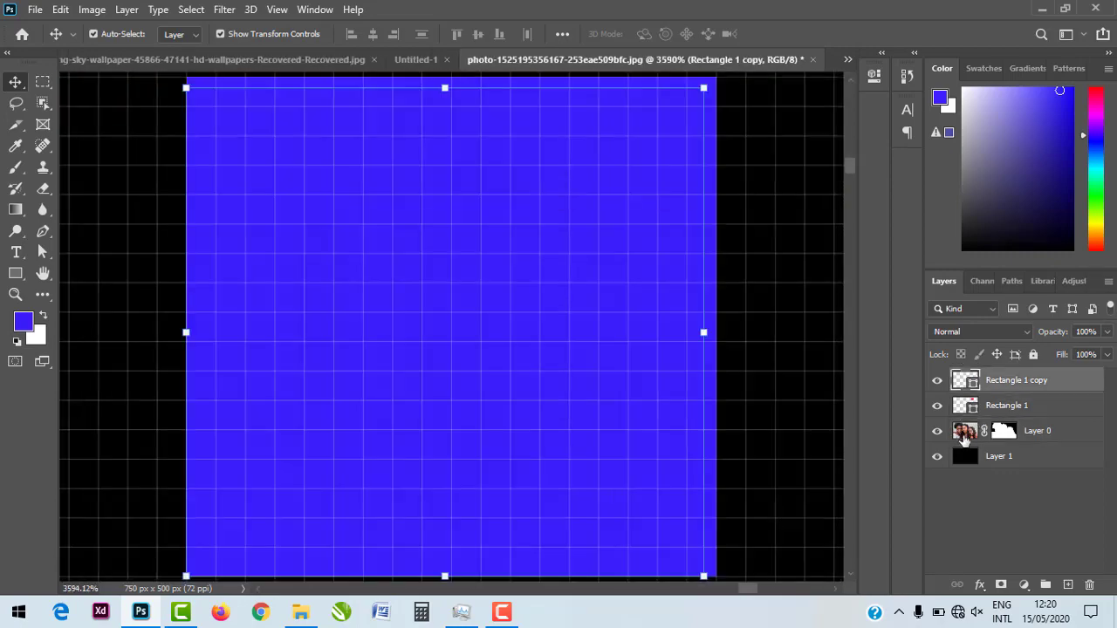
pyautogui.keyDown('alt'); pyautogui.click(963, 458); pyautogui.keyUp('alt')
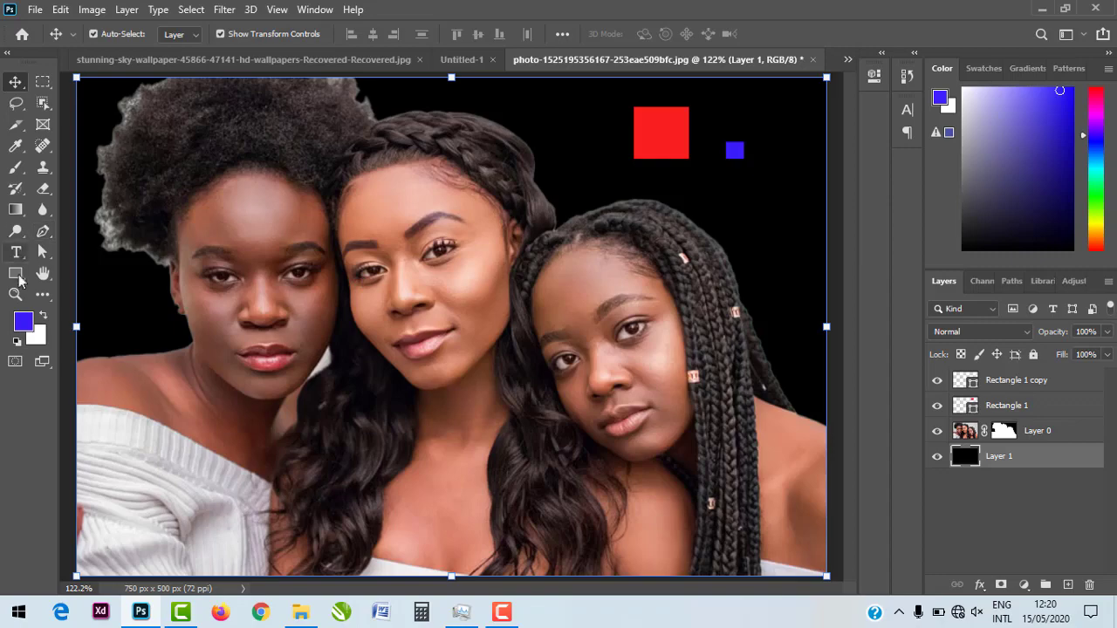
# Scrub the view far out until the photo is tiny, and scrub back in to working size.
pyautogui.click(14, 295)
pyautogui.moveTo(671, 131); pyautogui.dragTo(527, 192)
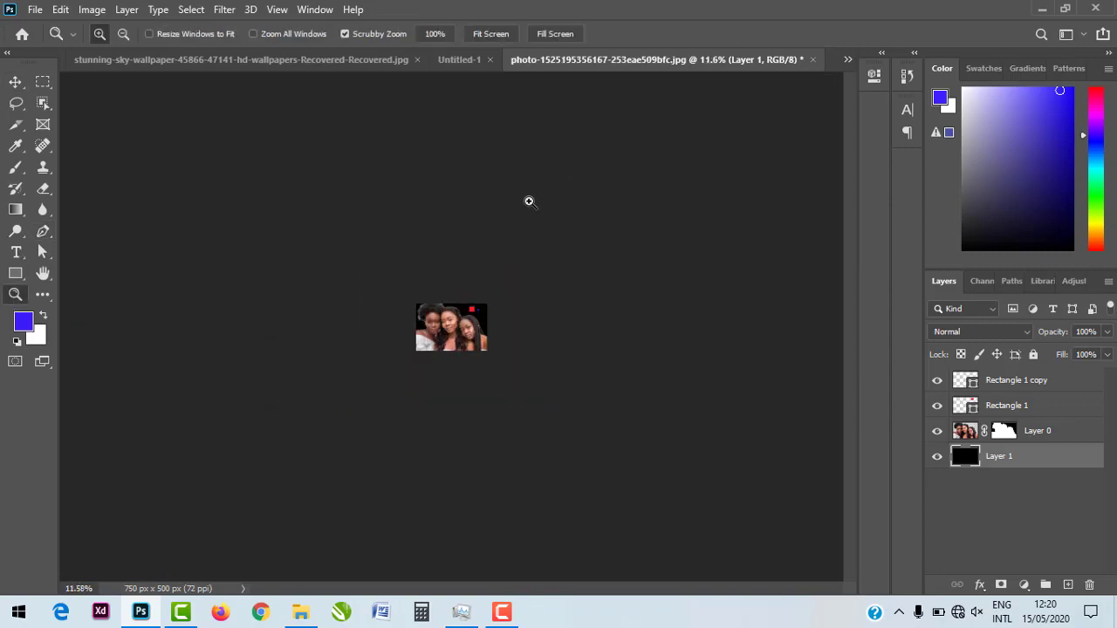
pyautogui.moveTo(454, 312); pyautogui.dragTo(502, 299)
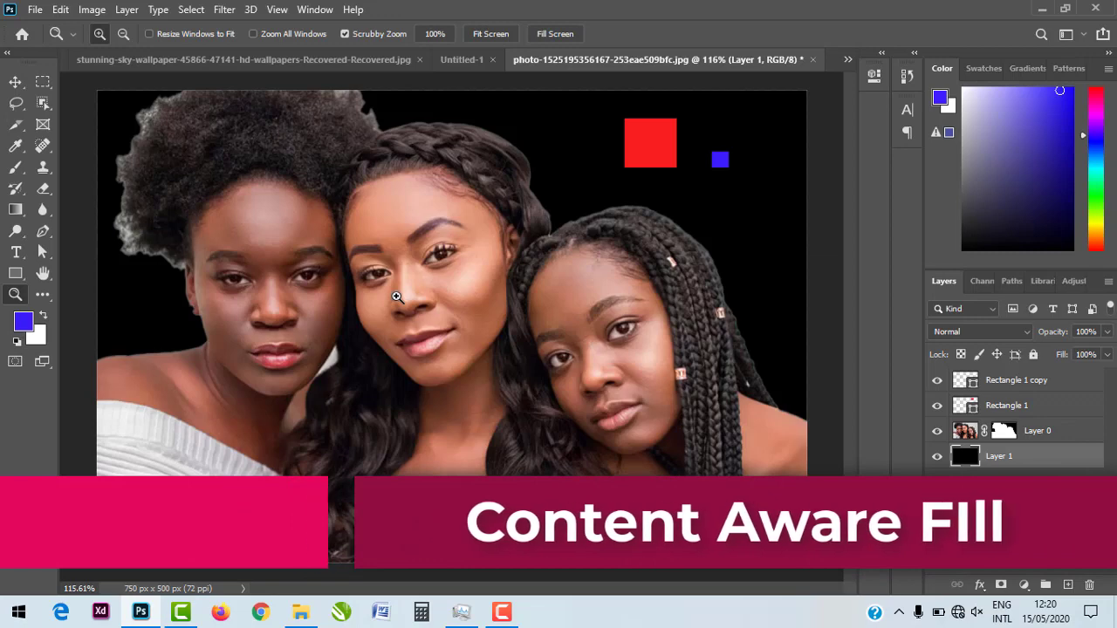
# Switch to the stunning-sky wallpaper document, hide Layer 1 and select Layer 0.
pyautogui.click(16, 81)
pyautogui.click(451, 57)
pyautogui.click(315, 63)
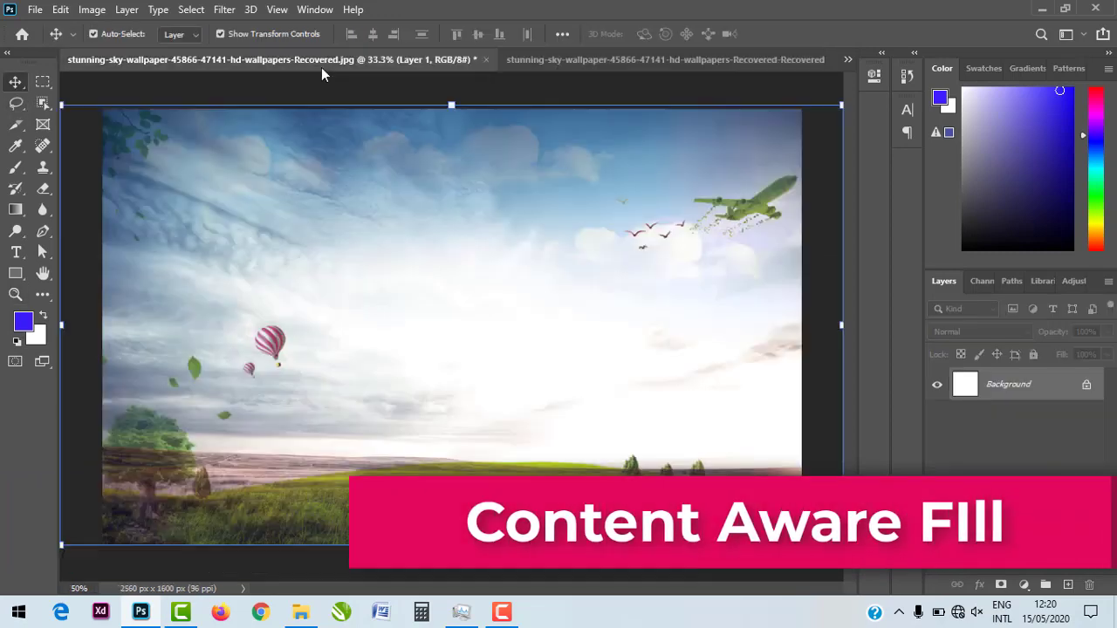
pyautogui.click(937, 379)
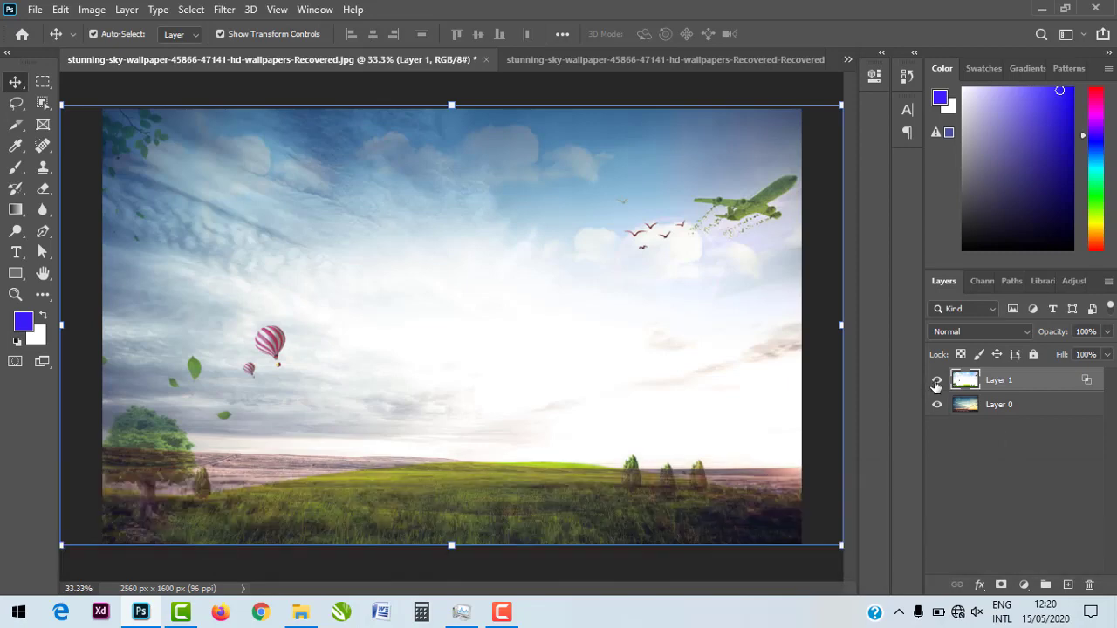
pyautogui.click(544, 342)
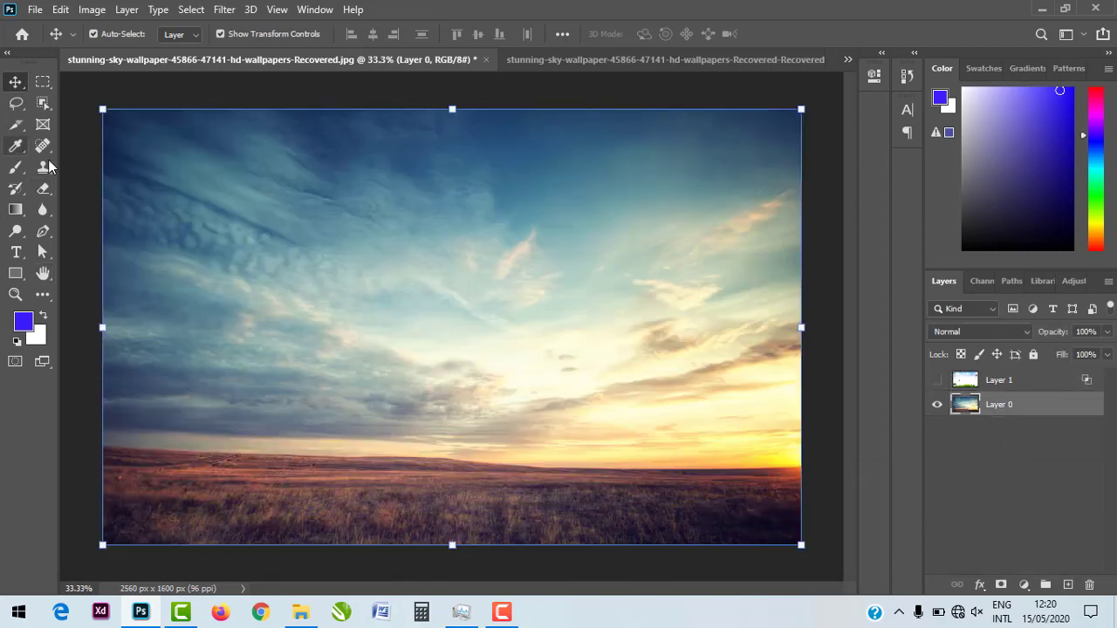
# Make a rectangular marquee selection across the horizon on Layer 0 and reposition it near the middle of the field.
pyautogui.click(44, 170)
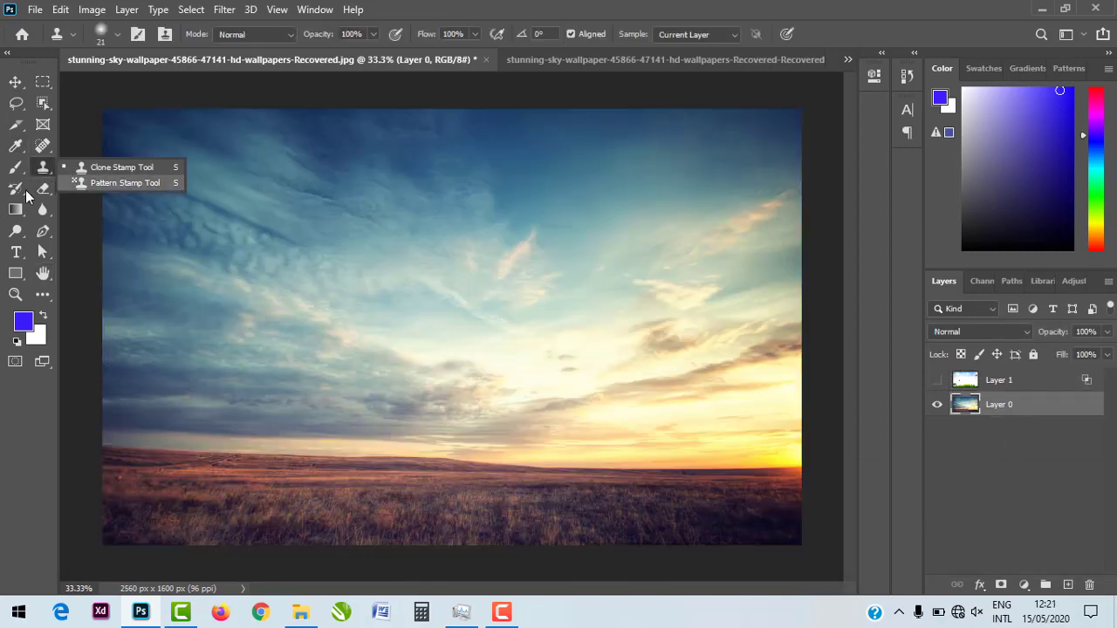
pyautogui.click(43, 82)
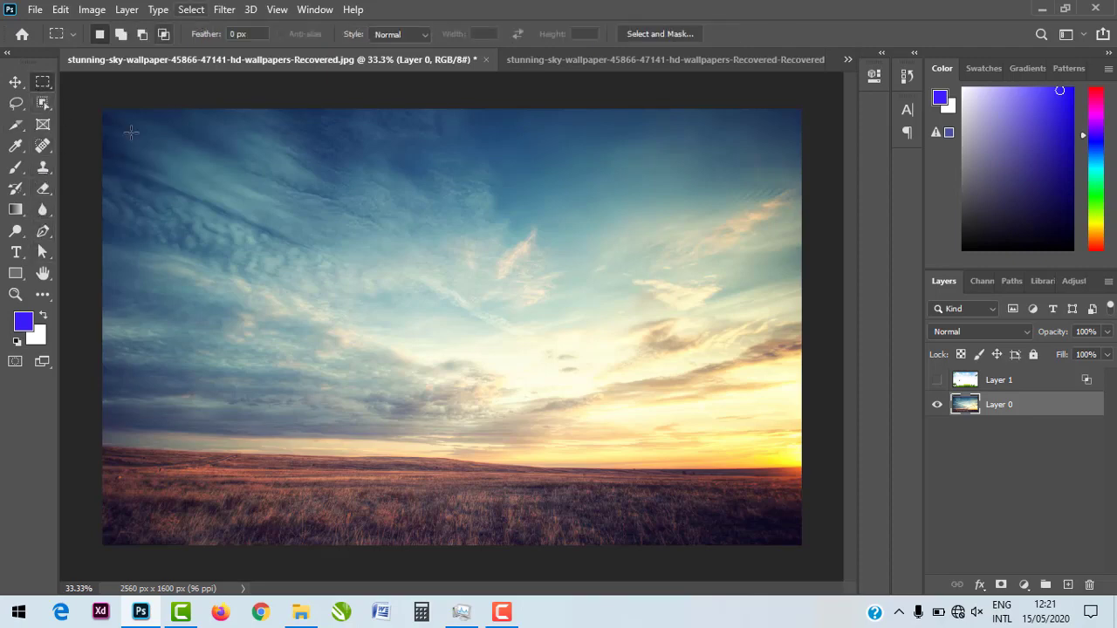
pyautogui.moveTo(174, 430); pyautogui.dragTo(444, 504)
pyautogui.moveTo(409, 423); pyautogui.dragTo(598, 517)
pyautogui.moveTo(515, 483); pyautogui.dragTo(452, 463)
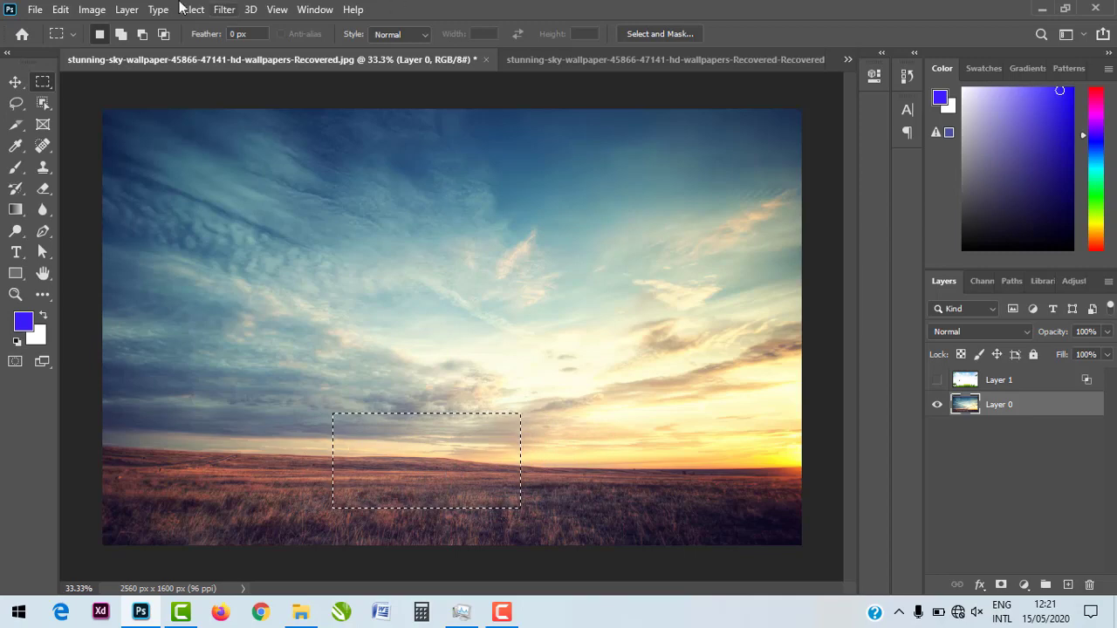
# Redraw the rectangular marquee across the horizon in the middle of the field and open Content-Aware Fill for it.
pyautogui.click(96, 11)
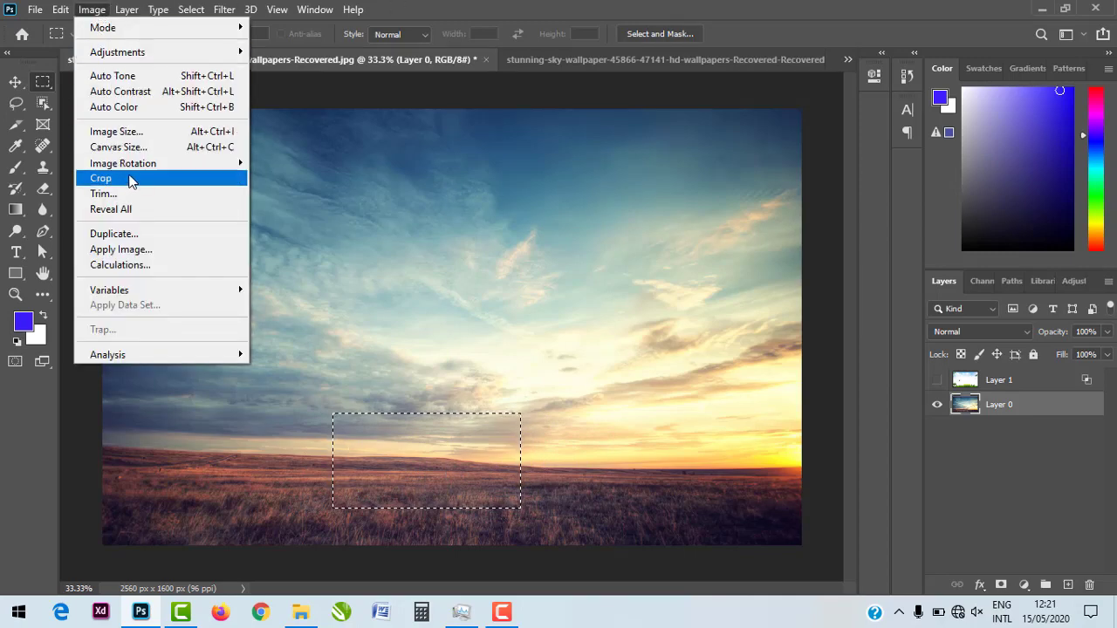
pyautogui.moveTo(127, 10)
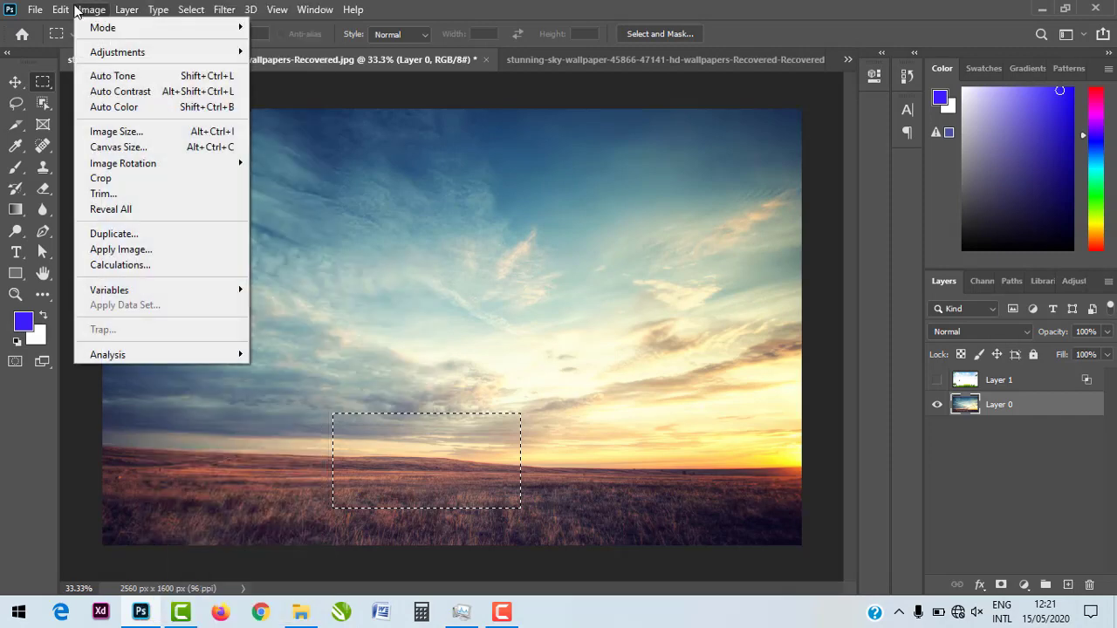
pyautogui.moveTo(70, 9)
pyautogui.click(373, 60)
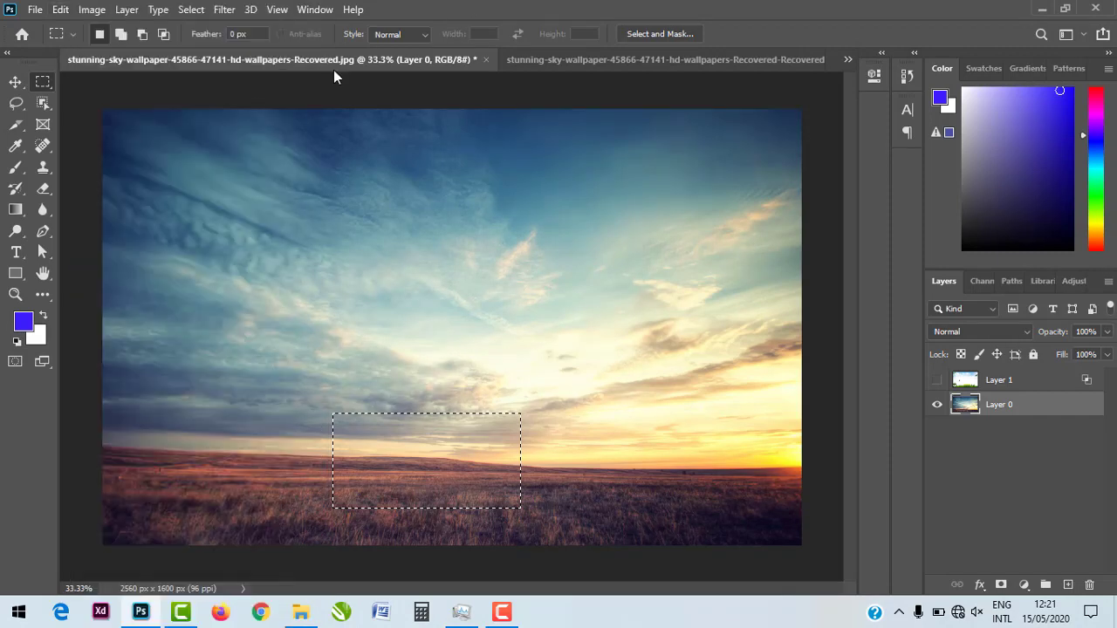
pyautogui.moveTo(335, 436); pyautogui.dragTo(547, 515)
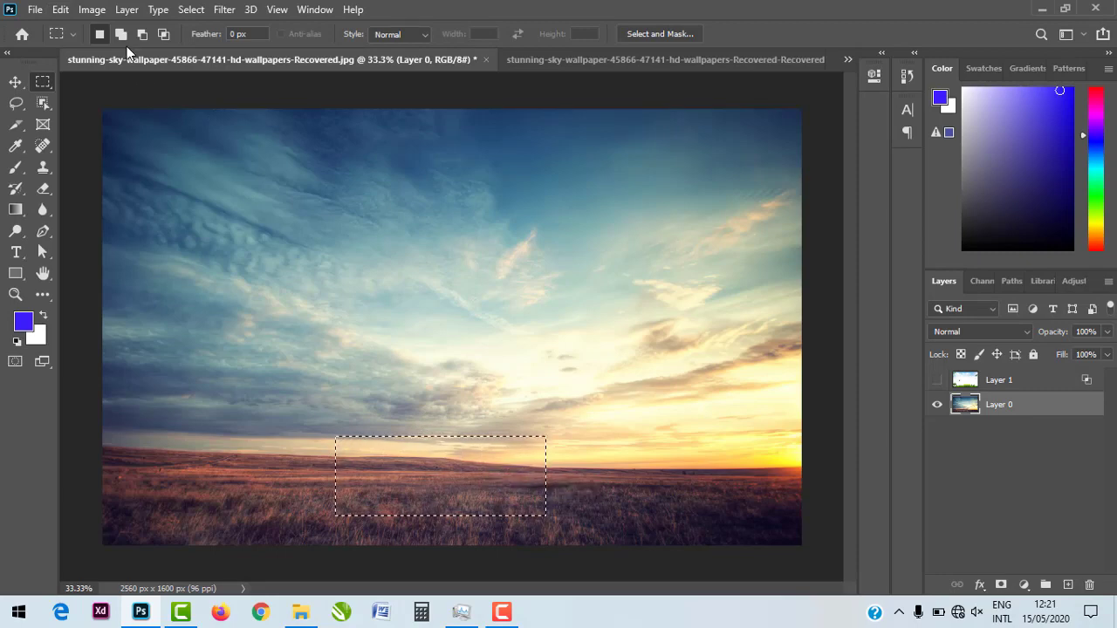
pyautogui.click(61, 10)
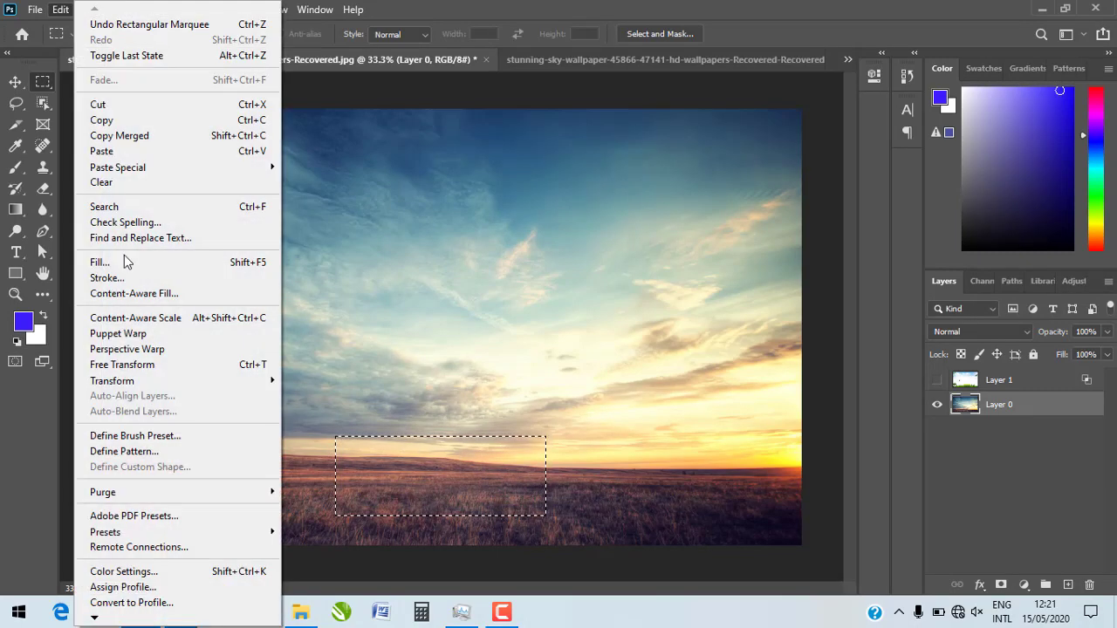
pyautogui.click(166, 292)
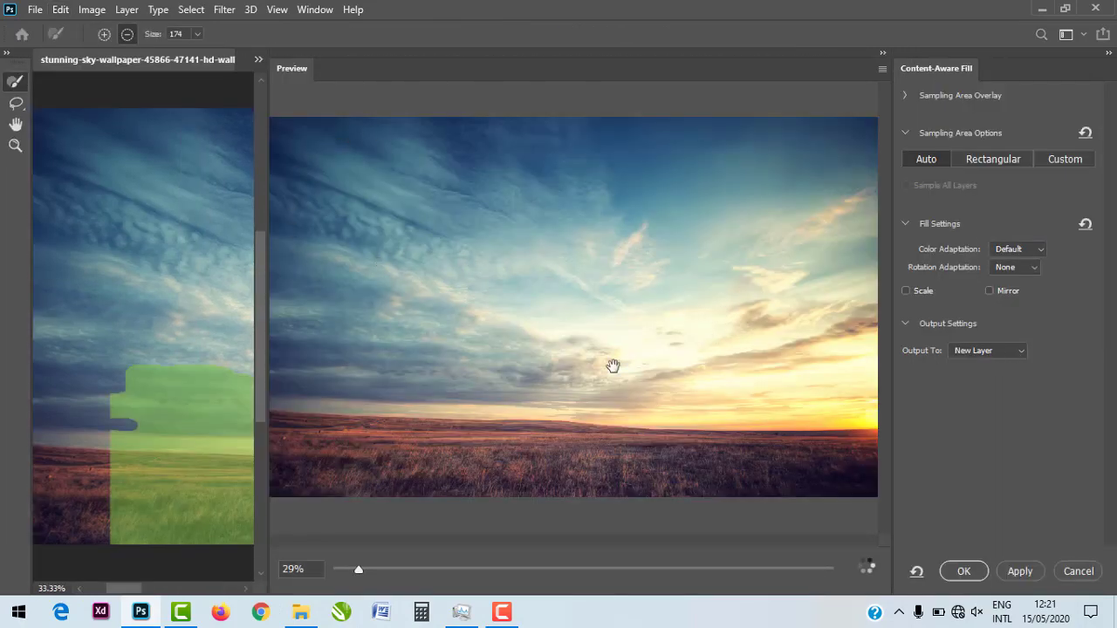
# Rearrange and enlarge the fill preview, zoom it to 39% and centre it on the filled horizon area.
pyautogui.moveTo(503, 107); pyautogui.dragTo(426, 105)
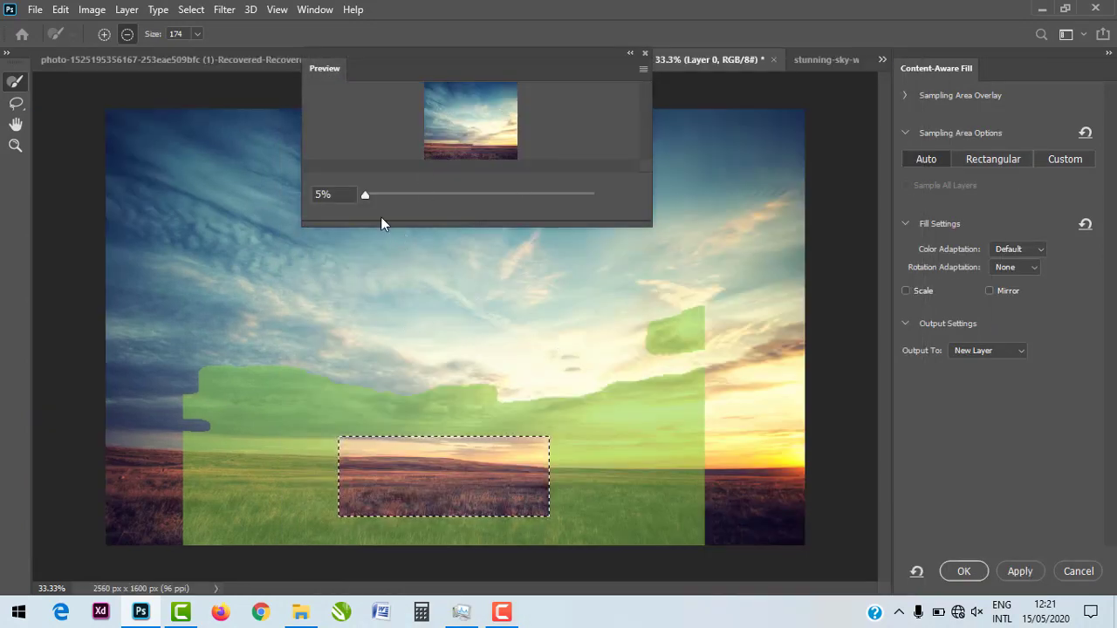
pyautogui.moveTo(363, 195); pyautogui.dragTo(379, 196)
pyautogui.moveTo(477, 225); pyautogui.dragTo(469, 119)
pyautogui.moveTo(475, 163); pyautogui.dragTo(443, 198)
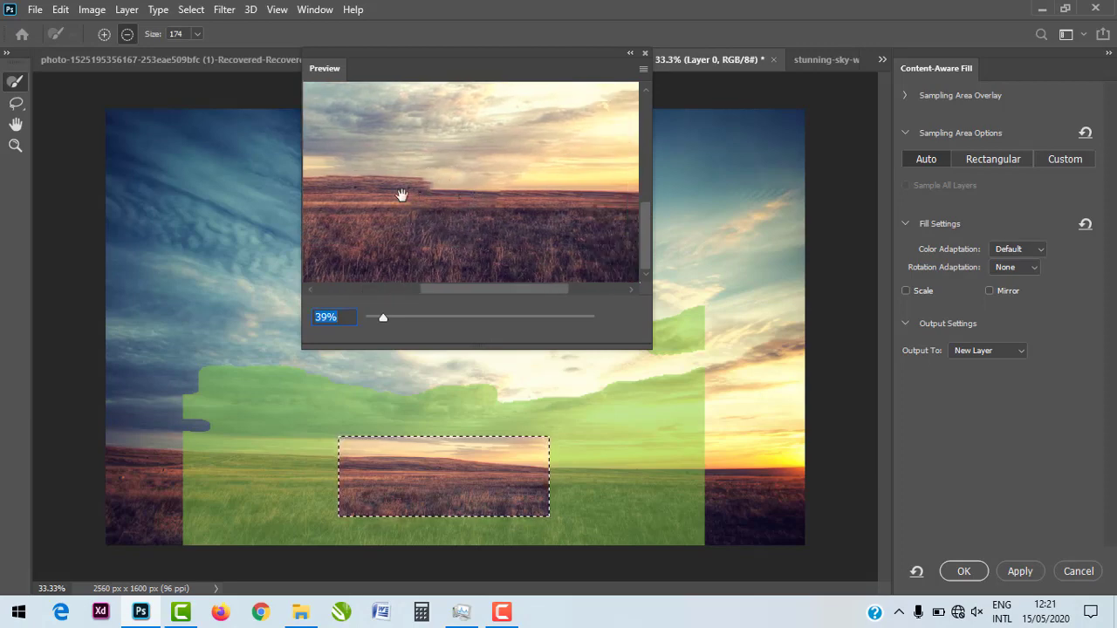
# Try the Auto and Rectangular sampling areas, and switch the sampling area to Custom.
pyautogui.click(932, 159)
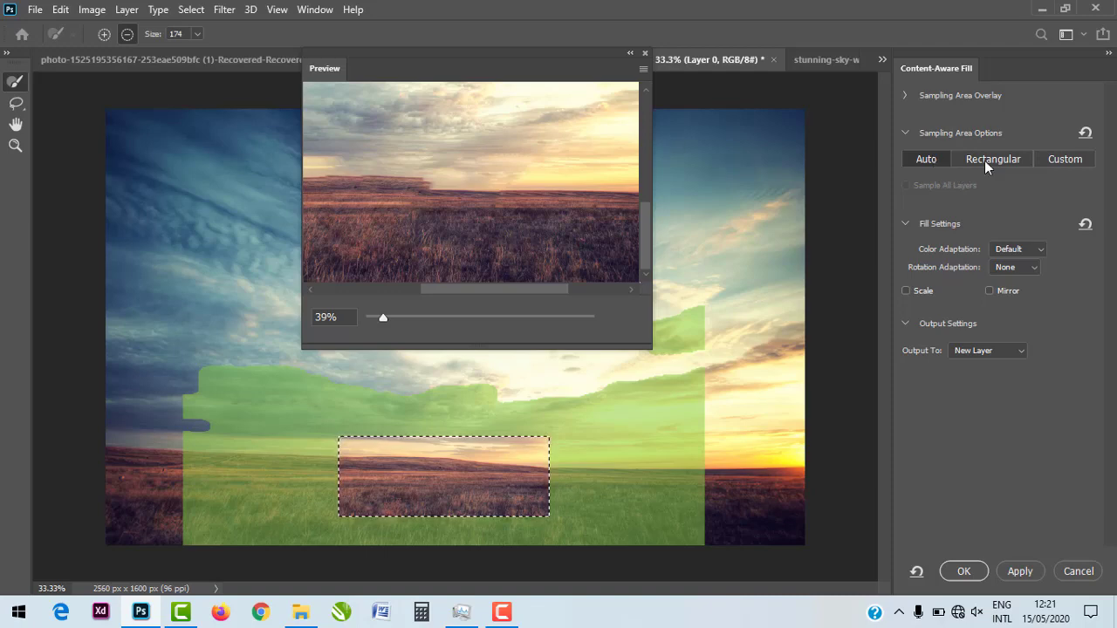
pyautogui.click(985, 162)
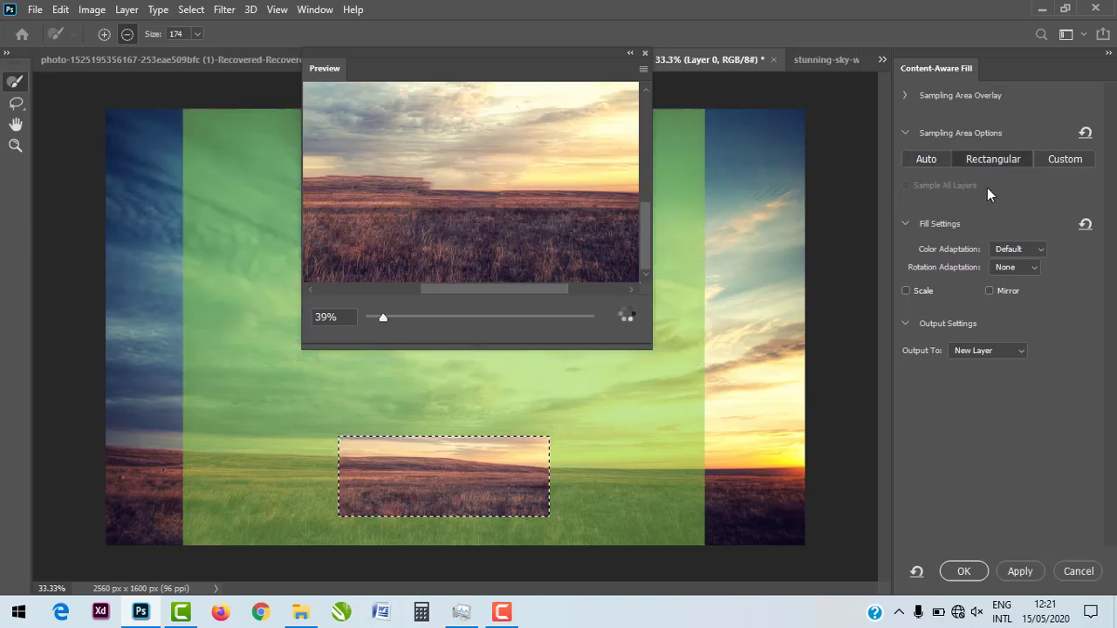
pyautogui.click(1066, 159)
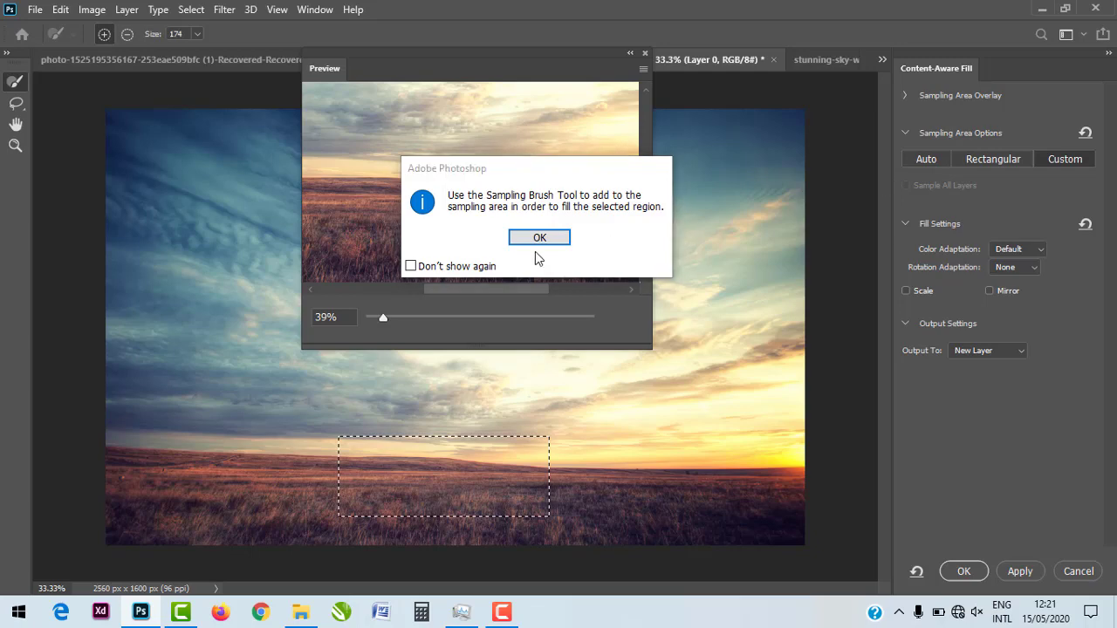
pyautogui.click(540, 239)
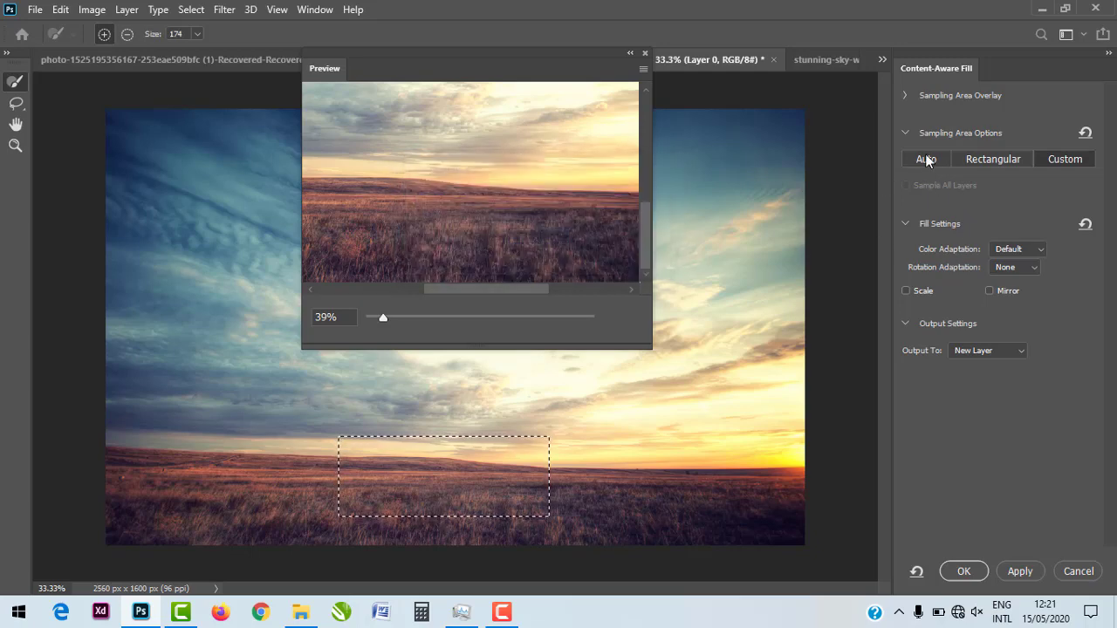
# Try the High and Very High color adaptation settings in turn, and return color adaptation to Default.
pyautogui.click(1001, 252)
pyautogui.click(1010, 288)
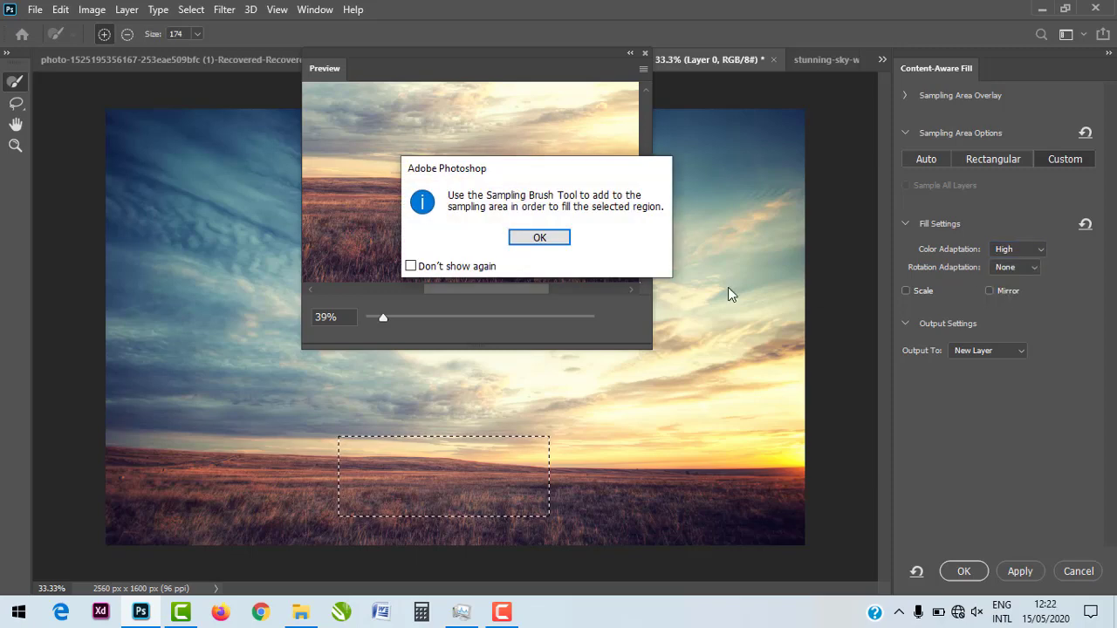
pyautogui.click(539, 239)
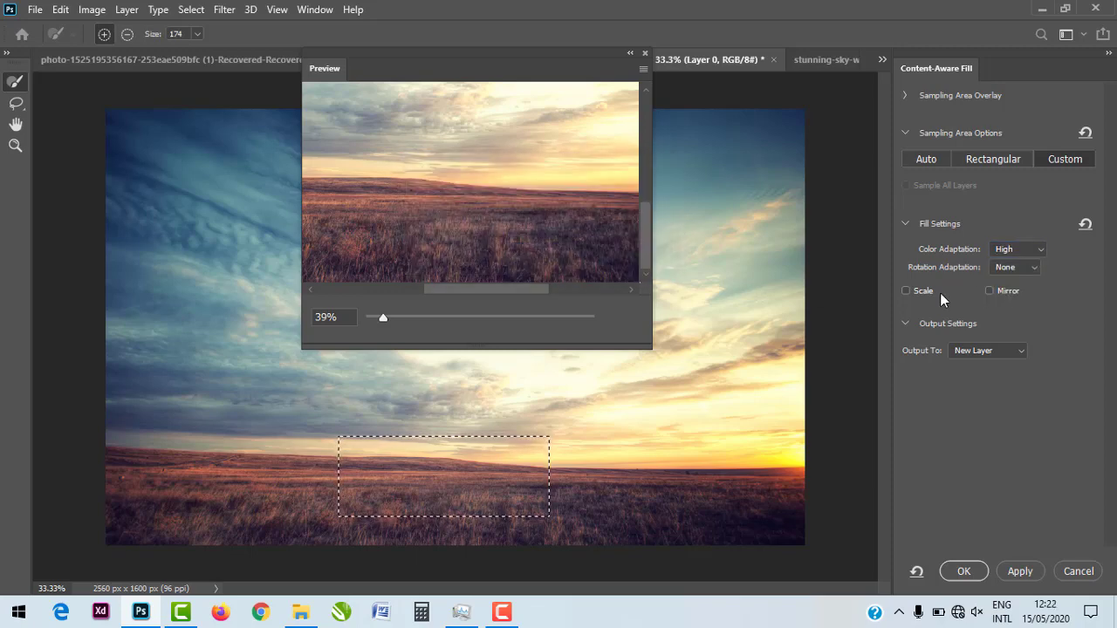
pyautogui.click(1015, 254)
pyautogui.click(1016, 297)
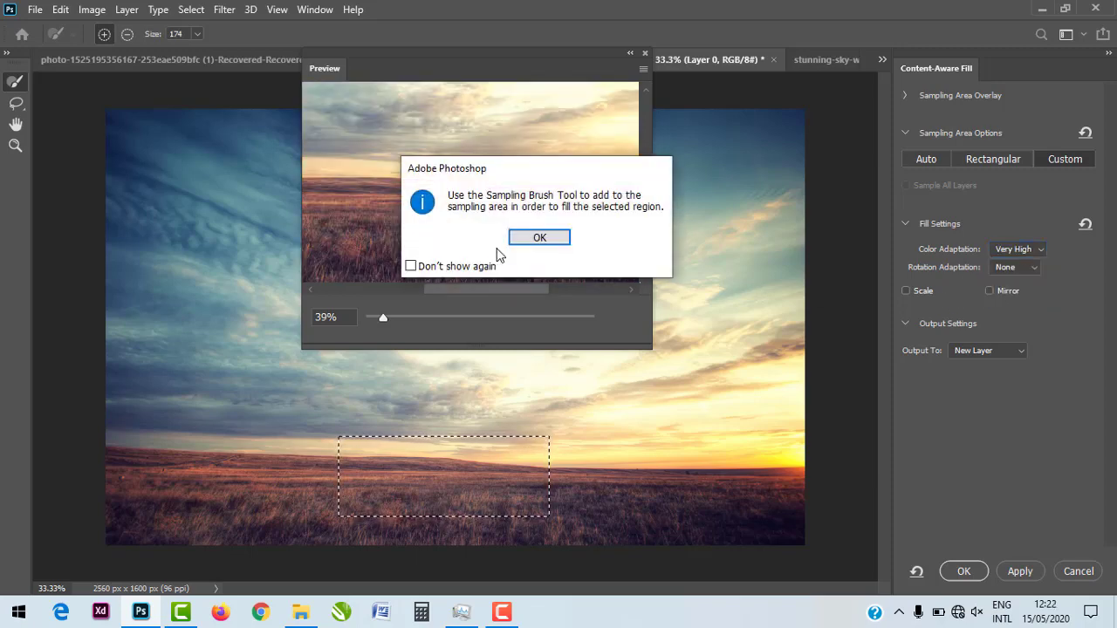
pyautogui.click(539, 239)
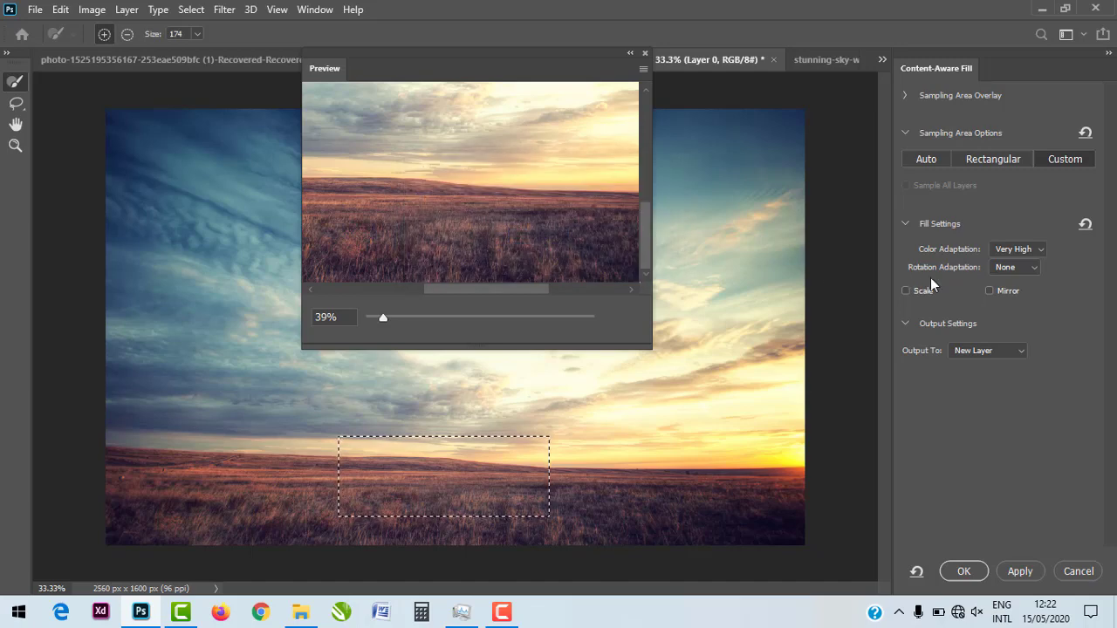
pyautogui.click(1014, 253)
pyautogui.click(1015, 276)
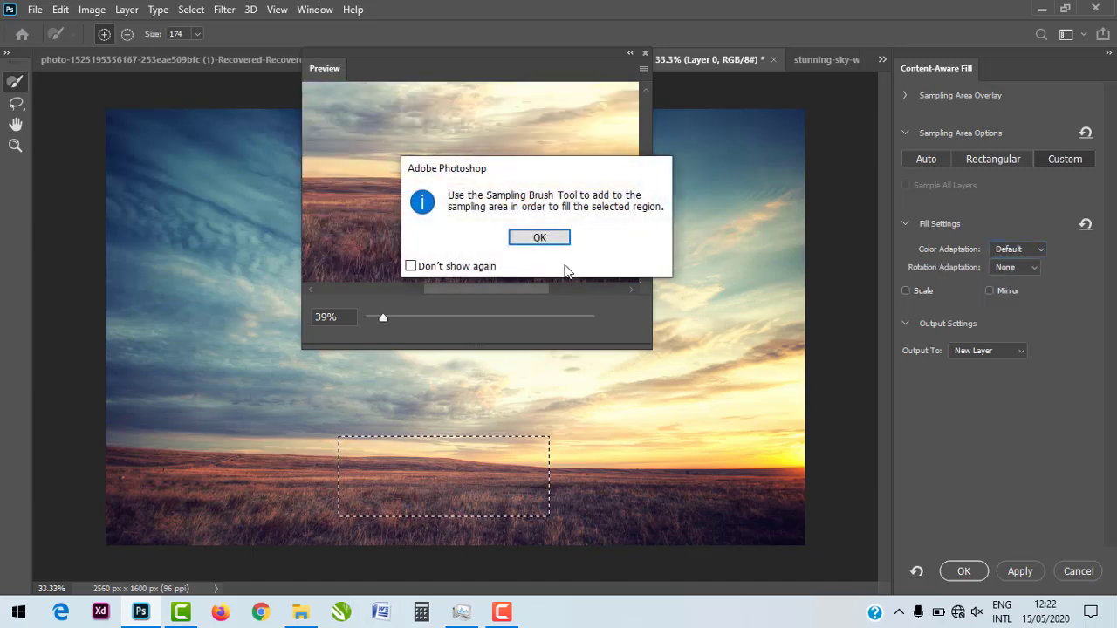
pyautogui.click(528, 240)
# Paint a custom sampling area around the marquee selection with the Sampling Brush, and switch the sampling area back to Auto.
pyautogui.moveTo(447, 275); pyautogui.dragTo(503, 189)
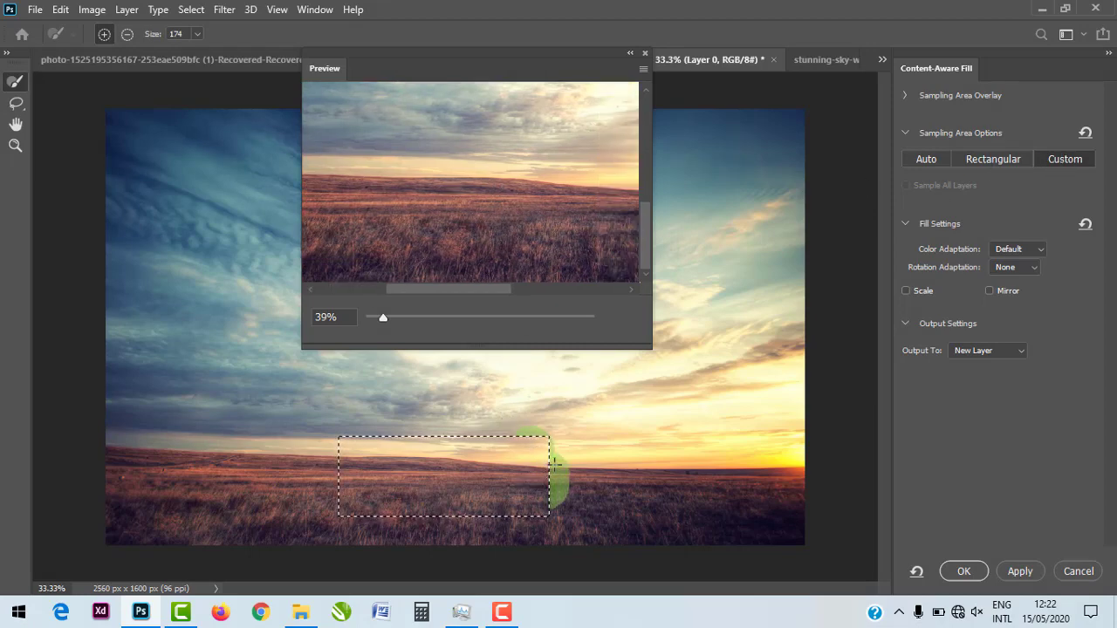
pyautogui.moveTo(548, 458); pyautogui.dragTo(575, 494)
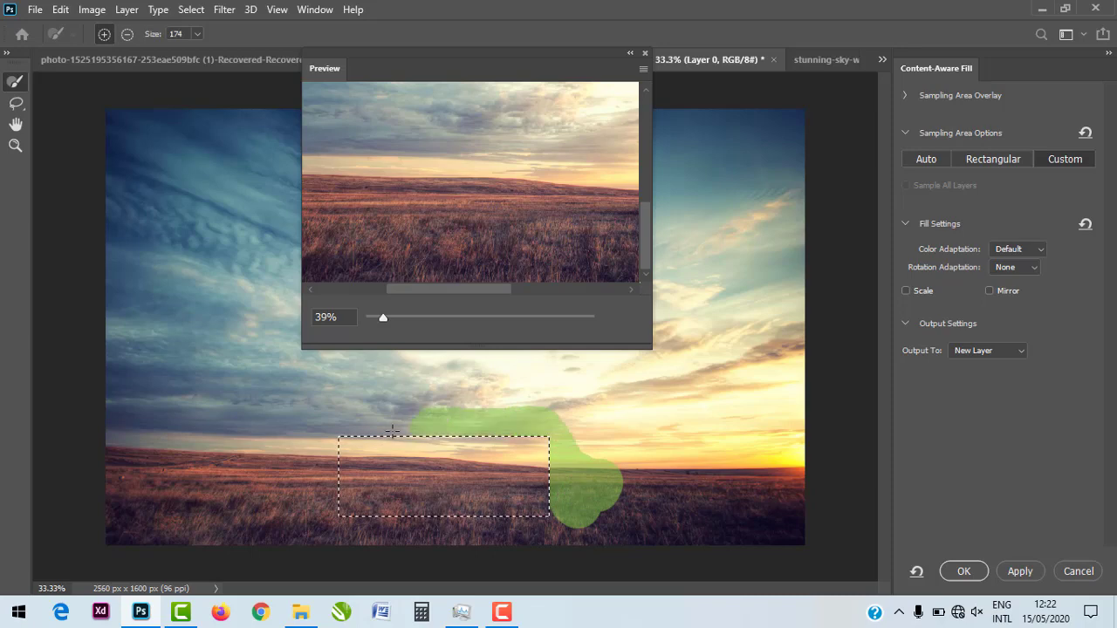
pyautogui.moveTo(329, 508); pyautogui.dragTo(391, 502)
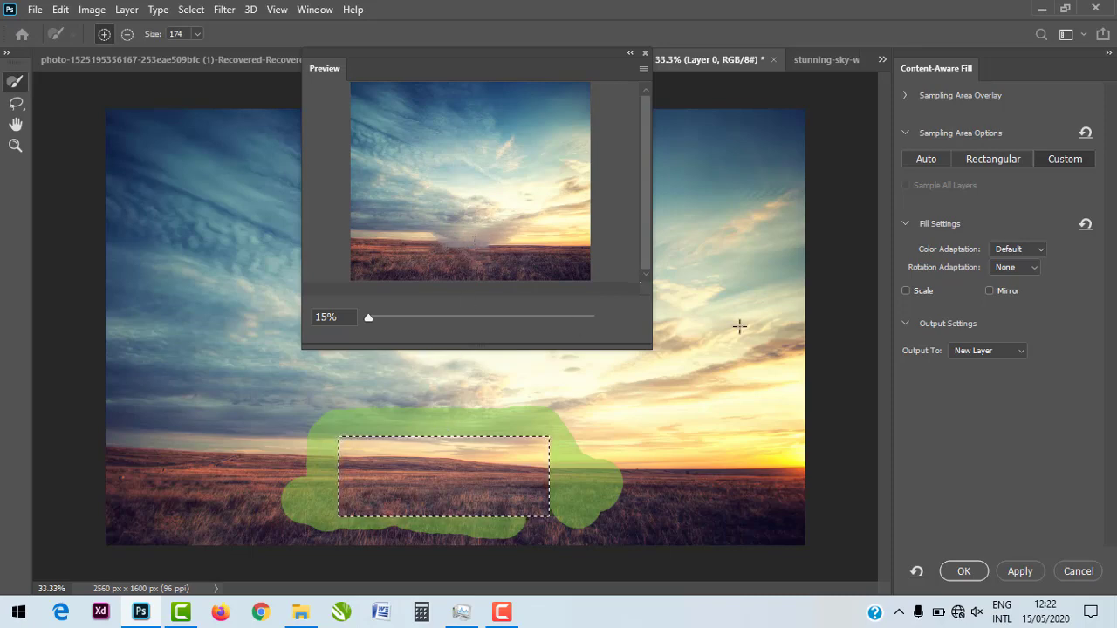
pyautogui.click(923, 160)
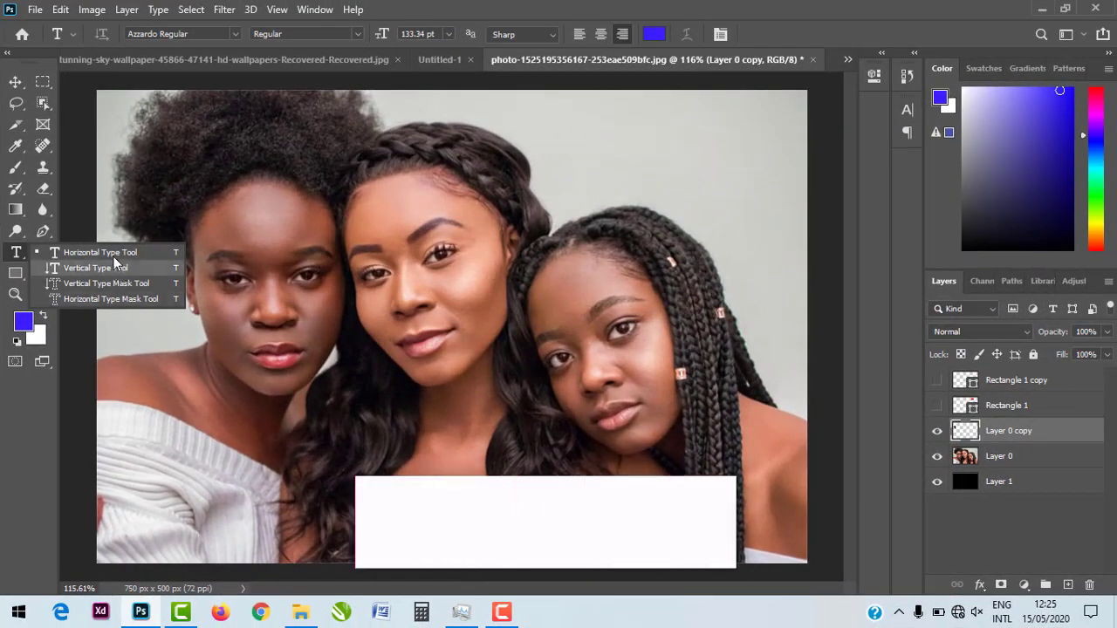
# Add a horizontal Lorem Ipsum placeholder text over the portrait photo and move it down to mid-height.
pyautogui.click(87, 253)
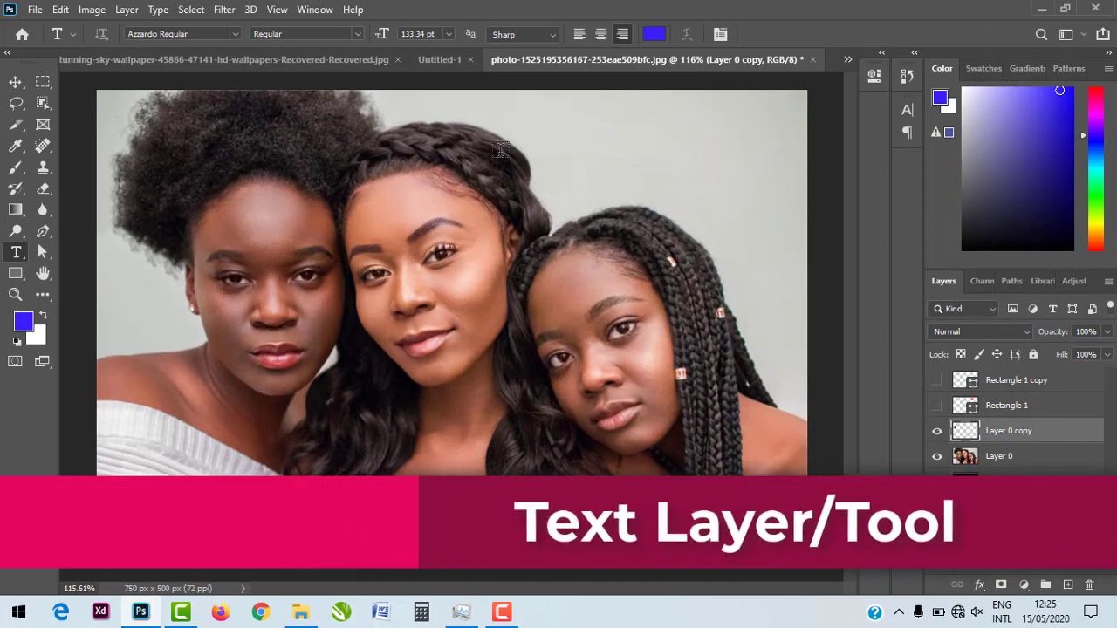
pyautogui.click(477, 181)
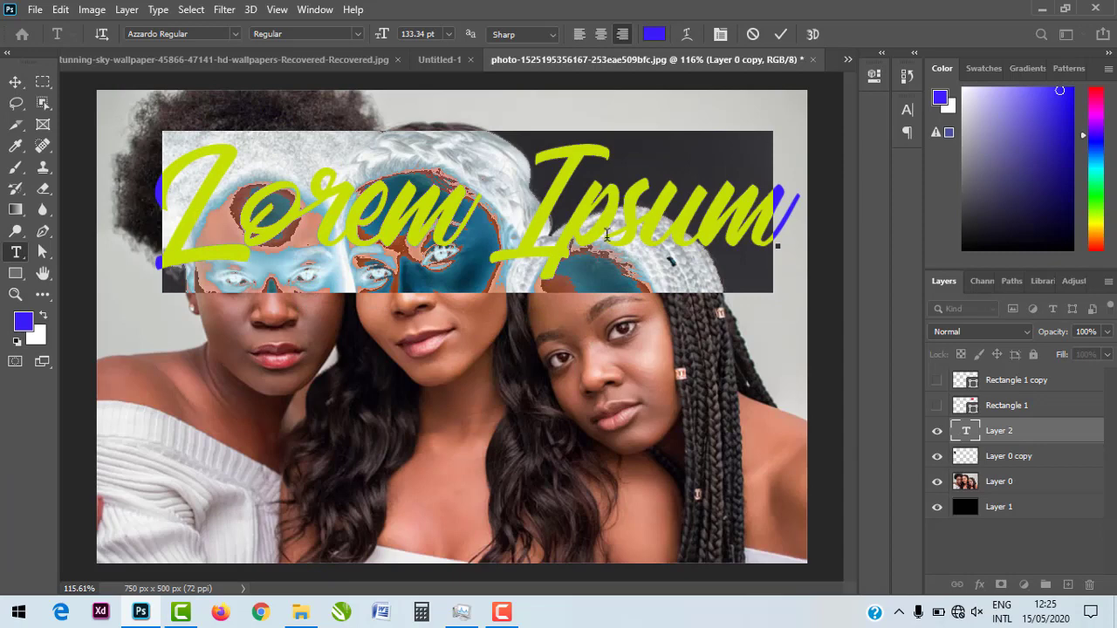
pyautogui.moveTo(562, 385); pyautogui.dragTo(523, 490)
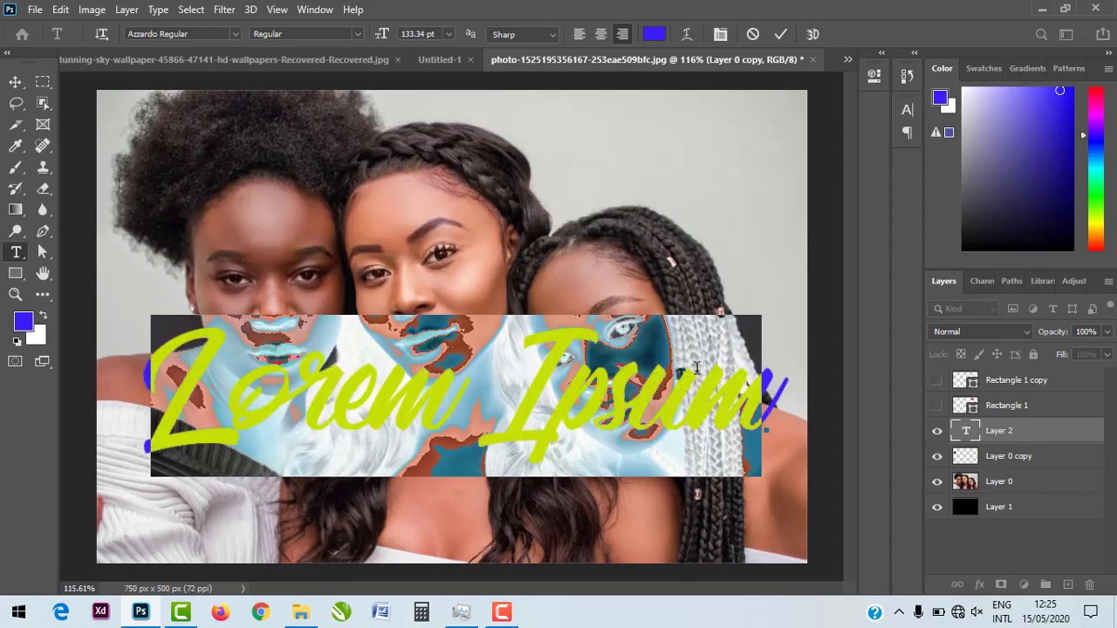
# Set the placeholder text's font to Montserrat SemiBold.
pyautogui.click(186, 36)
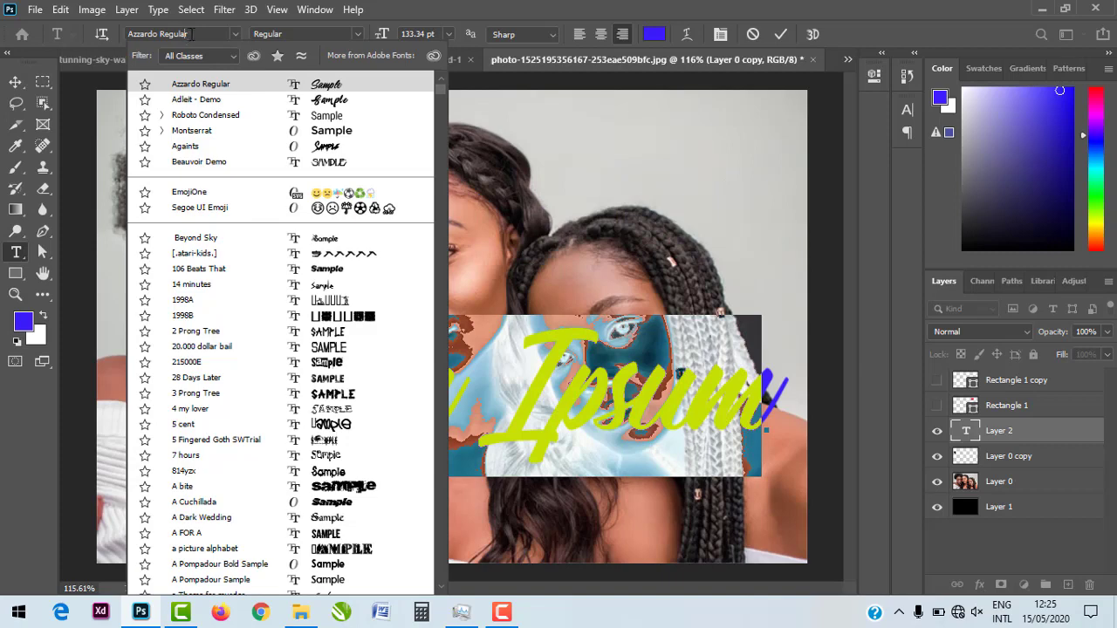
pyautogui.click(209, 34)
pyautogui.write('MONTSE')
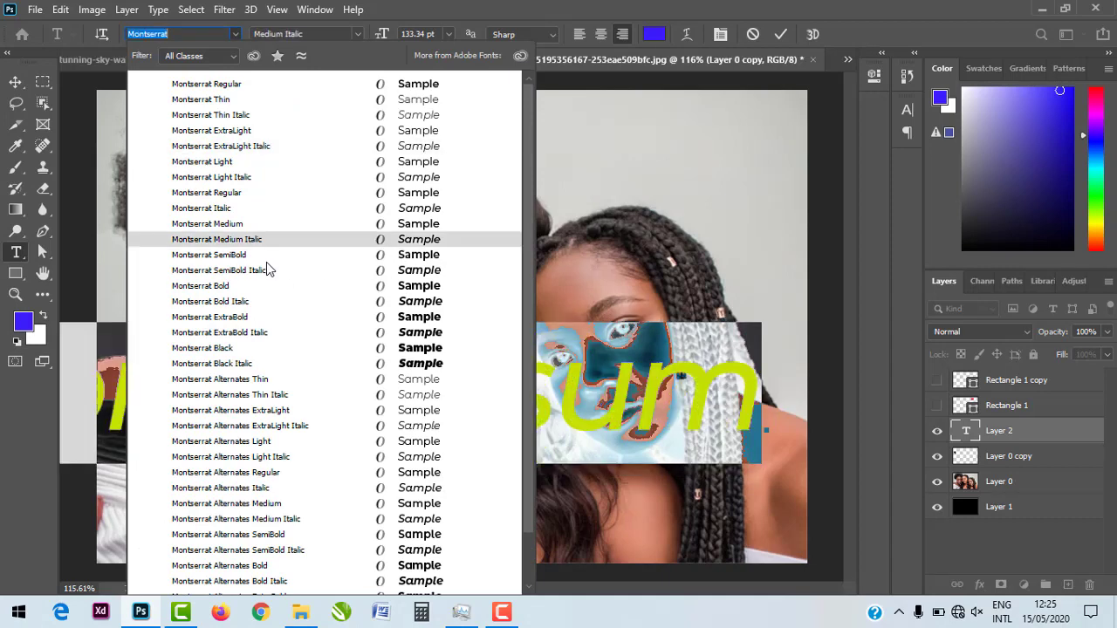
pyautogui.click(255, 254)
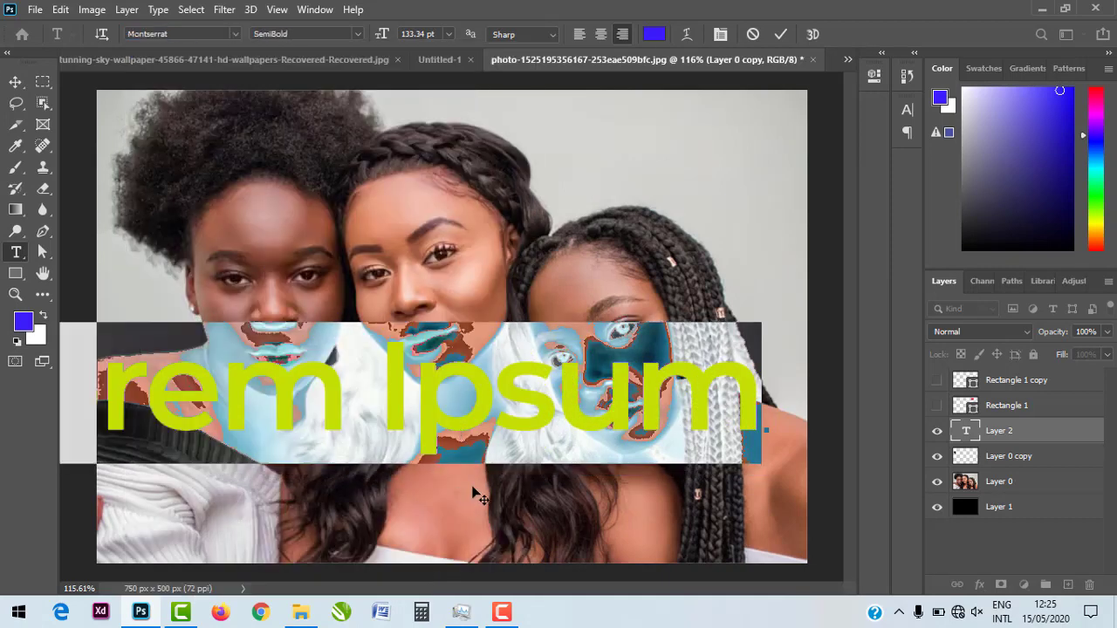
# Move the text block up the photo and replace its wording with LADIES.
pyautogui.moveTo(464, 498); pyautogui.dragTo(529, 404)
pyautogui.hotkey('ctrl', 'a')
pyautogui.write('LADIES')
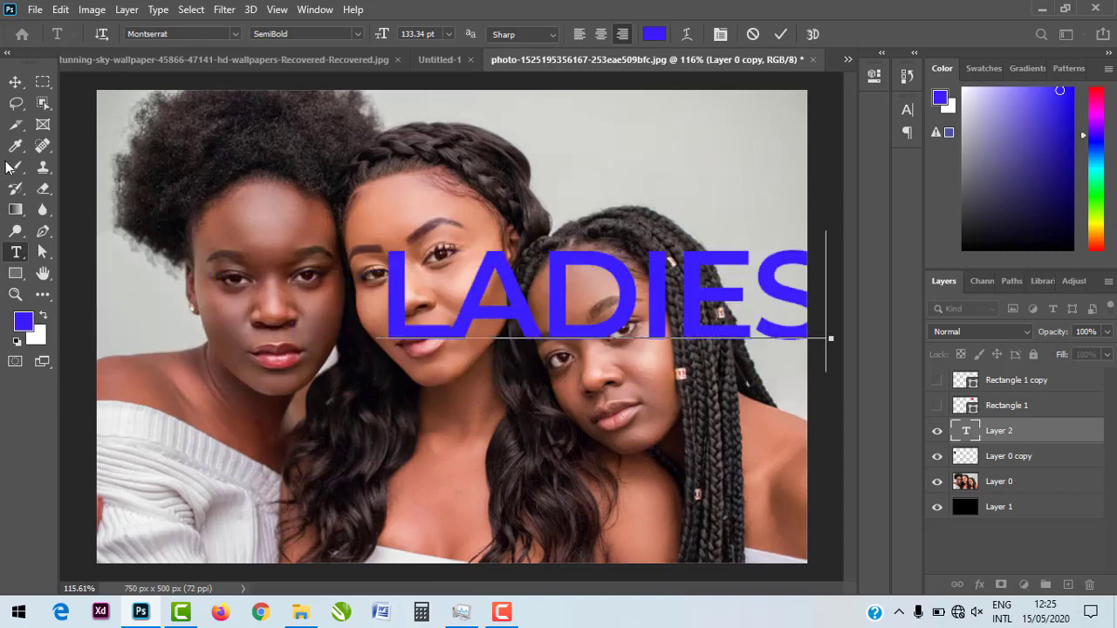
# Move the LADIES text to the lower middle of the photo and fill it with the white background colour.
pyautogui.click(15, 81)
pyautogui.moveTo(547, 254); pyautogui.dragTo(457, 178)
pyautogui.moveTo(707, 232); pyautogui.dragTo(669, 276)
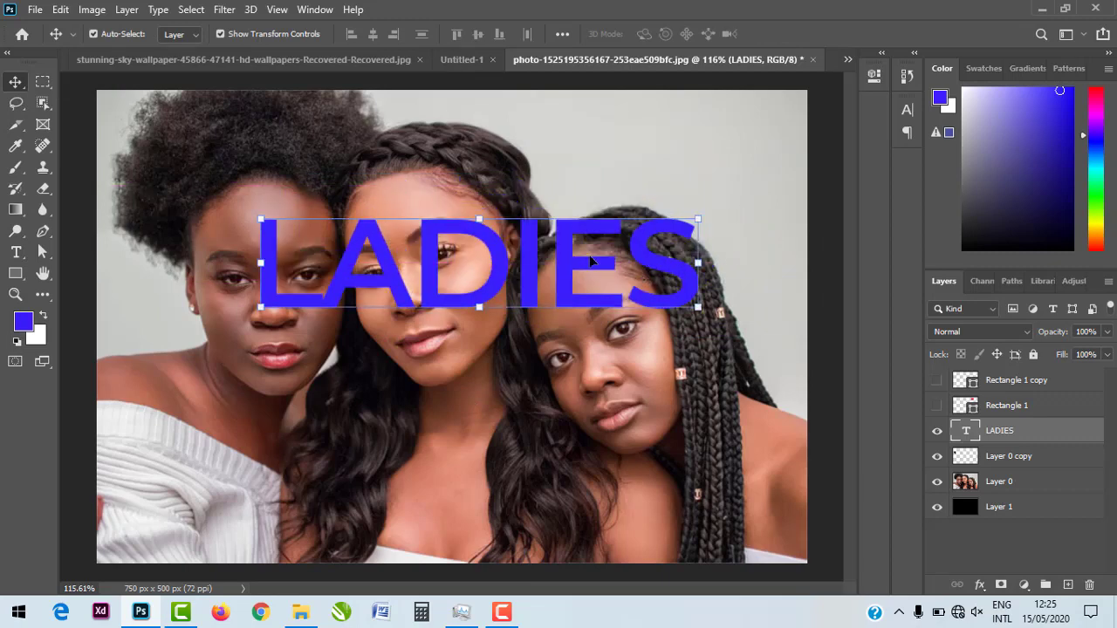
pyautogui.moveTo(572, 269); pyautogui.dragTo(518, 428)
pyautogui.hotkey('ctrl', 'BackSpace')
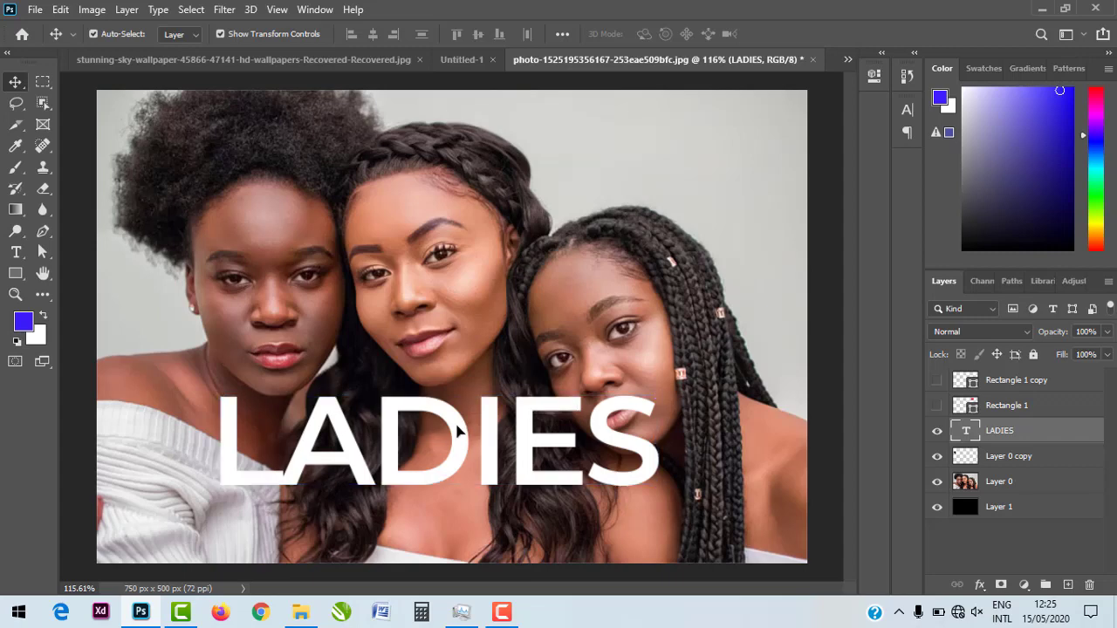
# Replace the LADIES wording with GIRLS and adjust the text's position across the lower middle of the photo.
pyautogui.doubleClick(460, 430)
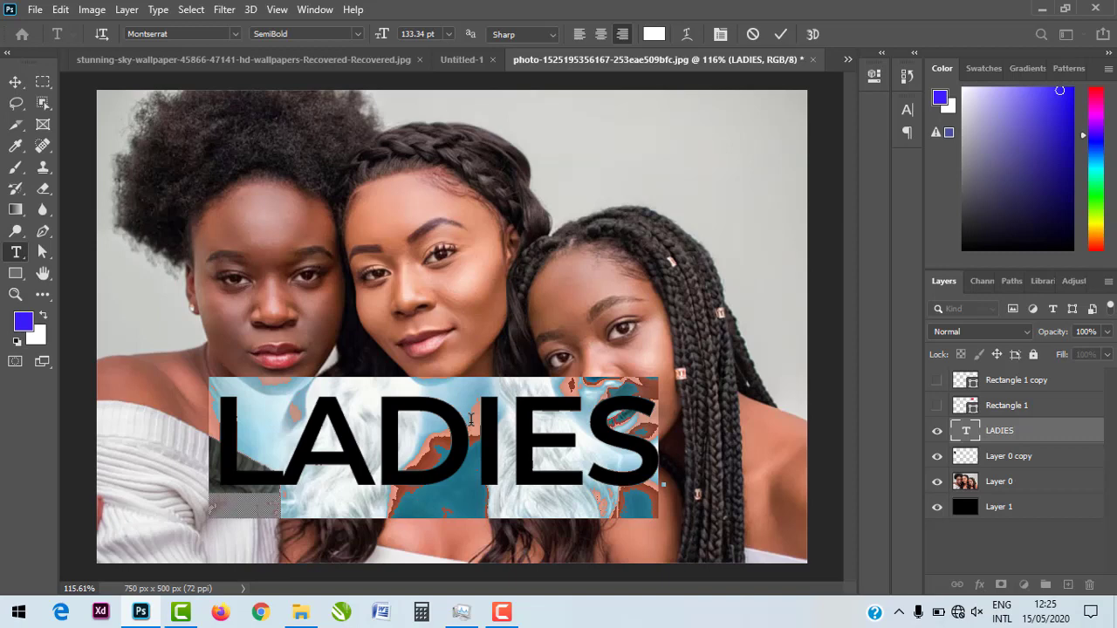
pyautogui.click(225, 434)
pyautogui.moveTo(224, 434); pyautogui.dragTo(754, 416)
pyautogui.write('WOMEN')
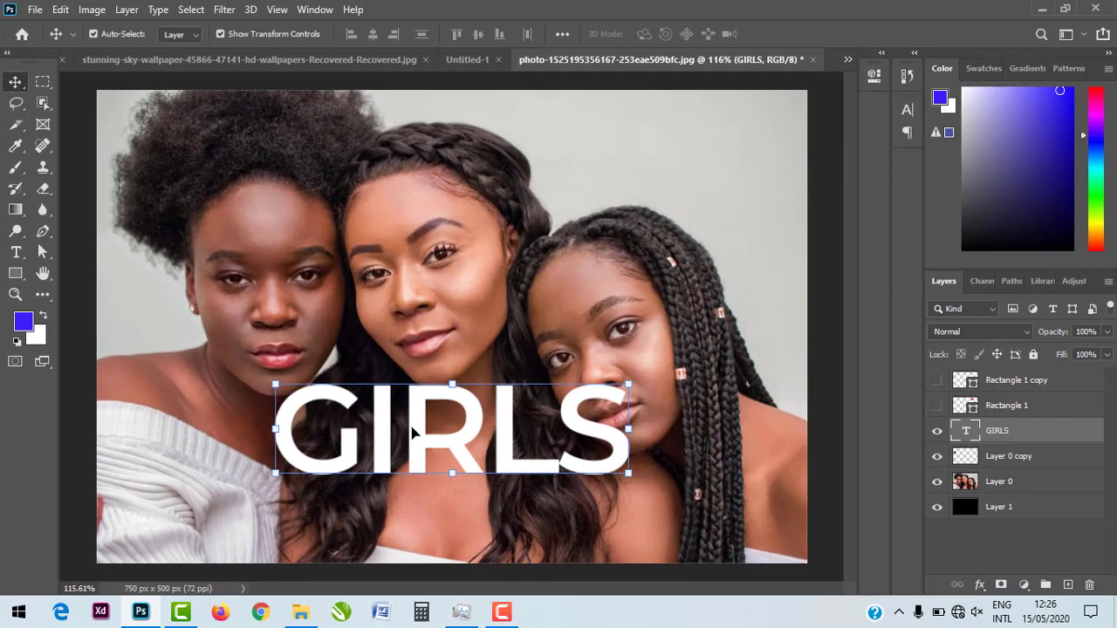
pyautogui.moveTo(413, 432)
pyautogui.mouseDown()
pyautogui.moveTo(407, 412)
pyautogui.moveTo(420, 408)
pyautogui.moveTo(427, 421)
pyautogui.mouseUp()
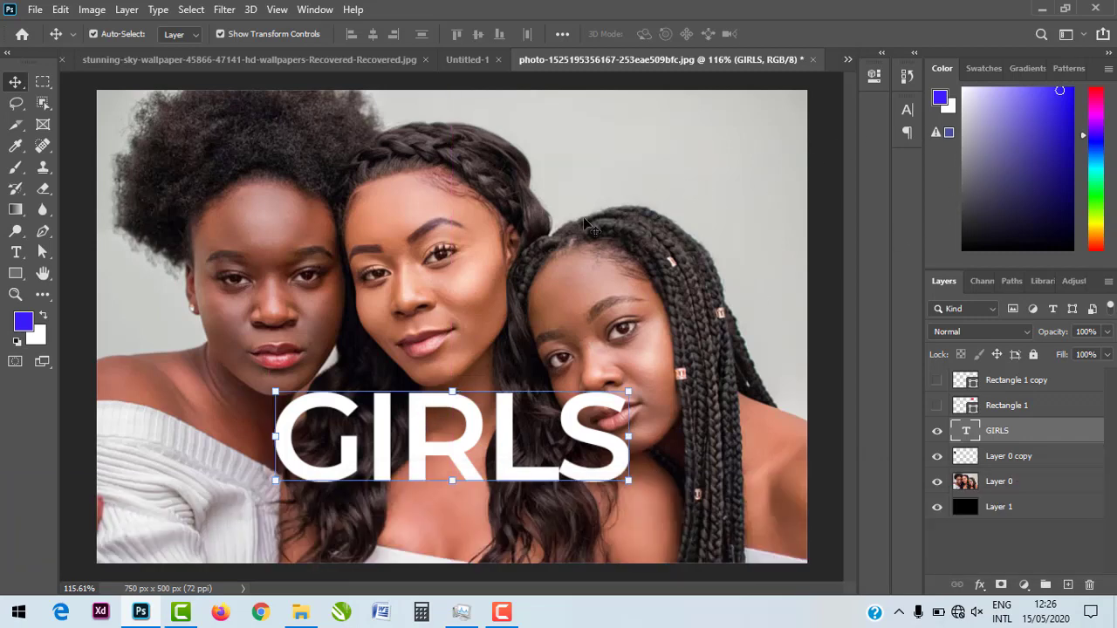
# Choose a duller blue-violet foreground colour and draw a 112 x 102 px rectangle shape in the photo's upper right.
pyautogui.moveTo(1042, 115)
pyautogui.mouseDown()
pyautogui.moveTo(1070, 112)
pyautogui.moveTo(1061, 91)
pyautogui.moveTo(1068, 122)
pyautogui.moveTo(1045, 129)
pyautogui.mouseUp()
pyautogui.click(16, 273)
pyautogui.moveTo(625, 132); pyautogui.dragTo(773, 237)
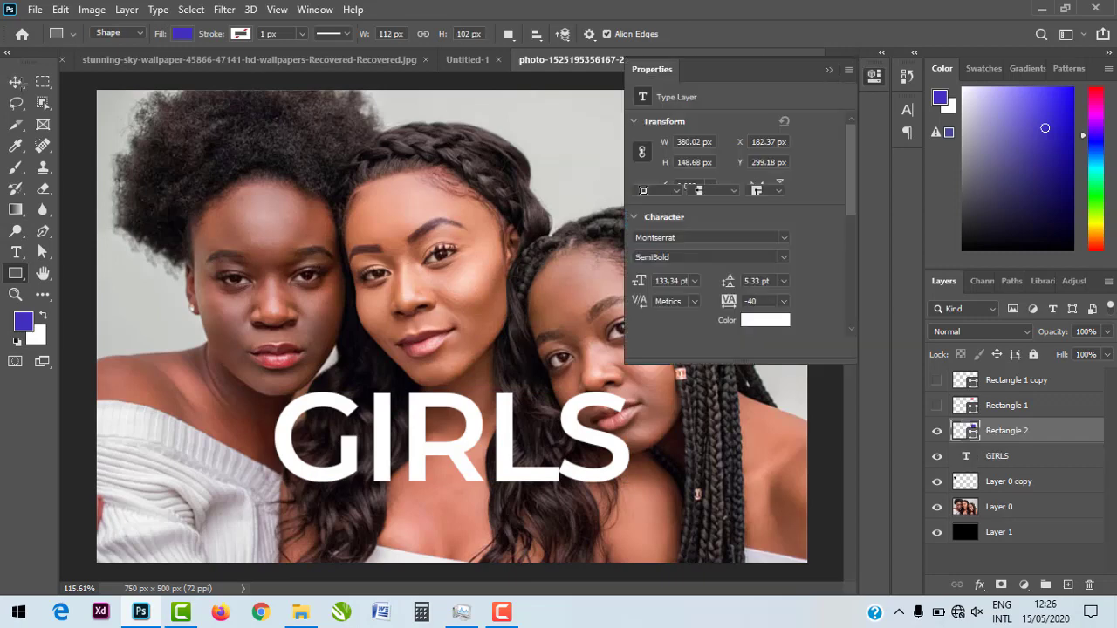
pyautogui.press('v')
pyautogui.click(825, 70)
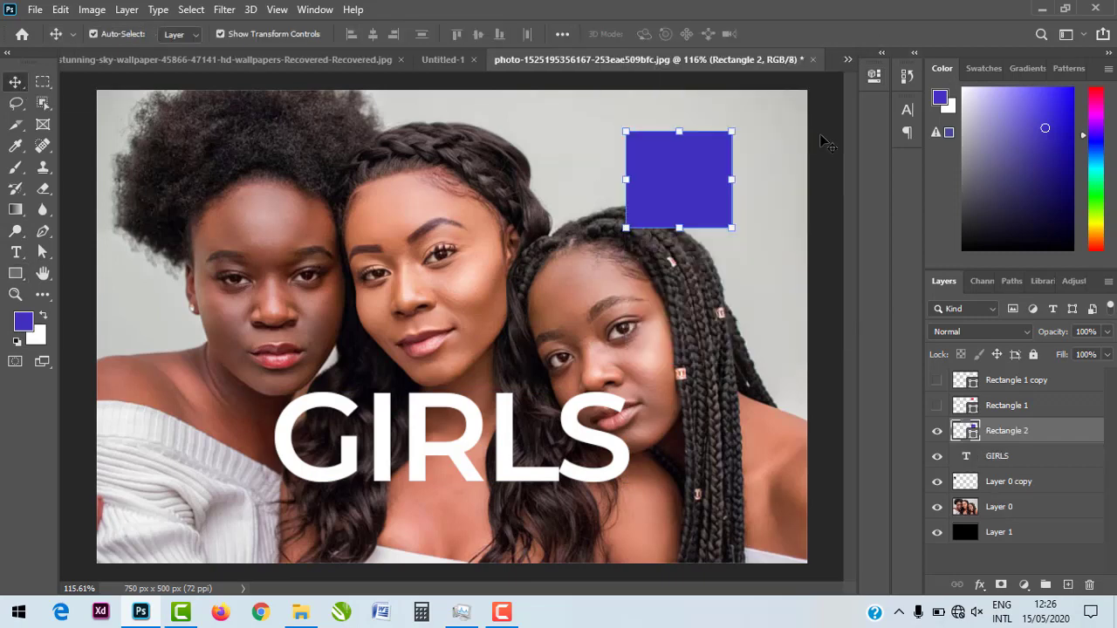
# Fill the rectangle with a lighter violet foreground colour and shift it slightly left along the photo's upper edge.
pyautogui.click(1006, 105)
pyautogui.hotkey('alt', 'BackSpace')
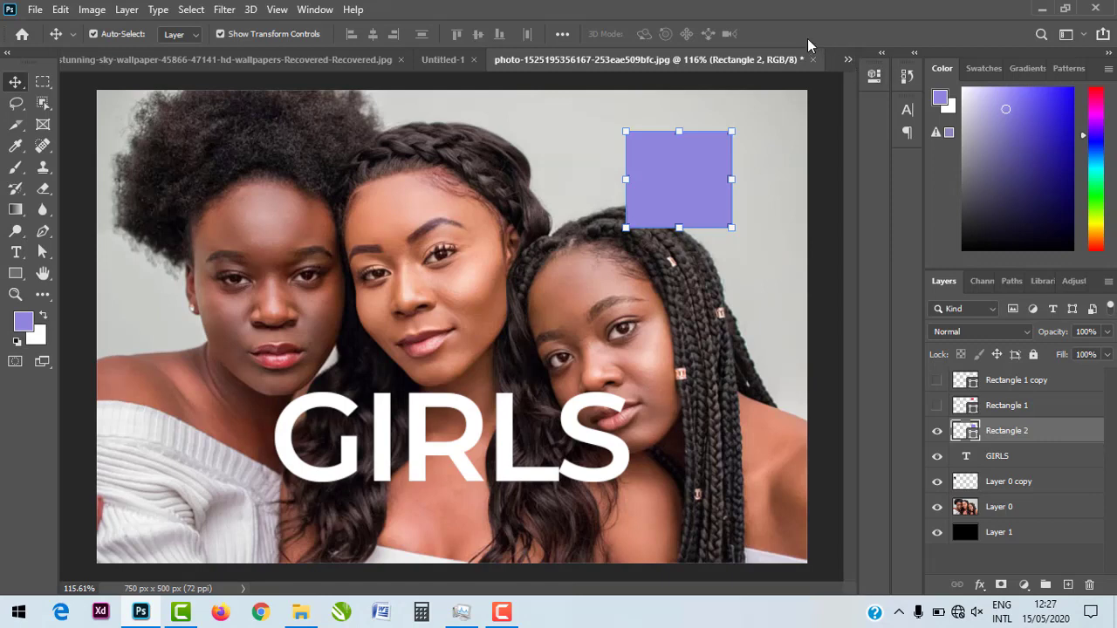
pyautogui.moveTo(671, 168)
pyautogui.mouseDown()
pyautogui.moveTo(592, 169)
pyautogui.moveTo(682, 184)
pyautogui.mouseUp()
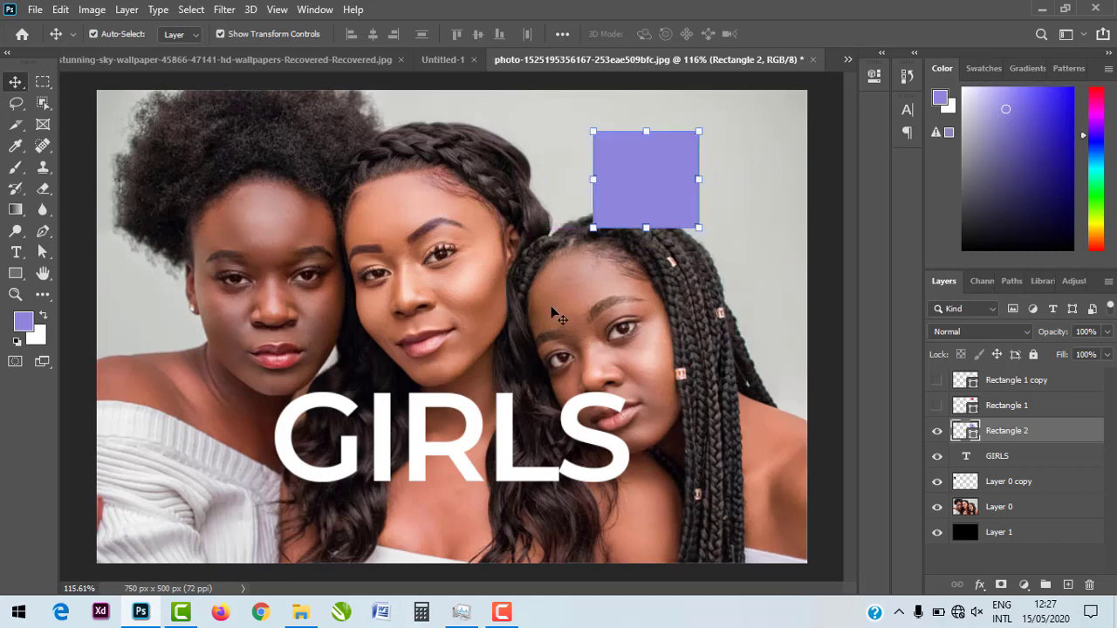
# Try different blue, grey and dark violet foreground colours with the GIRLS text and the rectangle selected in turn.
pyautogui.click(496, 443)
pyautogui.click(1056, 104)
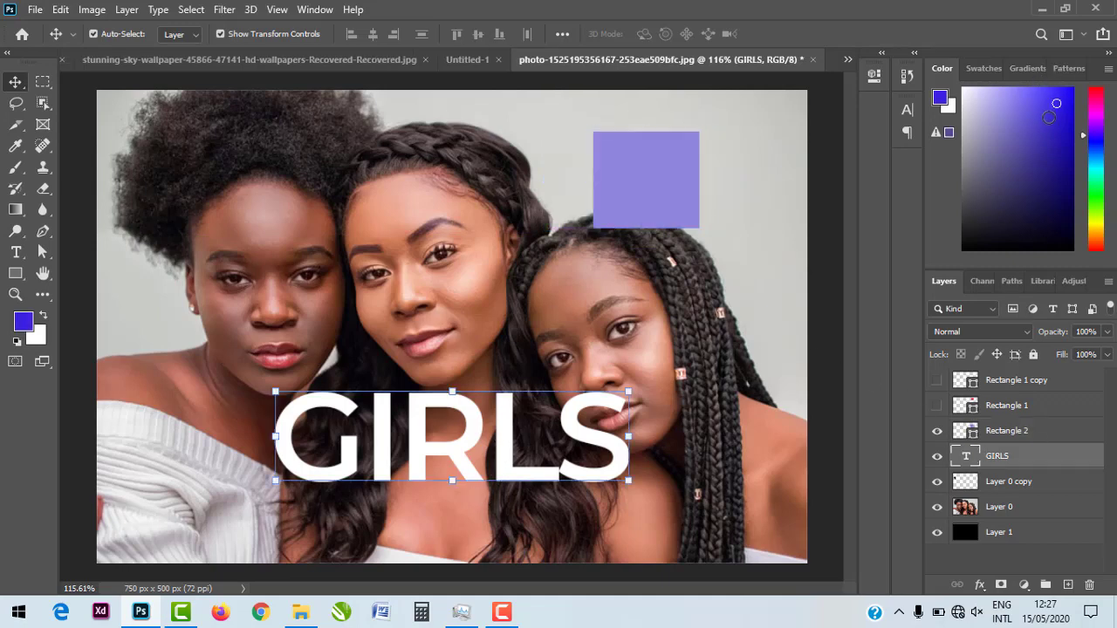
pyautogui.click(653, 212)
pyautogui.click(1053, 161)
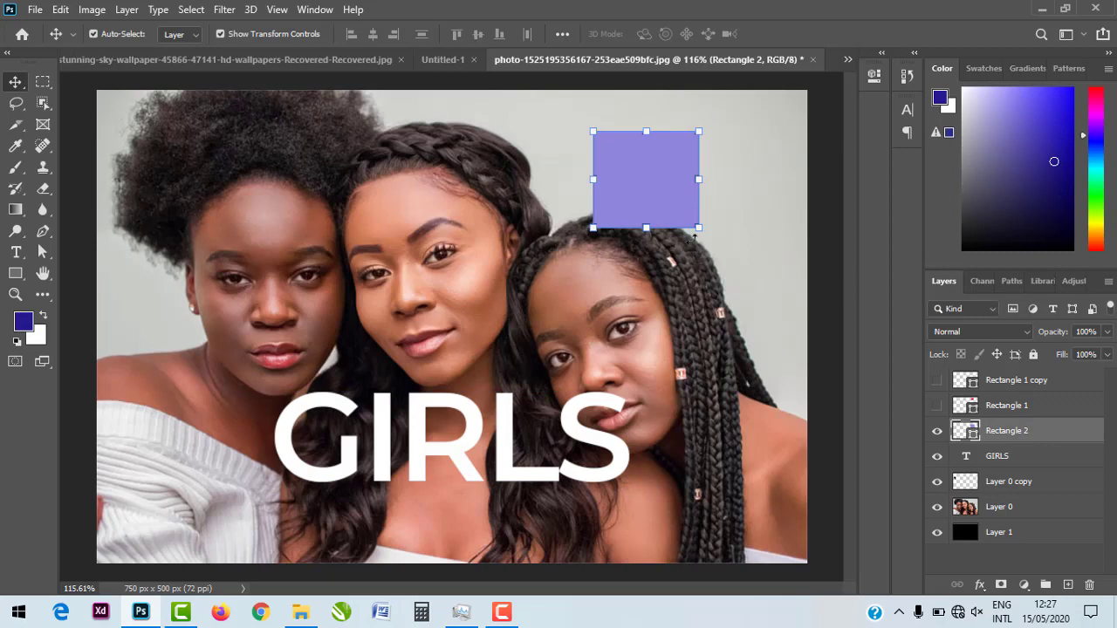
pyautogui.click(961, 179)
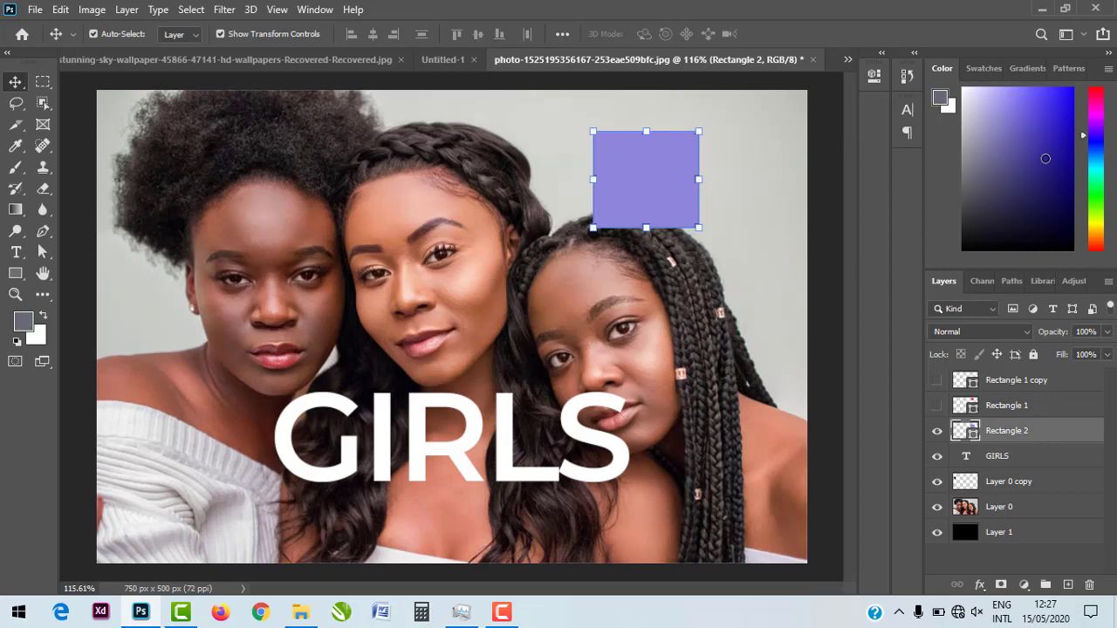
pyautogui.click(1045, 158)
# Apply colours straight from the swatches, making the rectangle RGB magenta and the GIRLS text RGB blue.
pyautogui.click(983, 68)
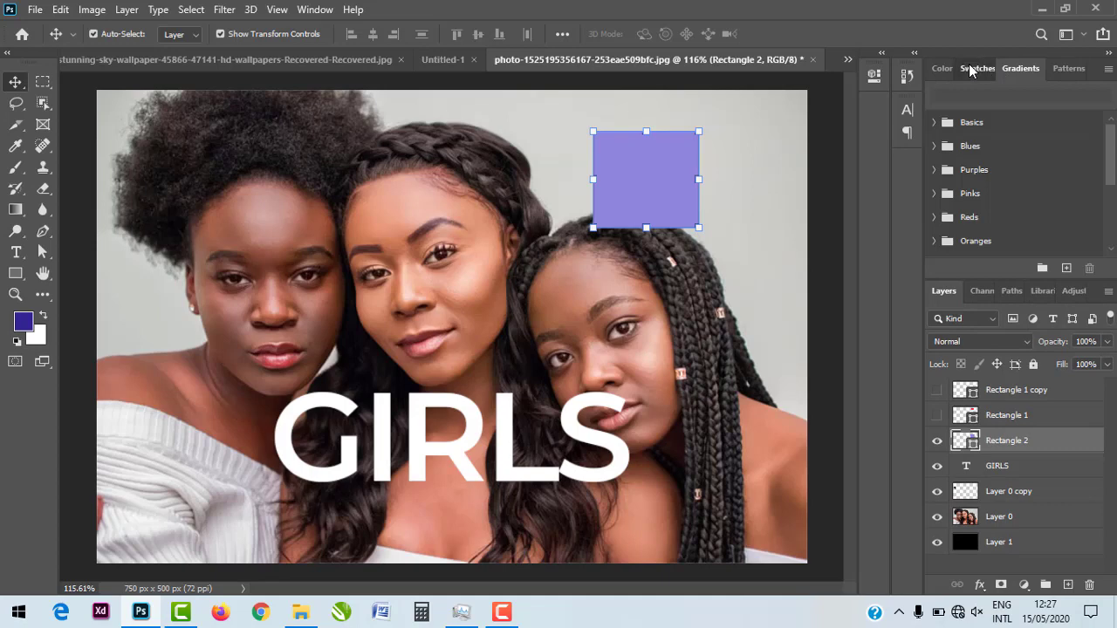
pyautogui.moveTo(962, 96); pyautogui.dragTo(669, 237)
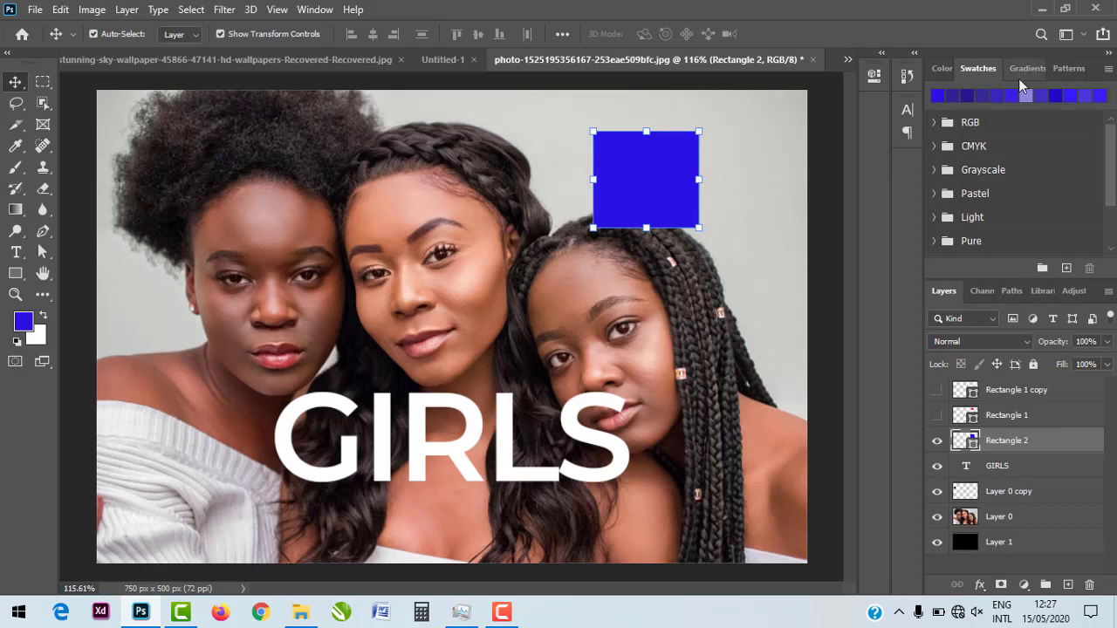
pyautogui.moveTo(1000, 94); pyautogui.dragTo(416, 420)
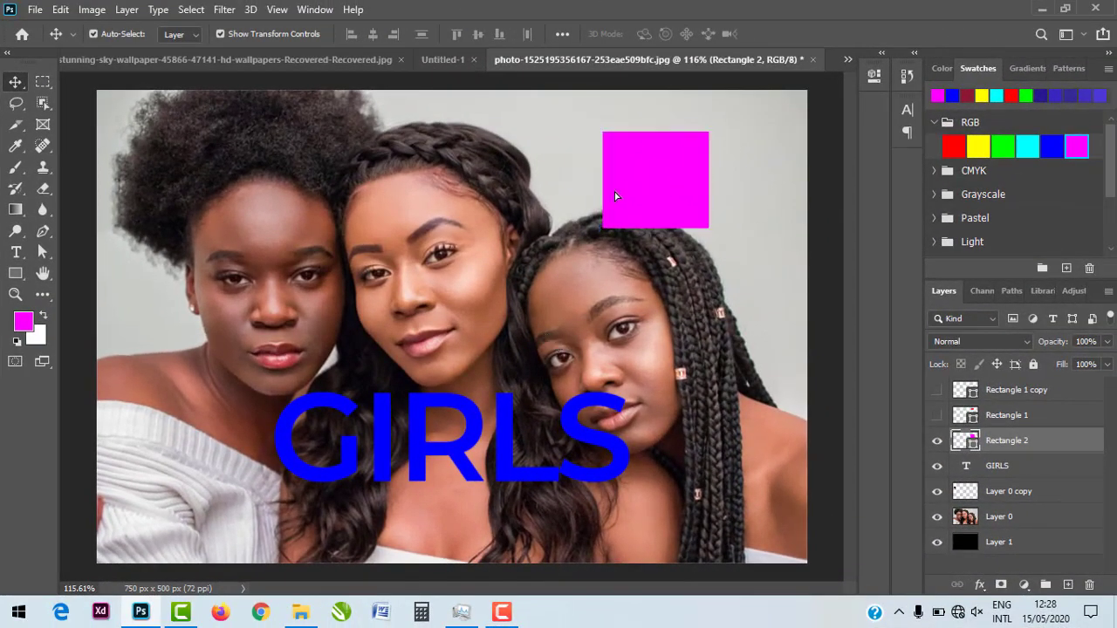
# Move the magenta rectangle down and left onto the braided woman's hair and isolate its layer.
pyautogui.moveTo(615, 196); pyautogui.dragTo(578, 206)
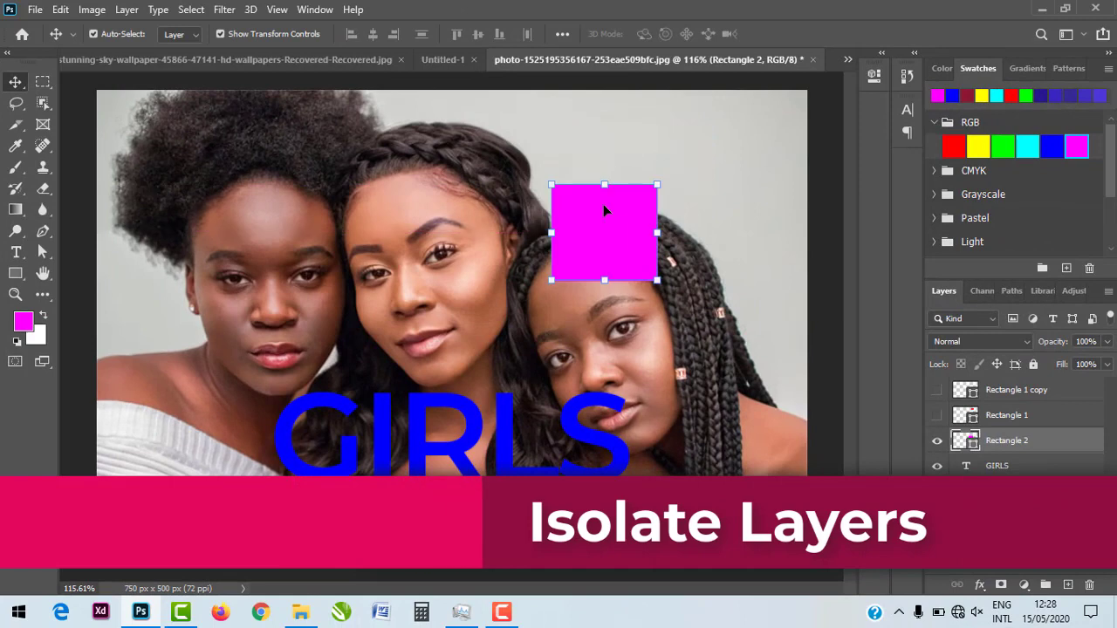
pyautogui.rightClick(590, 211)
pyautogui.click(581, 218)
pyautogui.rightClick(582, 218)
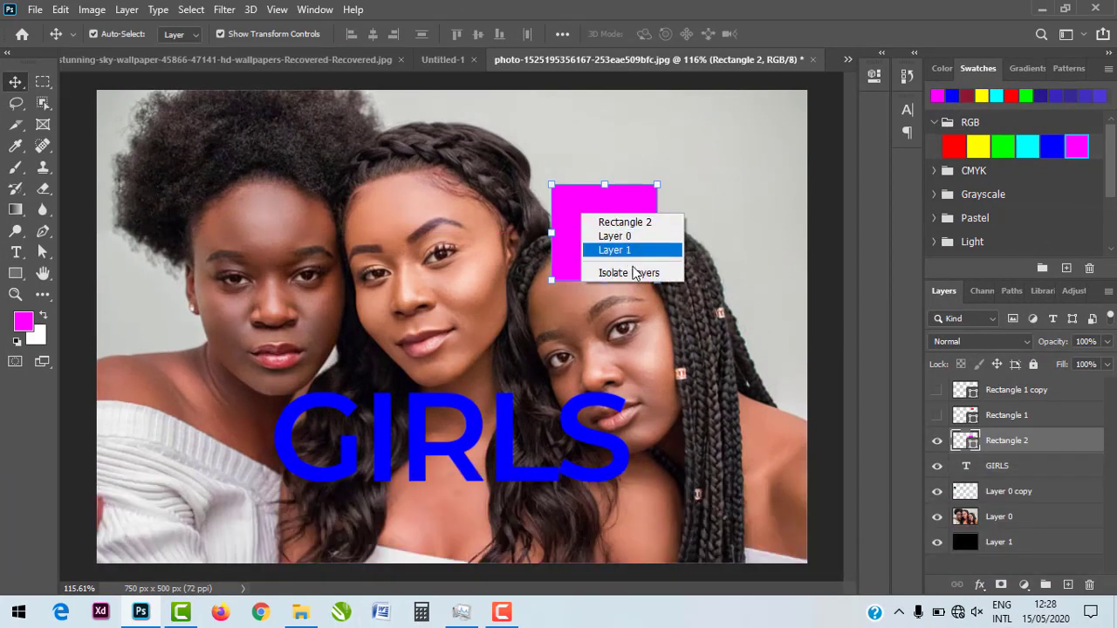
pyautogui.click(610, 274)
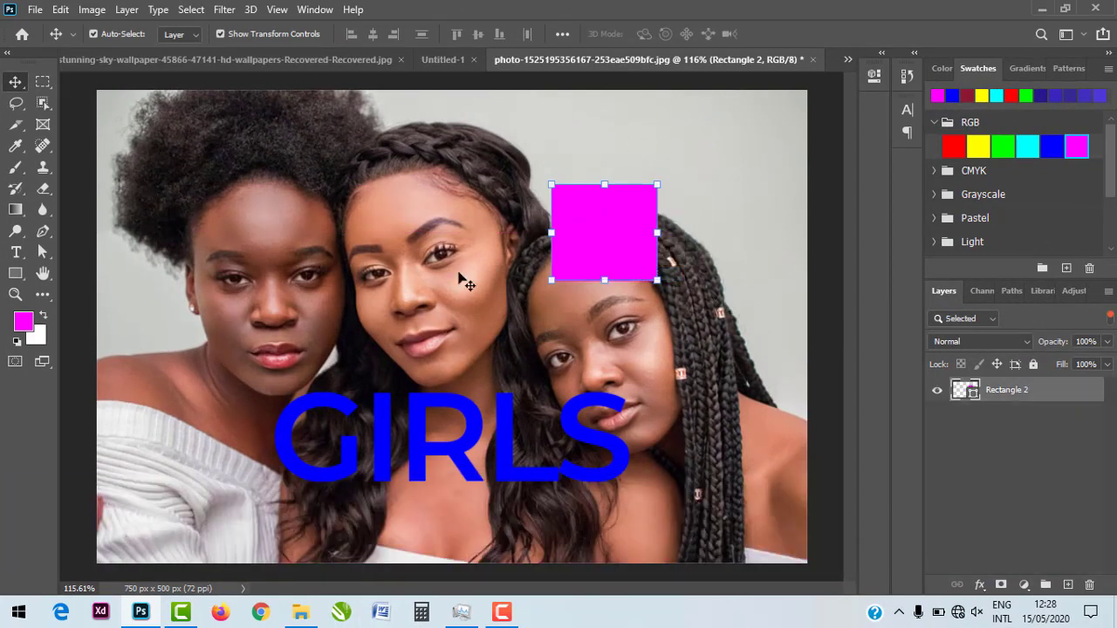
# Test moving objects across the photo and text while the rectangle's layer is isolated, and turn layer isolation off.
pyautogui.moveTo(441, 247); pyautogui.dragTo(288, 236)
pyautogui.moveTo(418, 436); pyautogui.dragTo(512, 437)
pyautogui.moveTo(512, 199); pyautogui.dragTo(398, 215)
pyautogui.click(614, 229)
pyautogui.rightClick(620, 216)
pyautogui.click(668, 276)
# Isolate the rectangle's layer again, scale the rectangle to about 247% and position it over the photo's upper right.
pyautogui.moveTo(626, 251); pyautogui.dragTo(859, 373)
pyautogui.rightClick(654, 216)
pyautogui.click(686, 274)
pyautogui.moveTo(692, 188); pyautogui.dragTo(502, 149)
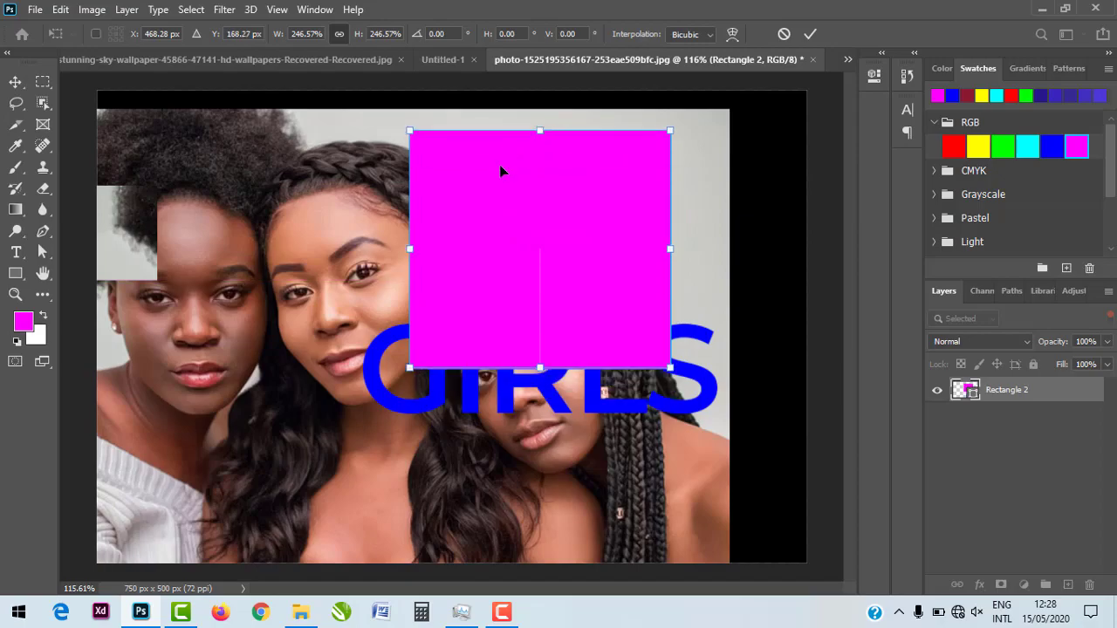
pyautogui.press('Return')
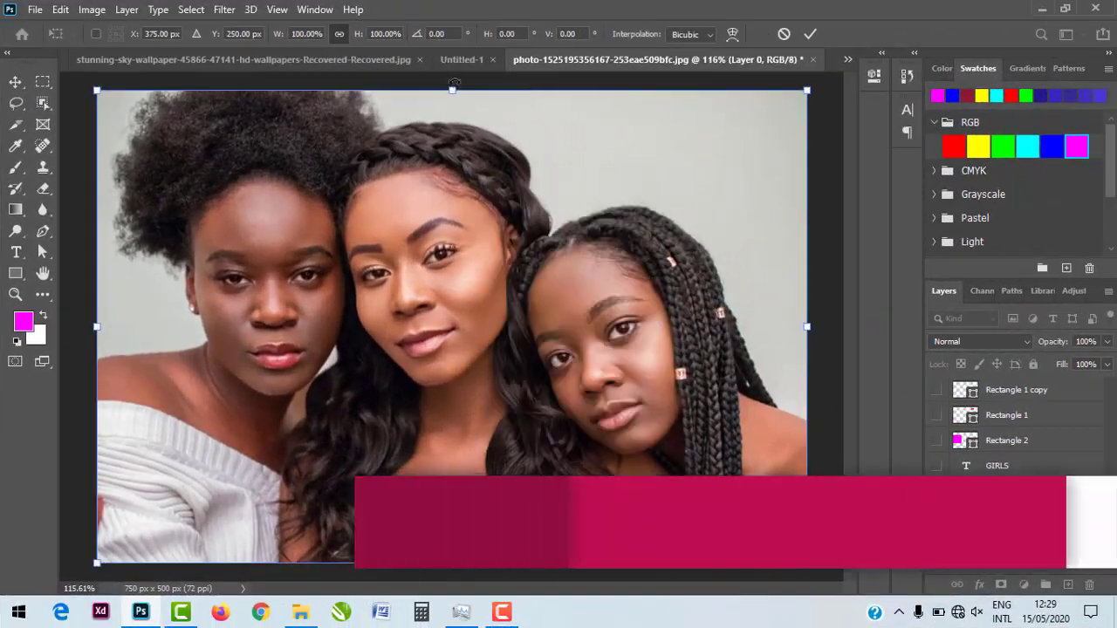
# Start a warp transform on the photo layer and try the 3 x 3 and 4 x 4 grids before setting 5 x 5.
pyautogui.press('Return')
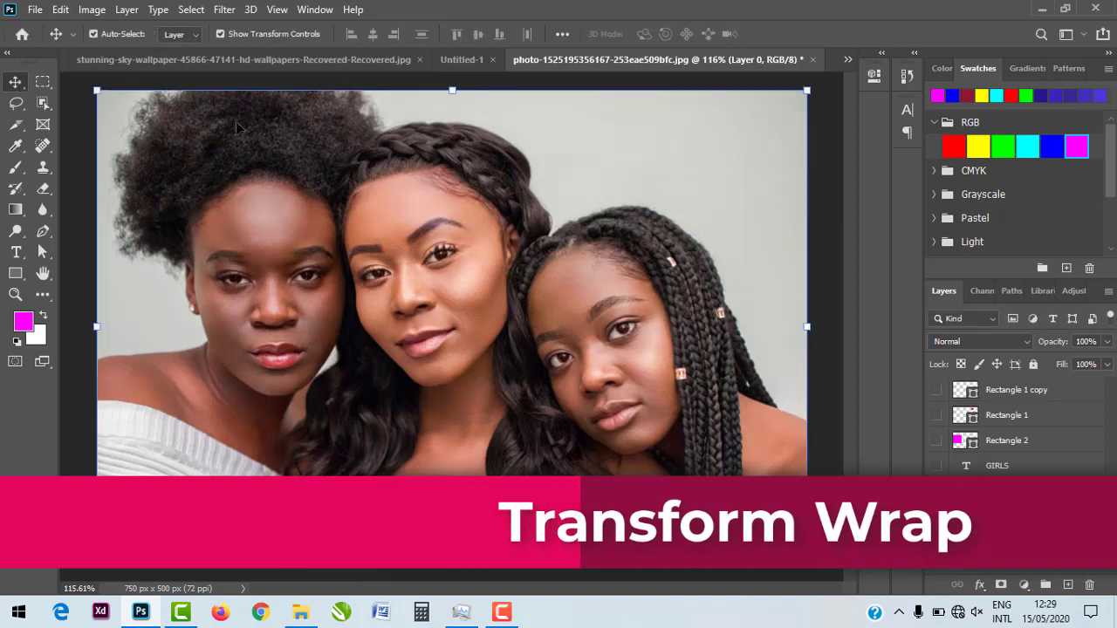
pyautogui.hotkey('ctrl', 't')
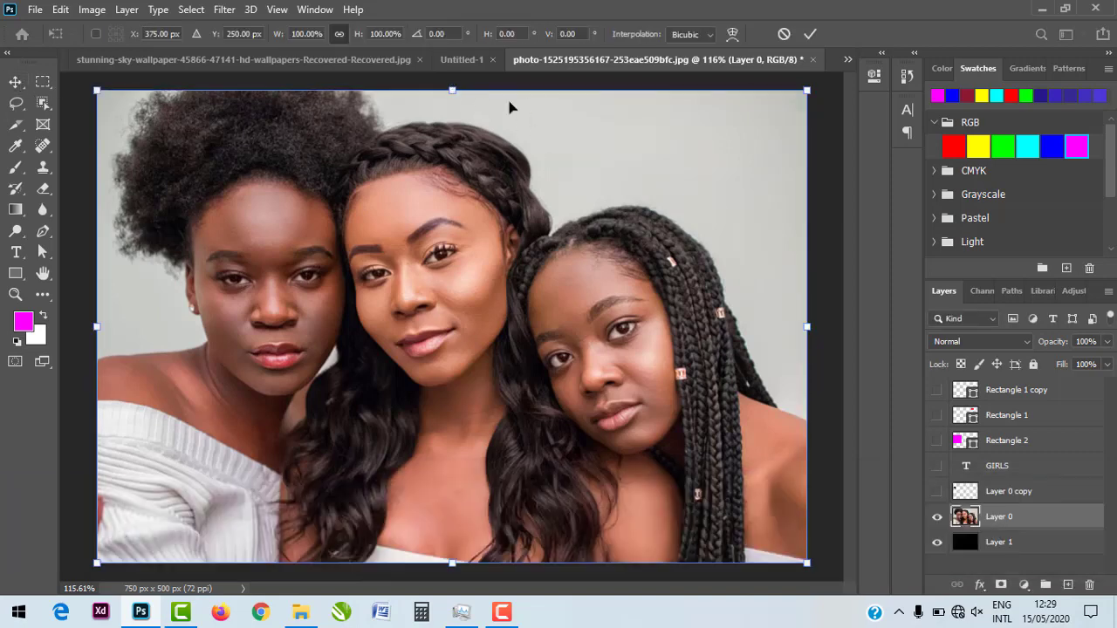
pyautogui.click(732, 33)
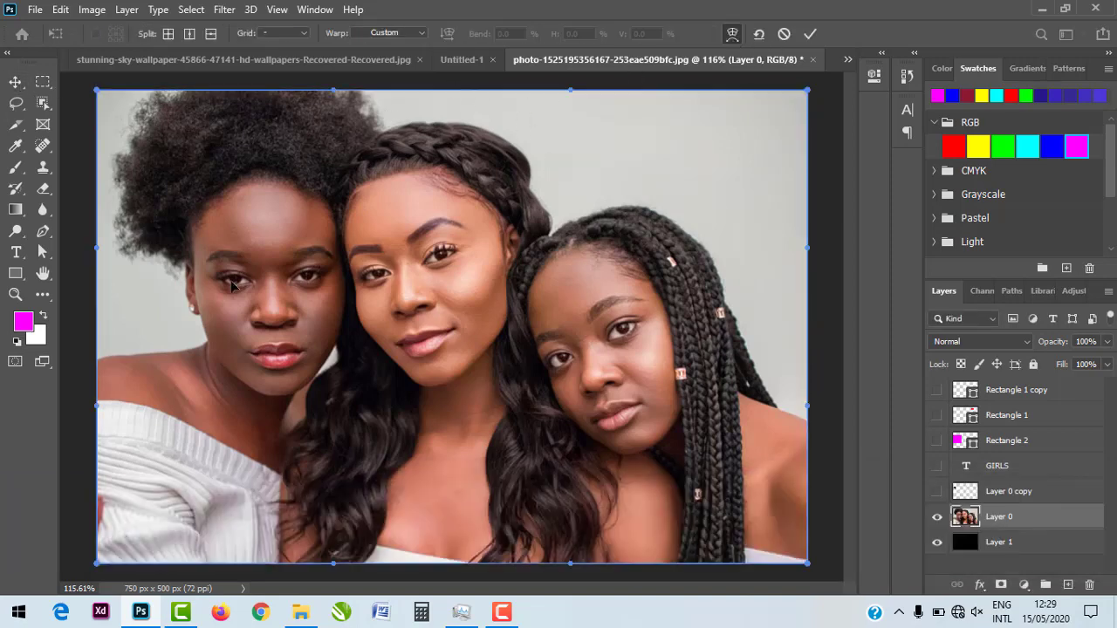
pyautogui.click(278, 35)
pyautogui.click(279, 84)
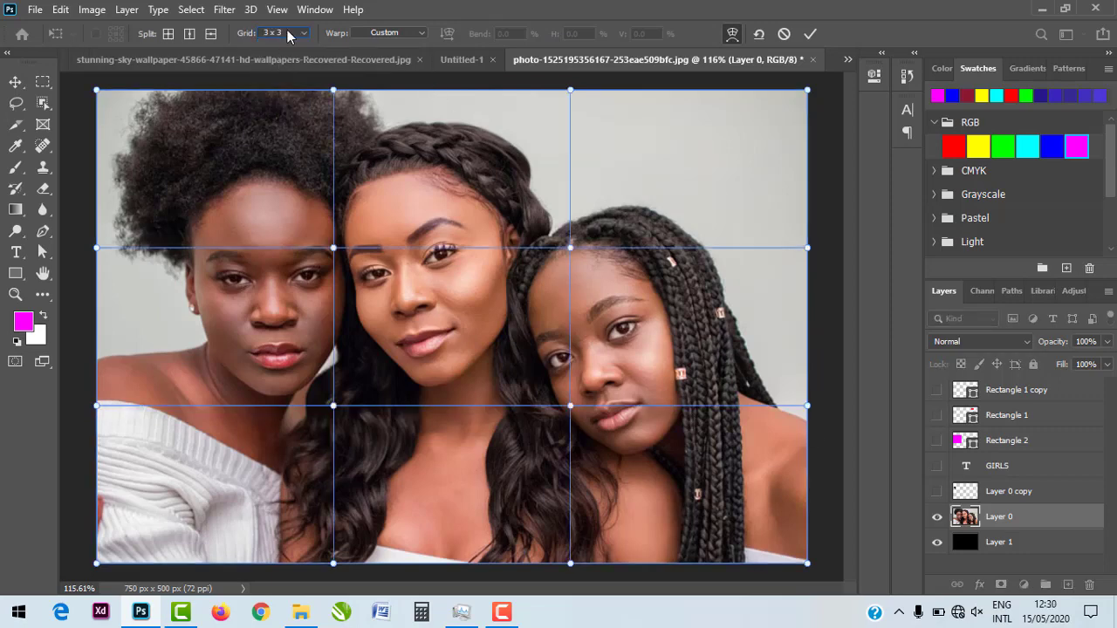
pyautogui.click(288, 35)
pyautogui.click(281, 100)
pyautogui.click(286, 33)
pyautogui.click(282, 112)
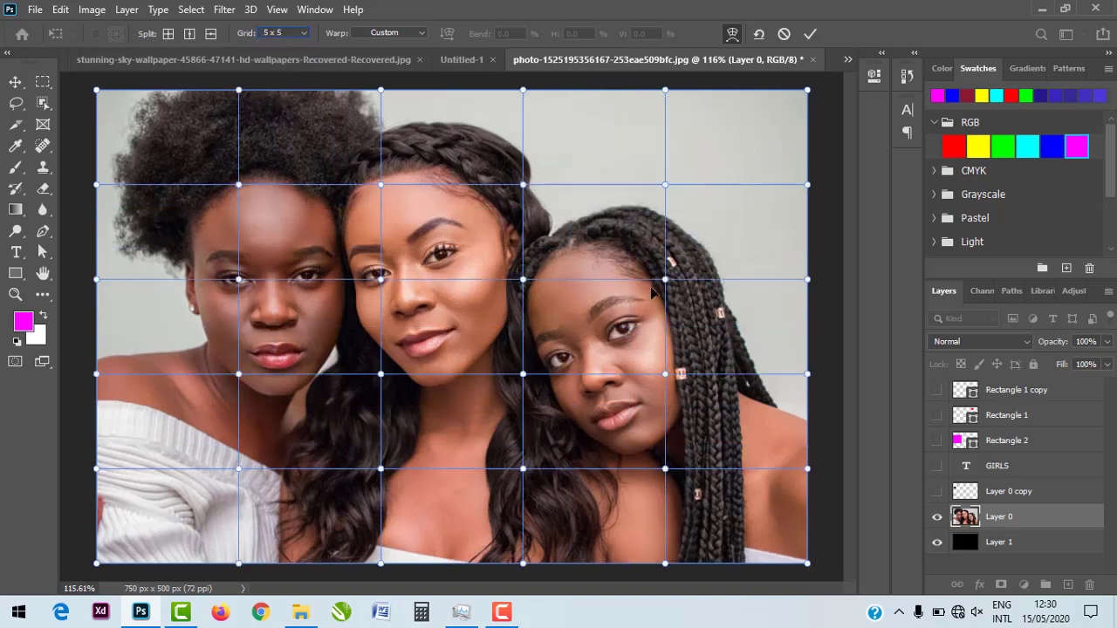
# Nudge the warp grid points upward at the braided woman's cheek, the left woman's eye and mouth, and the middle woman's hair.
pyautogui.moveTo(665, 279)
pyautogui.mouseDown()
pyautogui.moveTo(657, 324)
pyautogui.moveTo(666, 281)
pyautogui.mouseUp()
pyautogui.moveTo(681, 387); pyautogui.dragTo(668, 364)
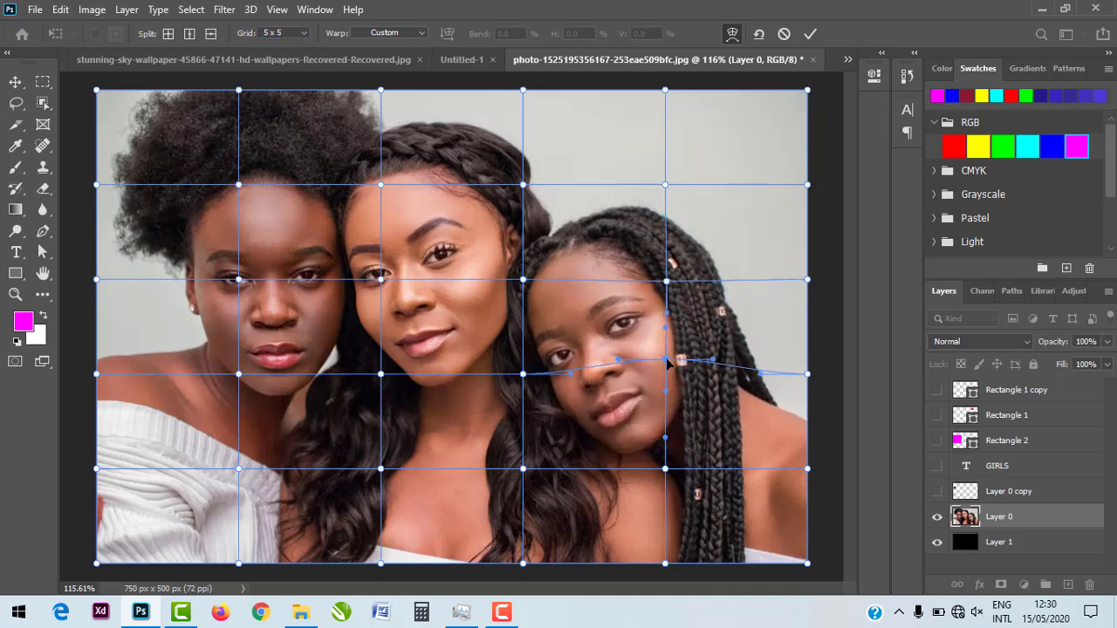
pyautogui.moveTo(238, 280)
pyautogui.mouseDown()
pyautogui.moveTo(225, 258)
pyautogui.moveTo(235, 263)
pyautogui.mouseUp()
pyautogui.moveTo(239, 373); pyautogui.dragTo(233, 365)
pyautogui.moveTo(419, 483); pyautogui.dragTo(422, 480)
pyautogui.moveTo(521, 468); pyautogui.dragTo(516, 453)
# Fine-tune the warp grid around the middle woman's cheek and the braided woman's face and hair, and apply the warp.
pyautogui.moveTo(481, 272); pyautogui.dragTo(518, 309)
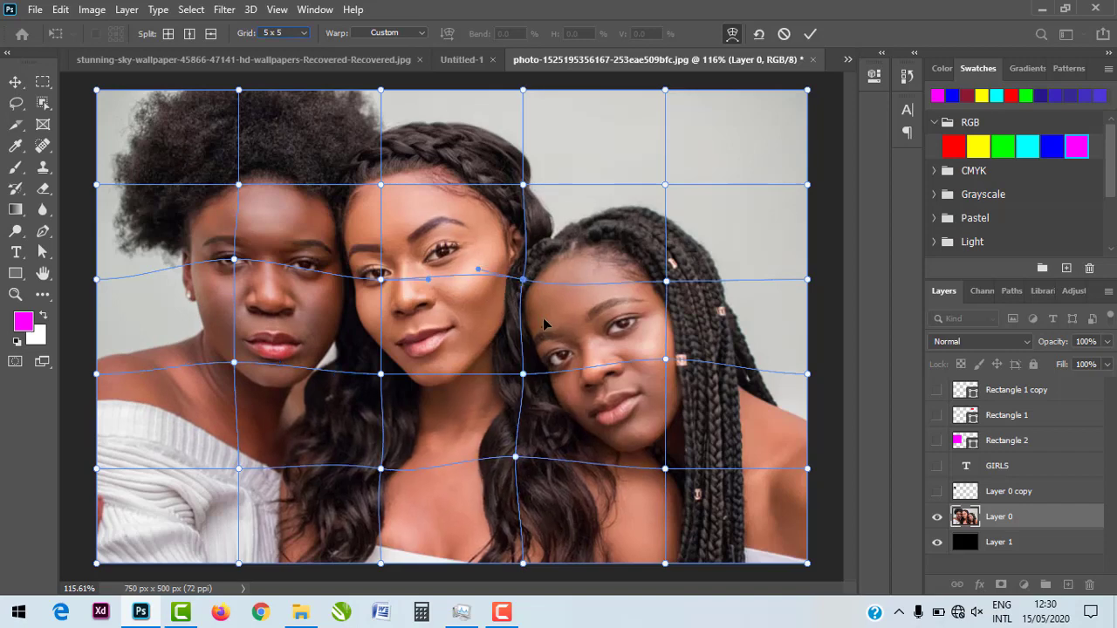
pyautogui.moveTo(613, 368); pyautogui.dragTo(619, 375)
pyautogui.click(628, 285)
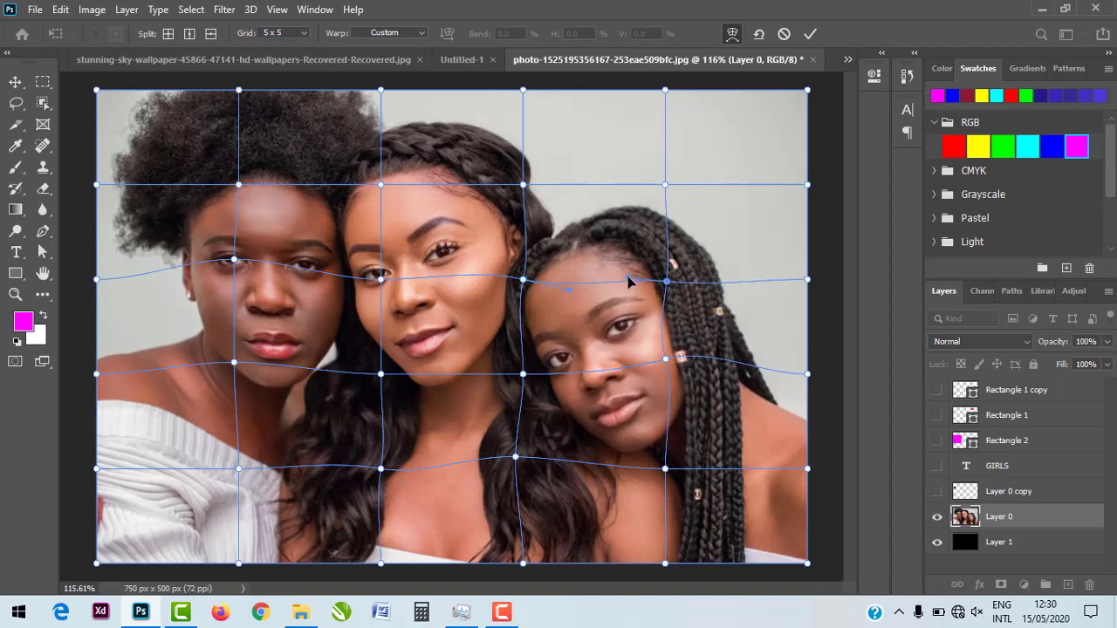
pyautogui.moveTo(675, 185); pyautogui.dragTo(675, 179)
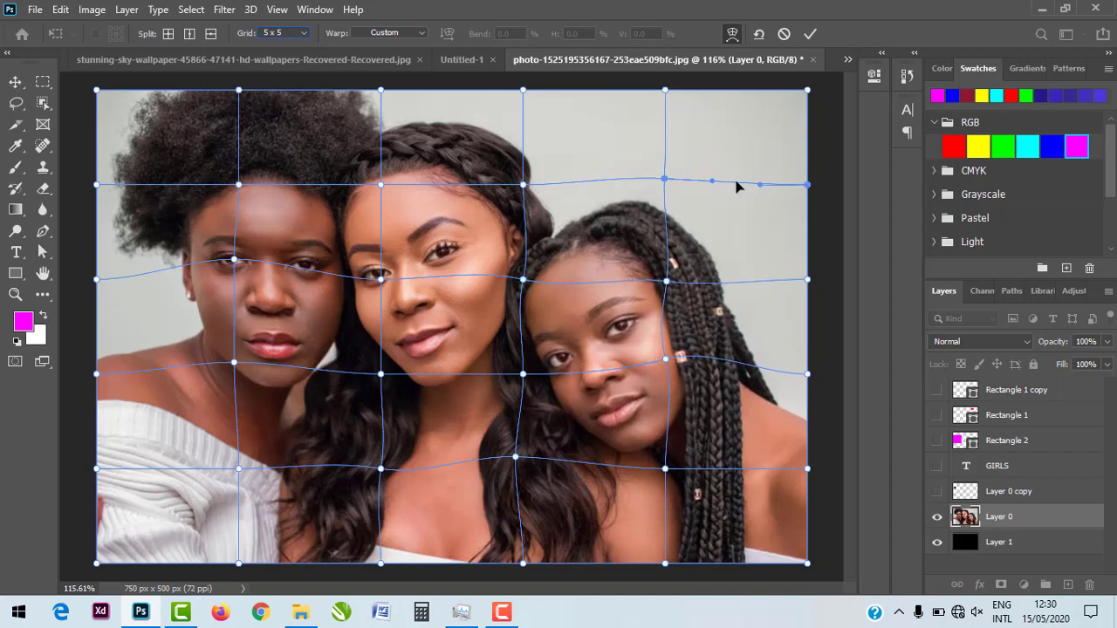
pyautogui.click(811, 35)
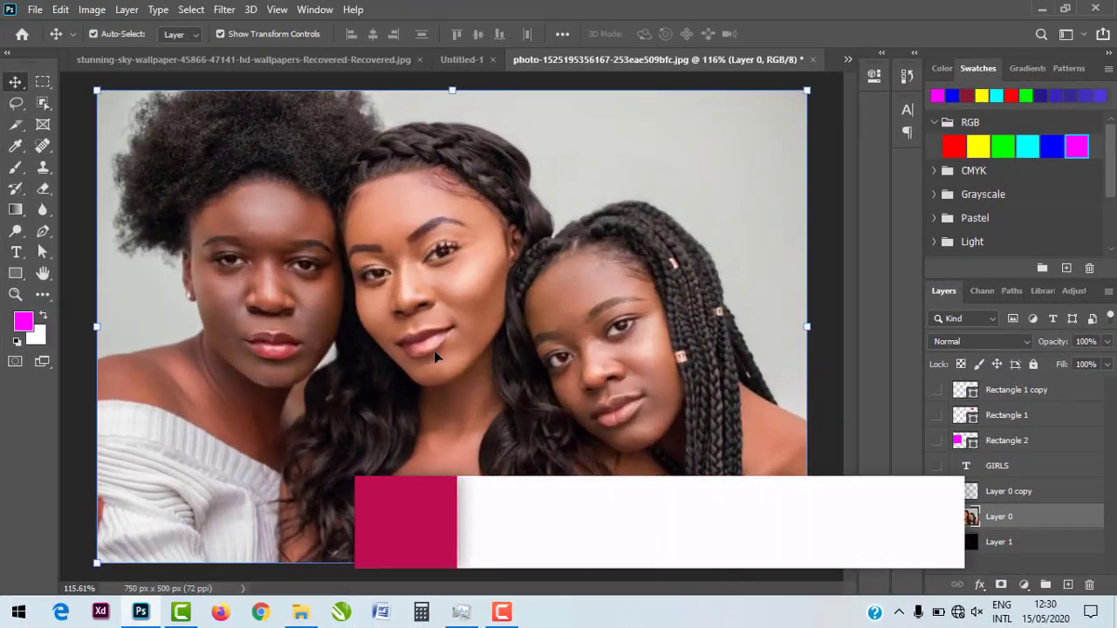
# Mask the photo with a rectangular frame around the middle woman's face, and undo the frame.
pyautogui.moveTo(280, 260)
pyautogui.mouseDown()
pyautogui.moveTo(428, 266)
pyautogui.moveTo(285, 258)
pyautogui.mouseUp()
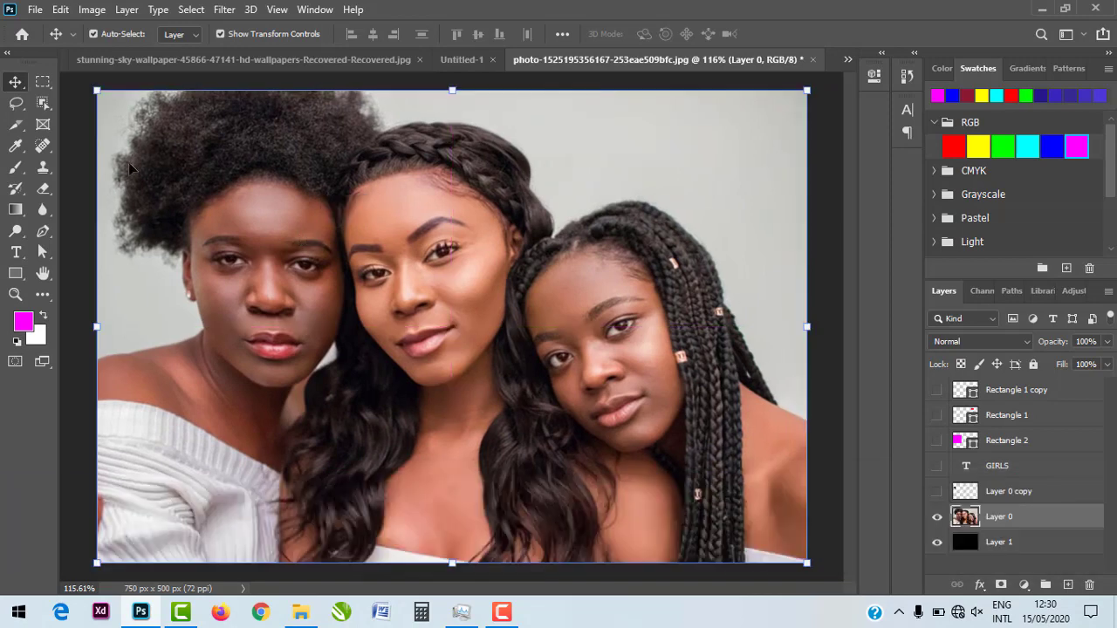
pyautogui.click(42, 125)
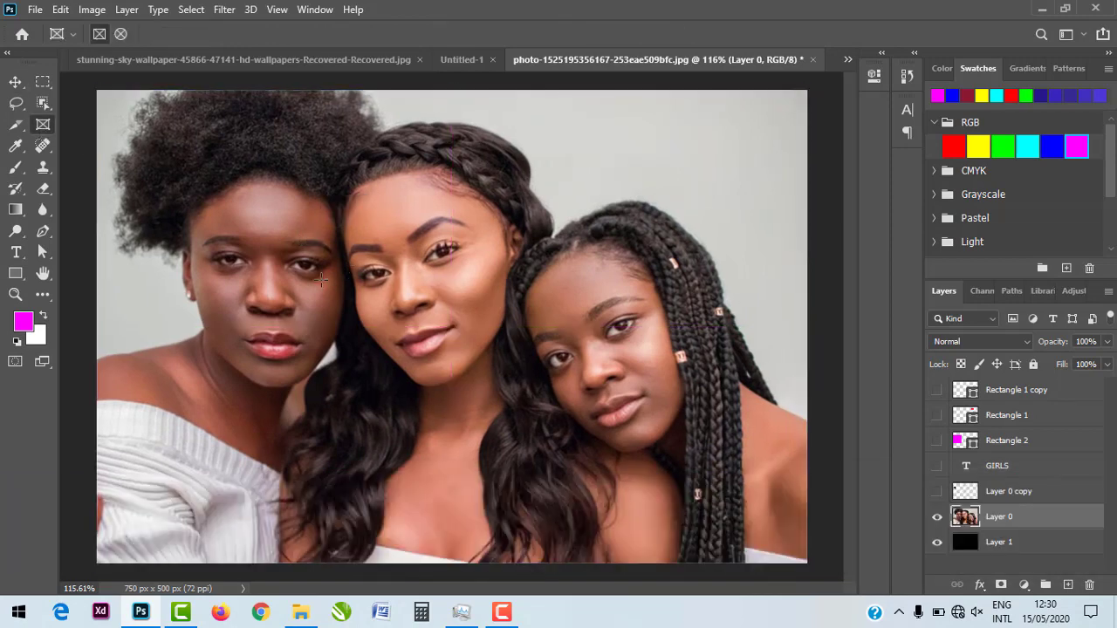
pyautogui.moveTo(305, 210); pyautogui.dragTo(598, 485)
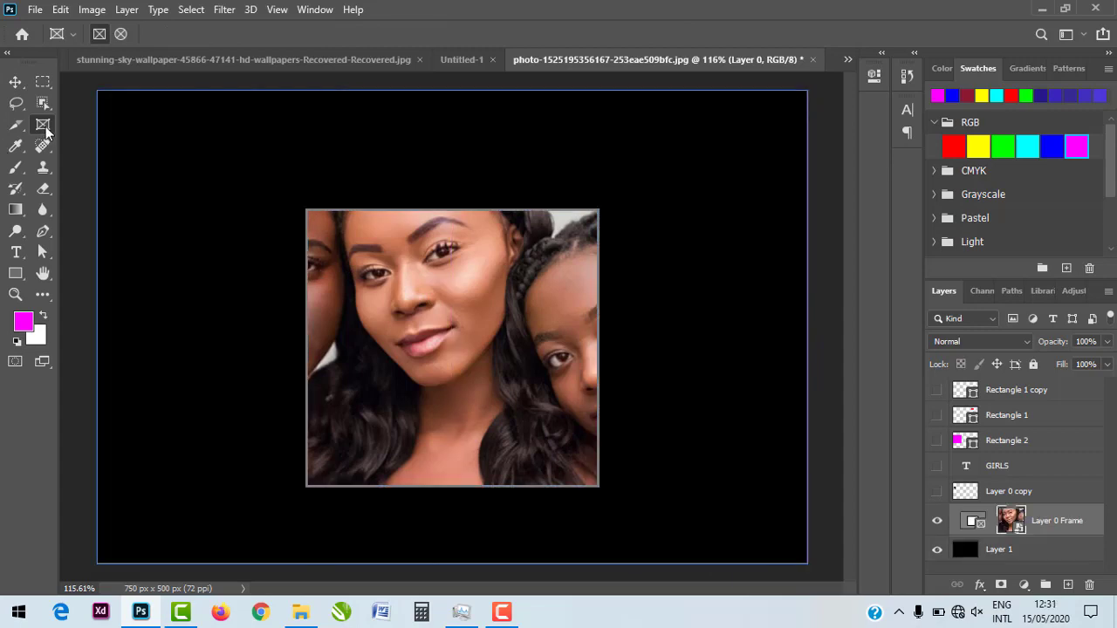
pyautogui.hotkey('ctrl', 'z')
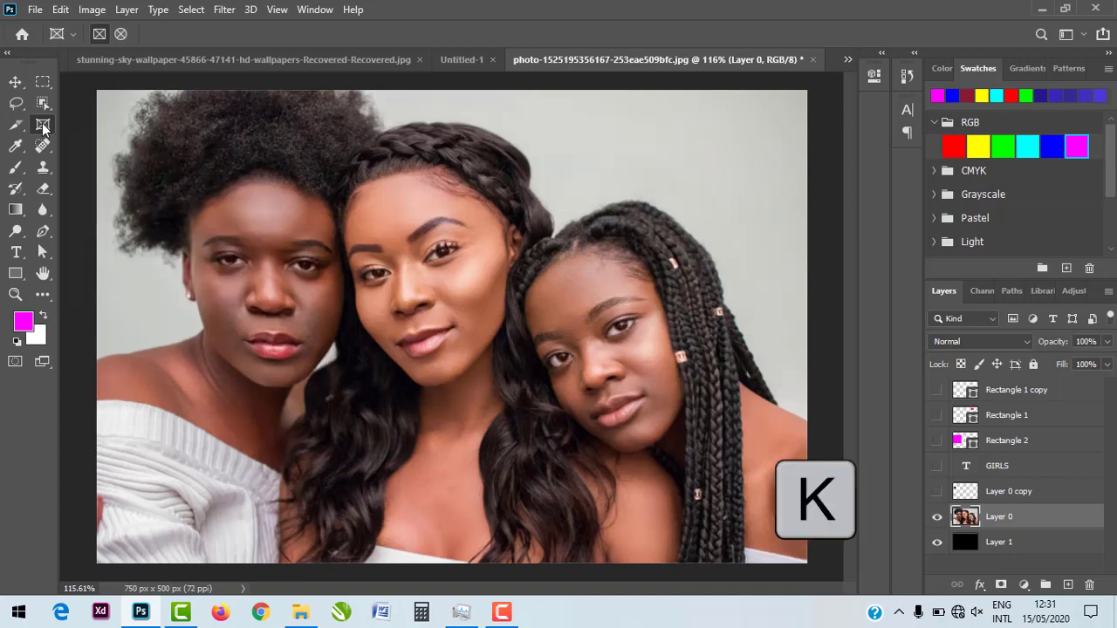
# Draw a larger rectangular frame around the middle and right women's faces and shift the framed photo left.
pyautogui.moveTo(291, 158); pyautogui.dragTo(675, 496)
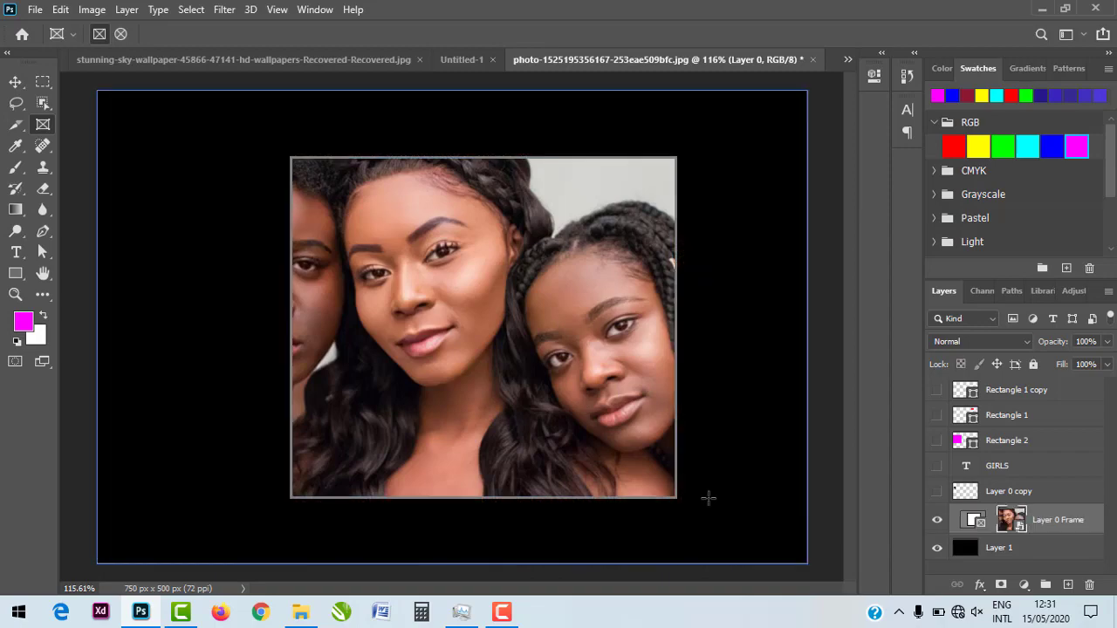
pyautogui.moveTo(526, 312); pyautogui.dragTo(440, 331)
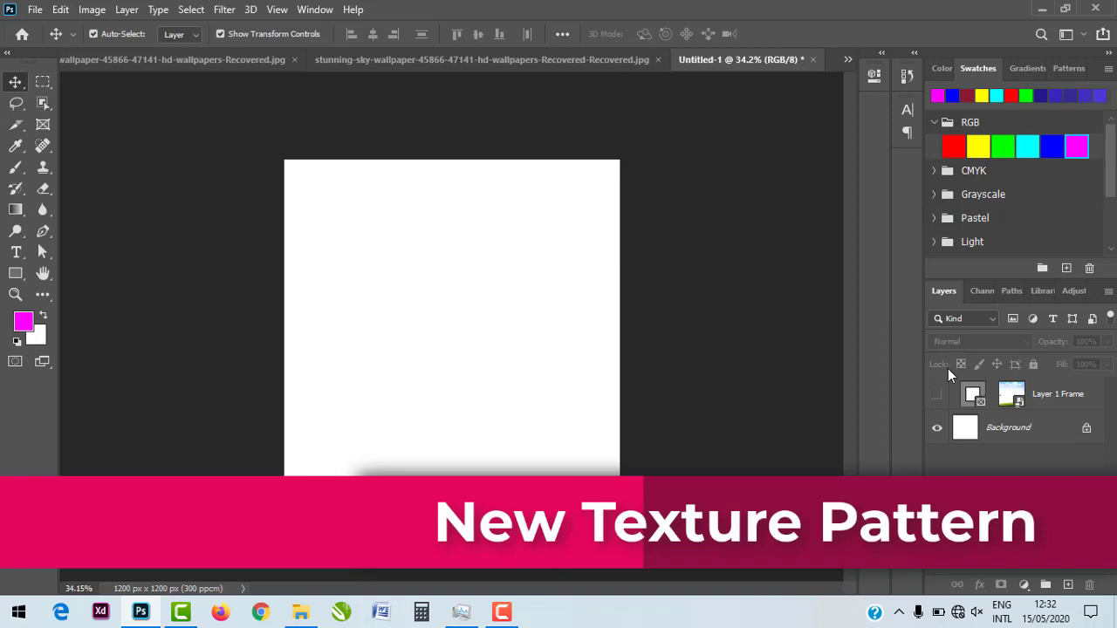
# Add a pattern fill layer above the Background layer and show the available pattern presets.
pyautogui.click(1021, 429)
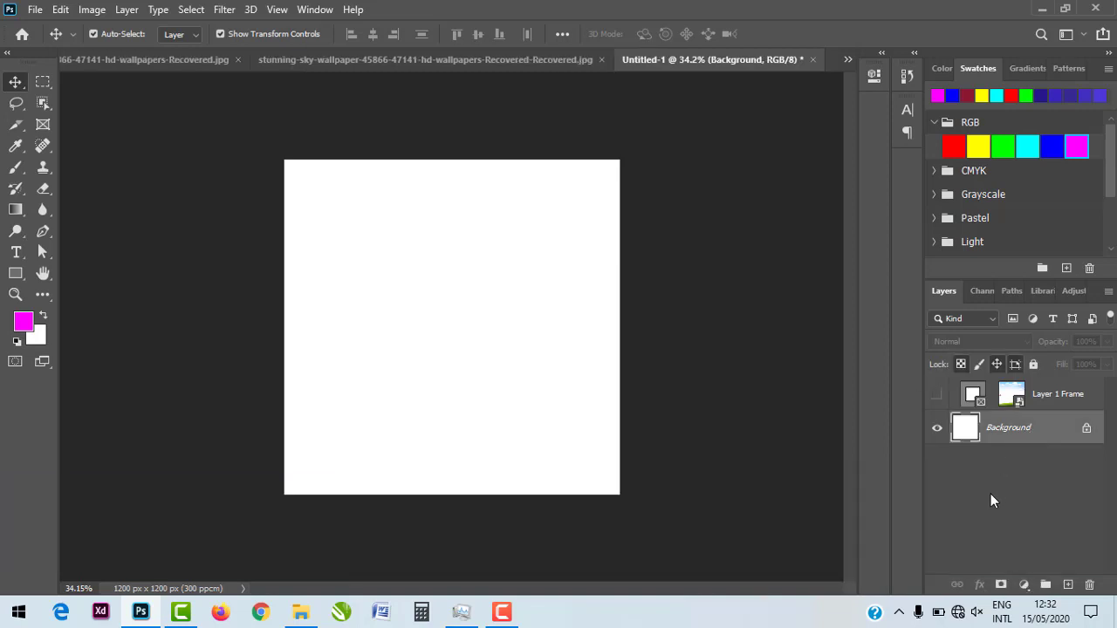
pyautogui.click(1025, 586)
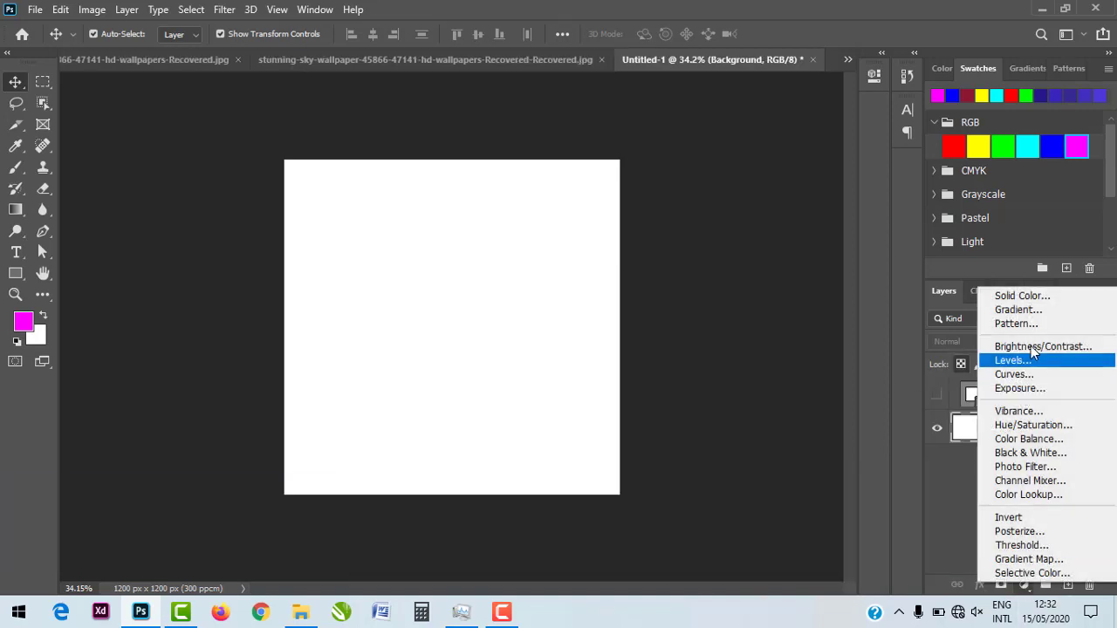
pyautogui.click(965, 536)
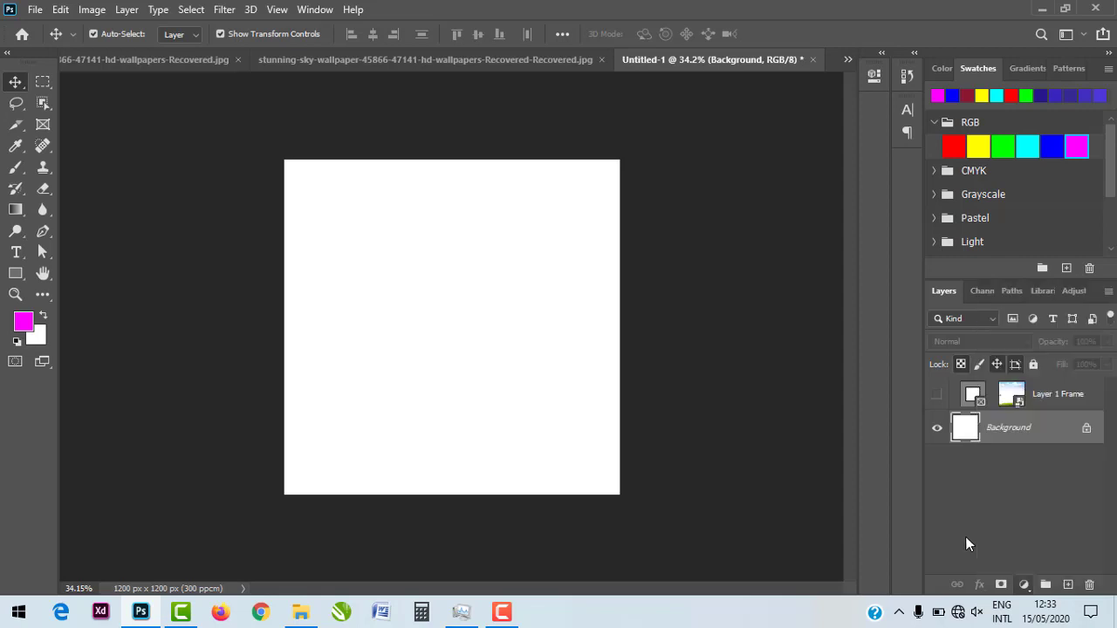
pyautogui.click(1023, 586)
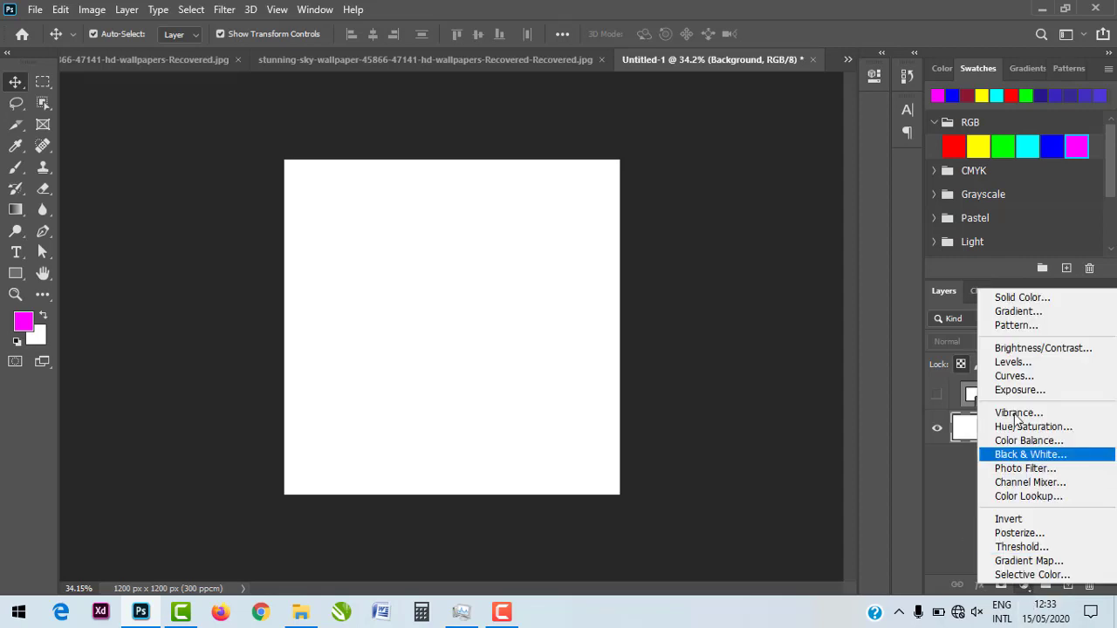
pyautogui.click(1012, 326)
pyautogui.moveTo(558, 144); pyautogui.dragTo(692, 199)
pyautogui.click(613, 262)
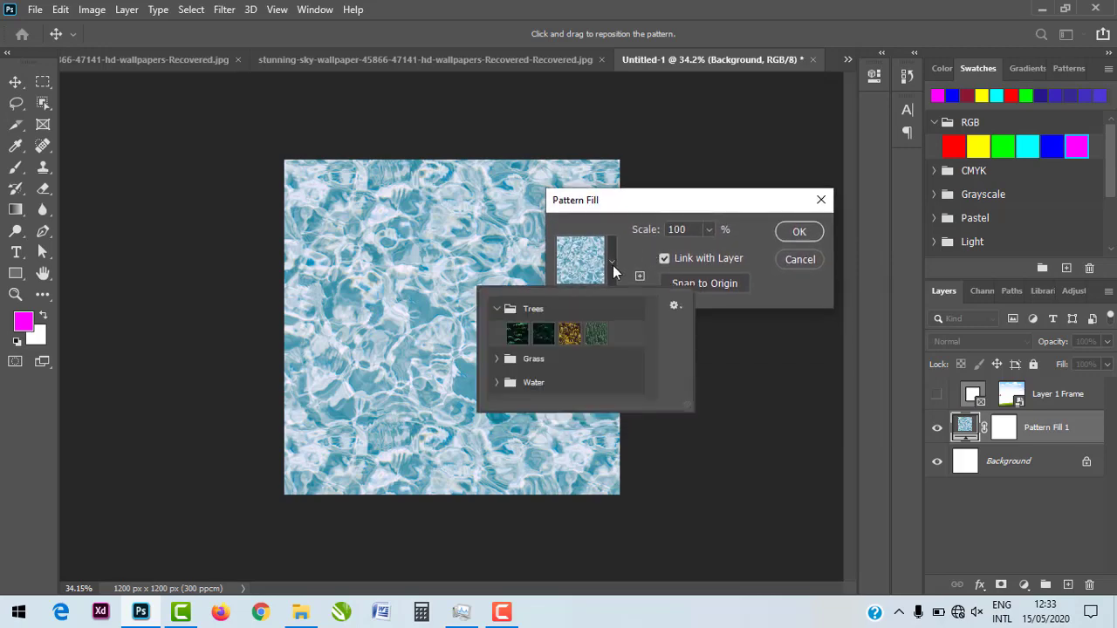
# Try the four Trees patterns one after another on the fill layer.
pyautogui.click(513, 332)
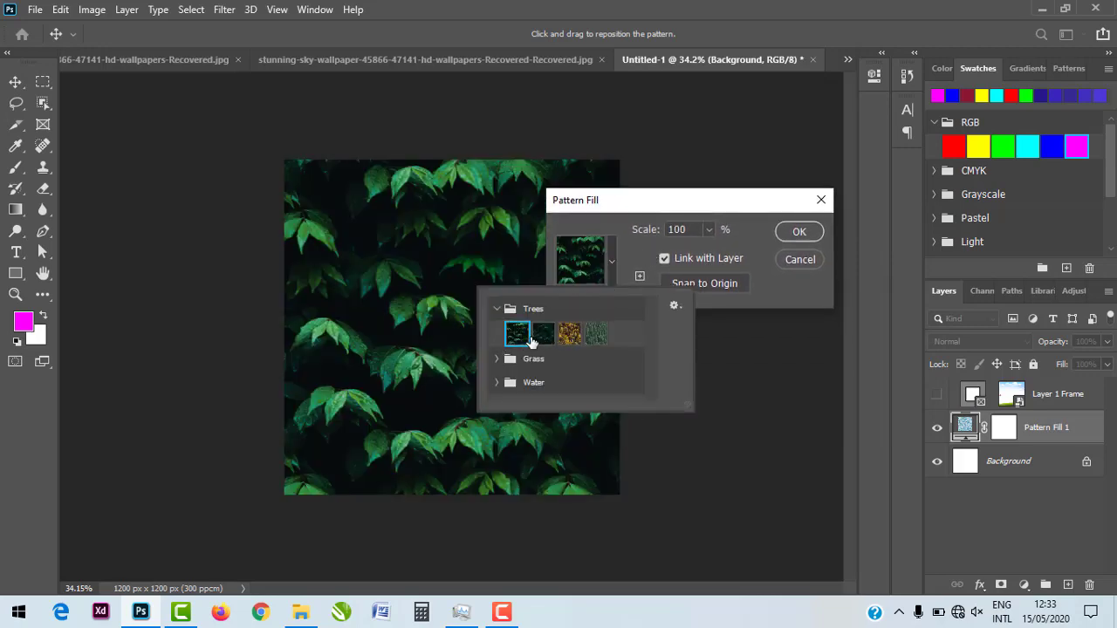
pyautogui.click(543, 337)
pyautogui.click(569, 334)
pyautogui.click(596, 334)
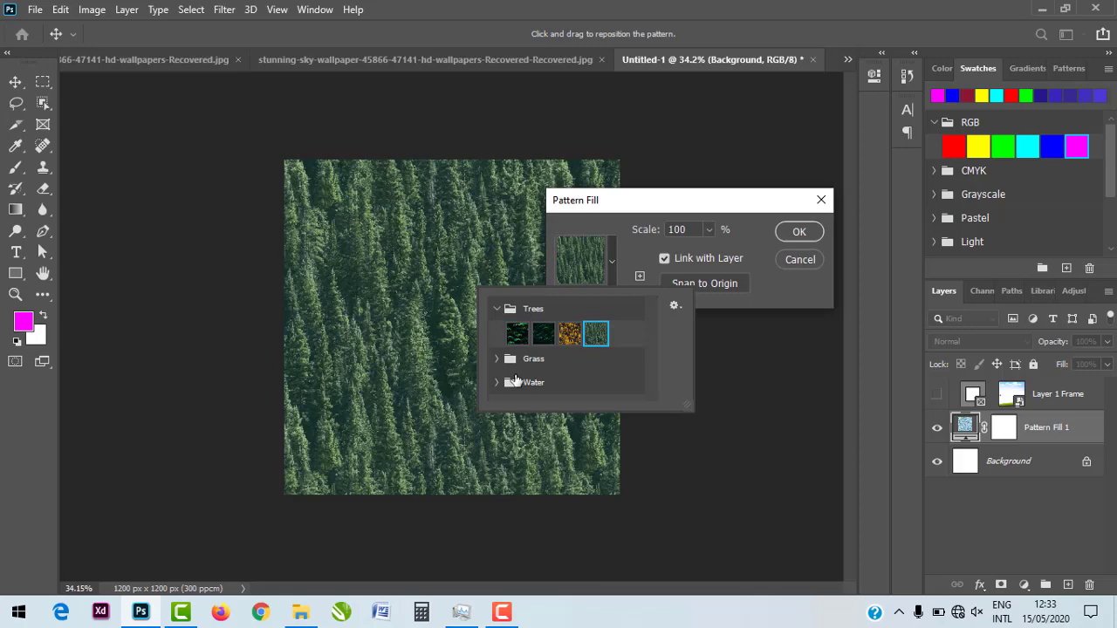
# Try the three Grass patterns on the fill layer, ending with the green lawn texture.
pyautogui.click(496, 358)
pyautogui.click(516, 384)
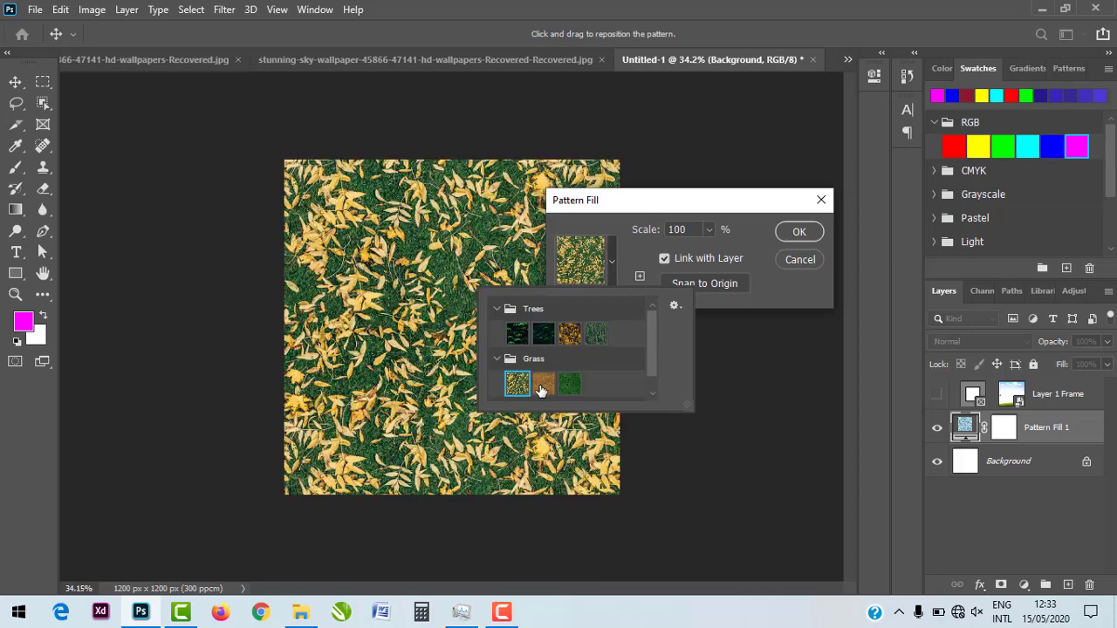
pyautogui.click(542, 384)
pyautogui.click(567, 384)
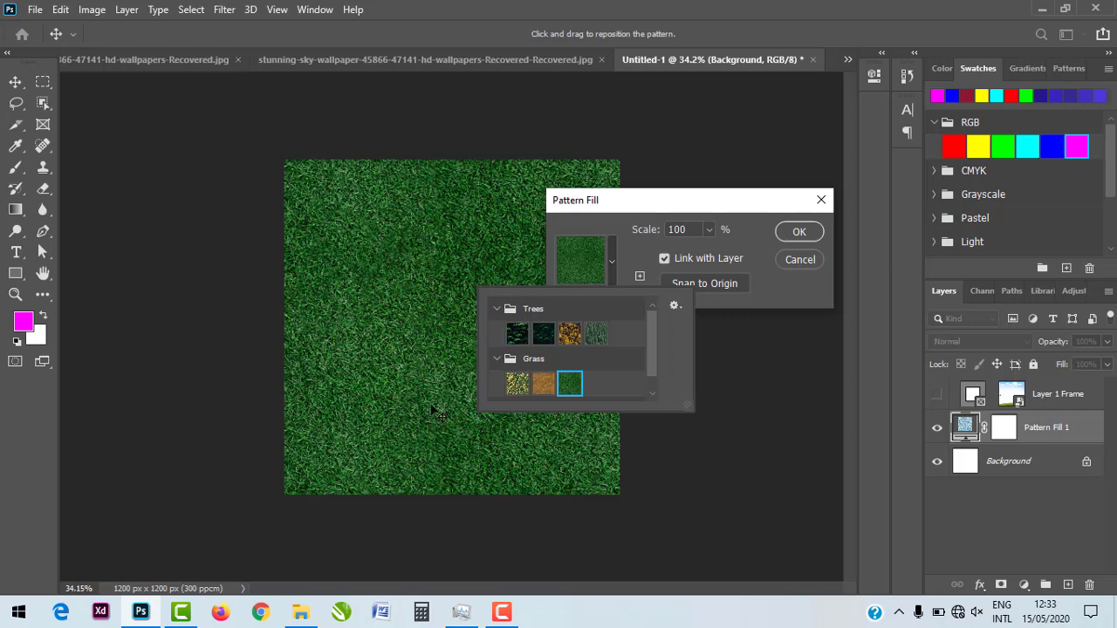
# Collapse the Grass group and try the three Water patterns on the fill layer.
pyautogui.scroll(-1, 576, 380)
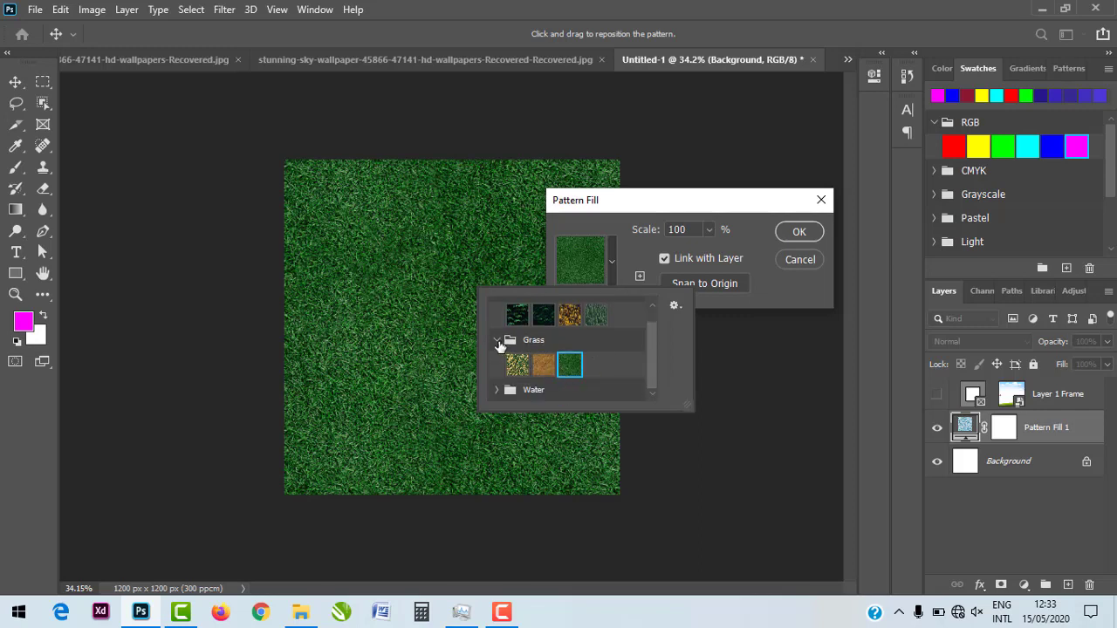
pyautogui.click(498, 340)
pyautogui.click(497, 360)
pyautogui.click(503, 342)
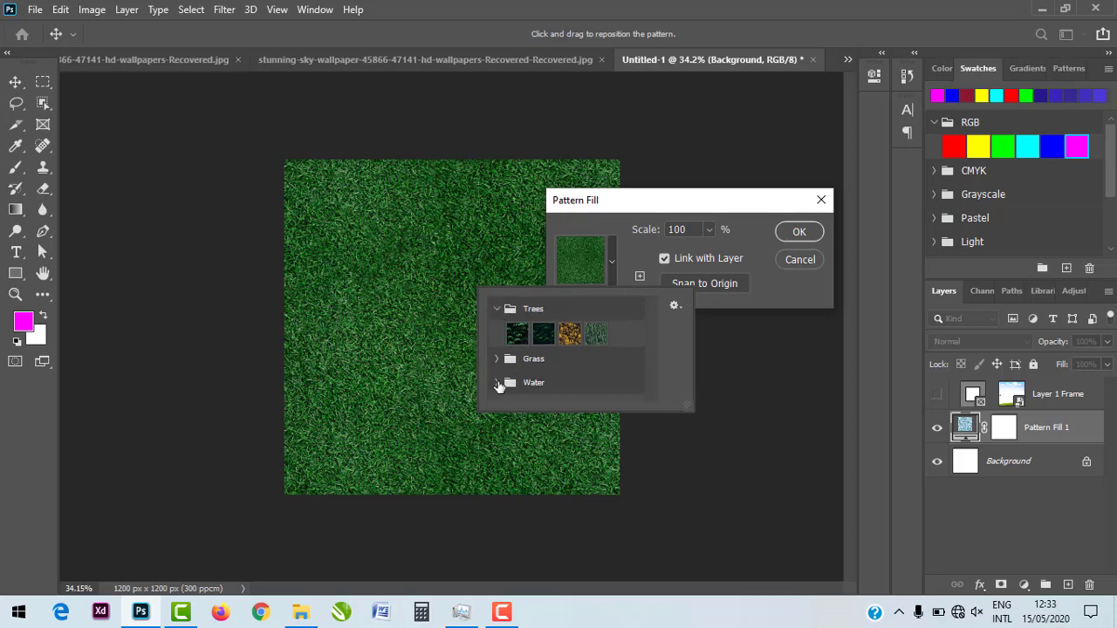
pyautogui.click(498, 384)
pyautogui.click(517, 389)
pyautogui.click(543, 389)
pyautogui.click(569, 389)
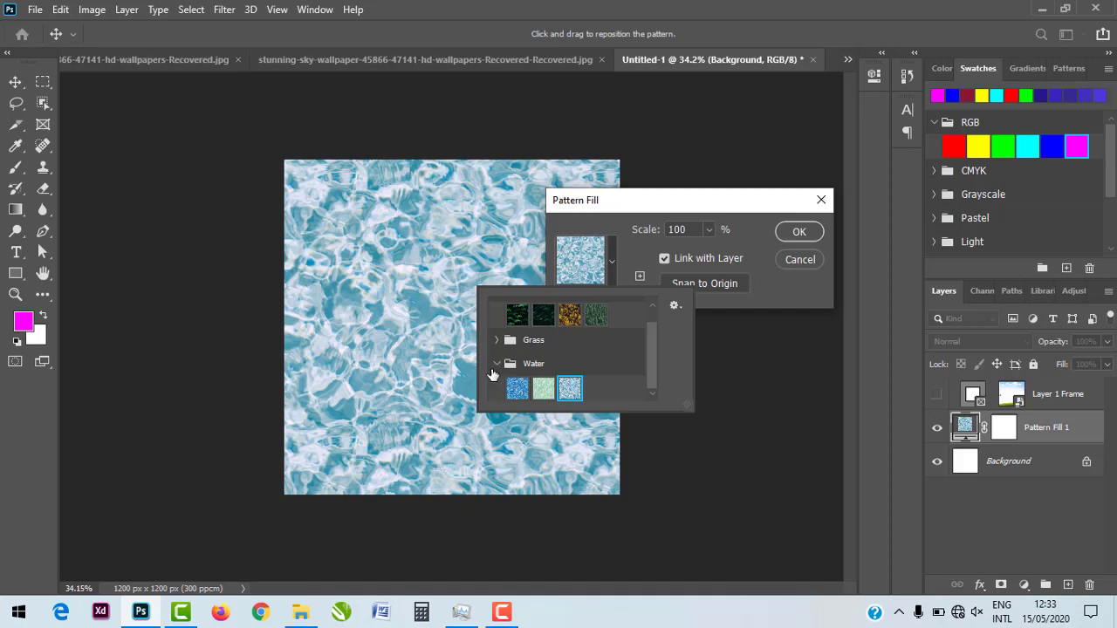
# Set the fill back to the green lawn pattern from the Grass group and uncover the canvas behind the dialog.
pyautogui.click(499, 364)
pyautogui.click(520, 365)
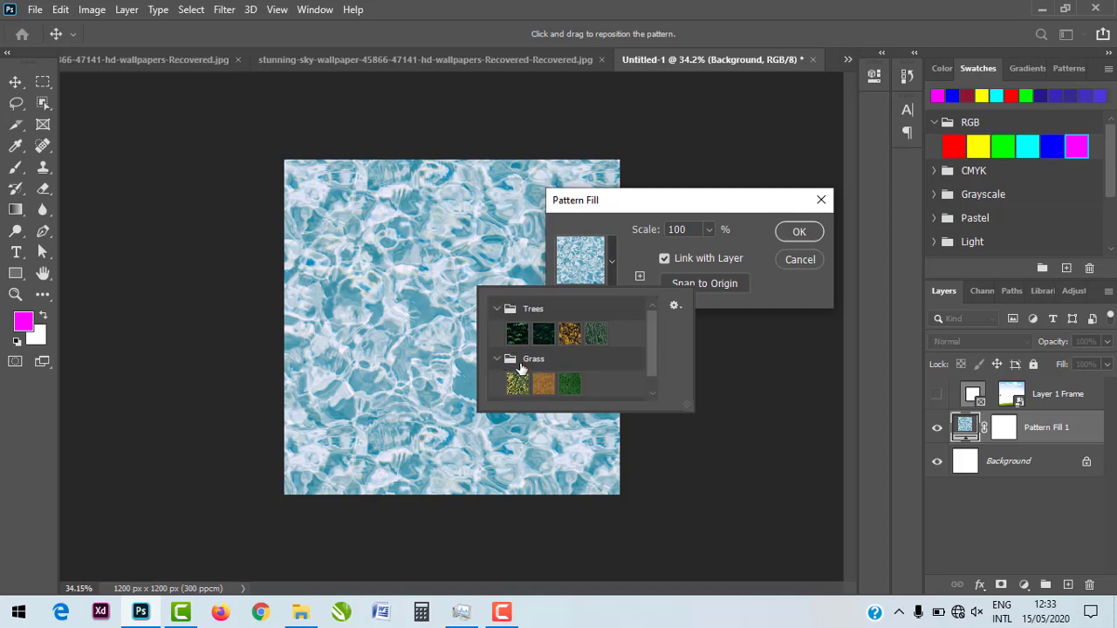
pyautogui.click(570, 384)
pyautogui.moveTo(680, 202); pyautogui.dragTo(742, 178)
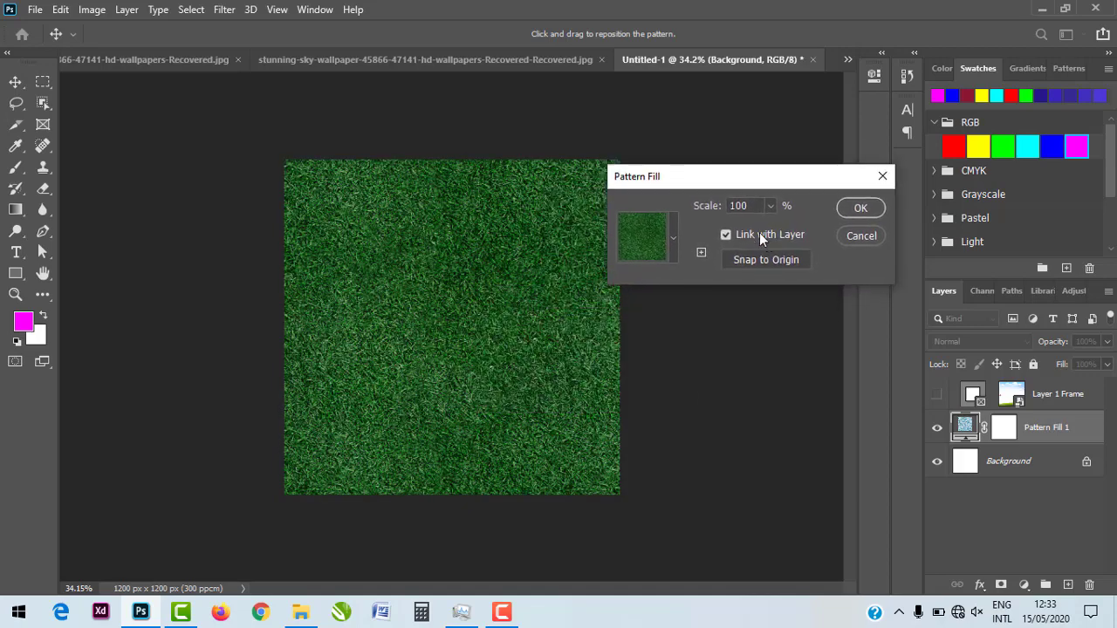
# Unlink the pattern from the layer and reposition the grass texture on the canvas.
pyautogui.click(768, 207)
pyautogui.click(741, 257)
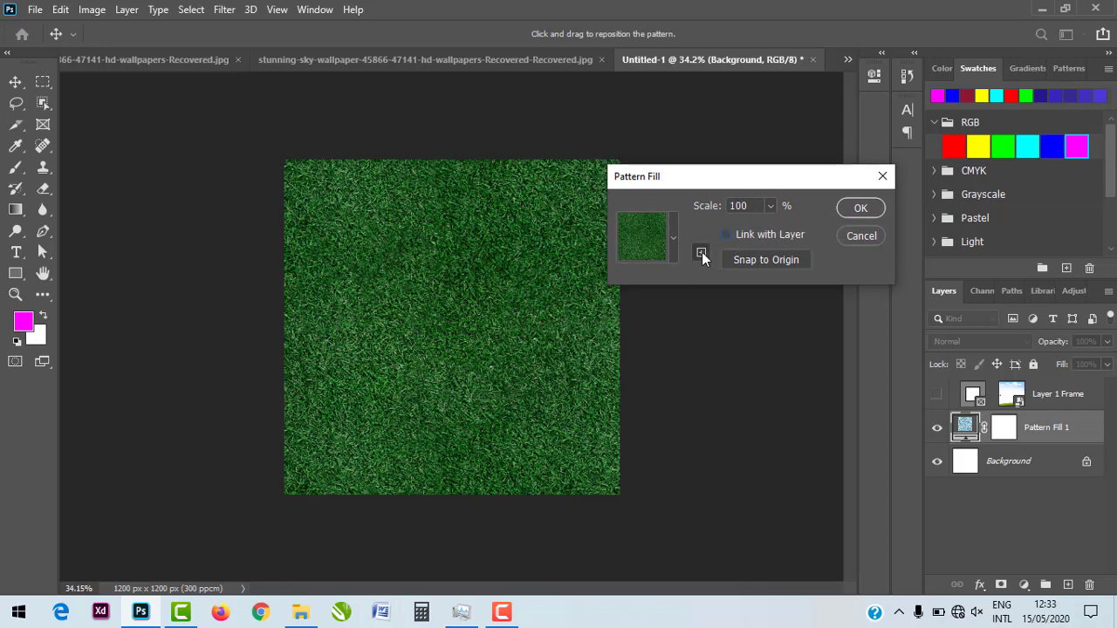
pyautogui.moveTo(672, 182); pyautogui.dragTo(672, 161)
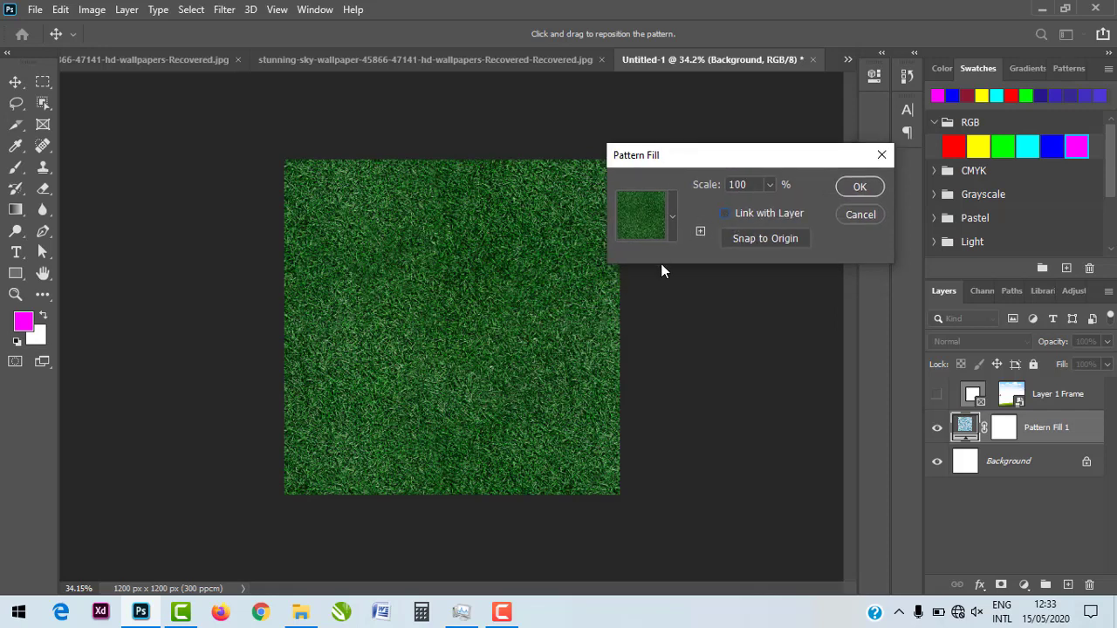
pyautogui.moveTo(399, 249); pyautogui.dragTo(307, 476)
pyautogui.moveTo(455, 279); pyautogui.dragTo(568, 335)
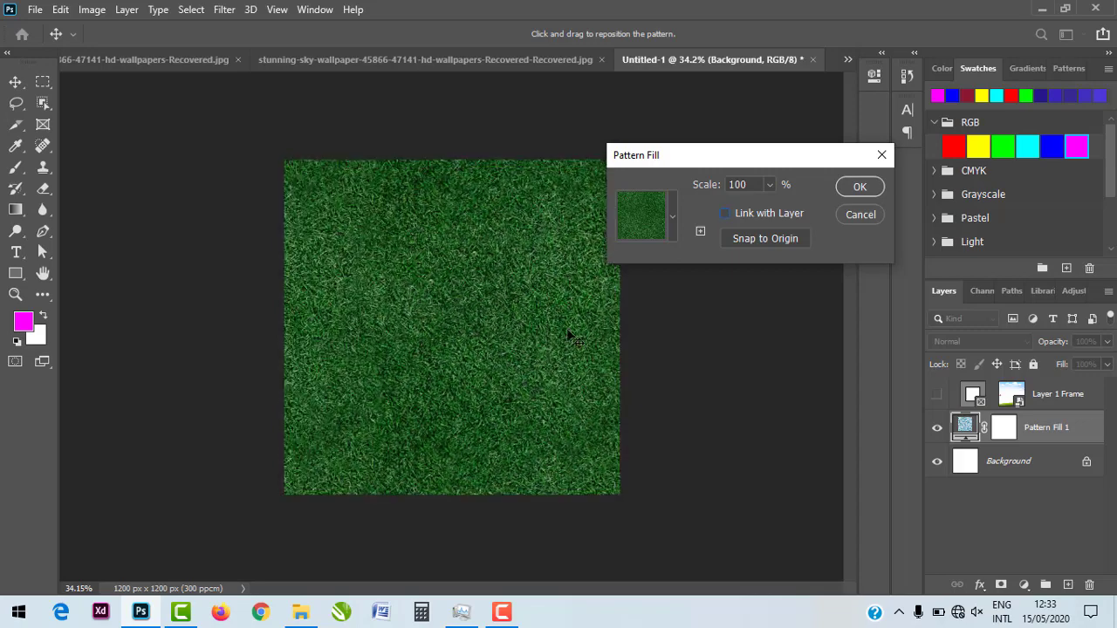
# Change the fill to the first Trees pattern of broad green leaves and shift it up and to the right.
pyautogui.click(671, 218)
pyautogui.click(576, 286)
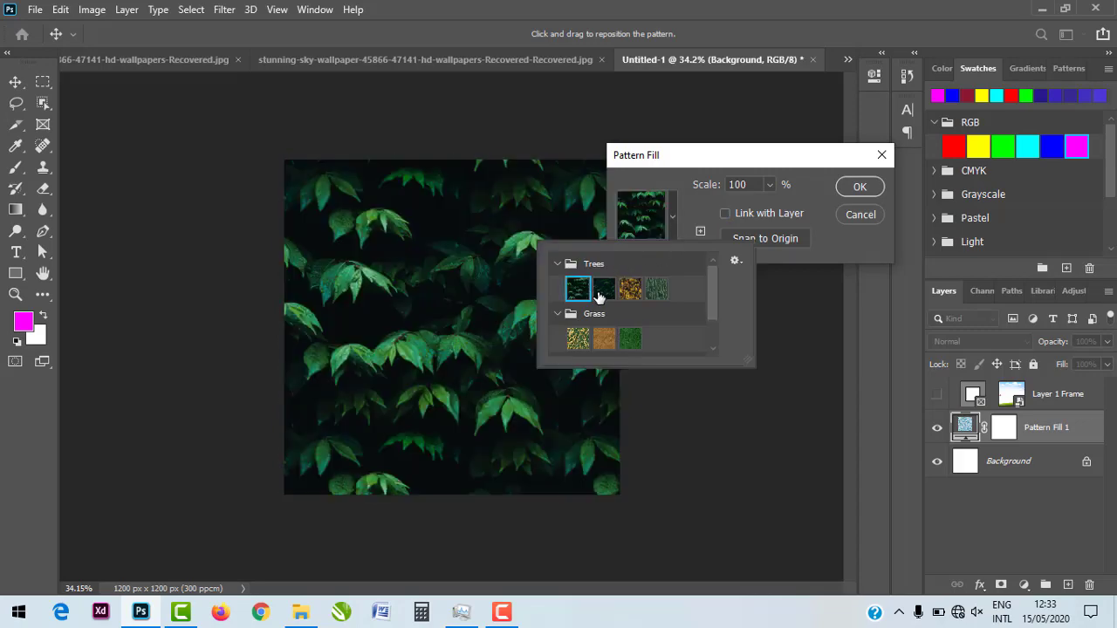
pyautogui.click(493, 262)
pyautogui.moveTo(371, 340); pyautogui.dragTo(564, 220)
# Change the fill to the second Trees pattern of dark conifer branches, reposition it on the canvas and apply the fill.
pyautogui.click(668, 227)
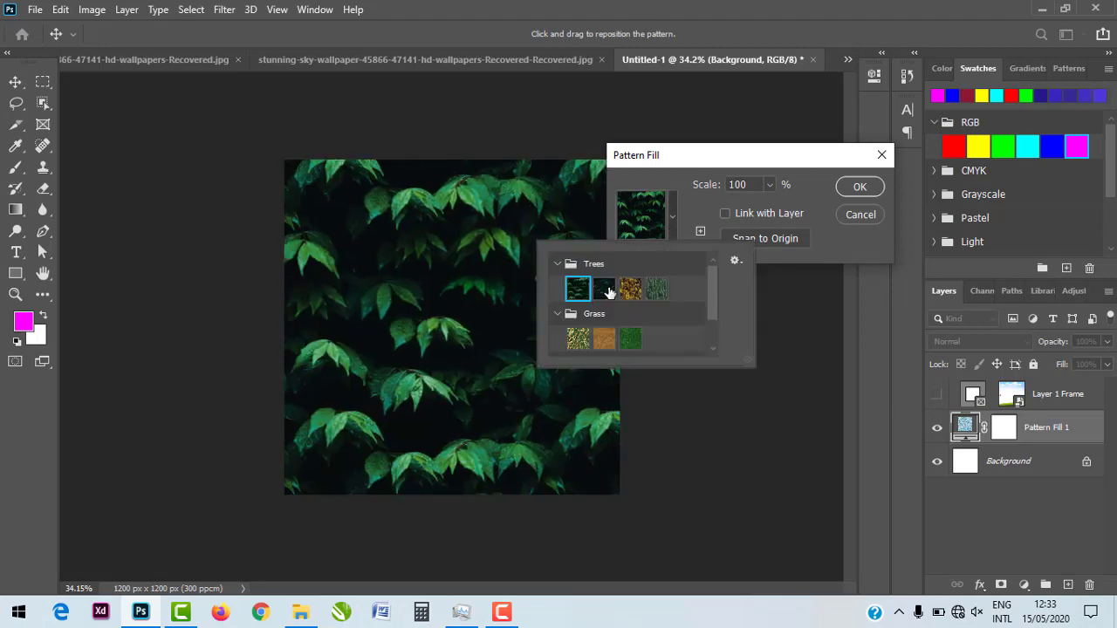
pyautogui.click(608, 288)
pyautogui.click(344, 251)
pyautogui.moveTo(345, 250); pyautogui.dragTo(611, 149)
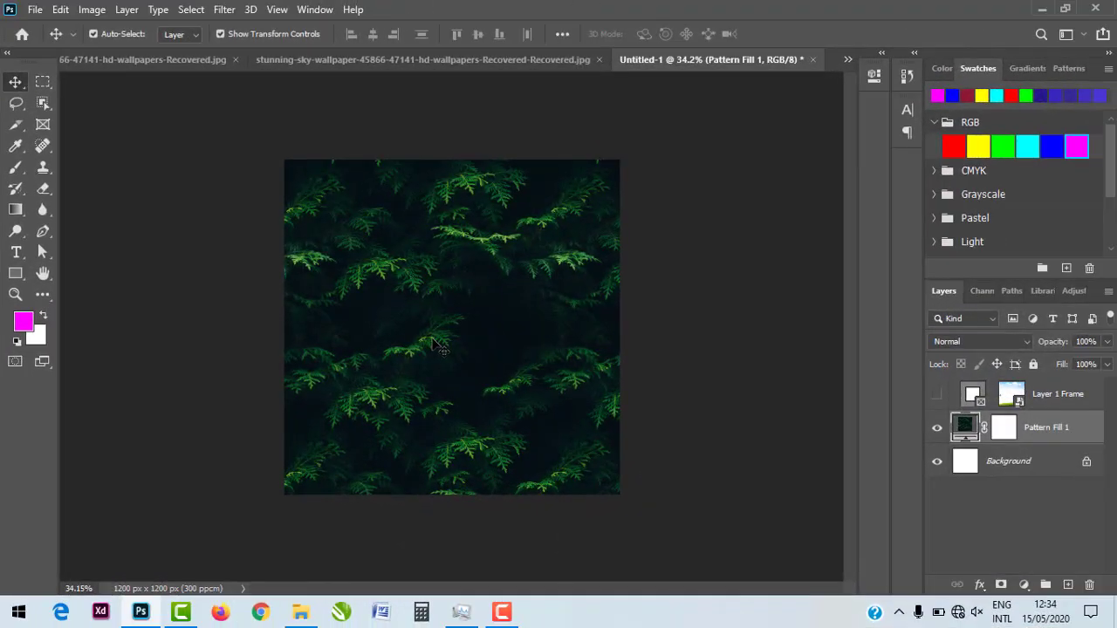
# Open the Save for Web (Legacy) export settings for the pattern image.
pyautogui.click(35, 9)
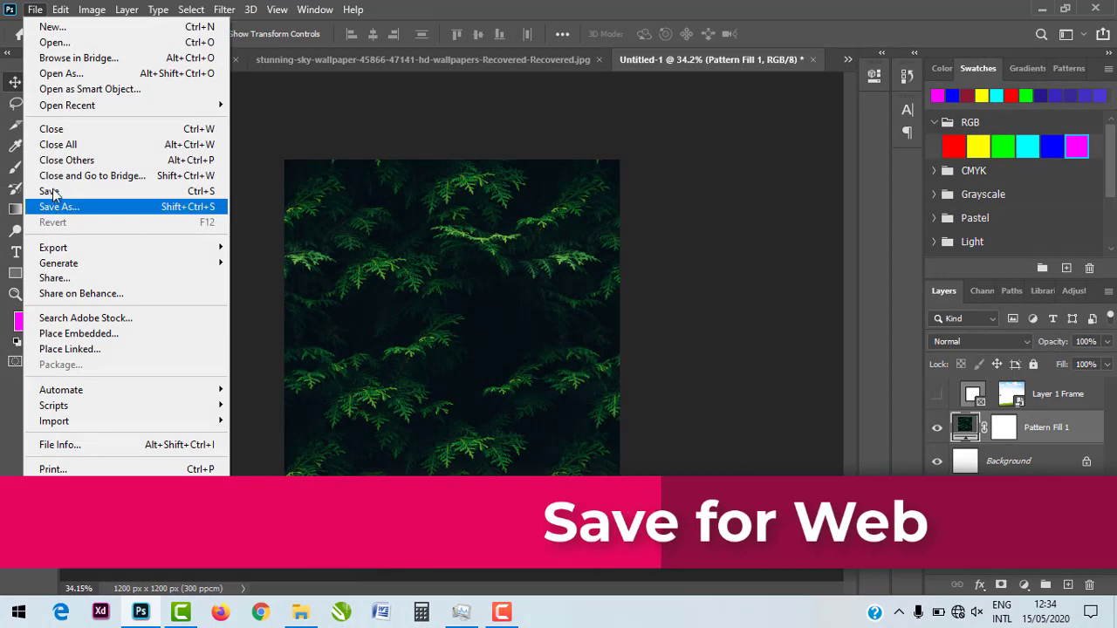
pyautogui.click(322, 347)
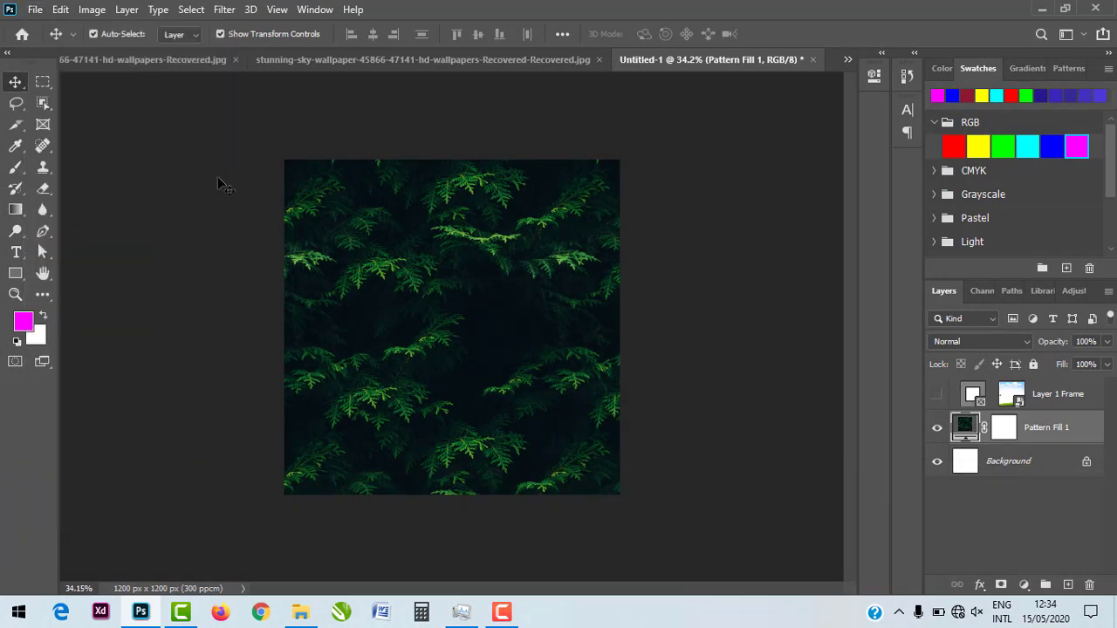
pyautogui.click(33, 8)
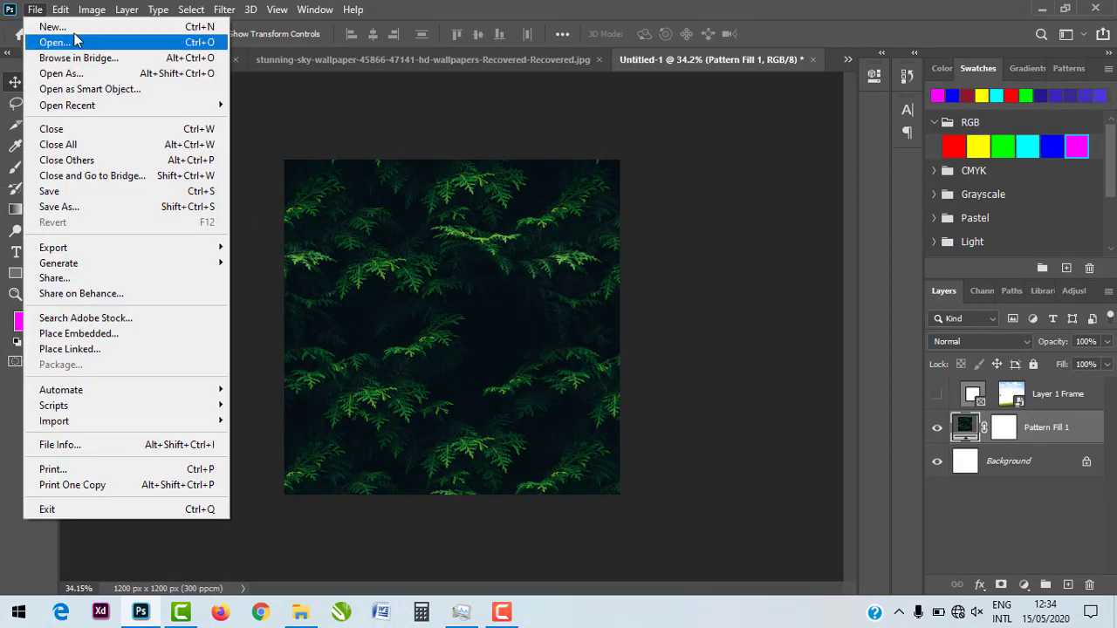
pyautogui.moveTo(81, 246)
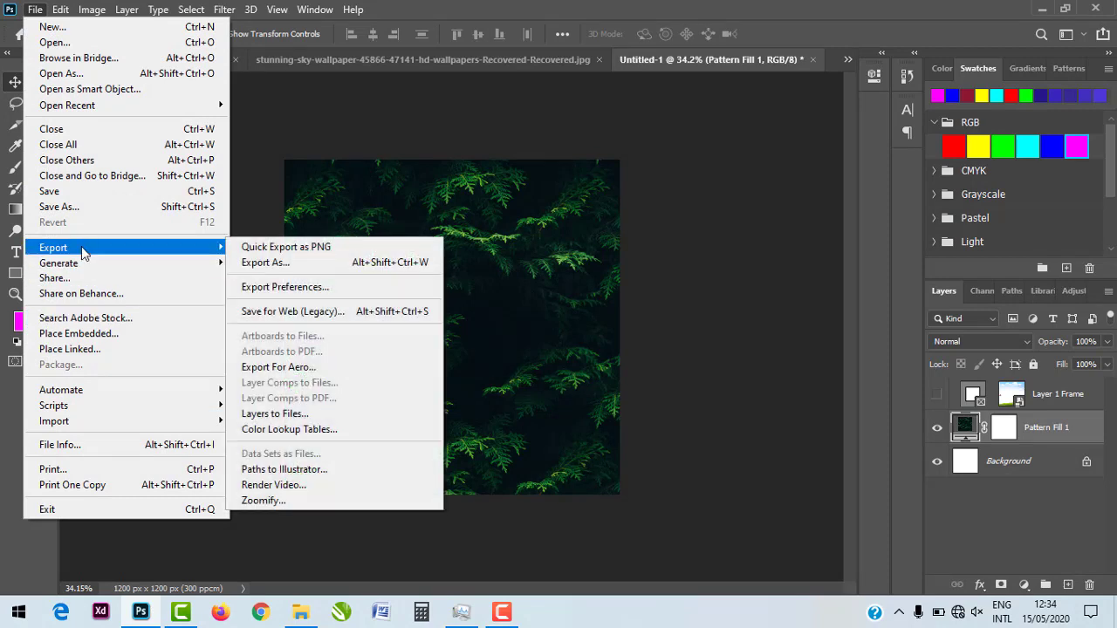
pyautogui.click(295, 312)
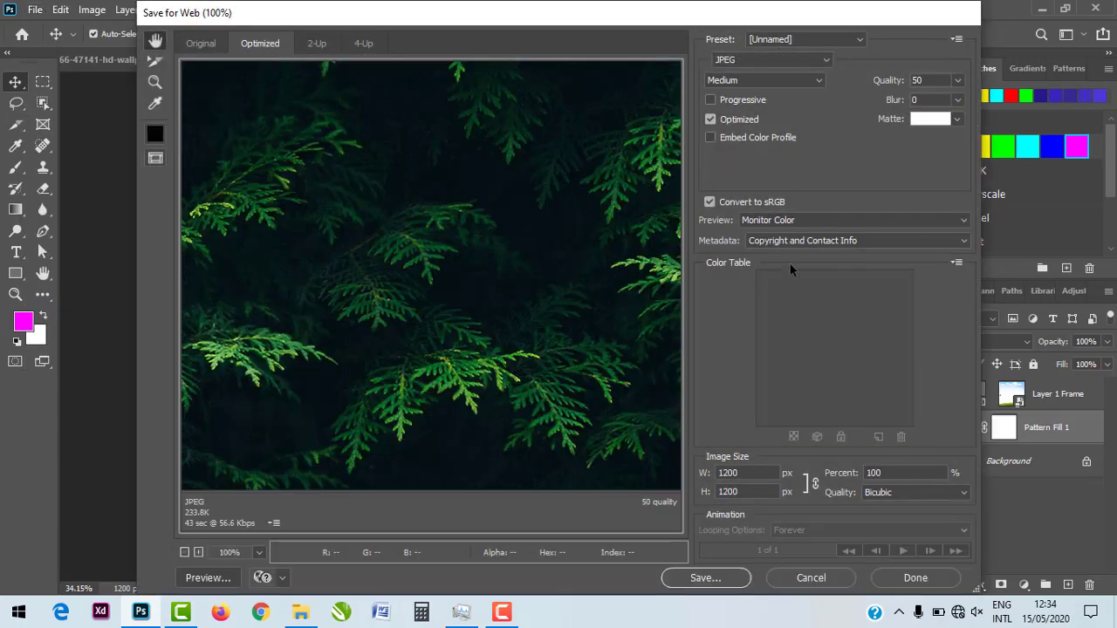
# Switch the web export format to PNG-8 and back to JPEG.
pyautogui.click(783, 64)
pyautogui.click(760, 94)
pyautogui.click(768, 59)
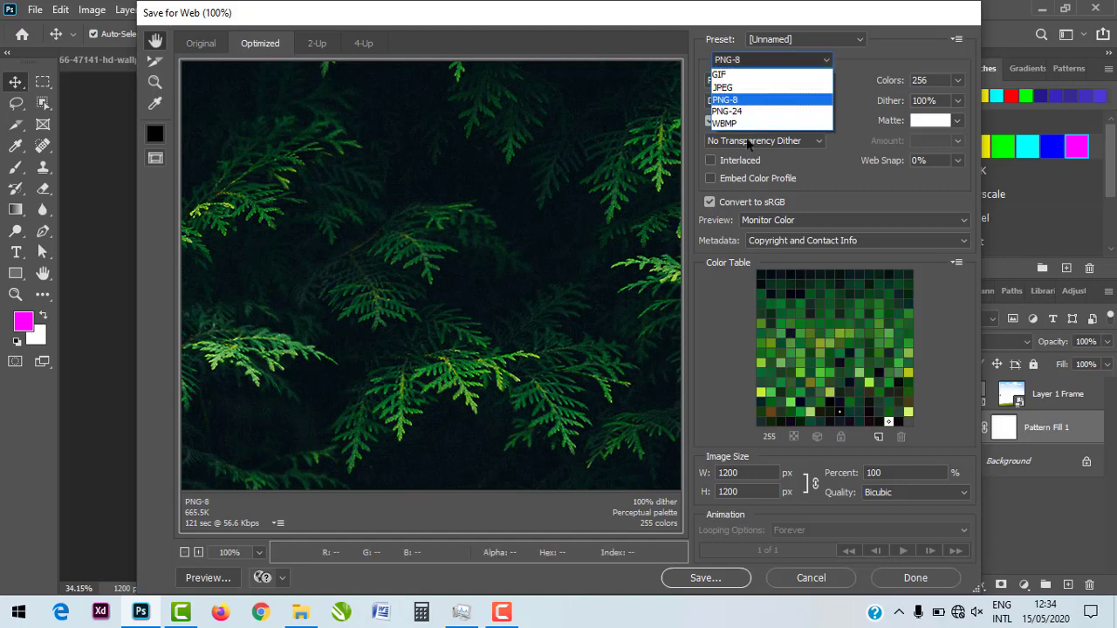
pyautogui.click(755, 84)
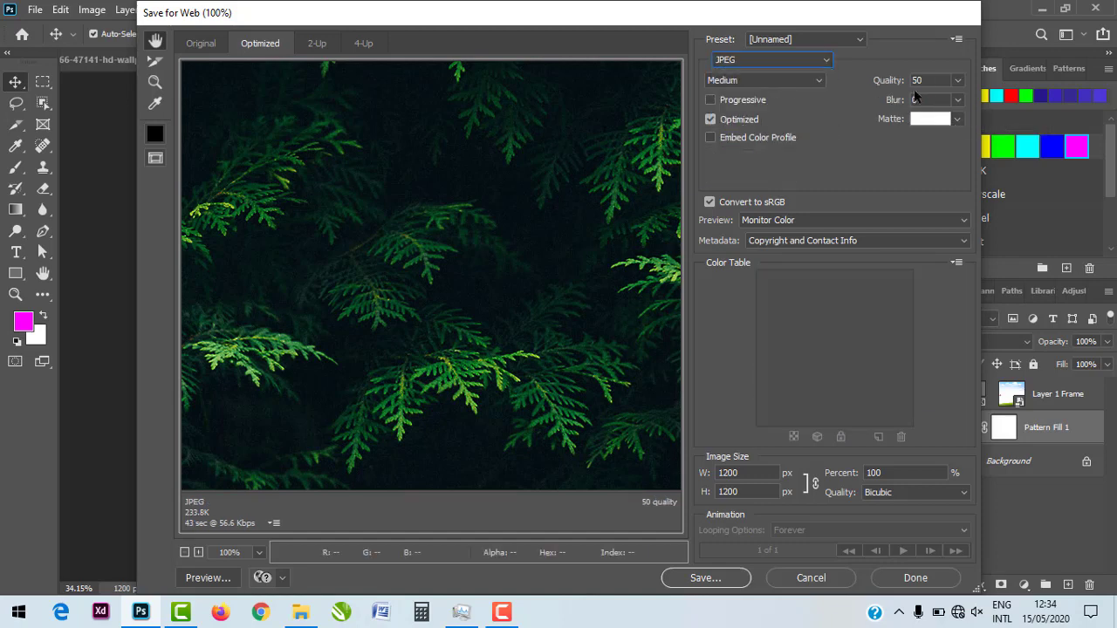
# Examine the JPEG quality levels, the preview colour options and the export presets.
pyautogui.click(759, 82)
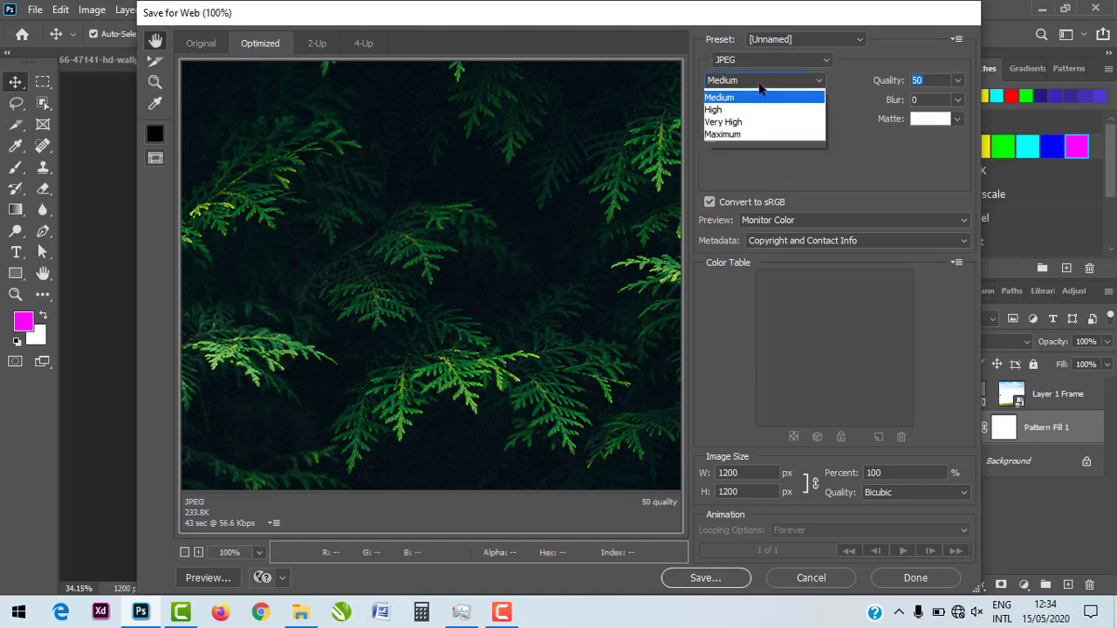
pyautogui.click(879, 174)
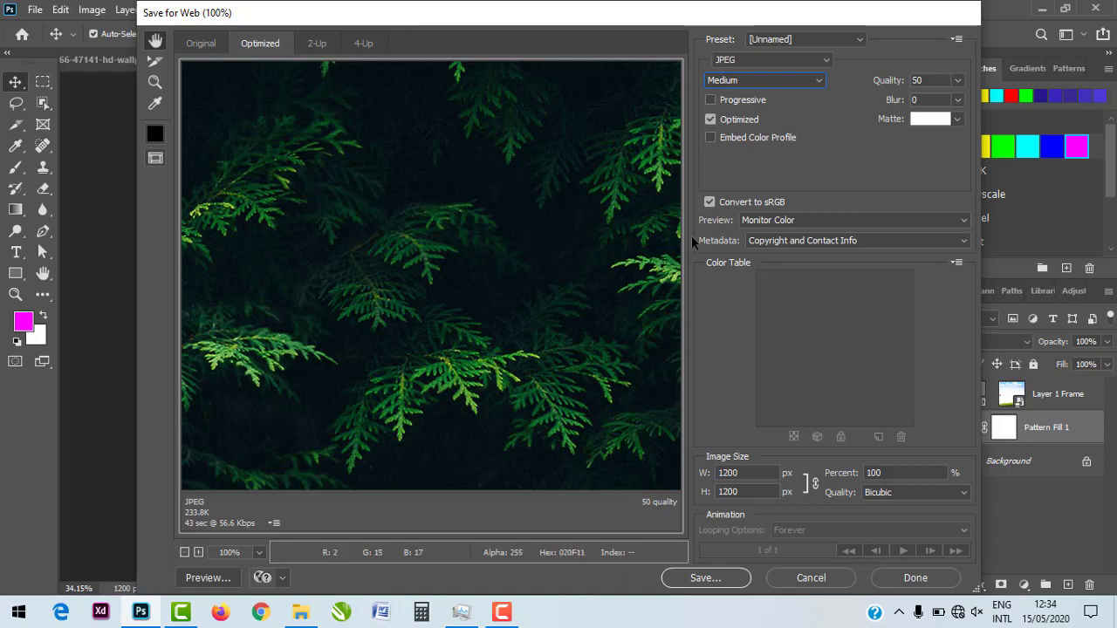
pyautogui.click(843, 224)
pyautogui.click(845, 175)
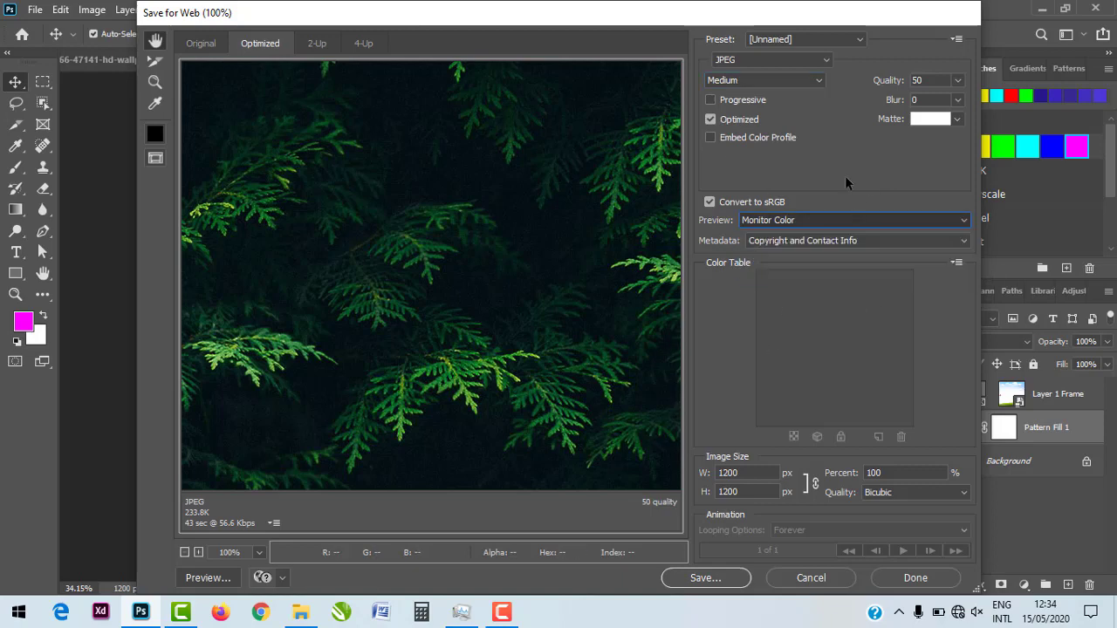
pyautogui.click(805, 39)
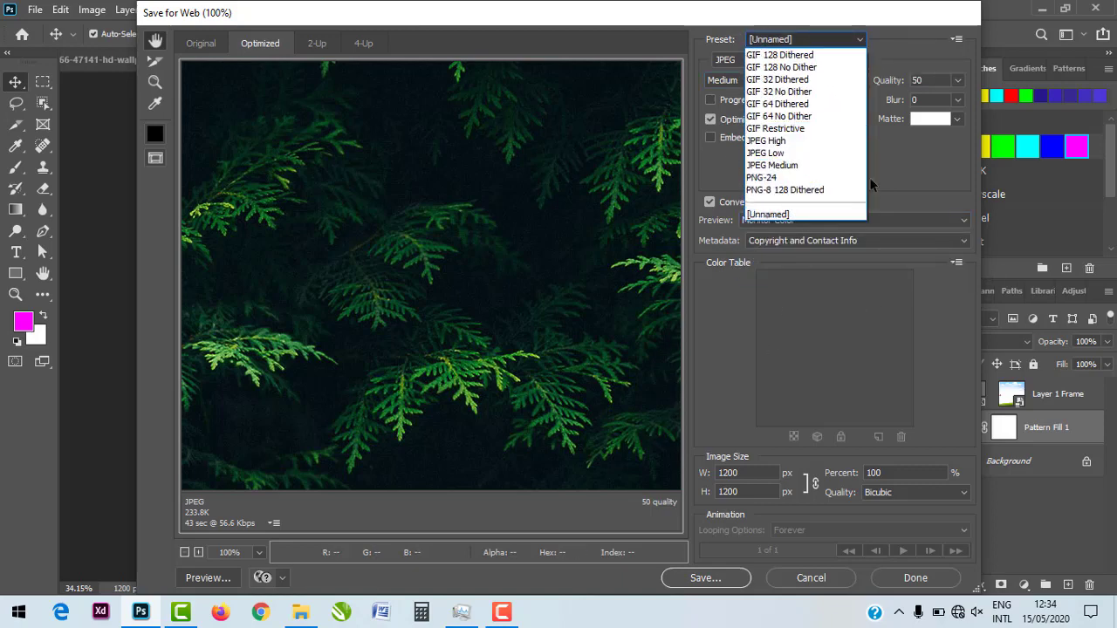
pyautogui.click(853, 212)
# Save the optimized JPEG as WEB in the website images folder.
pyautogui.click(686, 580)
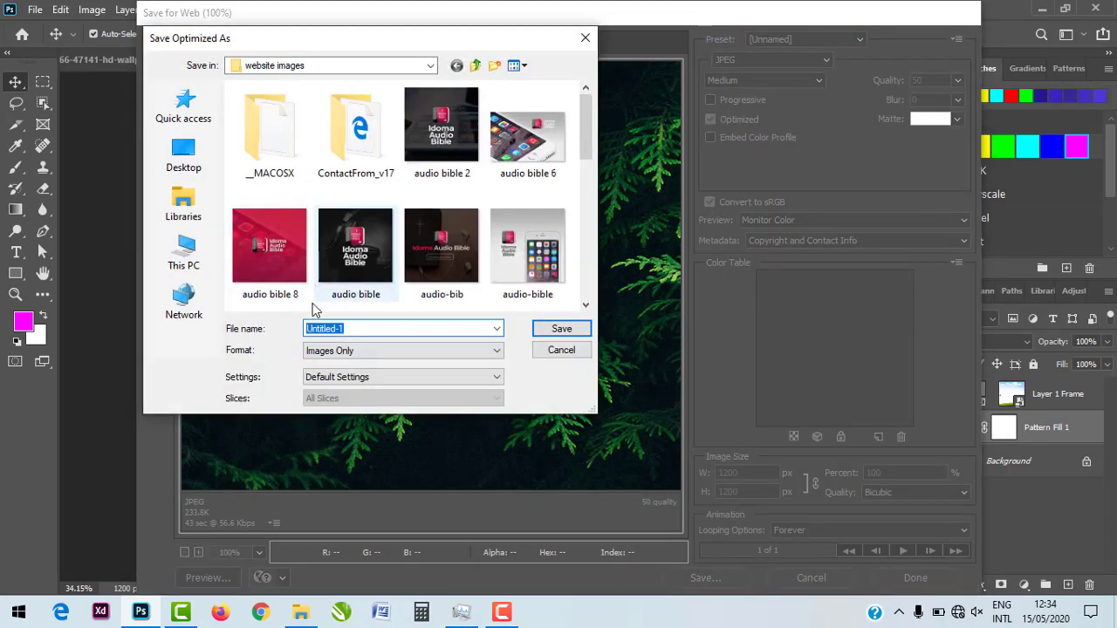
pyautogui.write('WEB')
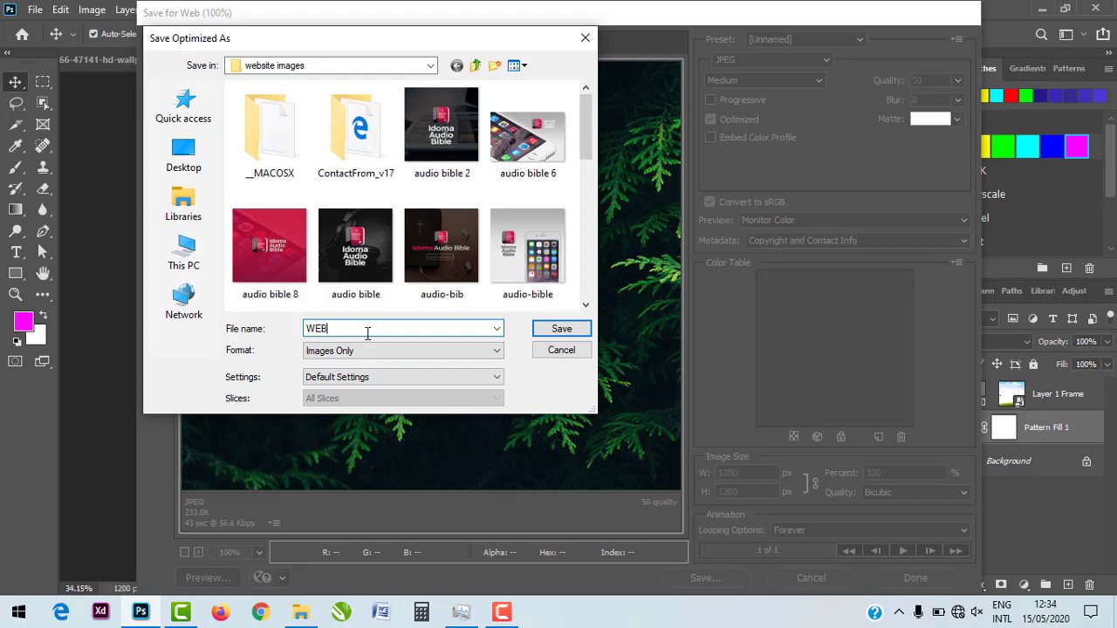
pyautogui.press('Return')
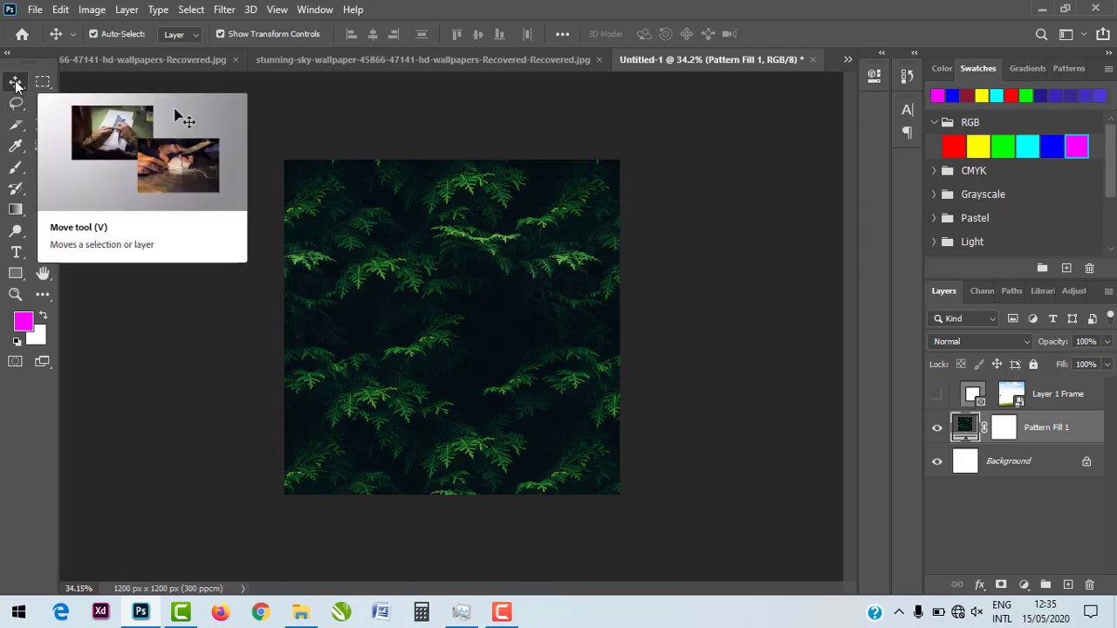
# Switch from the Move tool to the Artboard tool.
pyautogui.hotkey('shift', 'v')
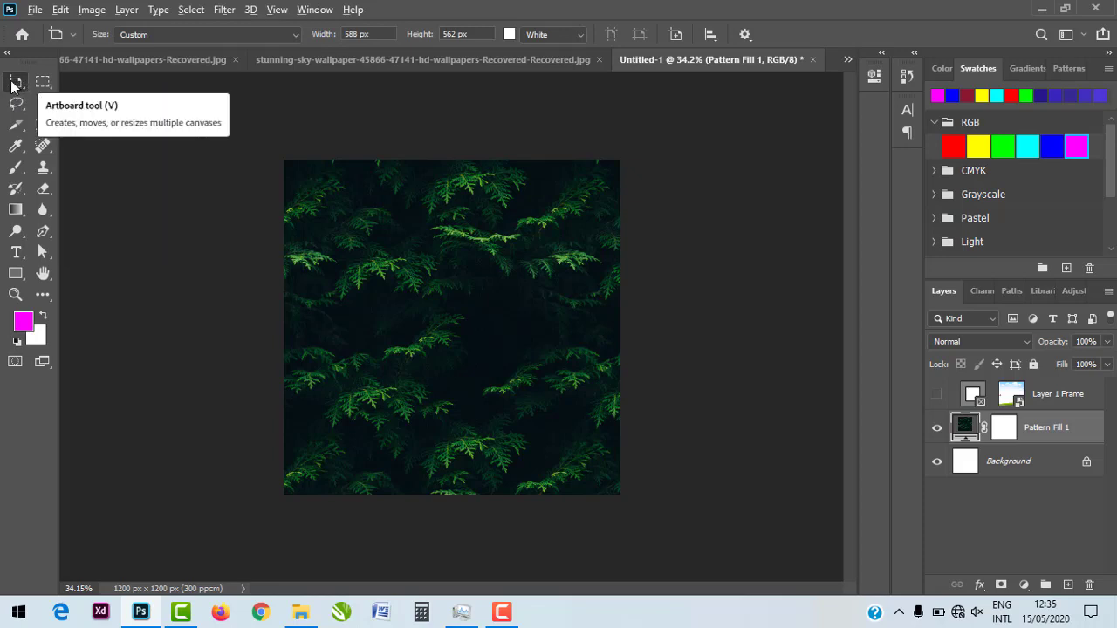
# Cycle back and forth between the Move and Artboard tools.
pyautogui.hotkey('shift', 'v')
pyautogui.hotkey('shift', 'v')
pyautogui.hotkey('shift', 'v')
pyautogui.hotkey('shift', 'v')
pyautogui.hotkey('shift', 'v')
pyautogui.hotkey('shift', 'v')
# Cycle through the variants in the Lasso tool group.
pyautogui.click(18, 107)
pyautogui.hotkey('shift', 'l')
pyautogui.hotkey('shift', 'l')
pyautogui.hotkey('shift', 'l')
pyautogui.hotkey('shift', 'l')
# Cycle through the variants in the Crop and Slice tool group.
pyautogui.click(18, 130)
pyautogui.hotkey('shift', 'c')
pyautogui.hotkey('shift', 'c')
pyautogui.hotkey('shift', 'c')
# Cycle through the Eyedropper tool group to the 3D Material Eyedropper tool.
pyautogui.click(15, 147)
pyautogui.hotkey('shift', 'i')
pyautogui.hotkey('shift', 'i')
pyautogui.hotkey('shift', 'i')
pyautogui.hotkey('shift', 'i')
pyautogui.hotkey('shift', 'i')
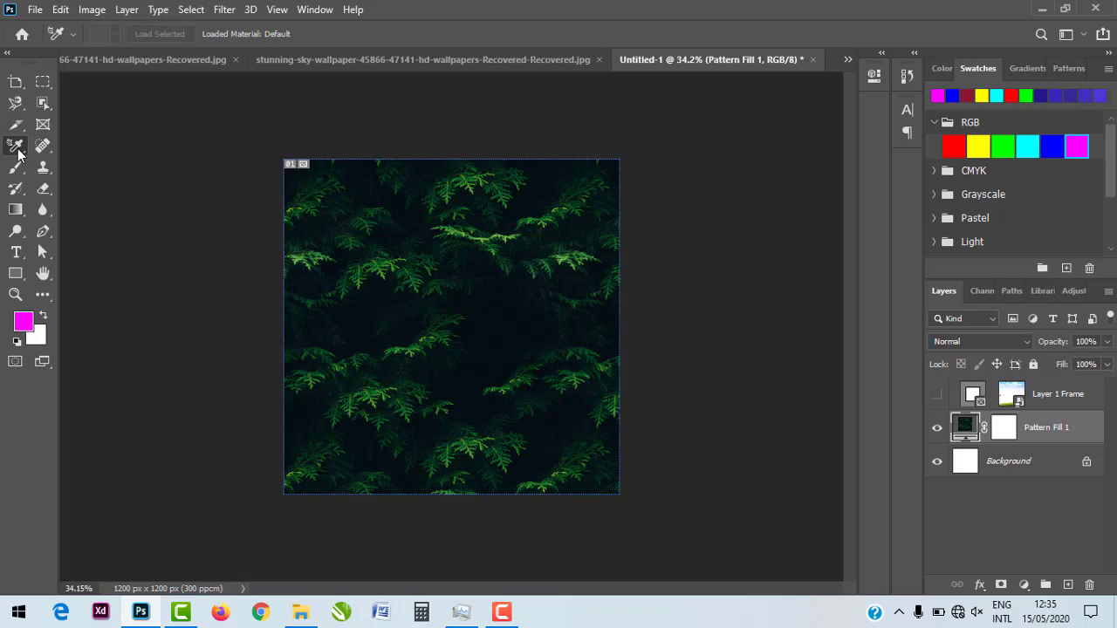
# Show the list of Eyedropper group tools, cycle through its variants again and switch to the Brush tool.
pyautogui.rightClick(17, 150)
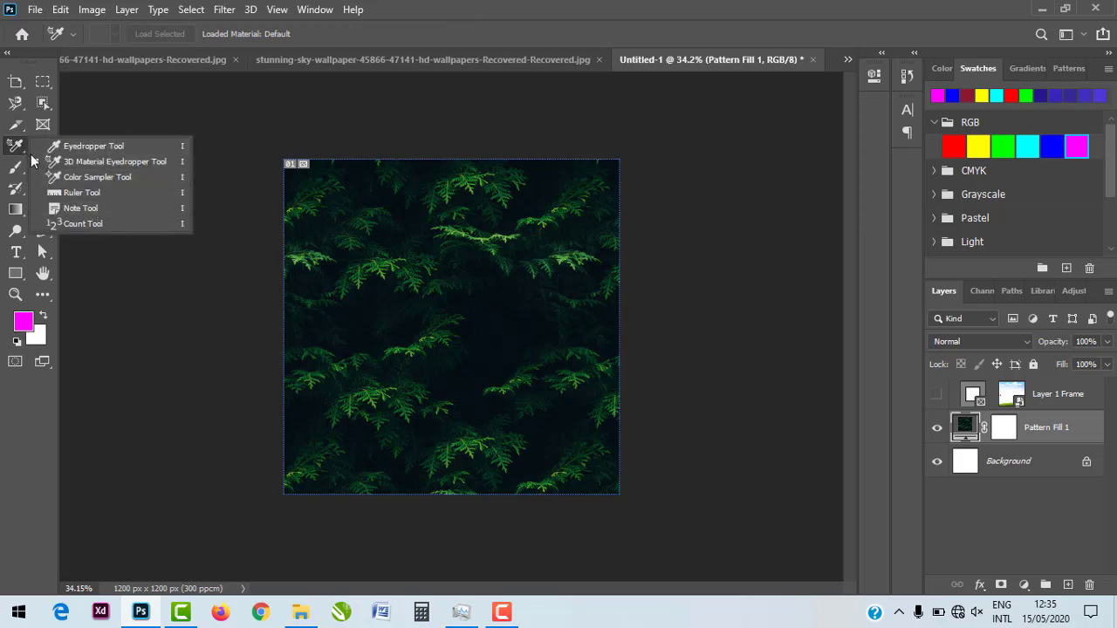
pyautogui.click(17, 150)
pyautogui.hotkey('shift', 'i')
pyautogui.hotkey('shift', 'i')
pyautogui.hotkey('shift', 'i')
pyautogui.hotkey('shift', 'i')
pyautogui.hotkey('shift', 'i')
pyautogui.hotkey('shift', 'i')
pyautogui.hotkey('shift', 'i')
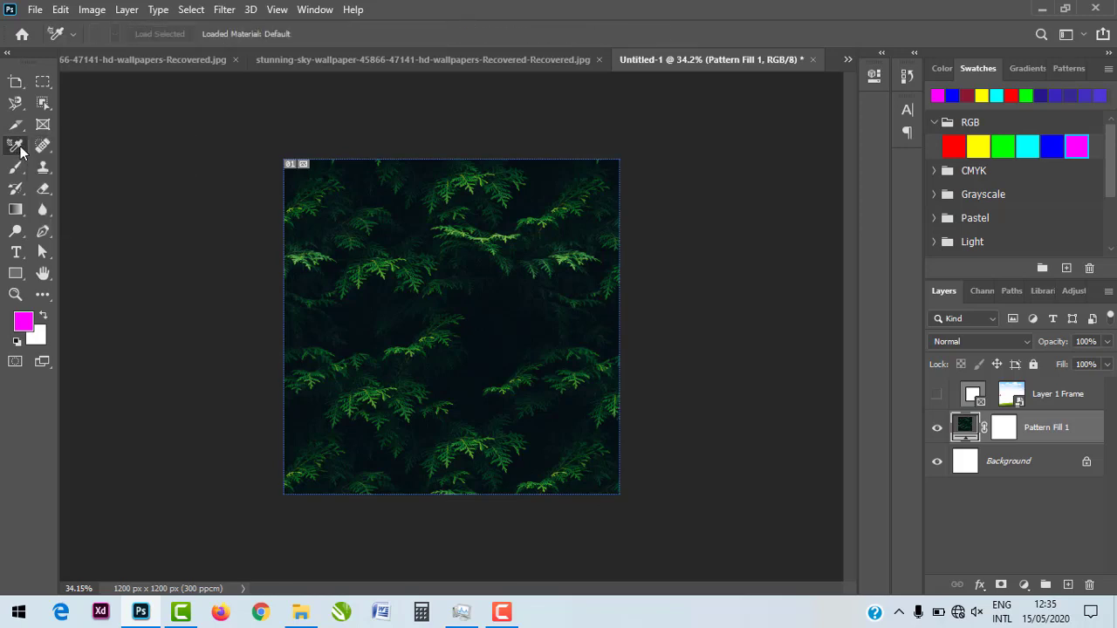
pyautogui.press('b')
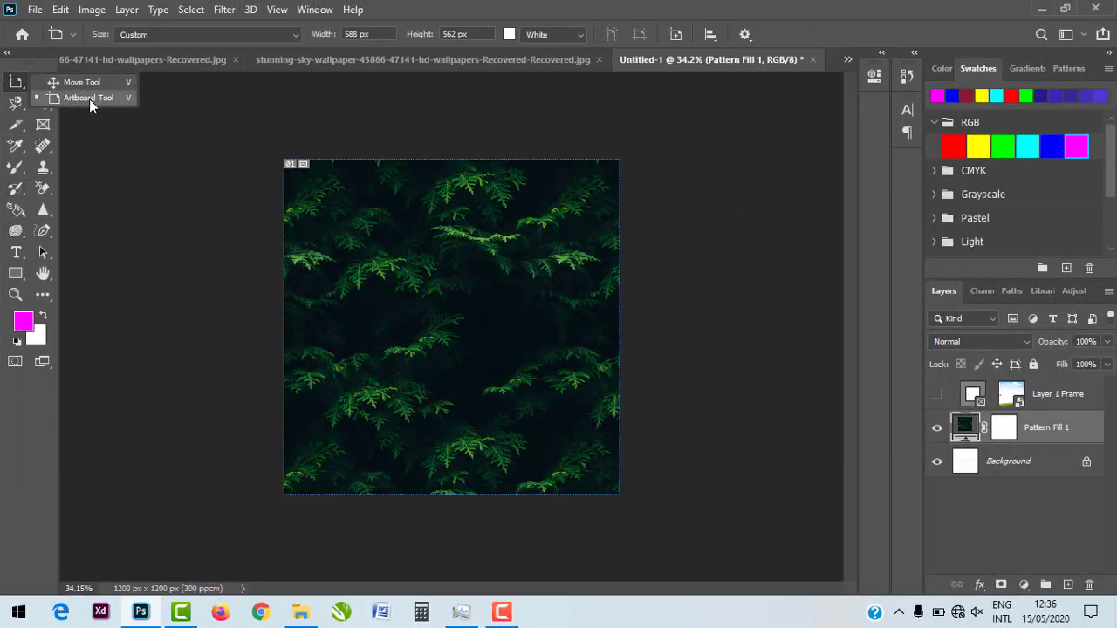
# Draw an artboard of about 1346 × 1384 px around the whole pattern-filled canvas with the Artboard tool.
pyautogui.click(89, 99)
pyautogui.moveTo(269, 132); pyautogui.dragTo(644, 517)
pyautogui.moveTo(650, 427); pyautogui.dragTo(650, 427)
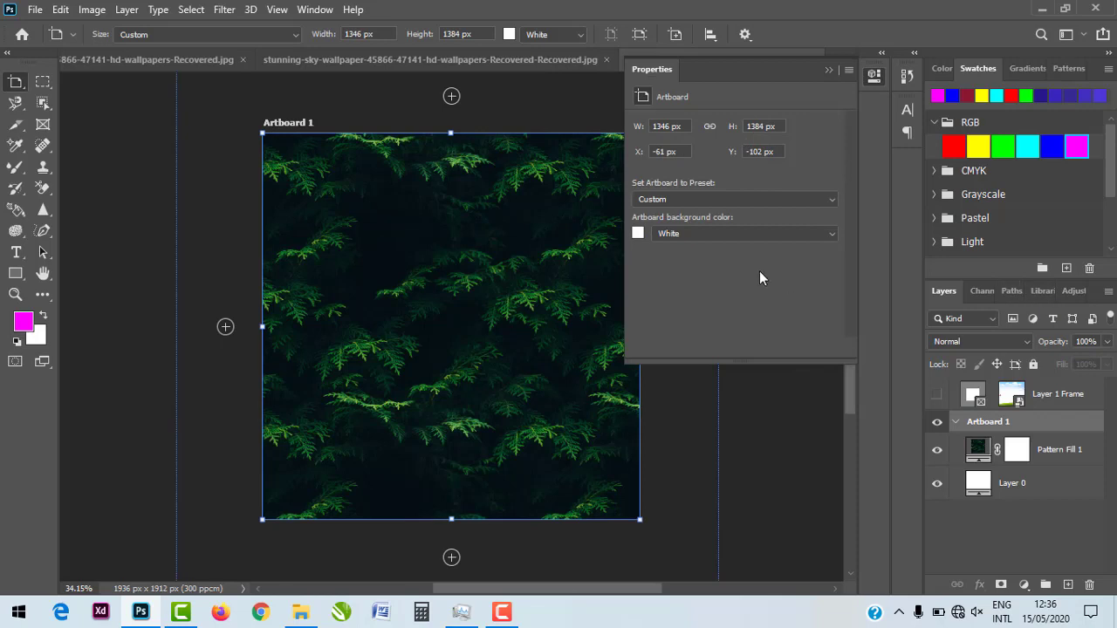
pyautogui.moveTo(828, 85); pyautogui.dragTo(920, 88)
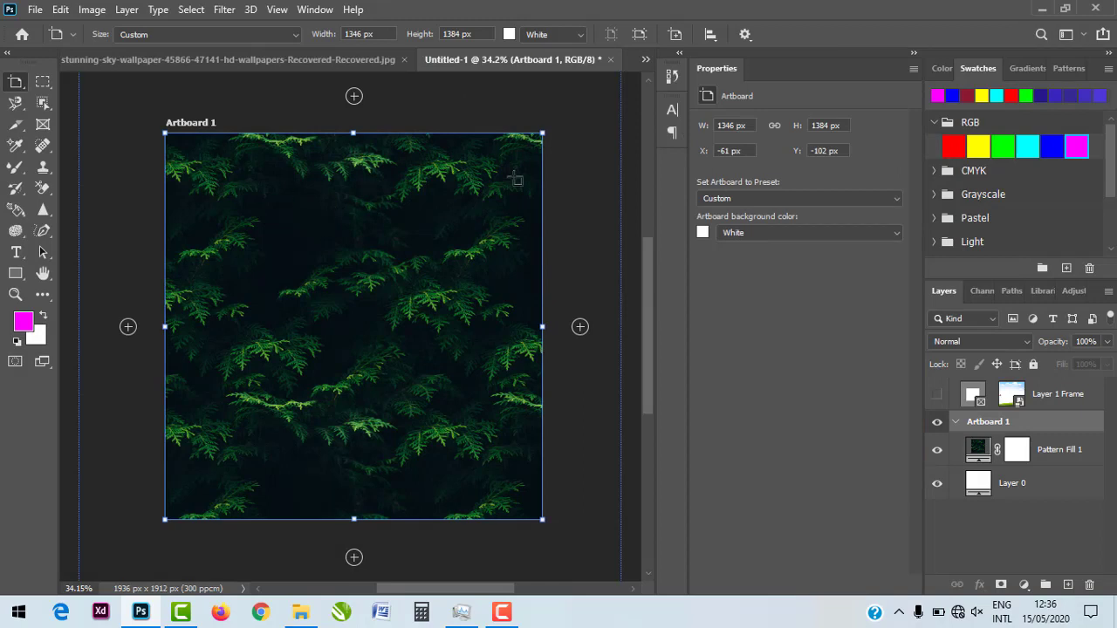
# Try a narrow artboard of about 453 × 1596 px over the middle of the first one and undo it.
pyautogui.moveTo(310, 105); pyautogui.dragTo(437, 551)
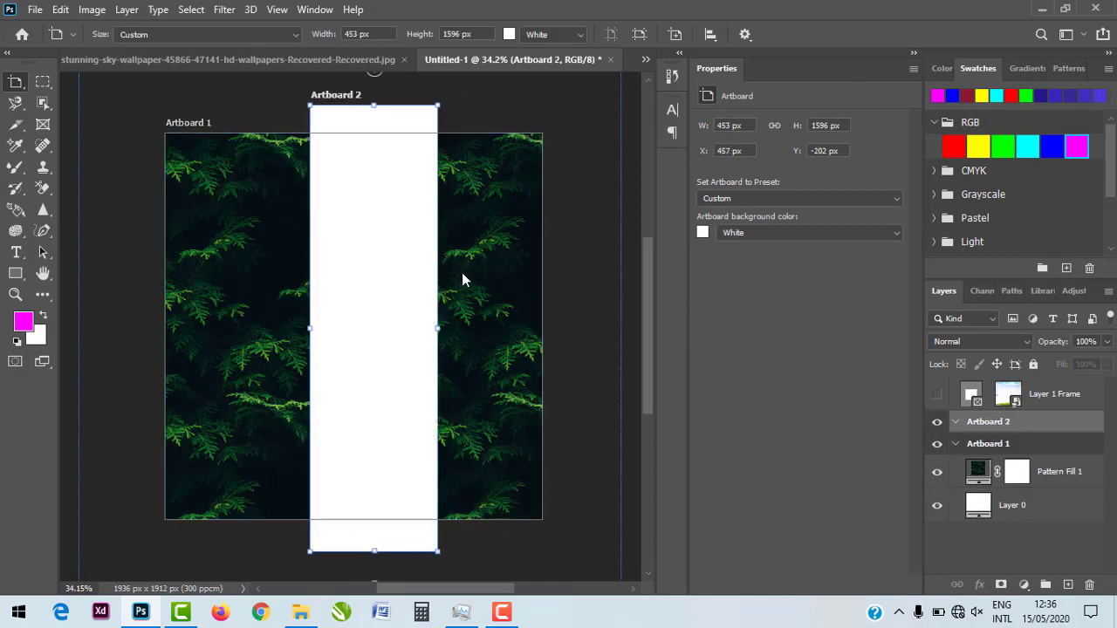
pyautogui.hotkey('ctrl', 'z')
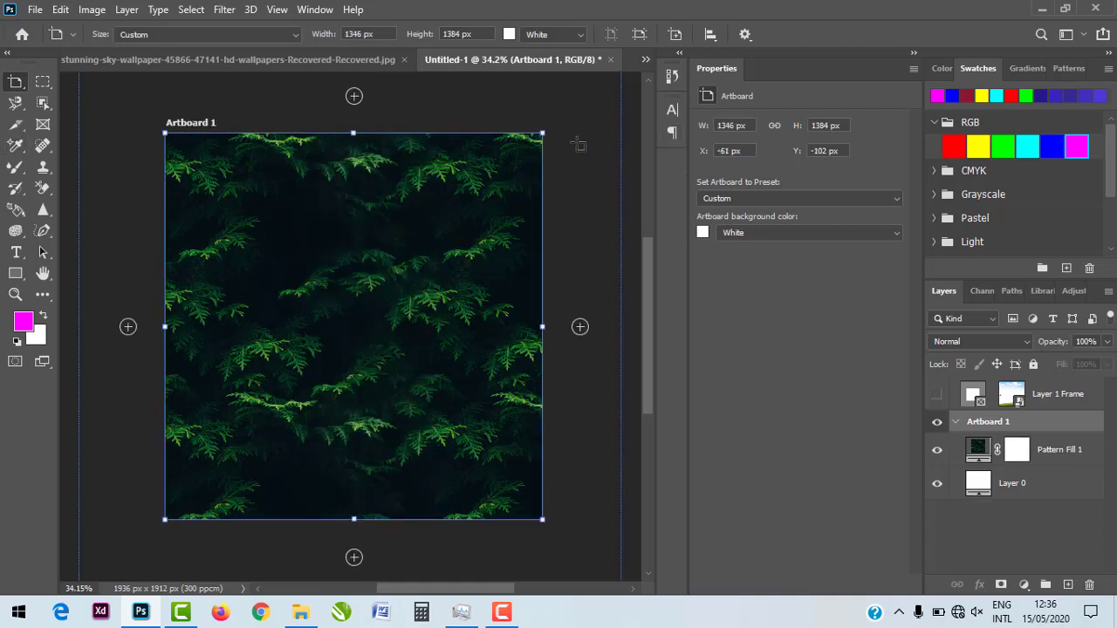
# Draw a second artboard of about 1052 × 1384 px beside the first one, aligned to its upper and lower edges.
pyautogui.moveTo(556, 135); pyautogui.dragTo(637, 520)
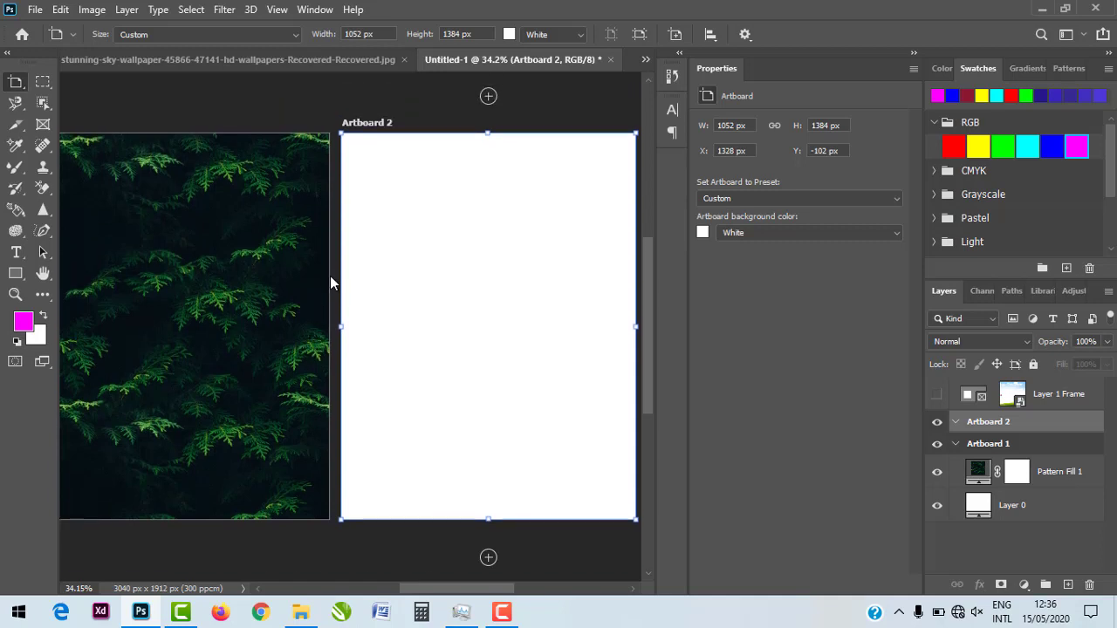
pyautogui.moveTo(403, 354); pyautogui.dragTo(611, 291)
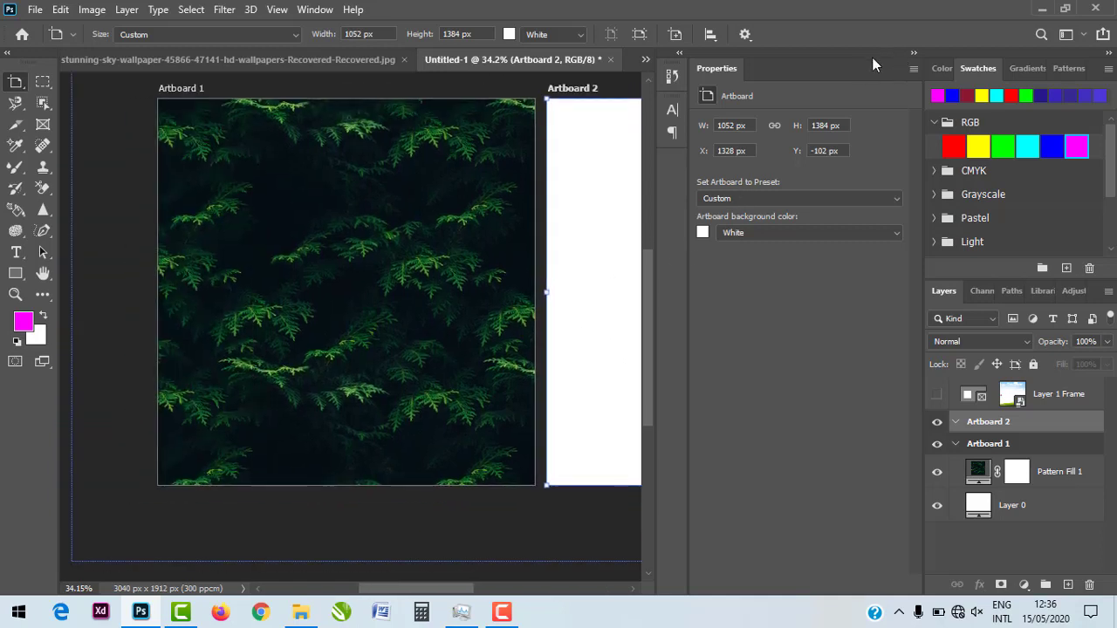
# Collapse the expanded Properties panel to free up canvas space and bring both artboards into view.
pyautogui.click(678, 54)
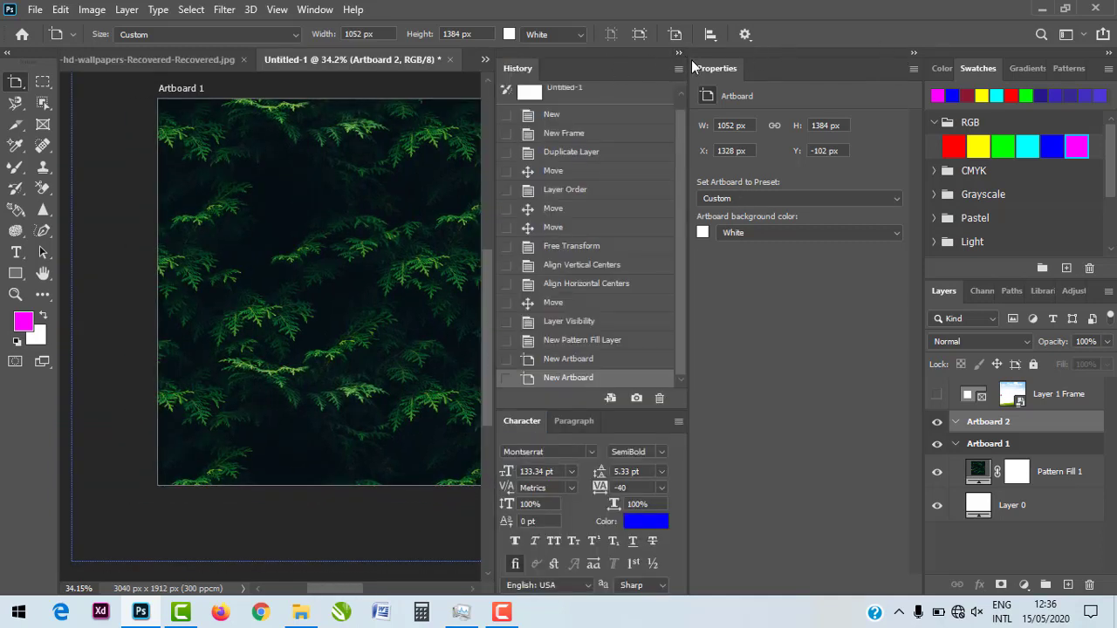
pyautogui.click(678, 54)
pyautogui.click(914, 54)
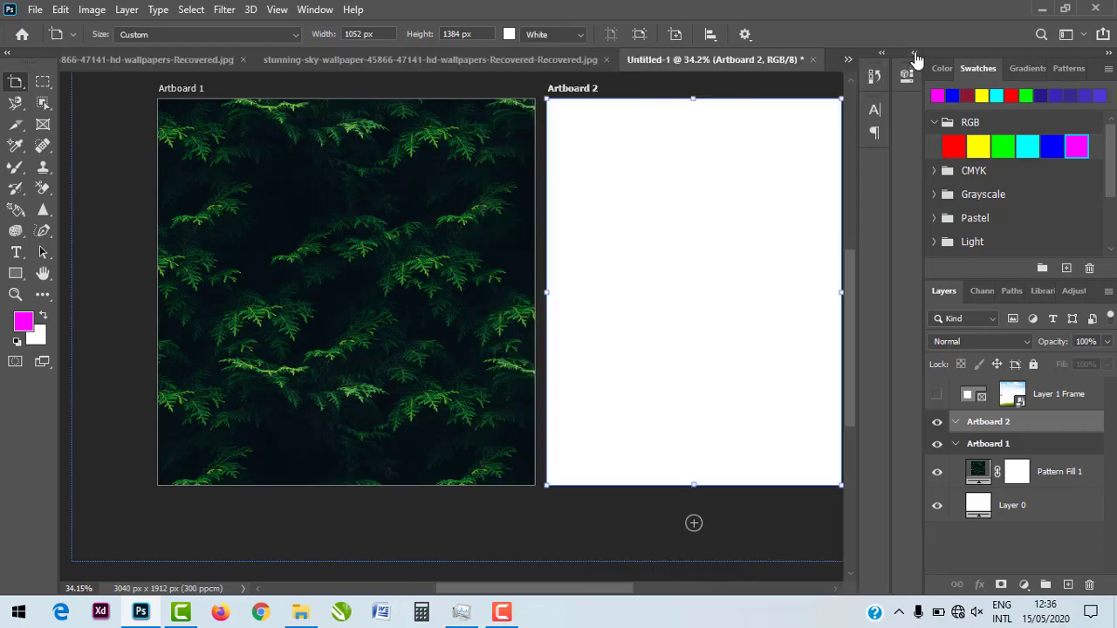
pyautogui.scroll(-1, 550, 222)
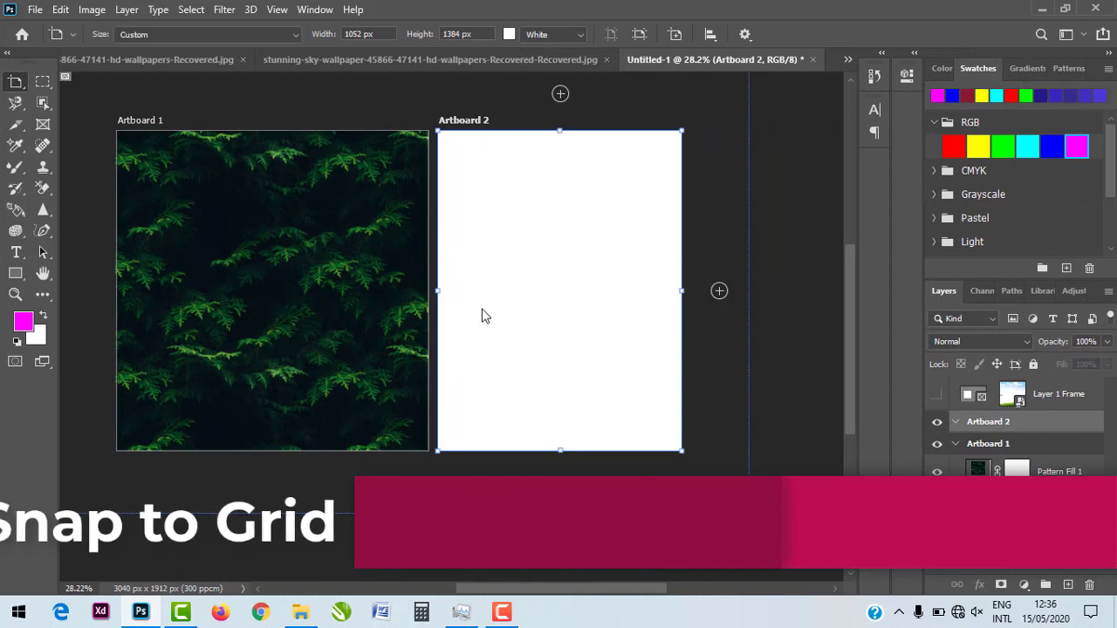
pyautogui.press('v')
pyautogui.moveTo(259, 256); pyautogui.dragTo(366, 269)
pyautogui.click(218, 270)
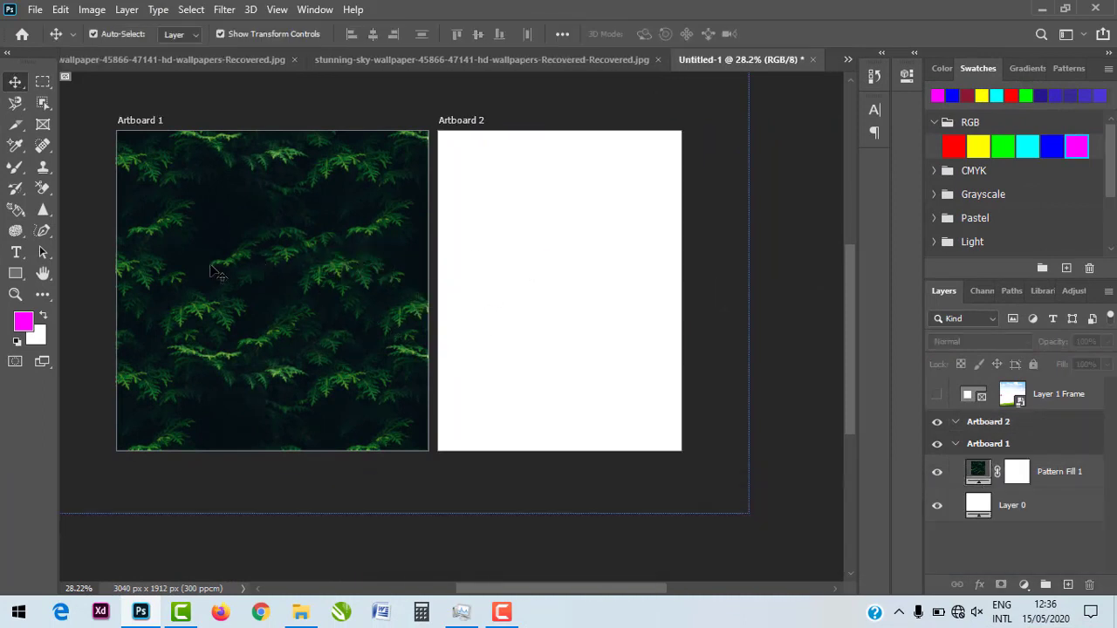
# Draw a blue rectangle of about 529 × 556 px near the middle of Artboard 1 and activate the Move tool.
pyautogui.click(15, 273)
pyautogui.moveTo(222, 216); pyautogui.dragTo(344, 344)
pyautogui.press('v')
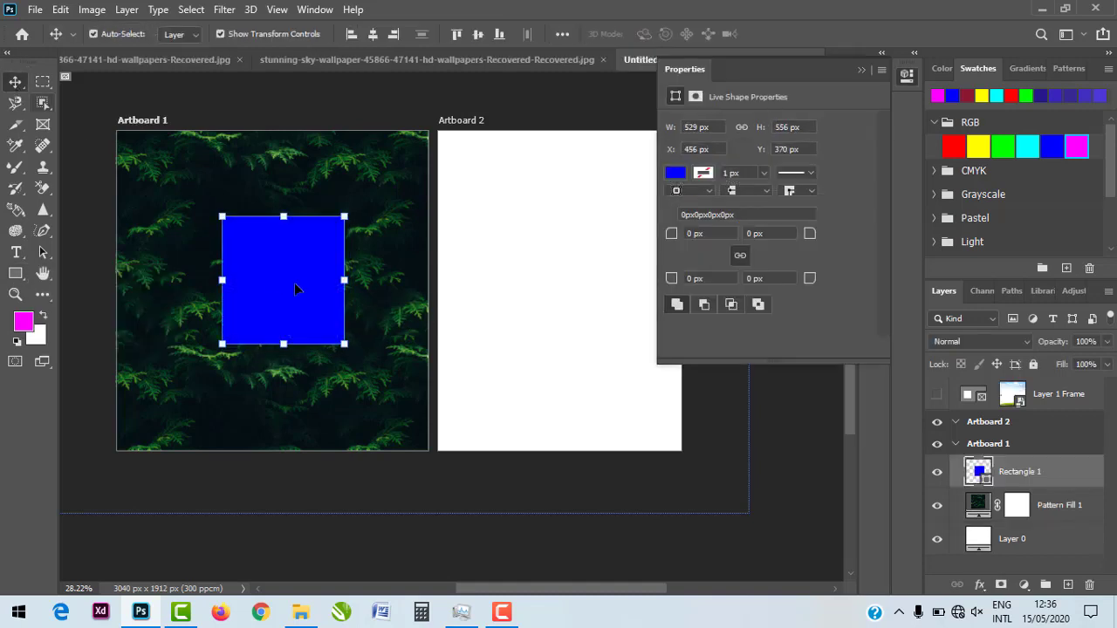
pyautogui.scroll(1, 322, 306)
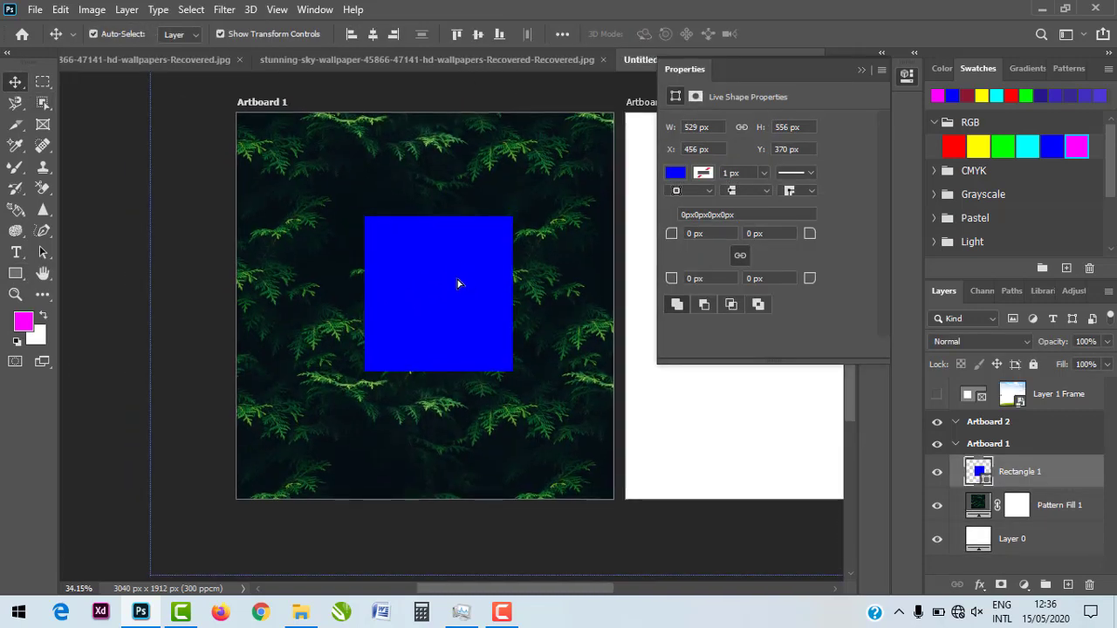